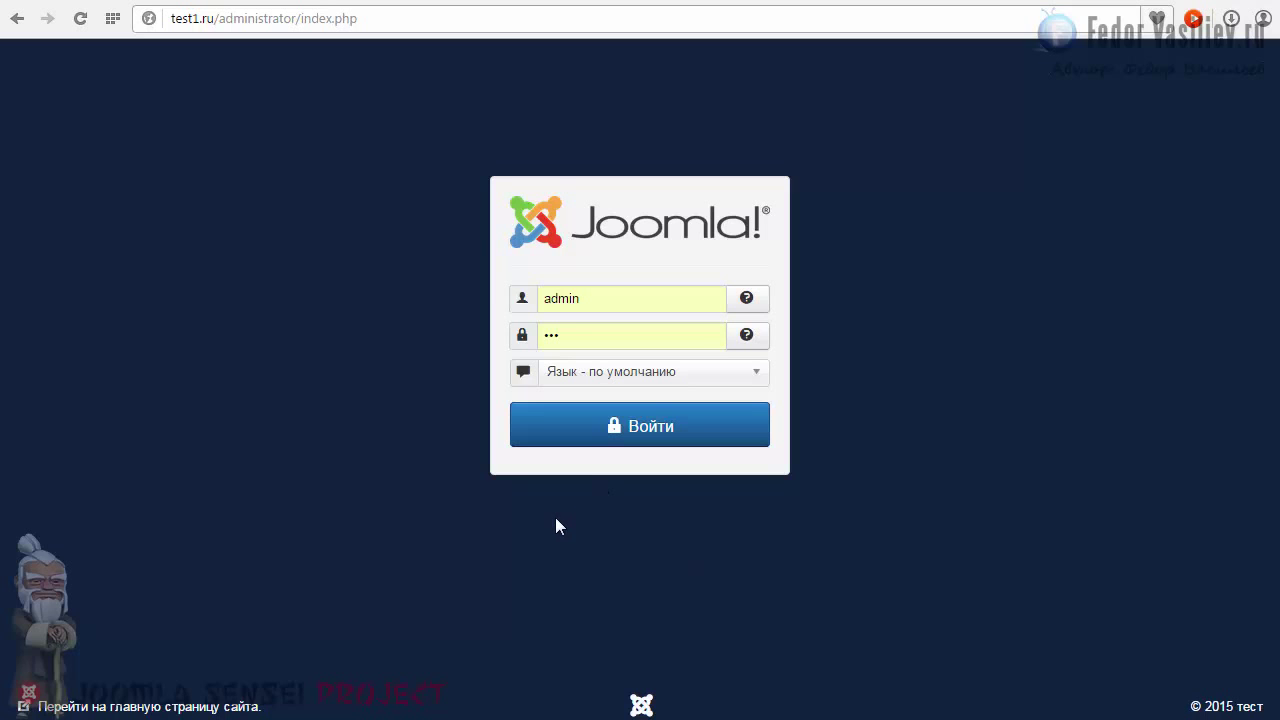
Log in to the site's administrator panel with the prefilled credentials and open the article manager (Менеджер материалов).
{"action": "left_click", "coordinate": [625, 434]}
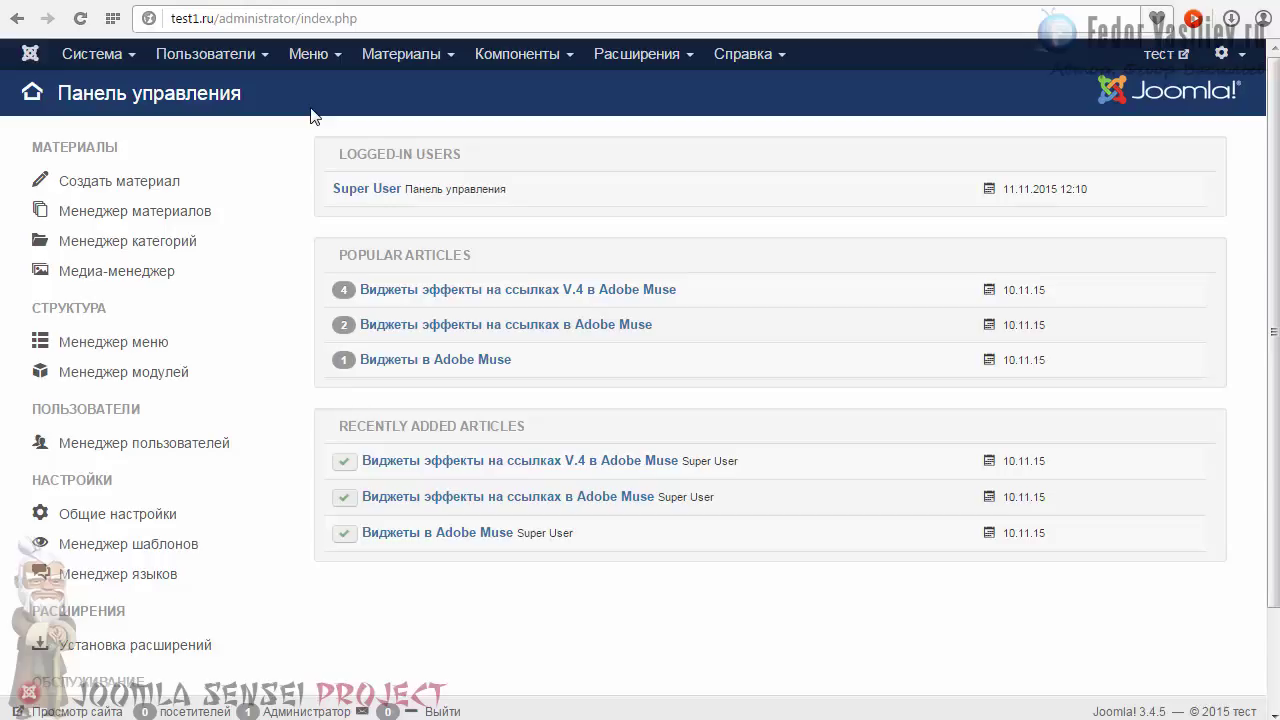
{"action": "left_click", "coordinate": [401, 54]}
{"action": "left_click", "coordinate": [251, 158]}
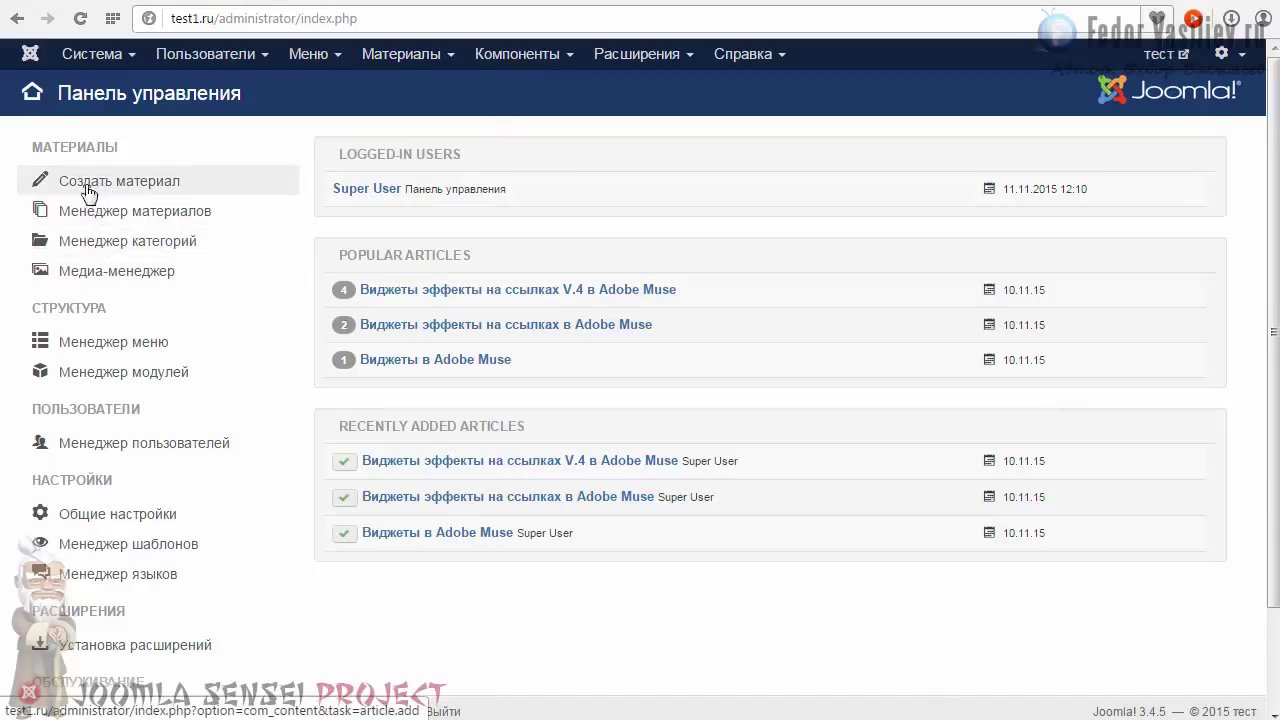
{"action": "left_click", "coordinate": [399, 56]}
{"action": "mouse_move", "coordinate": [400, 97]}
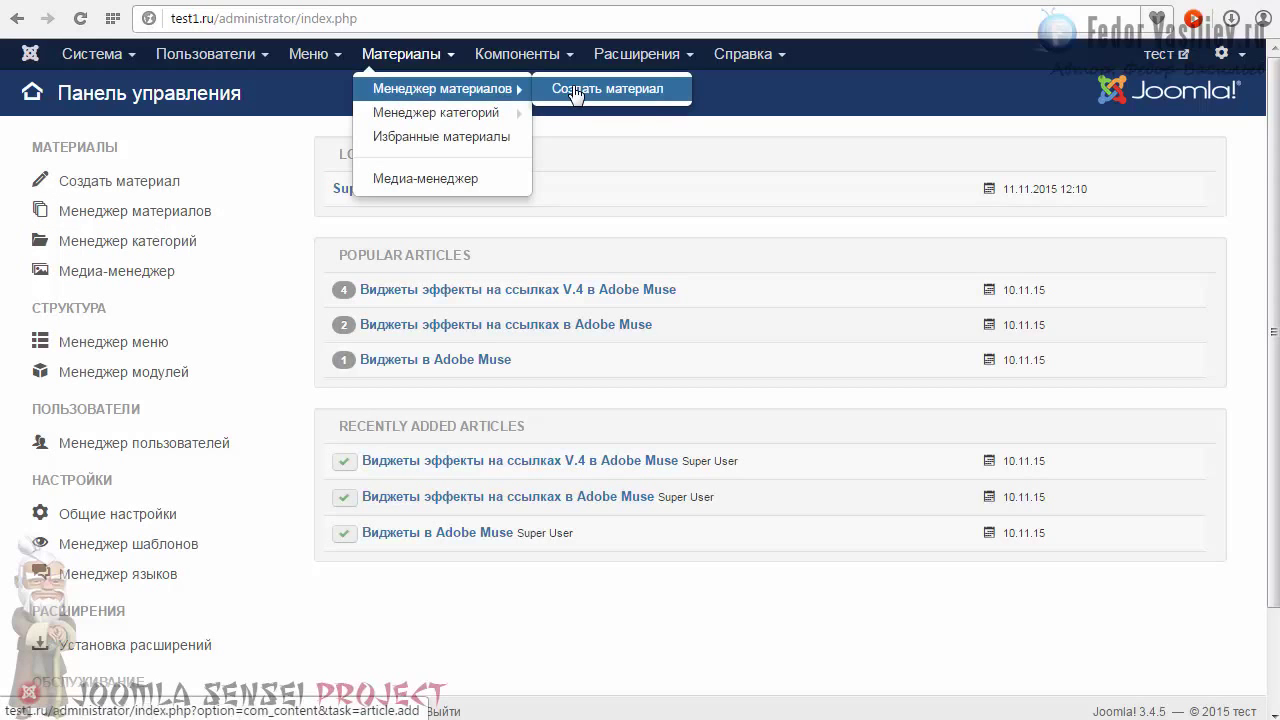
{"action": "left_click", "coordinate": [274, 218]}
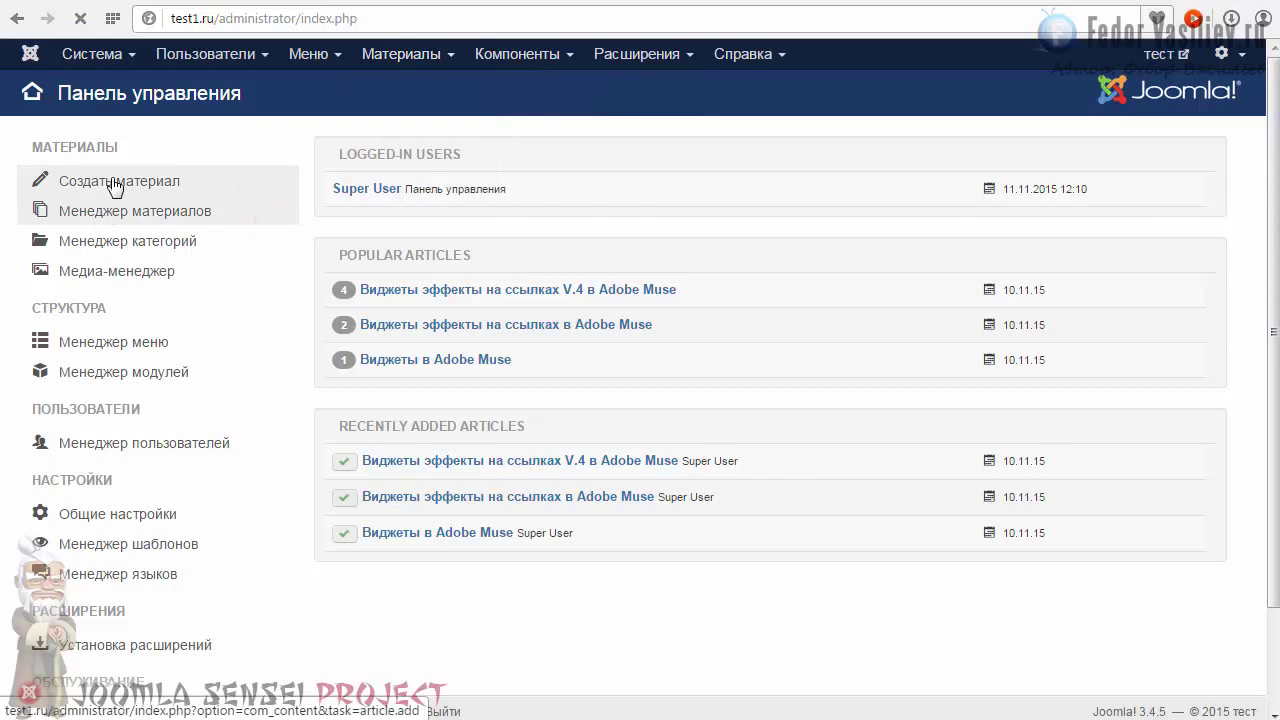
{"action": "left_click", "coordinate": [90, 54]}
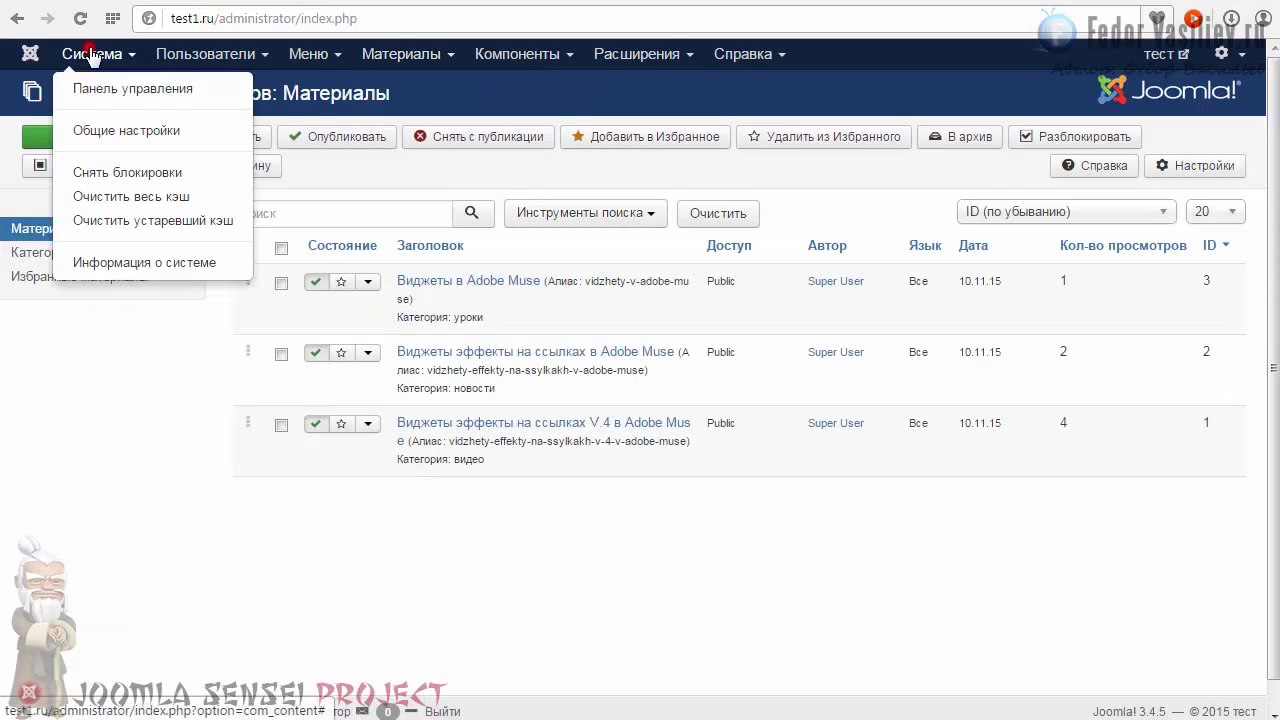
{"action": "left_click", "coordinate": [100, 91]}
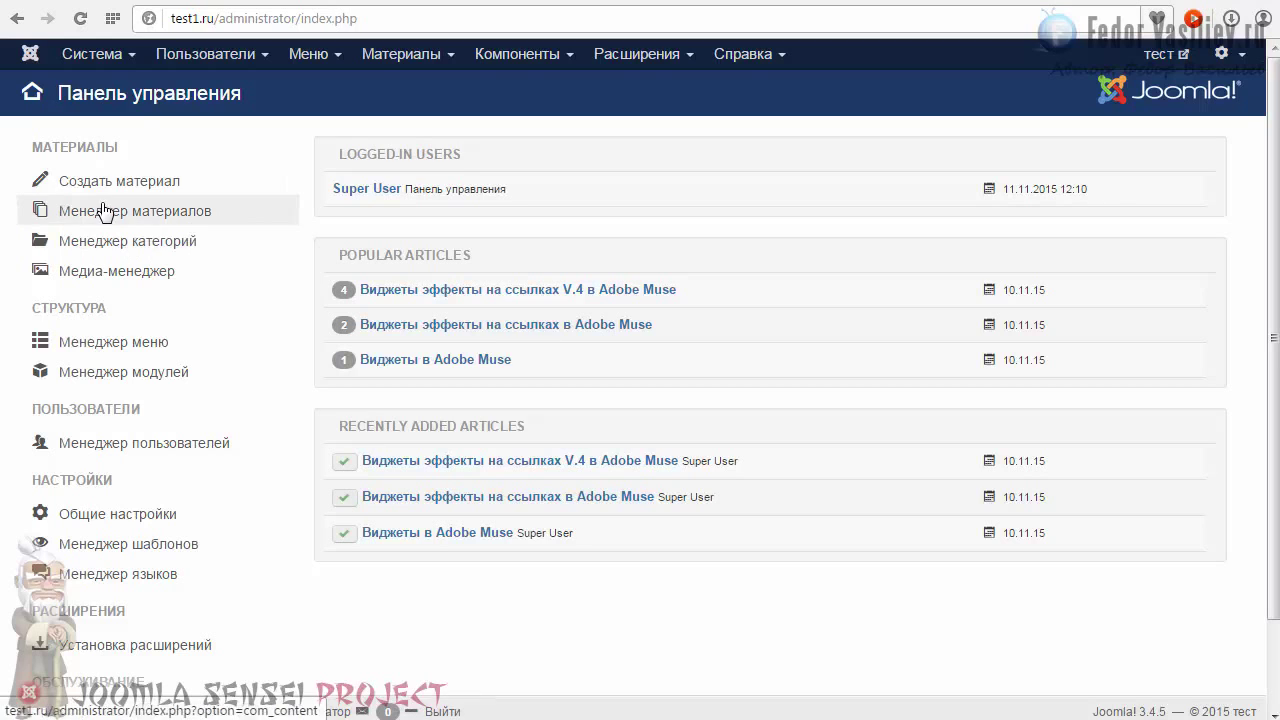
{"action": "left_click", "coordinate": [103, 214]}
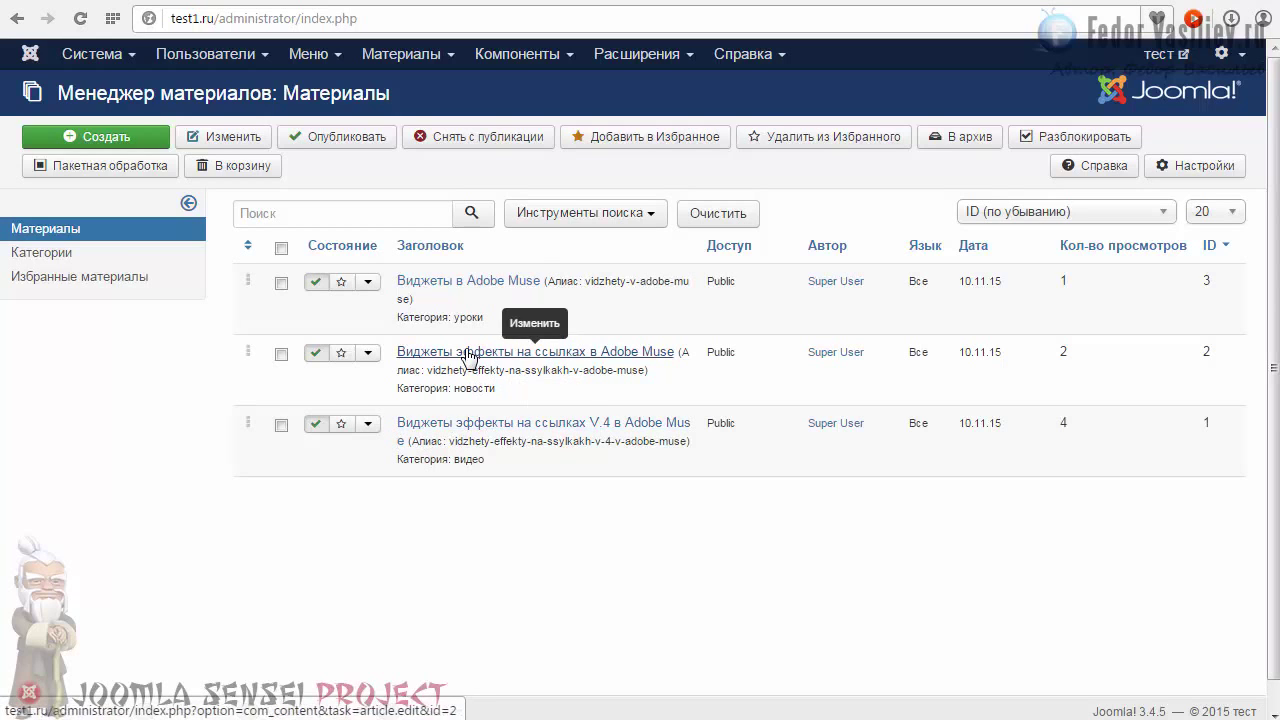
{"action": "left_click_drag", "start_coordinate": [388, 348], "coordinate": [688, 362]}
{"action": "left_click", "coordinate": [681, 379]}
{"action": "left_click_drag", "start_coordinate": [392, 350], "coordinate": [612, 352]}
{"action": "left_click", "coordinate": [575, 512]}
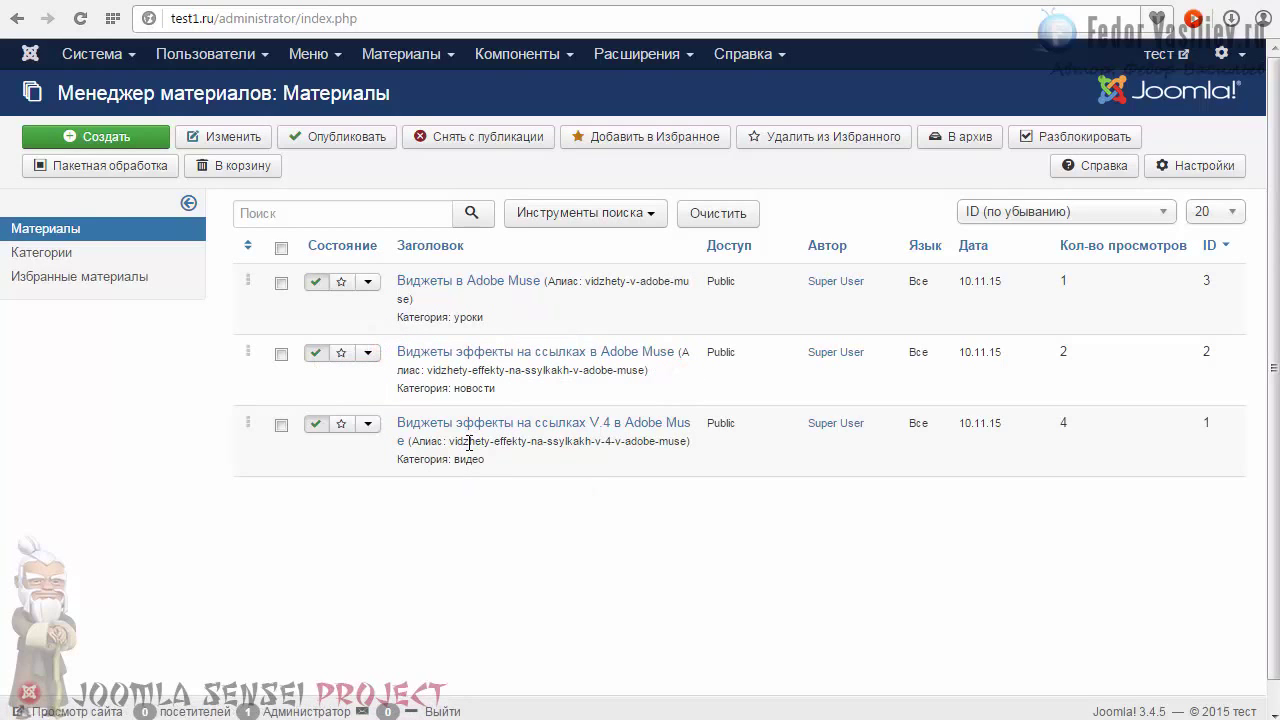
Open the article "Виджеты в Adobe Muse" to examine the text editor's available tools, and close it without saving.
{"action": "left_click", "coordinate": [447, 285]}
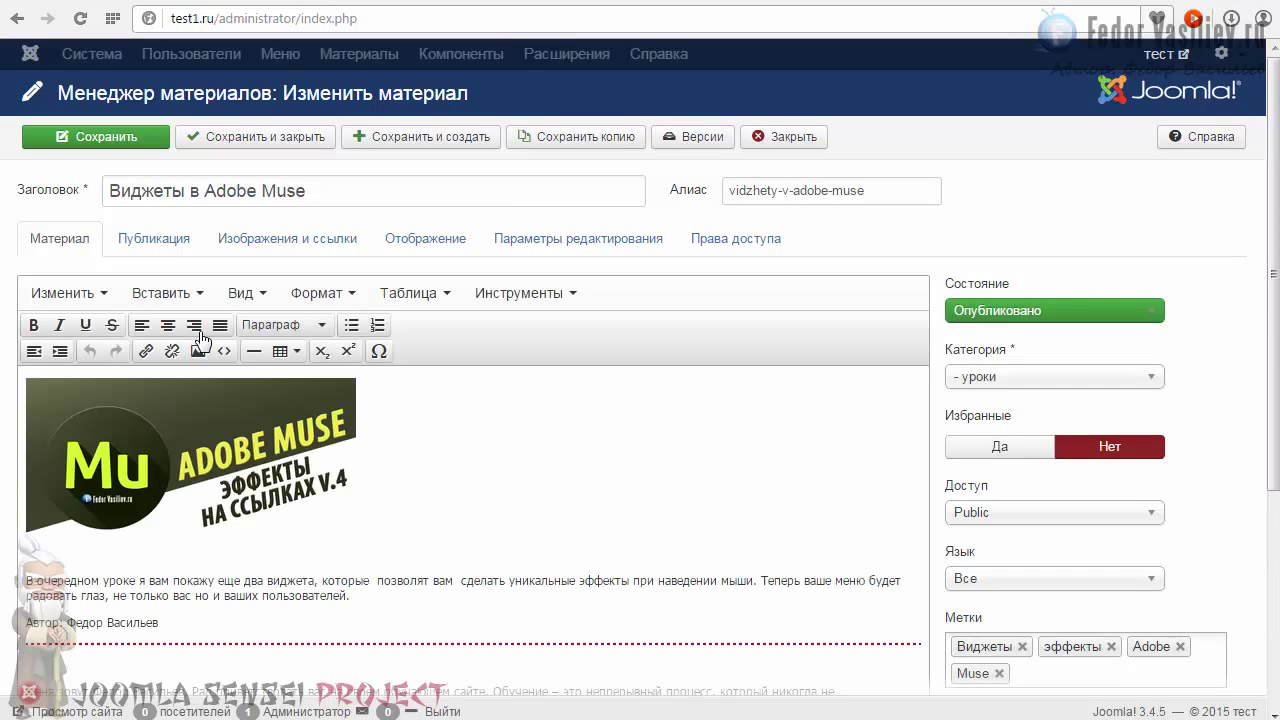
{"action": "scroll", "coordinate": [343, 505], "scroll_direction": "down", "scroll_amount": 2}
{"action": "scroll", "coordinate": [346, 498], "scroll_direction": "up", "scroll_amount": 1}
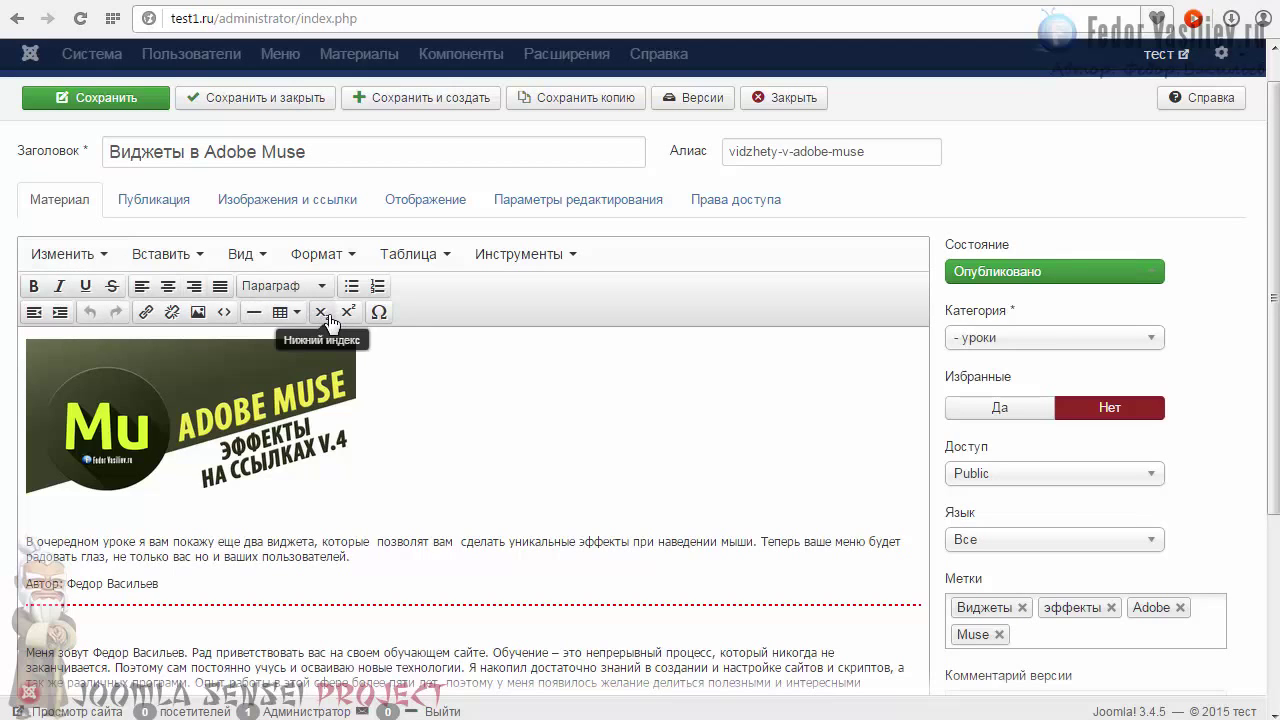
{"action": "left_click", "coordinate": [297, 318]}
{"action": "scroll", "coordinate": [430, 330], "scroll_direction": "up", "scroll_amount": 1}
{"action": "left_click", "coordinate": [776, 136]}
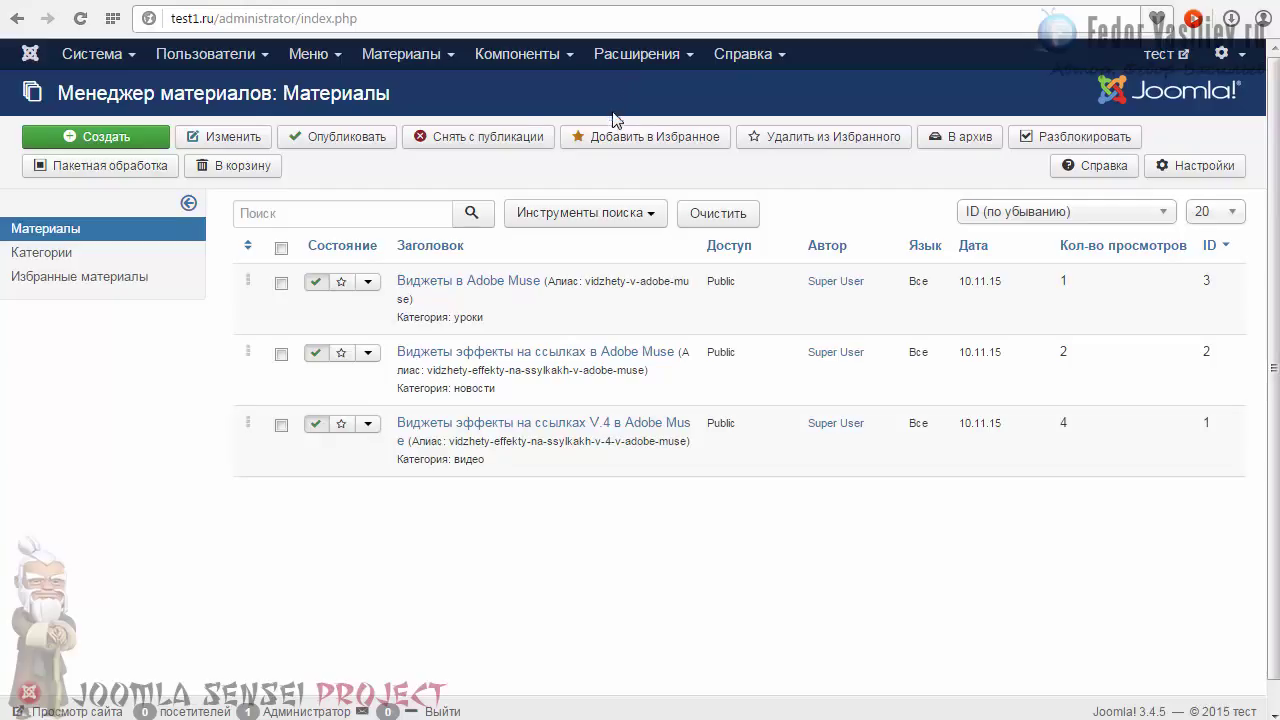
Open the settings of the "Редактор - TinyMCE" plugin from the plugin manager.
{"action": "left_click", "coordinate": [621, 57]}
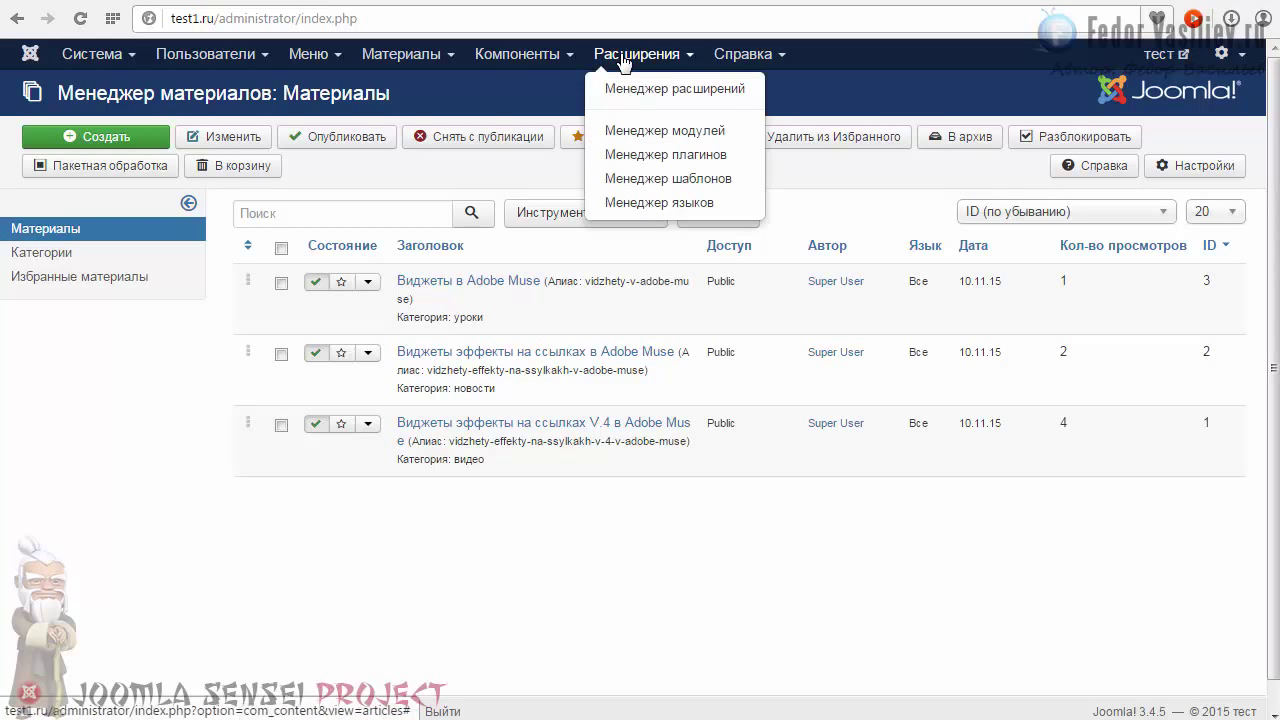
{"action": "left_click", "coordinate": [636, 160]}
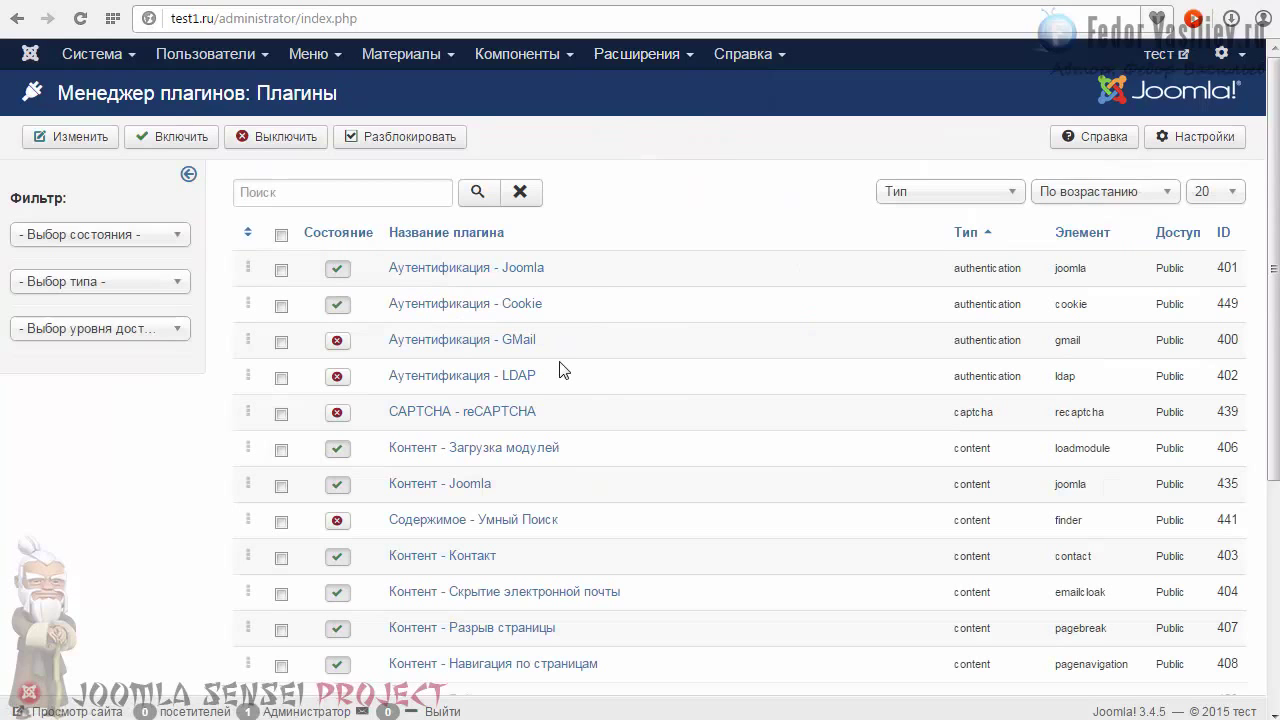
{"action": "scroll", "coordinate": [451, 348], "scroll_direction": "down", "scroll_amount": 4}
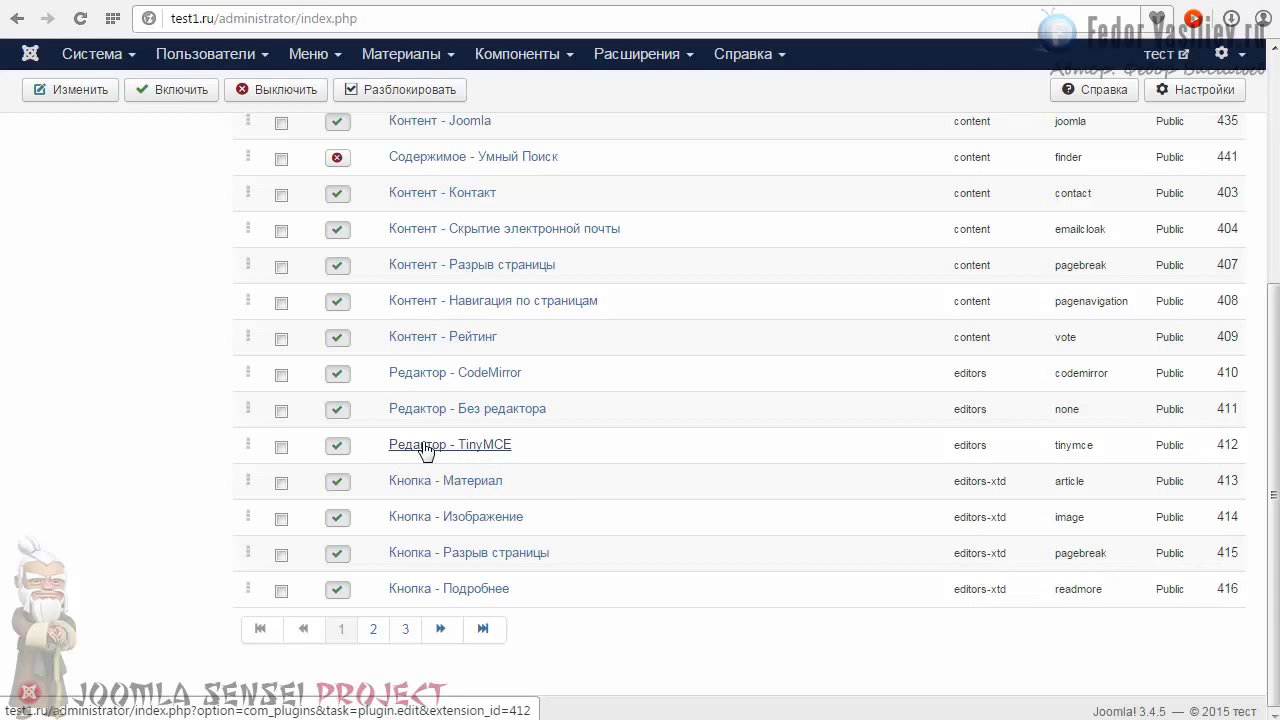
{"action": "left_click_drag", "start_coordinate": [545, 442], "coordinate": [422, 457]}
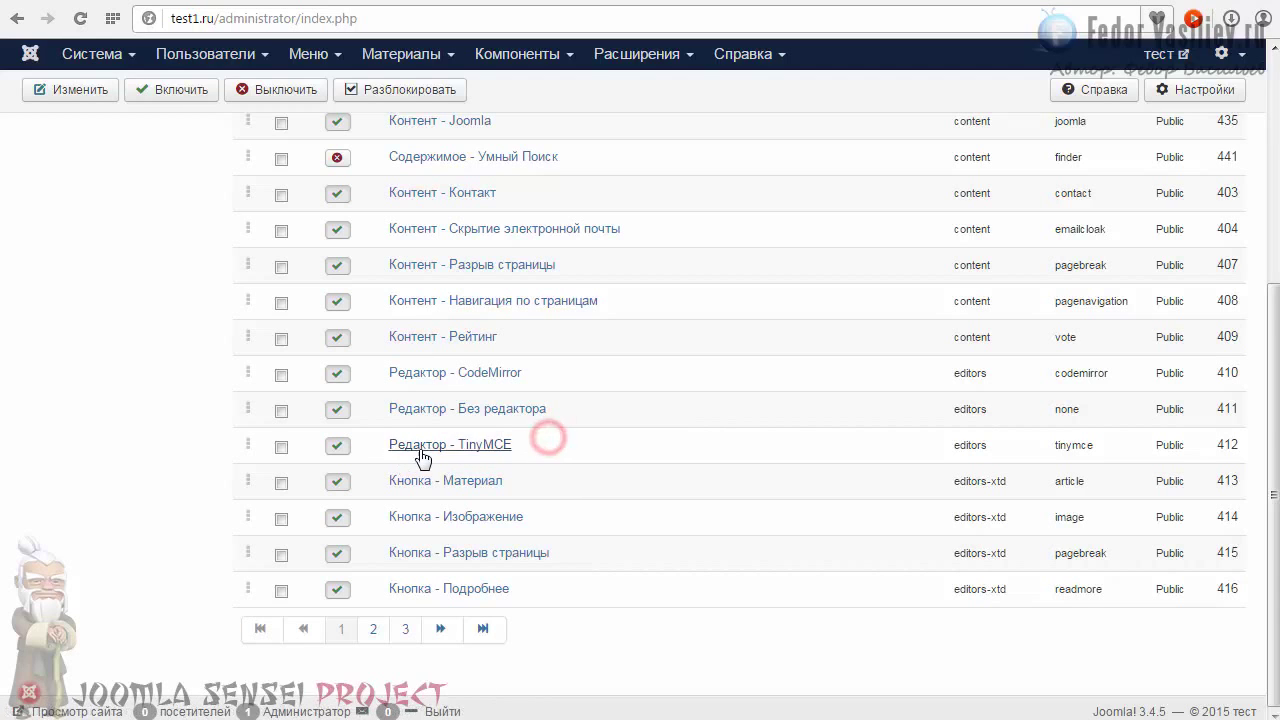
{"action": "left_click", "coordinate": [403, 448]}
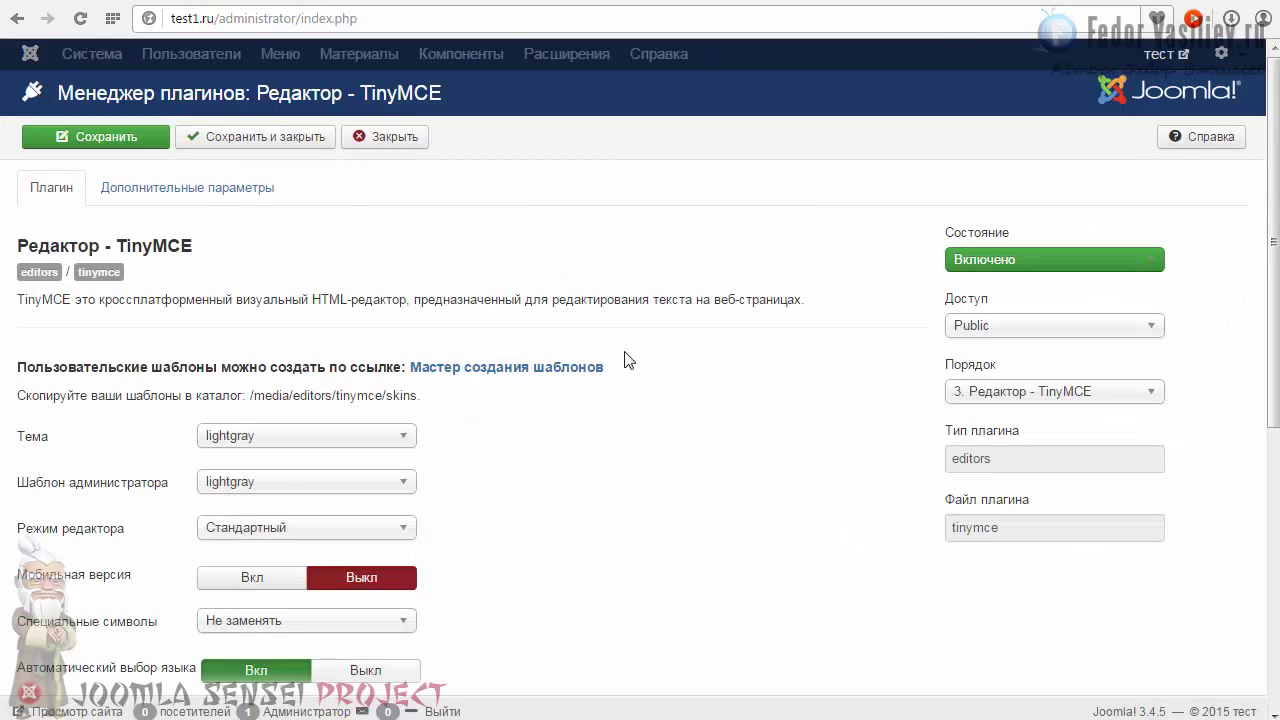
Set the TinyMCE plugin's editor mode (Режим редактора) to Расширенный.
{"action": "scroll", "coordinate": [280, 262], "scroll_direction": "down", "scroll_amount": 5}
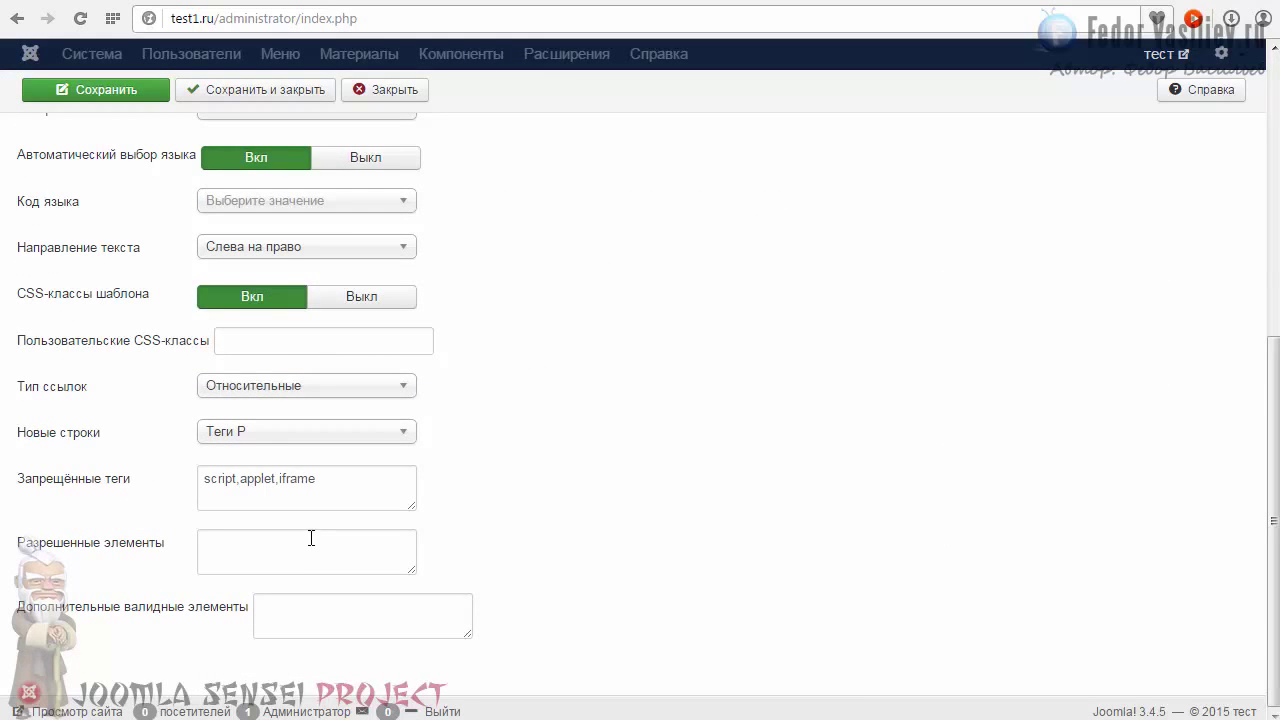
{"action": "scroll", "coordinate": [311, 537], "scroll_direction": "up", "scroll_amount": 3}
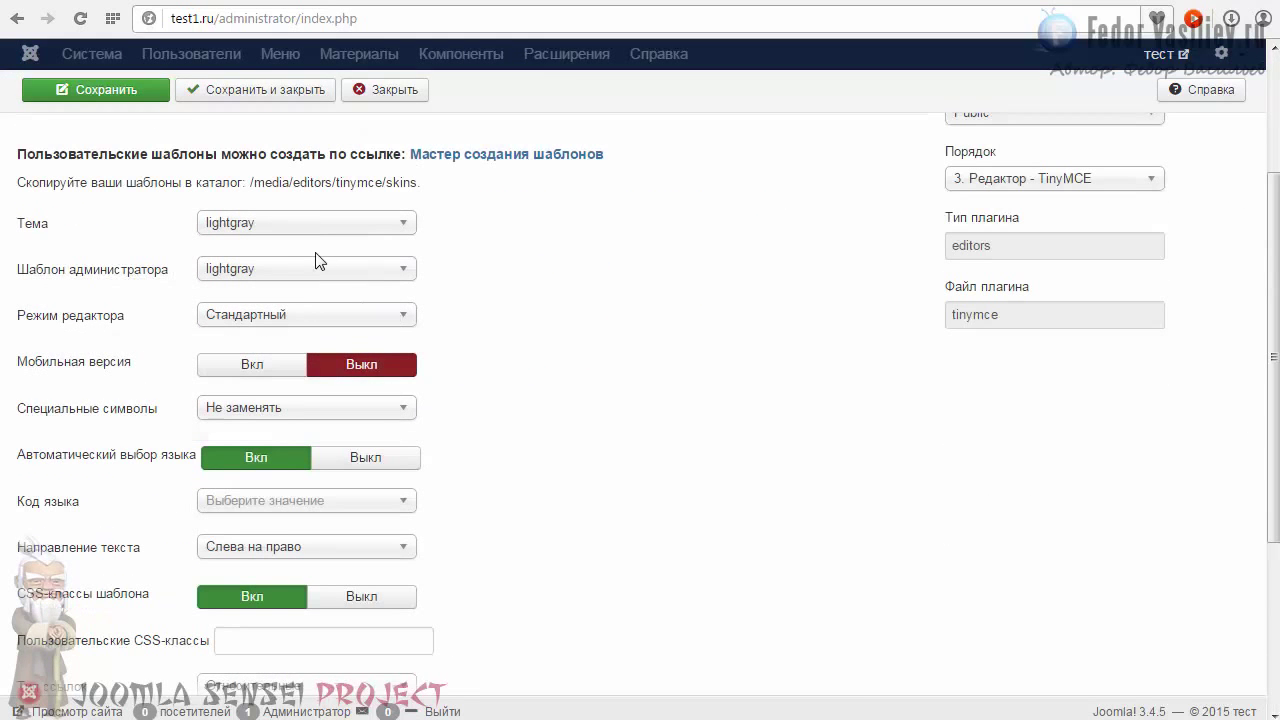
{"action": "scroll", "coordinate": [449, 412], "scroll_direction": "up", "scroll_amount": 2}
{"action": "scroll", "coordinate": [400, 390], "scroll_direction": "down", "scroll_amount": 5}
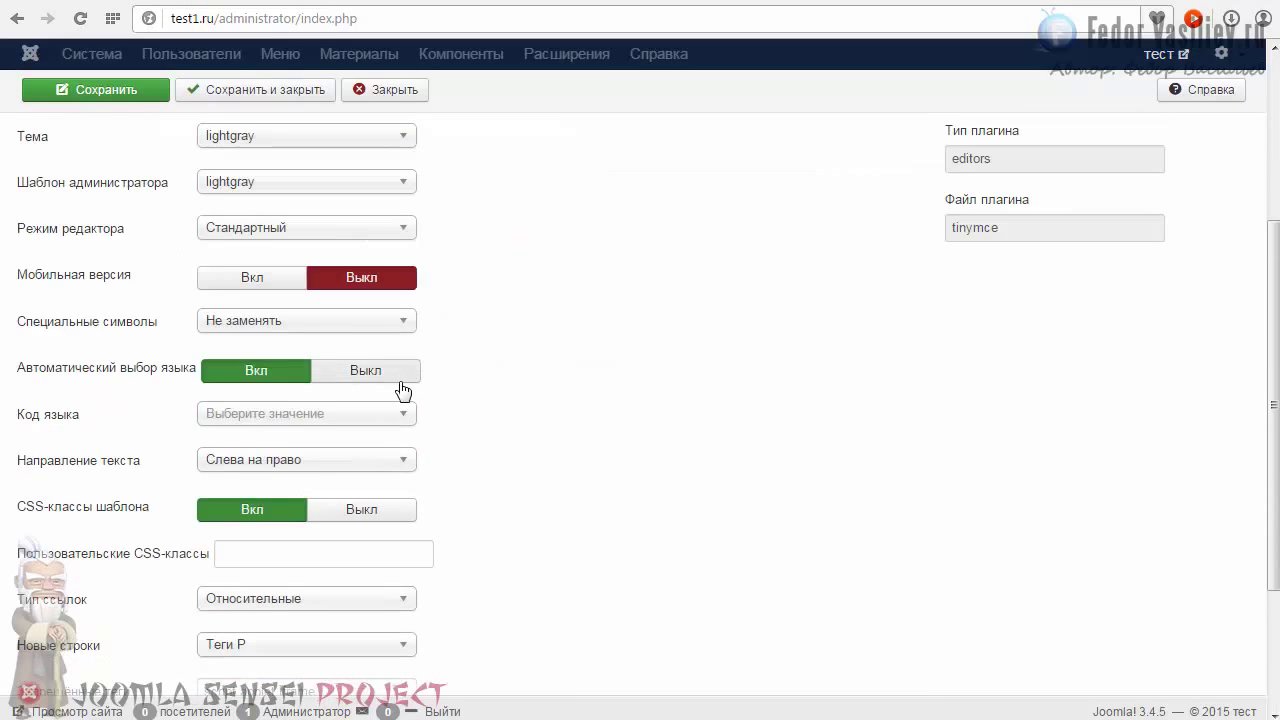
{"action": "scroll", "coordinate": [590, 413], "scroll_direction": "up", "scroll_amount": 5}
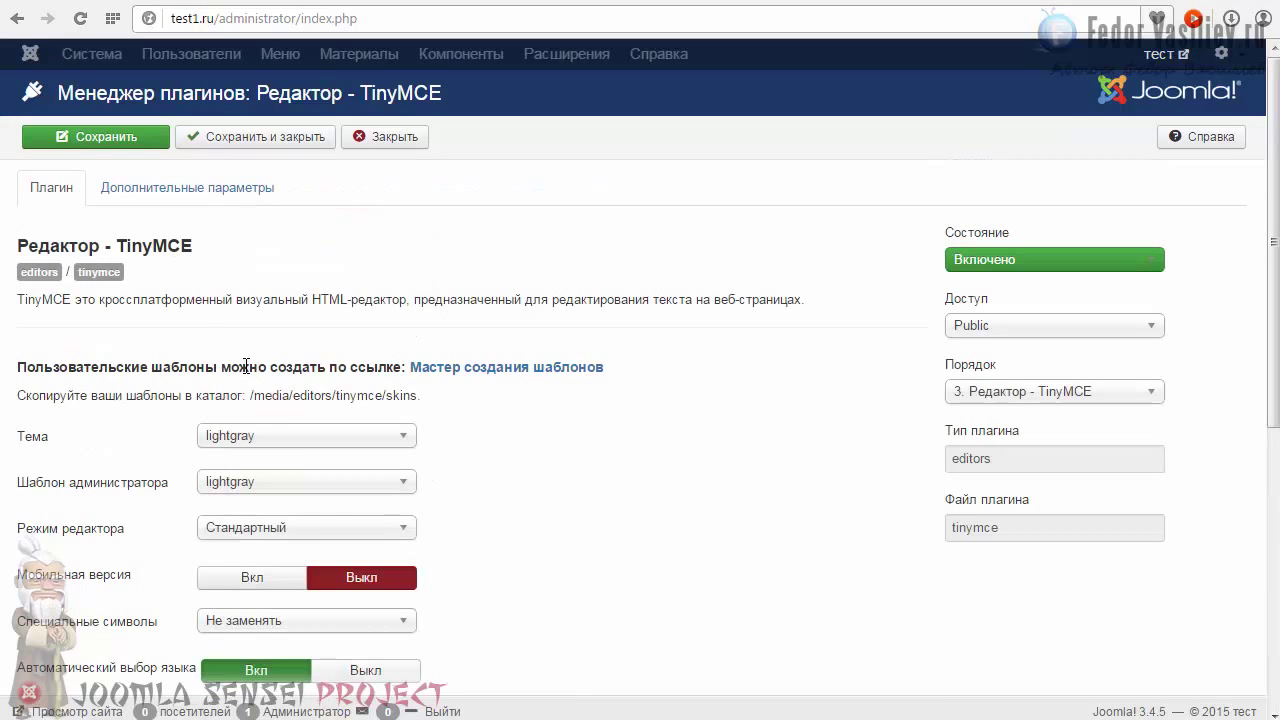
{"action": "scroll", "coordinate": [187, 267], "scroll_direction": "down", "scroll_amount": 2}
{"action": "left_click", "coordinate": [360, 327]}
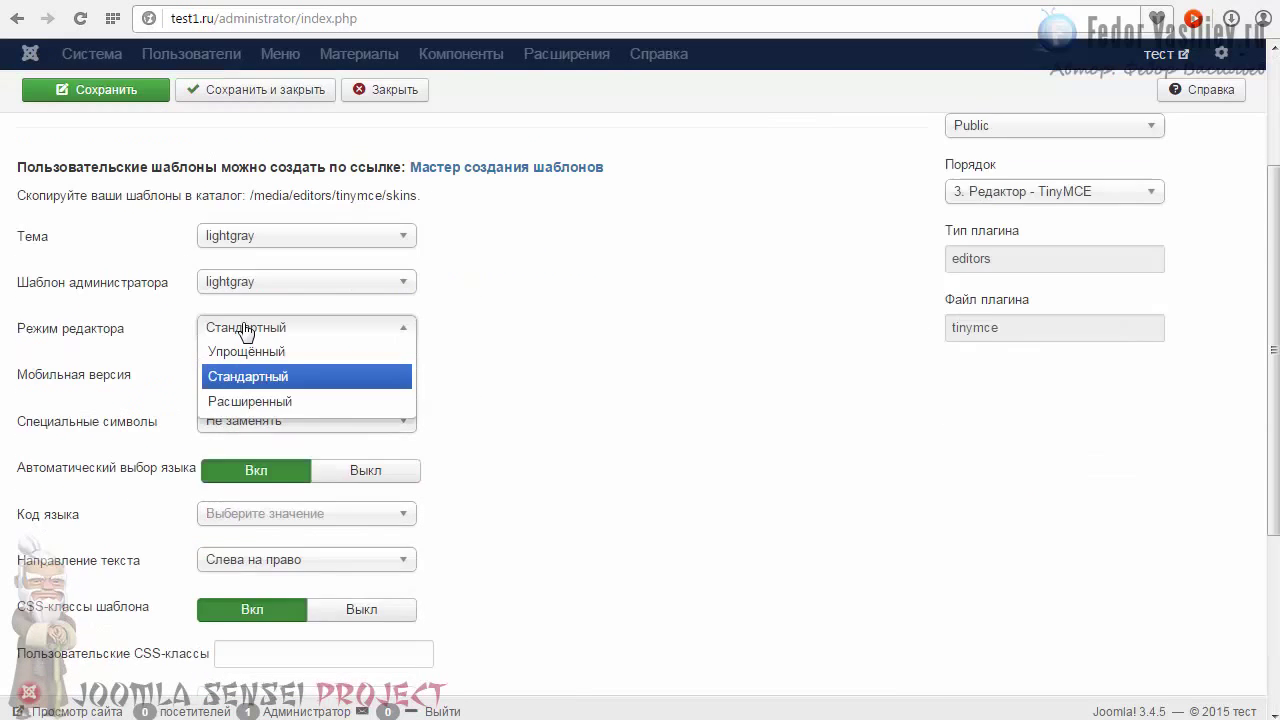
{"action": "left_click", "coordinate": [363, 327]}
{"action": "mouse_move", "coordinate": [62, 335]}
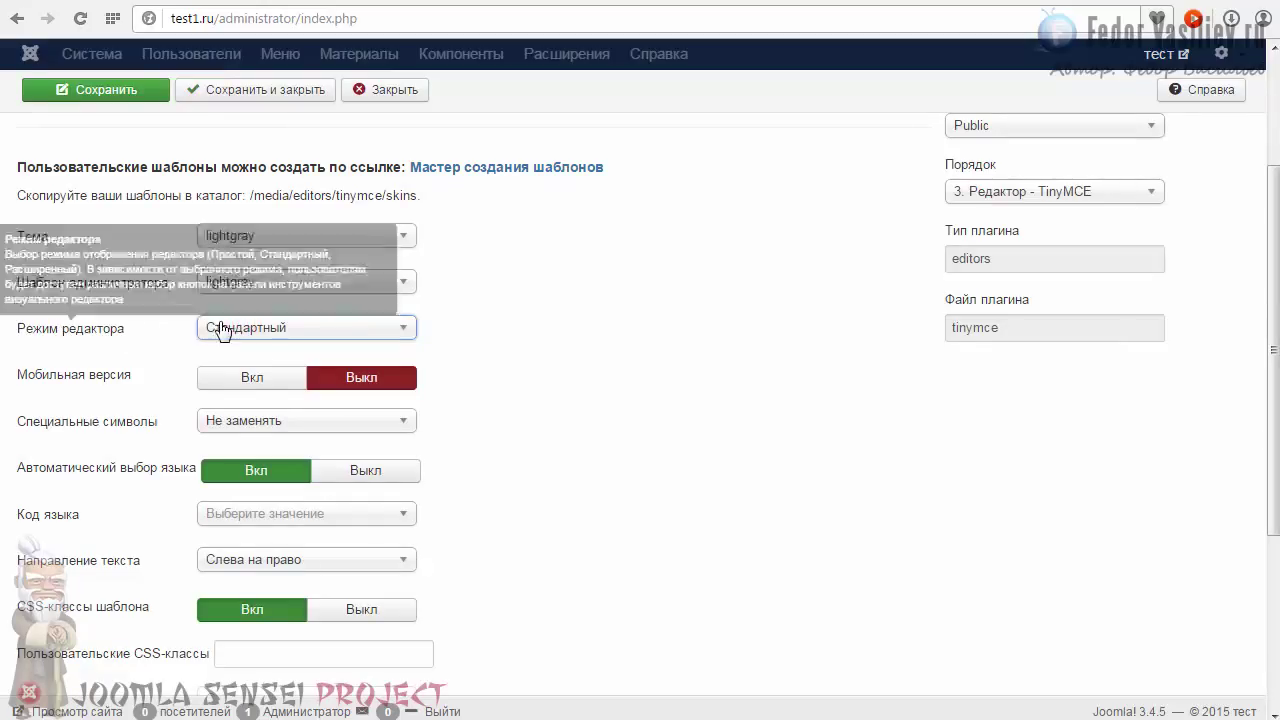
{"action": "left_click", "coordinate": [274, 331]}
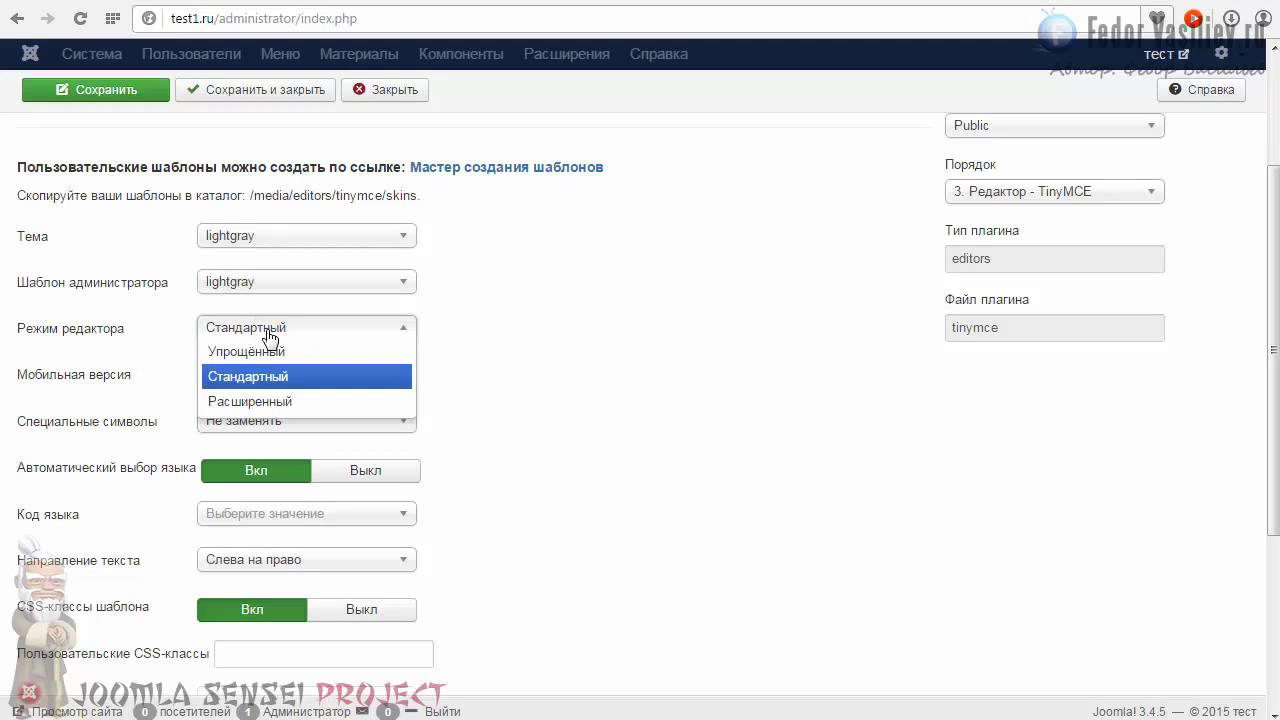
{"action": "left_click", "coordinate": [246, 400]}
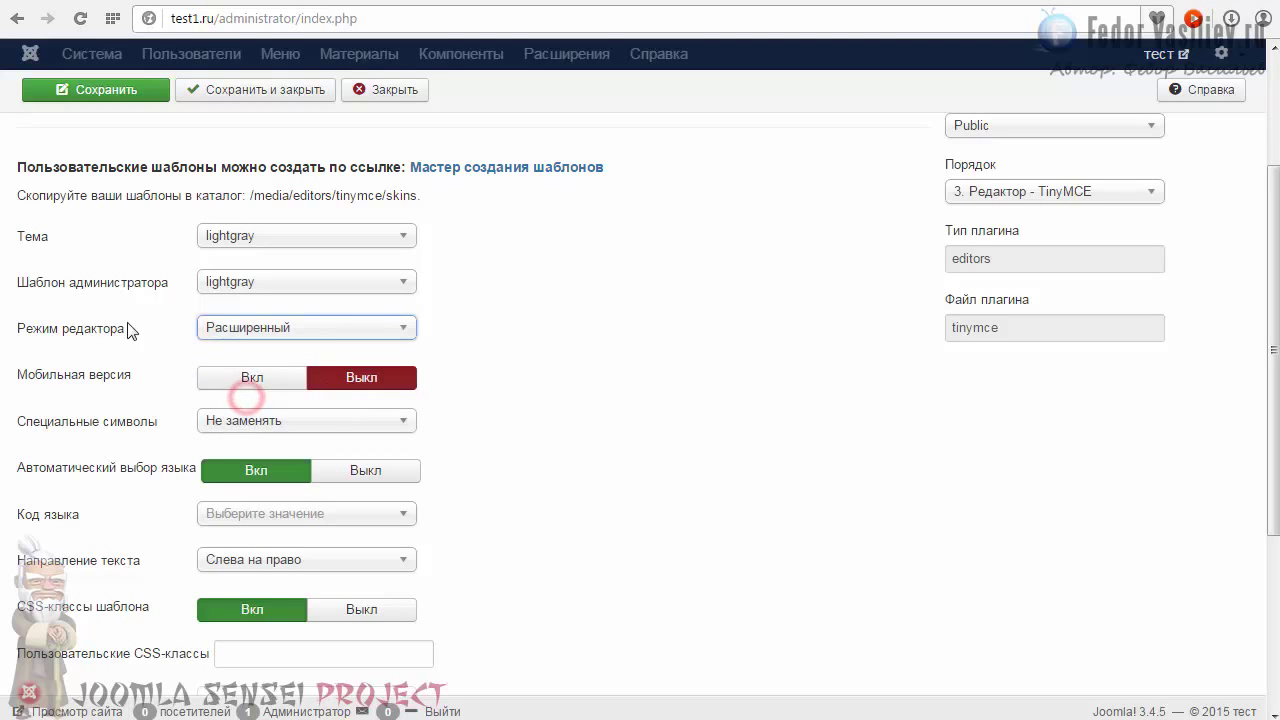
Examine the TinyMCE plugin's remaining basic settings and its additional parameters (Дополнительные параметры) for the extended mode.
{"action": "mouse_move", "coordinate": [152, 328]}
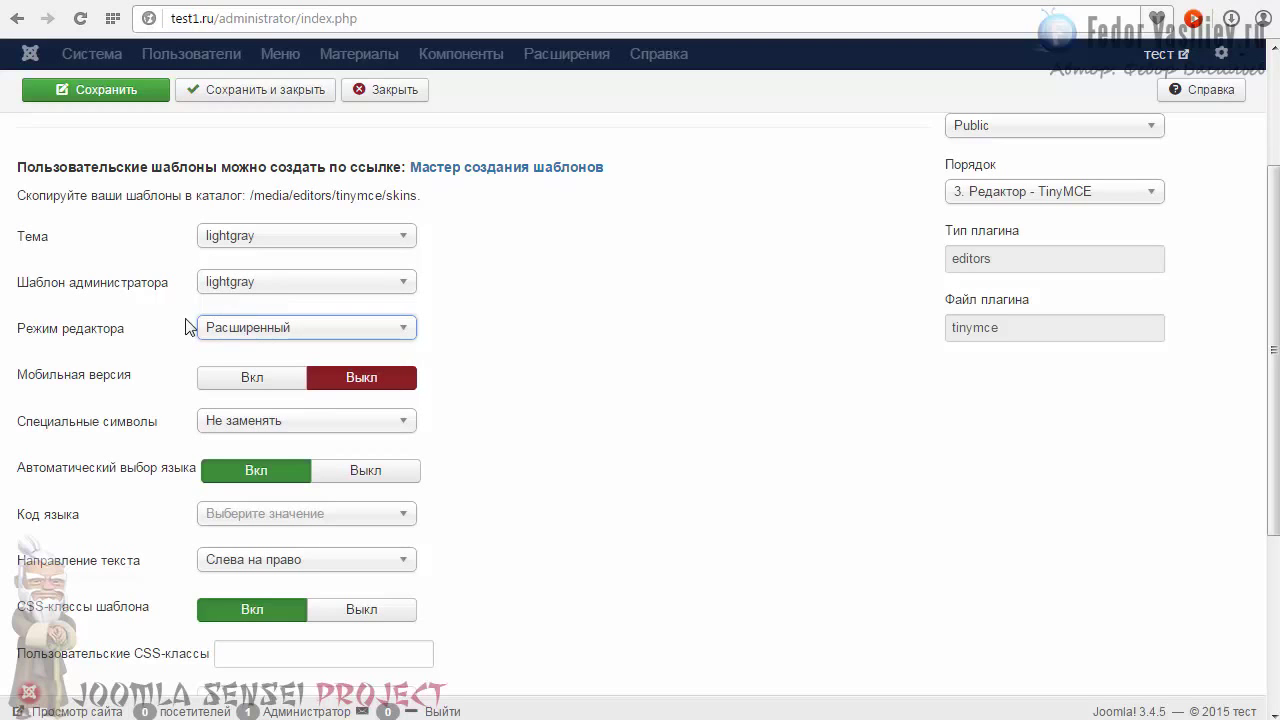
{"action": "scroll", "coordinate": [120, 334], "scroll_direction": "down", "scroll_amount": 2}
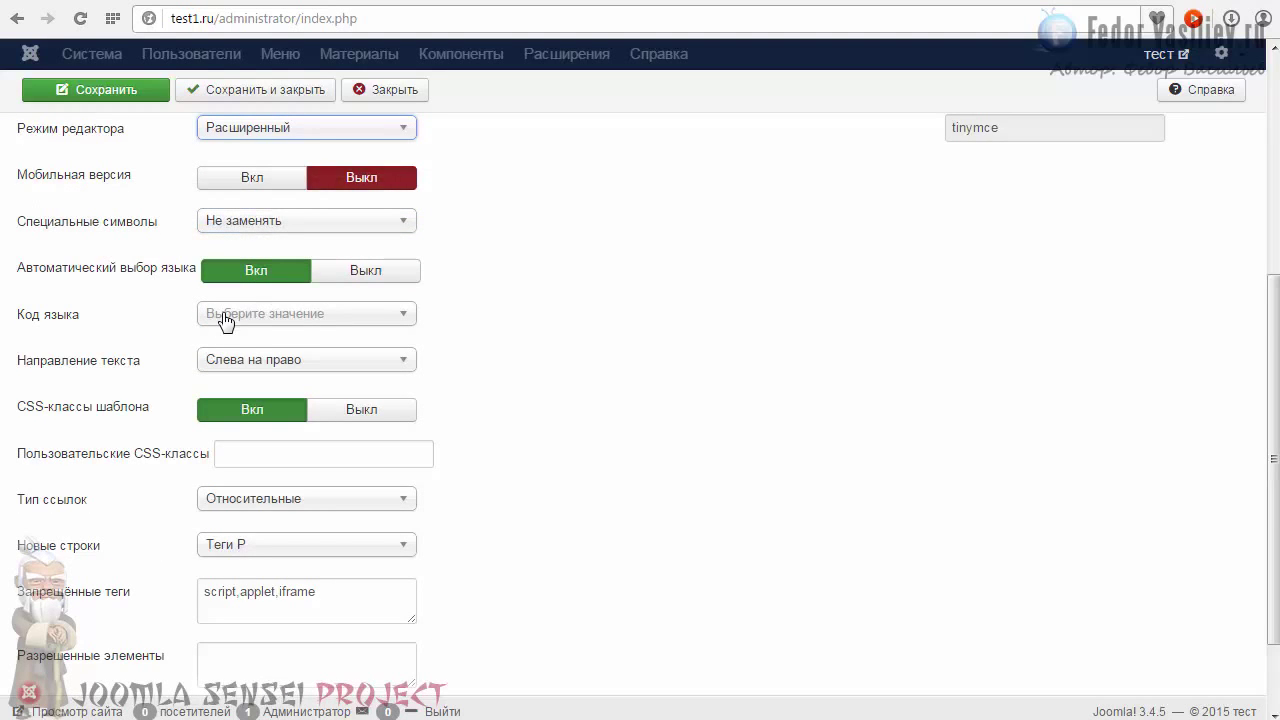
{"action": "scroll", "coordinate": [225, 320], "scroll_direction": "down", "scroll_amount": 1}
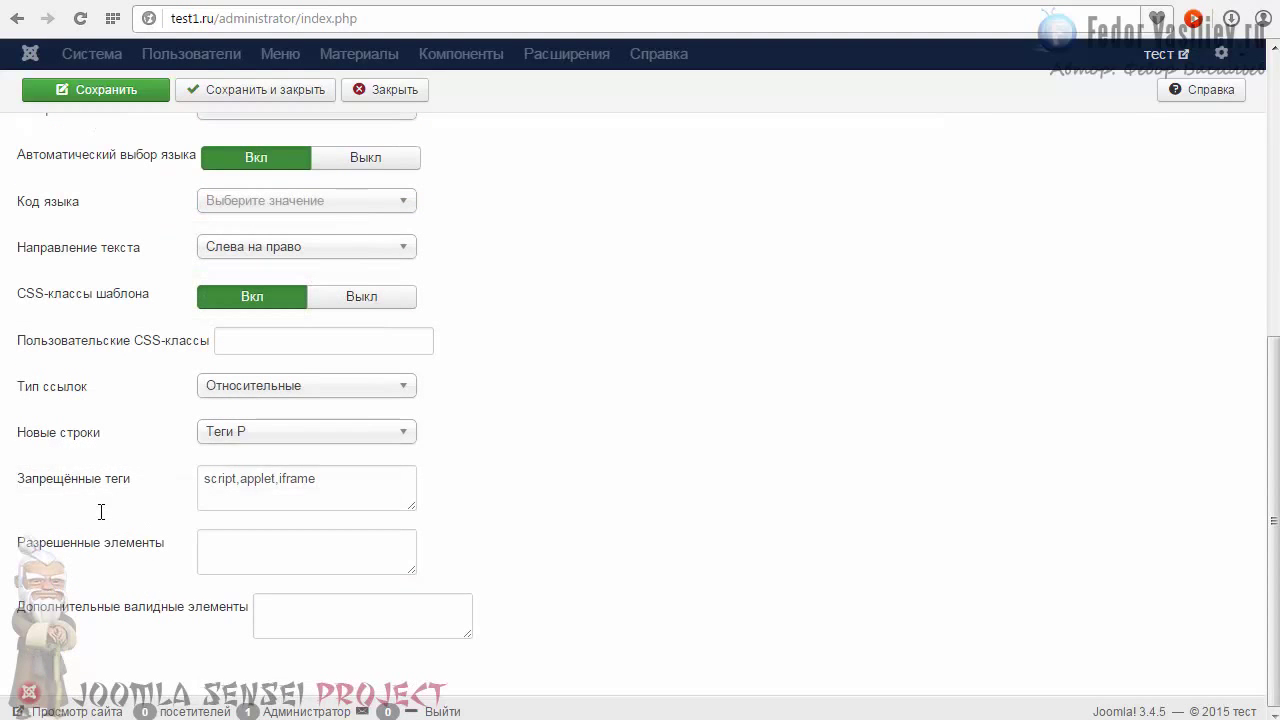
{"action": "scroll", "coordinate": [103, 503], "scroll_direction": "up", "scroll_amount": 5}
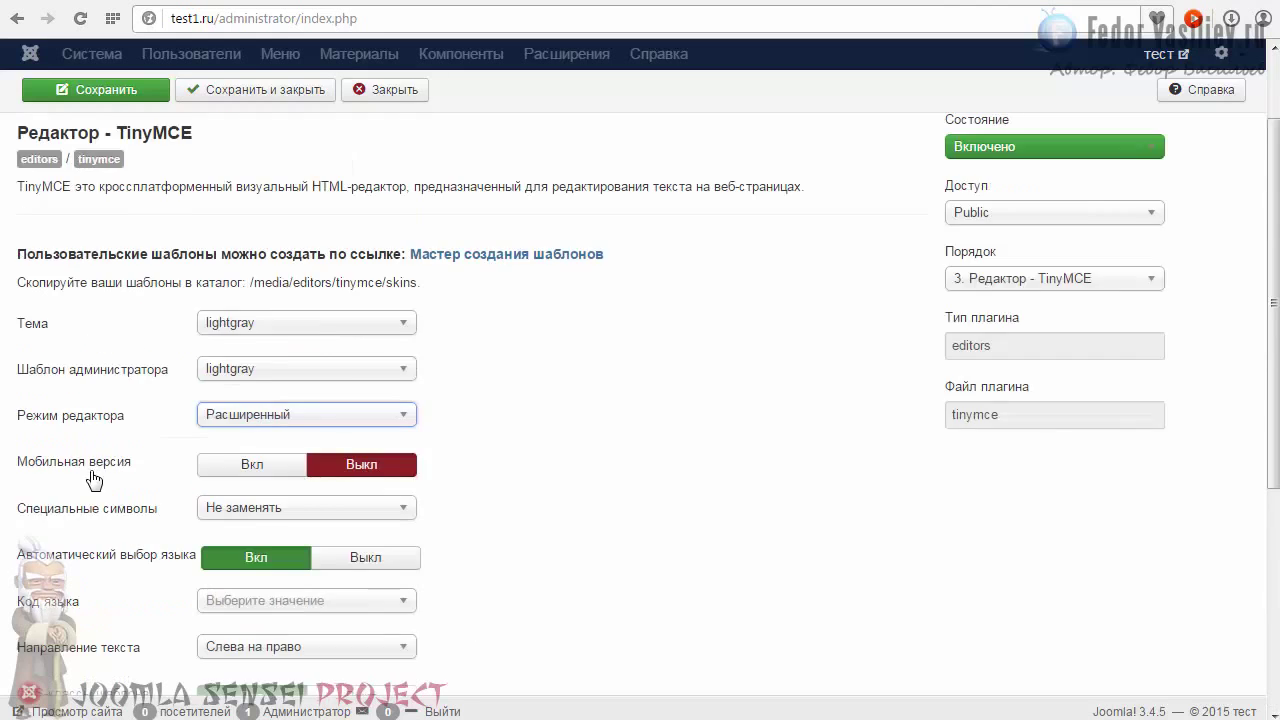
{"action": "left_click", "coordinate": [133, 197]}
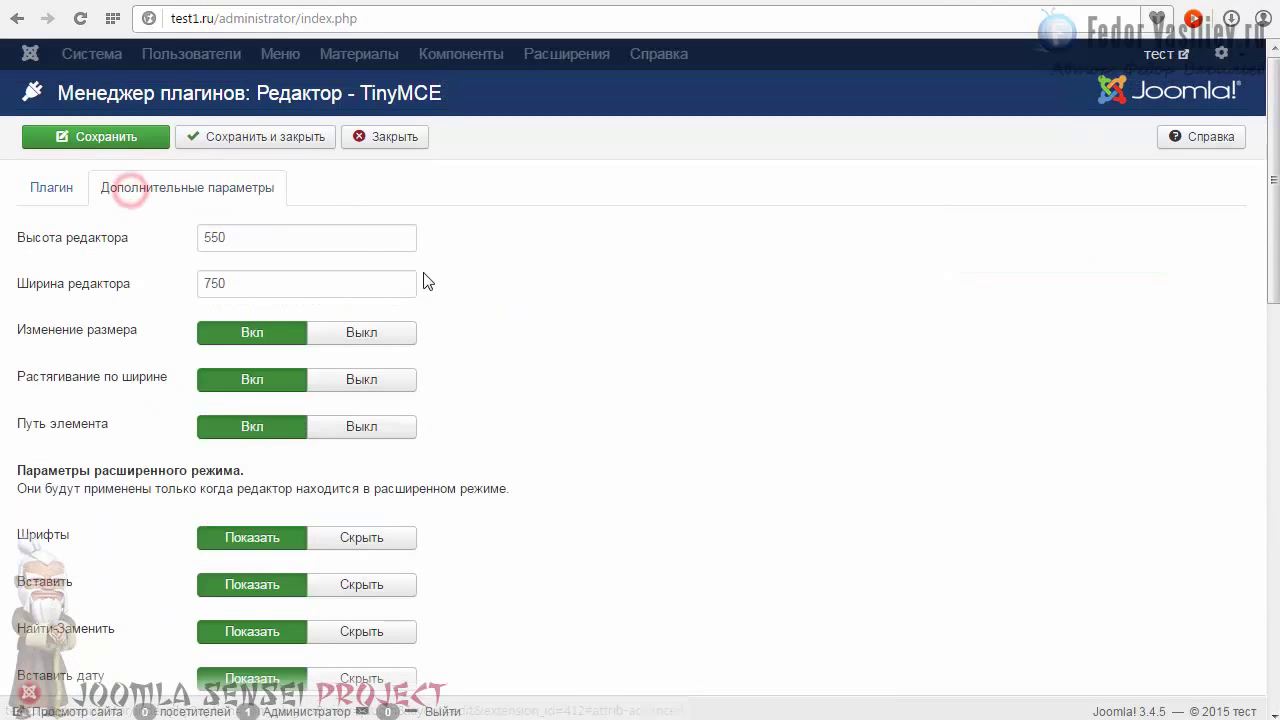
{"action": "scroll", "coordinate": [434, 277], "scroll_direction": "down", "scroll_amount": 5}
{"action": "scroll", "coordinate": [114, 286], "scroll_direction": "up", "scroll_amount": 1}
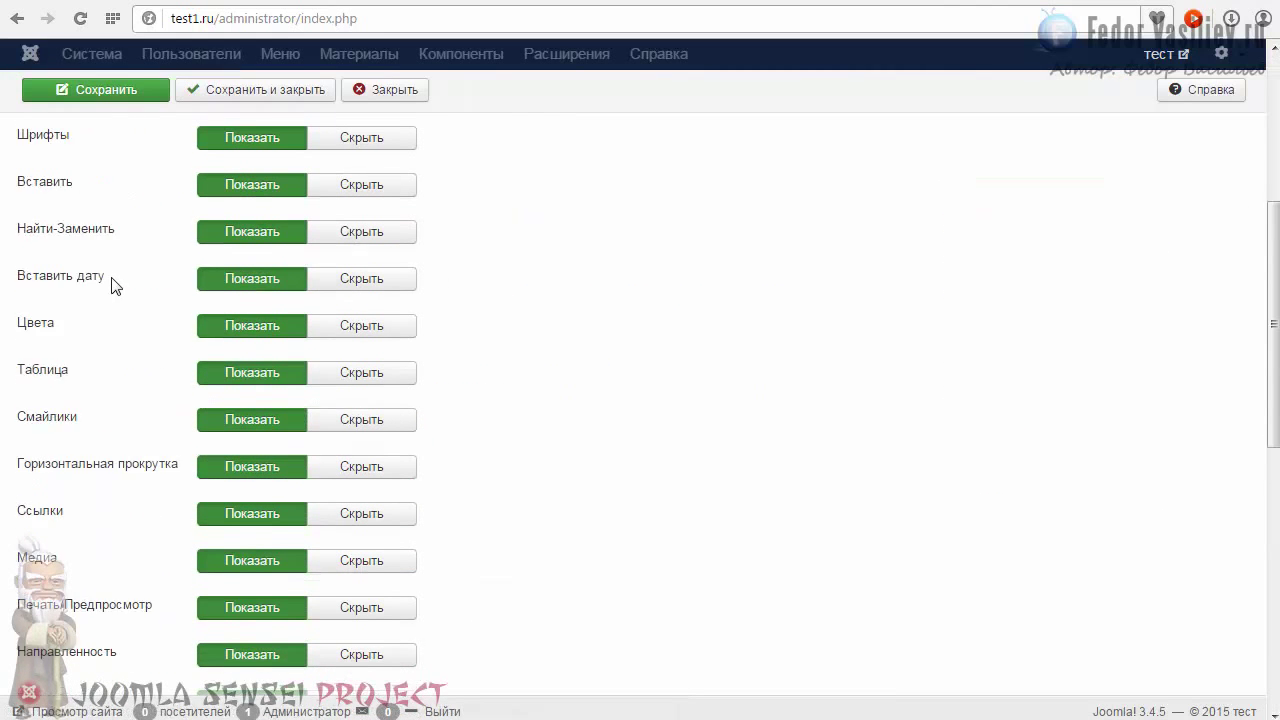
{"action": "scroll", "coordinate": [114, 286], "scroll_direction": "down", "scroll_amount": 7}
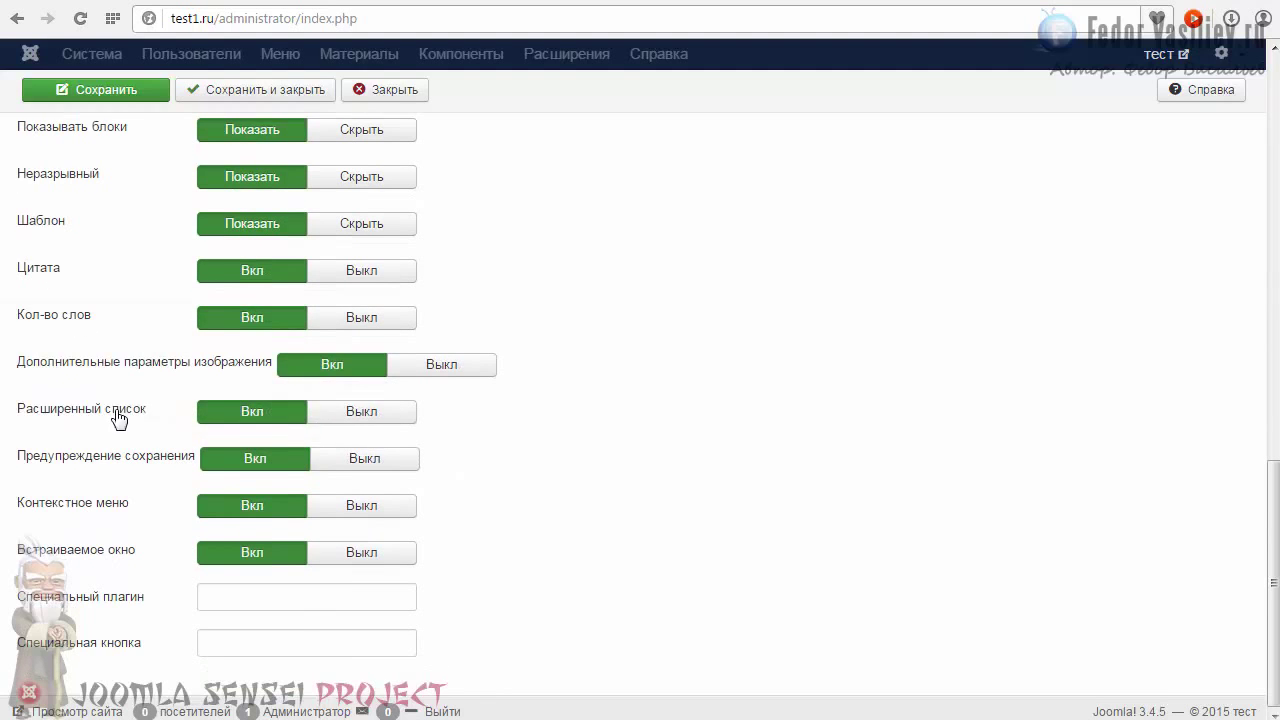
{"action": "scroll", "coordinate": [489, 543], "scroll_direction": "up", "scroll_amount": 10}
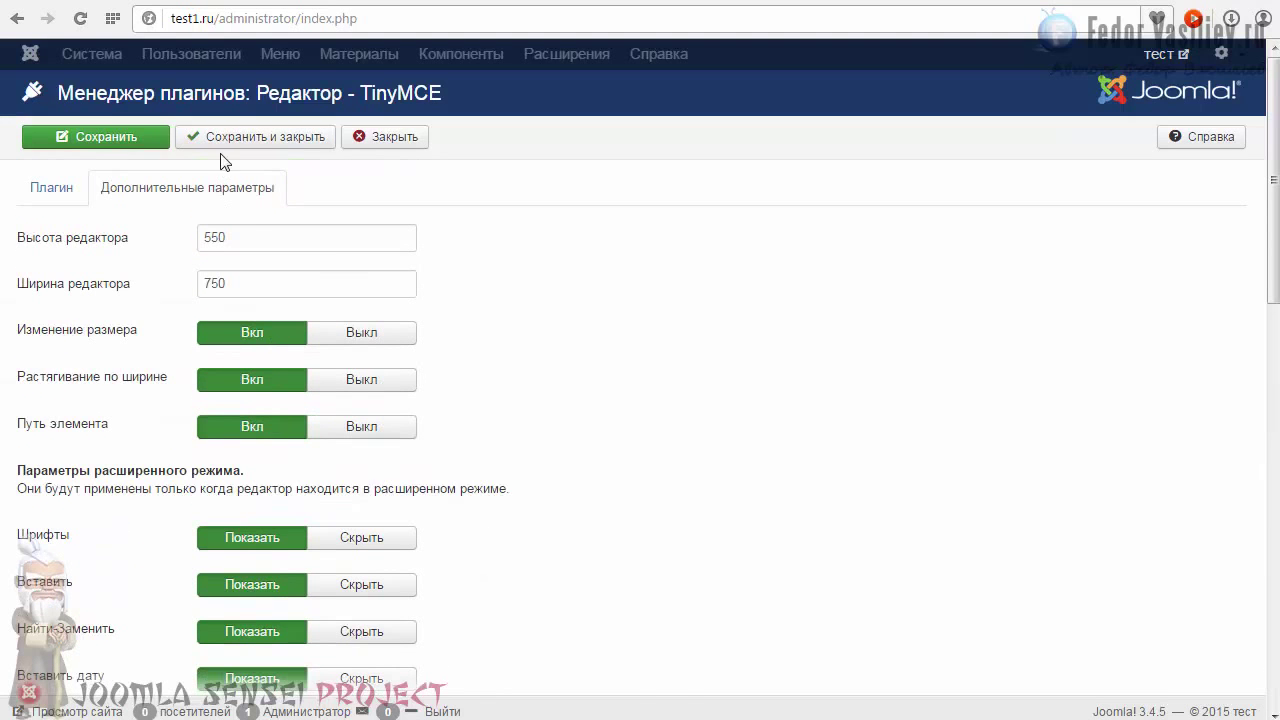
Return to the TinyMCE plugin's basic settings to check the editor mode, and save and close the plugin.
{"action": "left_click", "coordinate": [71, 199]}
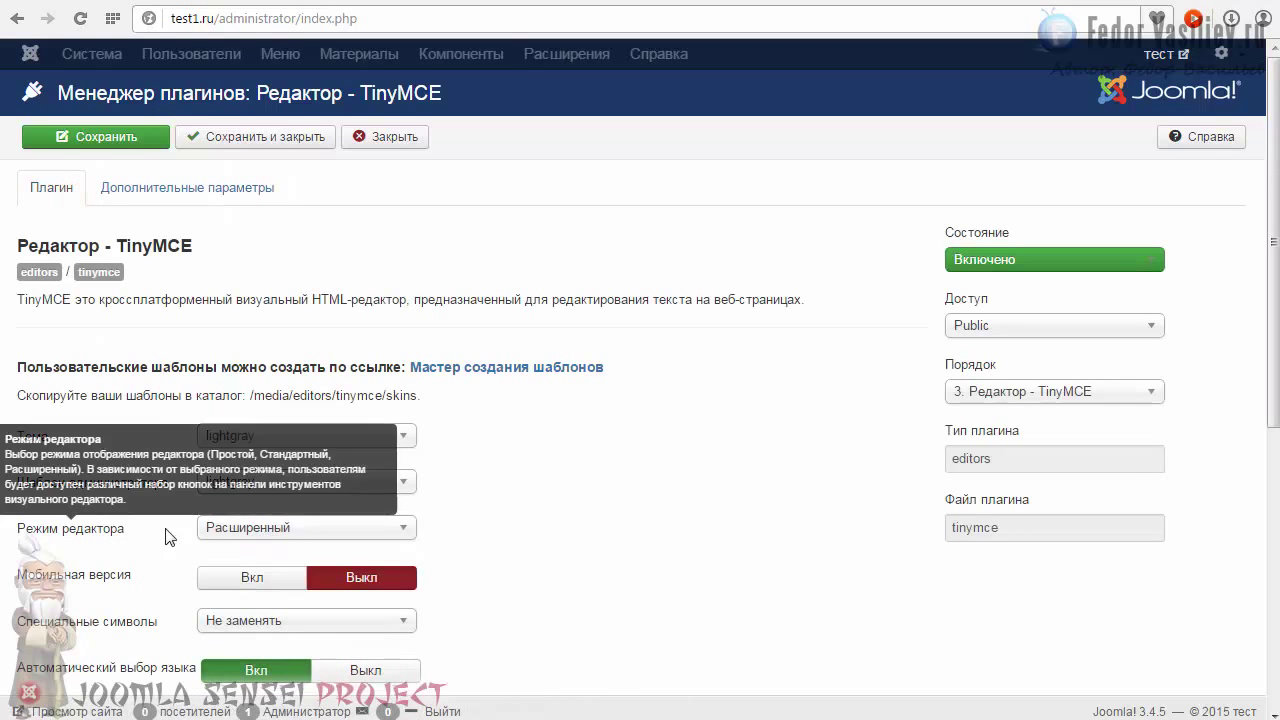
{"action": "scroll", "coordinate": [137, 535], "scroll_direction": "down", "scroll_amount": 1}
{"action": "scroll", "coordinate": [590, 472], "scroll_direction": "up", "scroll_amount": 1}
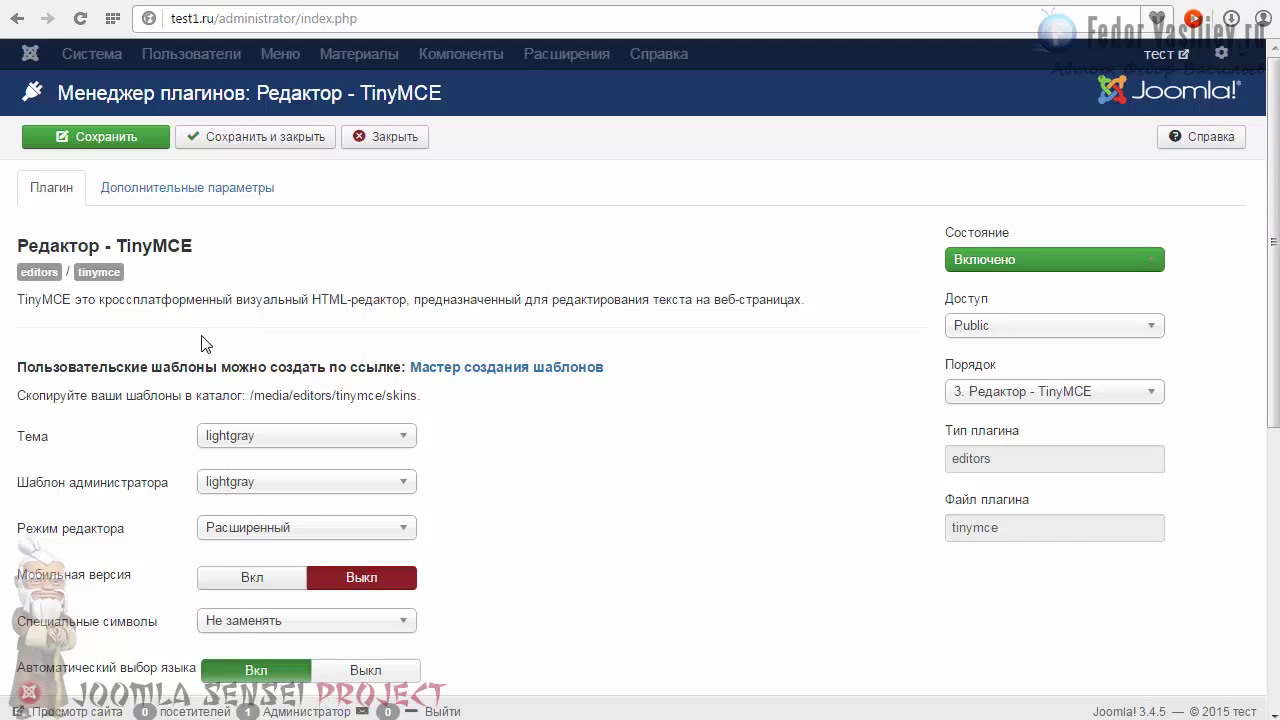
{"action": "left_click", "coordinate": [240, 140]}
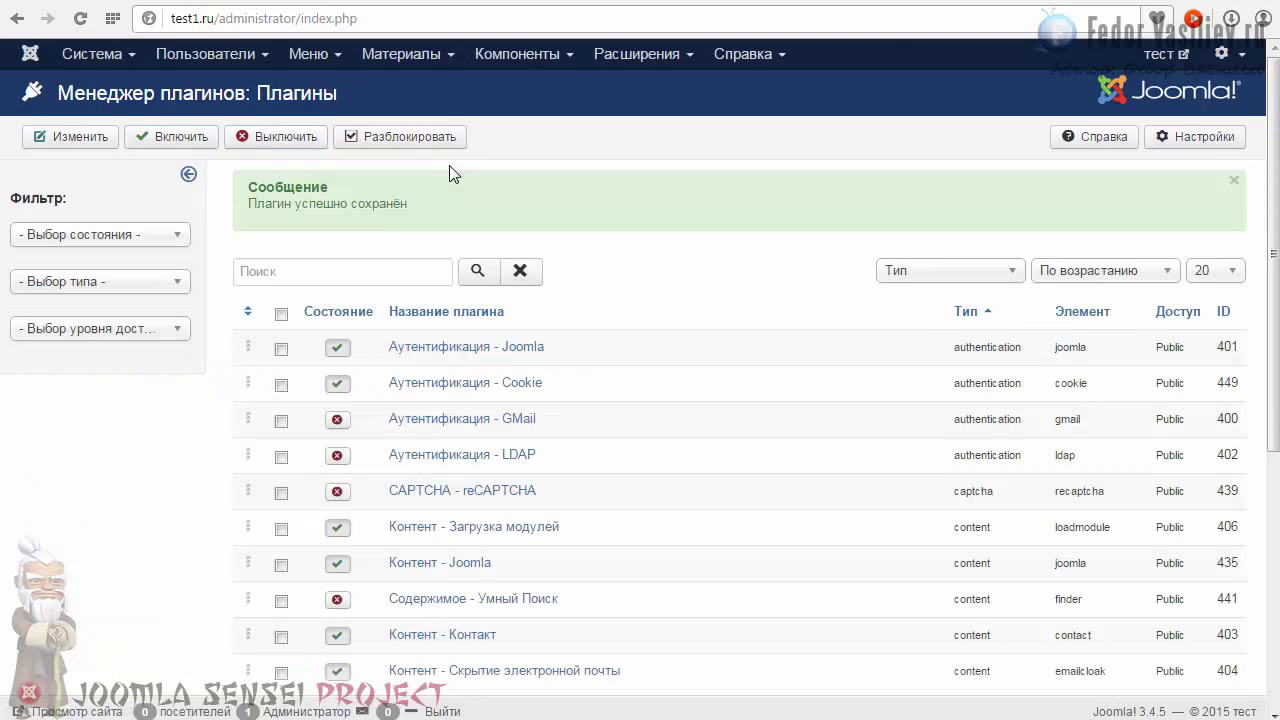
Open the article "Виджеты в Adobe Muse" for editing from the article manager (Менеджер материалов).
{"action": "mouse_move", "coordinate": [432, 60]}
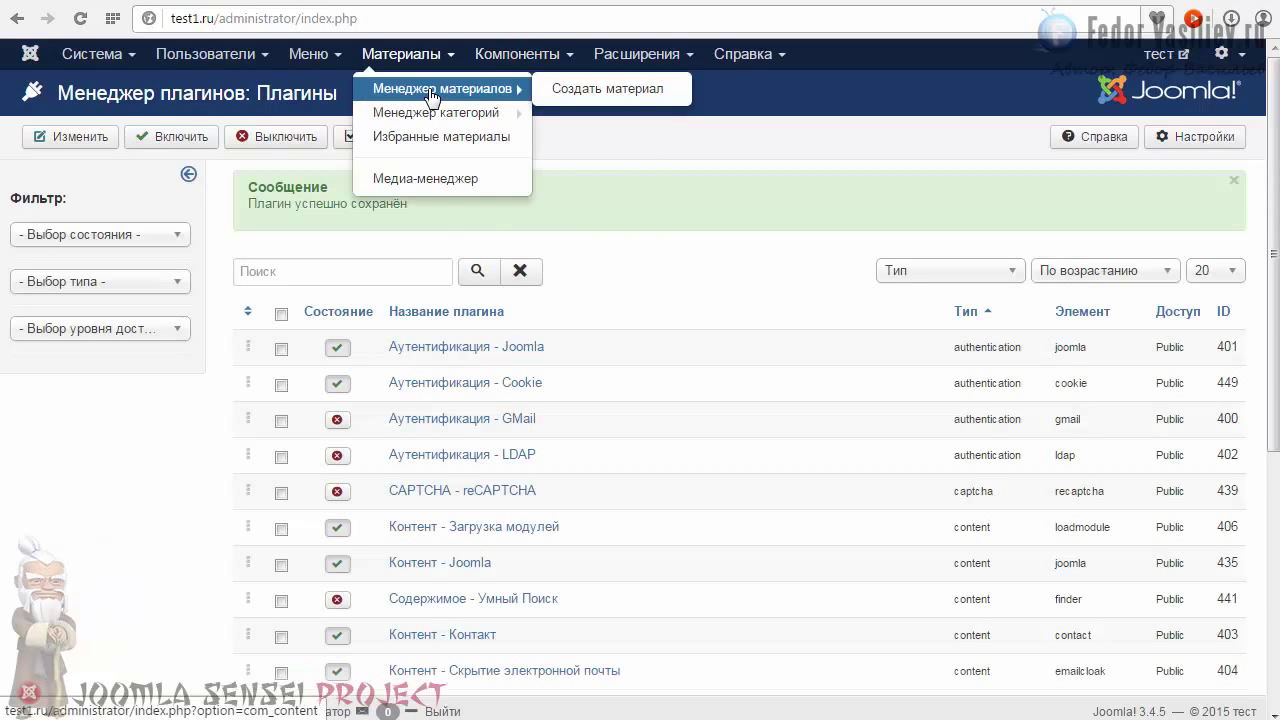
{"action": "left_click", "coordinate": [429, 89]}
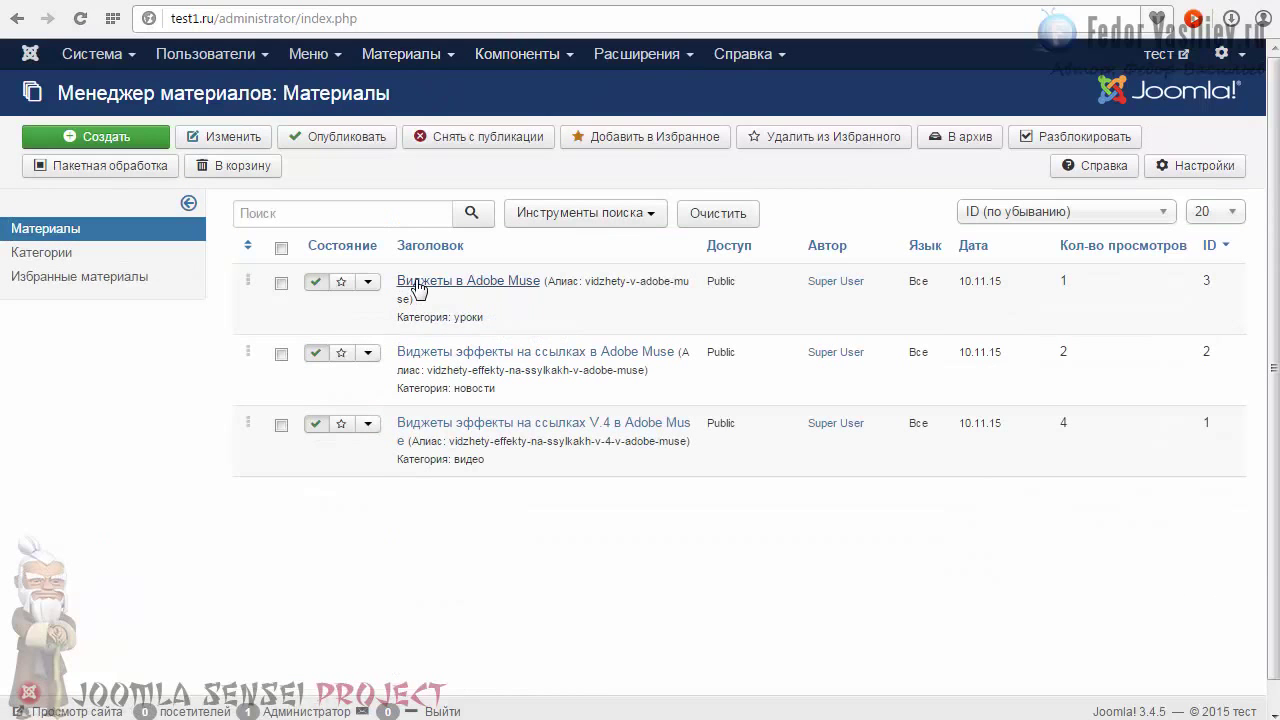
{"action": "left_click", "coordinate": [420, 281]}
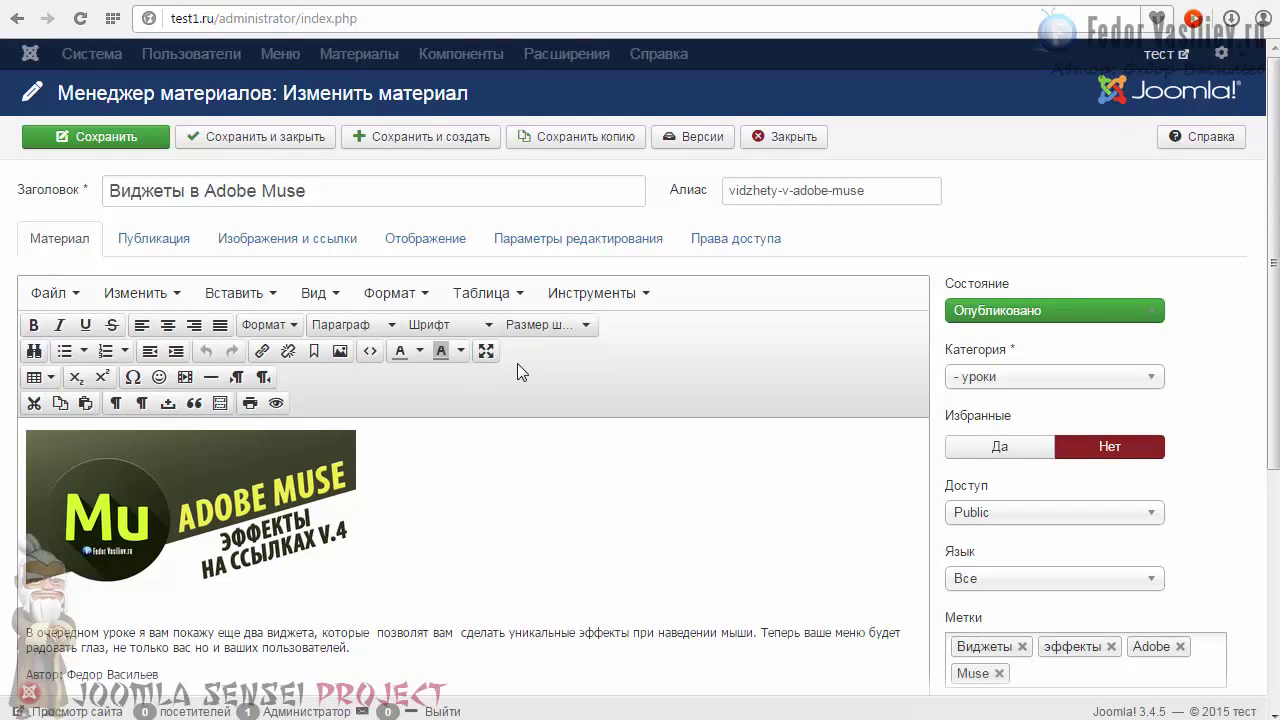
Look through the article's text and the extended toolset, and try the editor's full-screen view before returning to the normal view.
{"action": "scroll", "coordinate": [564, 394], "scroll_direction": "down", "scroll_amount": 4}
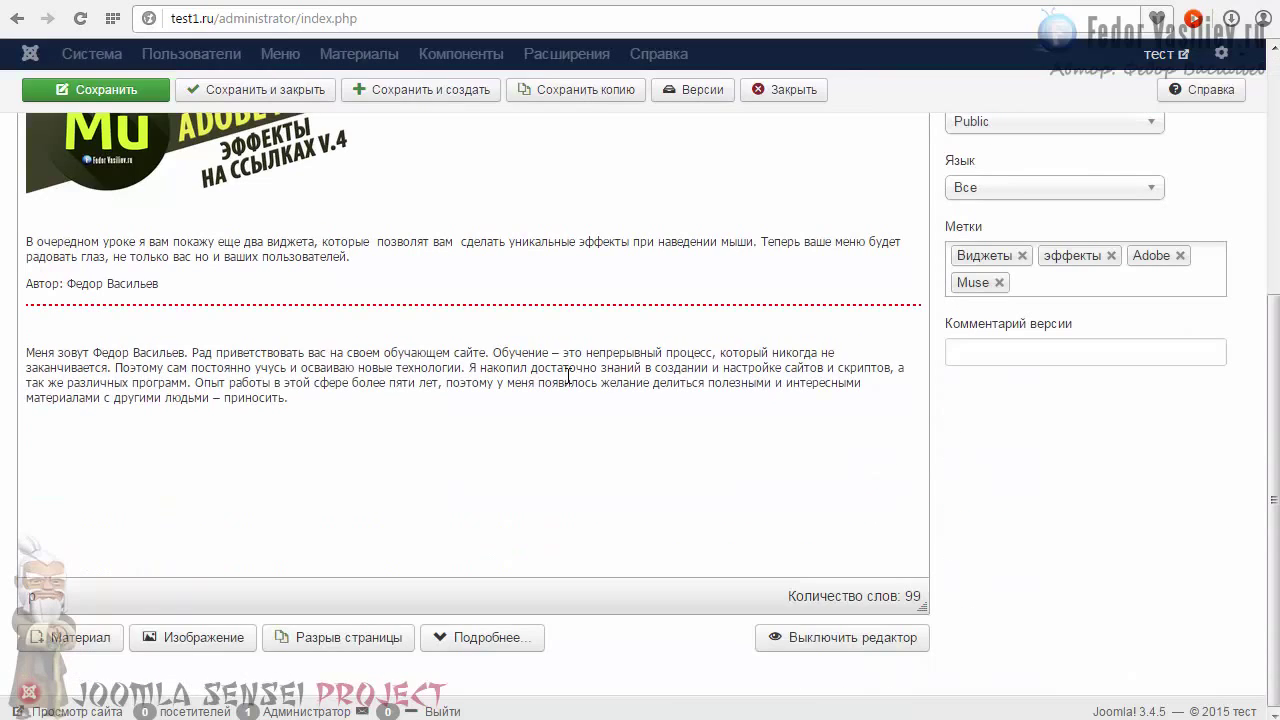
{"action": "scroll", "coordinate": [568, 375], "scroll_direction": "up", "scroll_amount": 4}
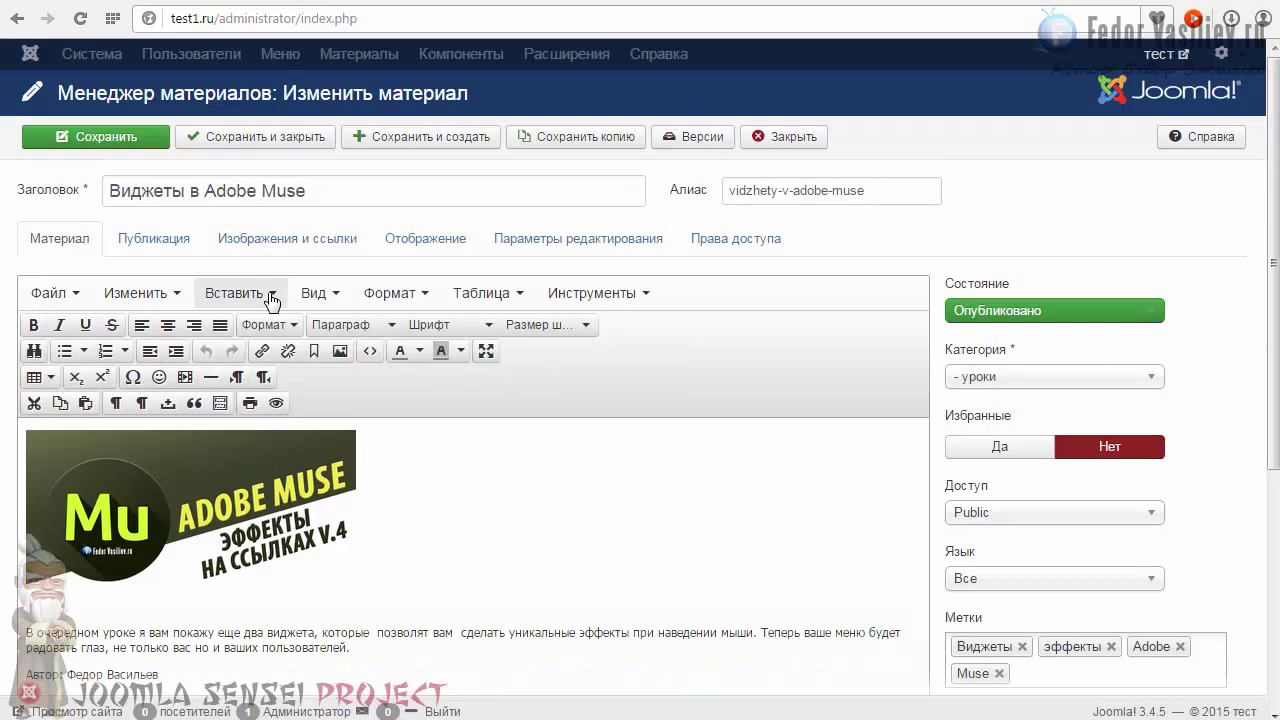
{"action": "left_click", "coordinate": [487, 354]}
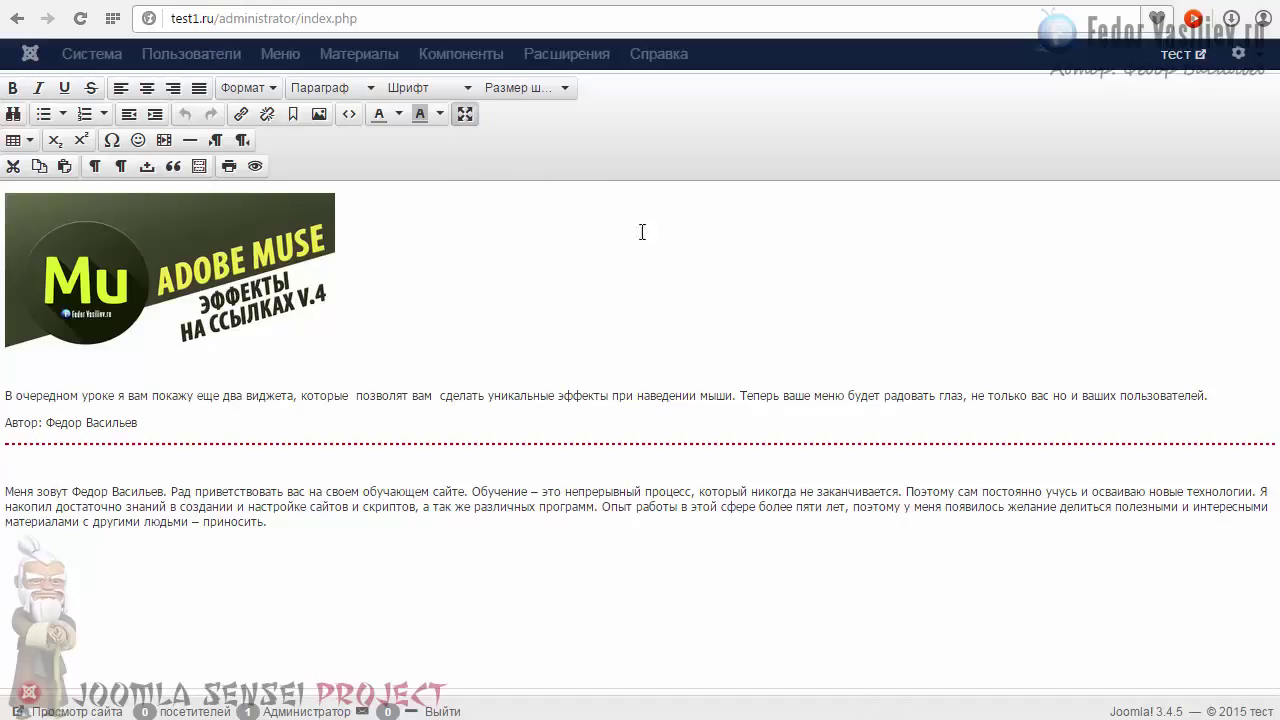
{"action": "left_click", "coordinate": [462, 116]}
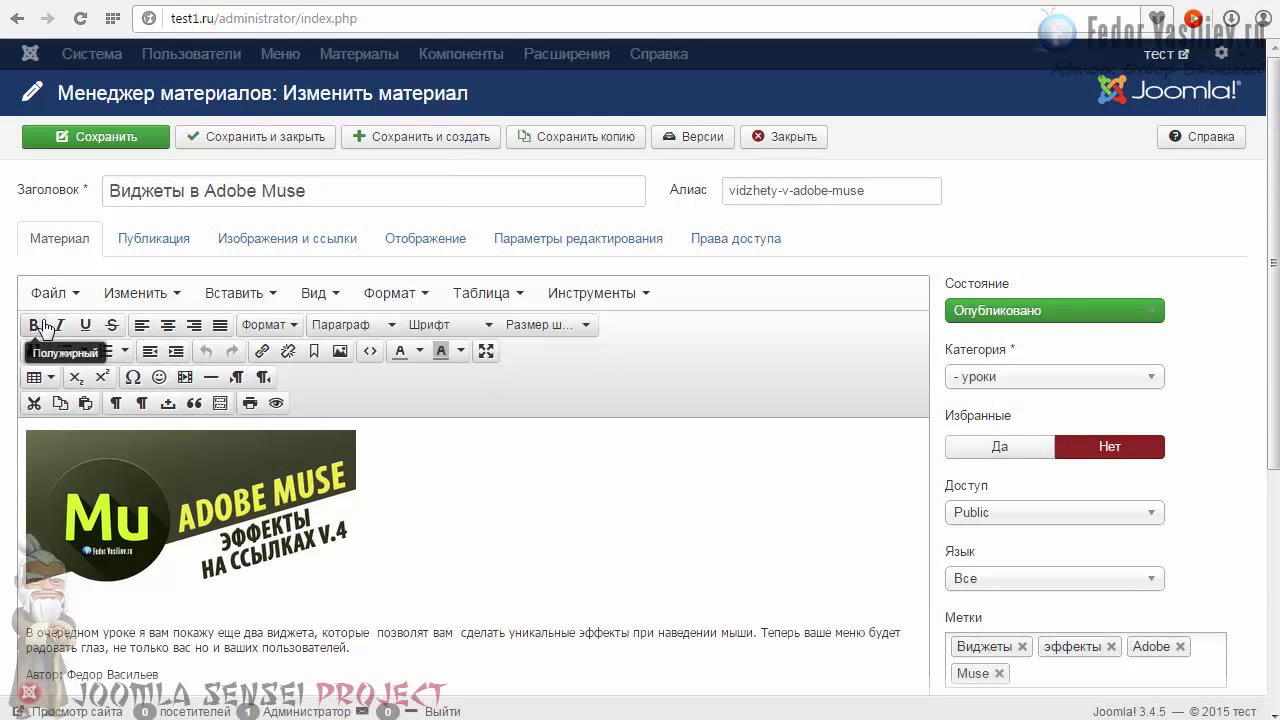
Make "В очередном" bold and "уроке я вам" italic at the start of the article's first paragraph.
{"action": "scroll", "coordinate": [33, 332], "scroll_direction": "down", "scroll_amount": 3}
{"action": "scroll", "coordinate": [60, 260], "scroll_direction": "up", "scroll_amount": 1}
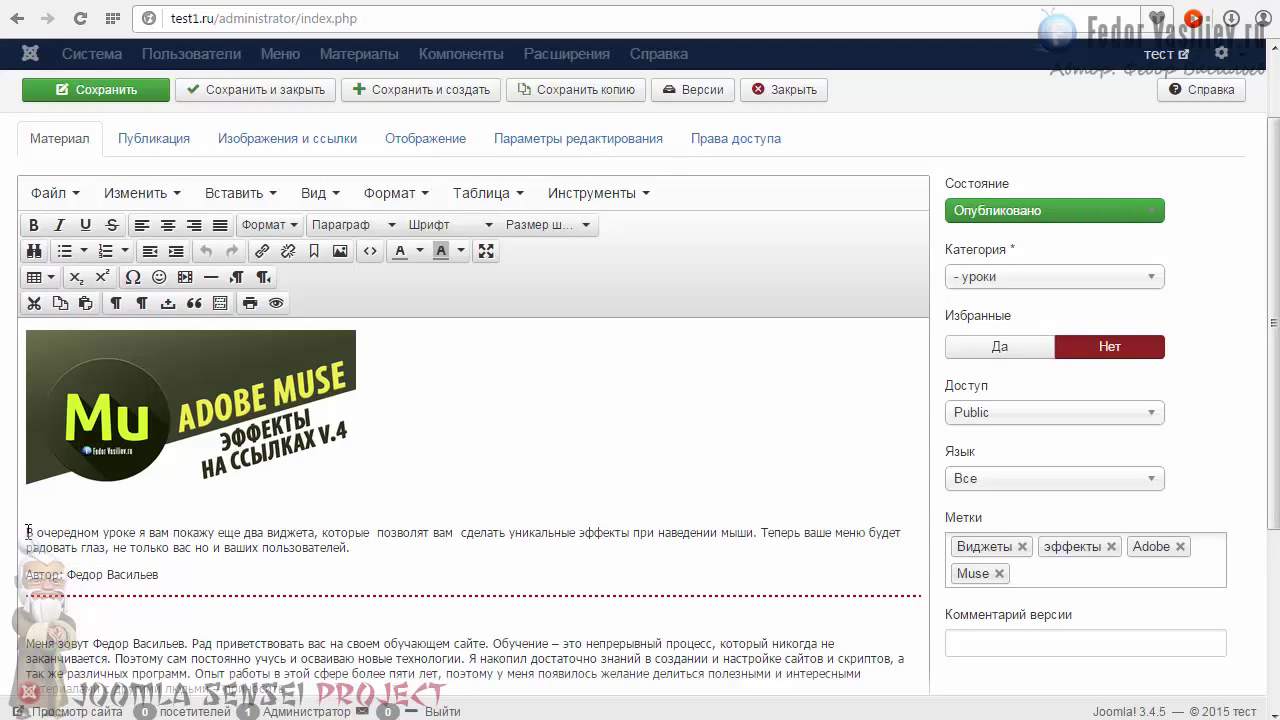
{"action": "left_click_drag", "start_coordinate": [27, 532], "coordinate": [65, 532]}
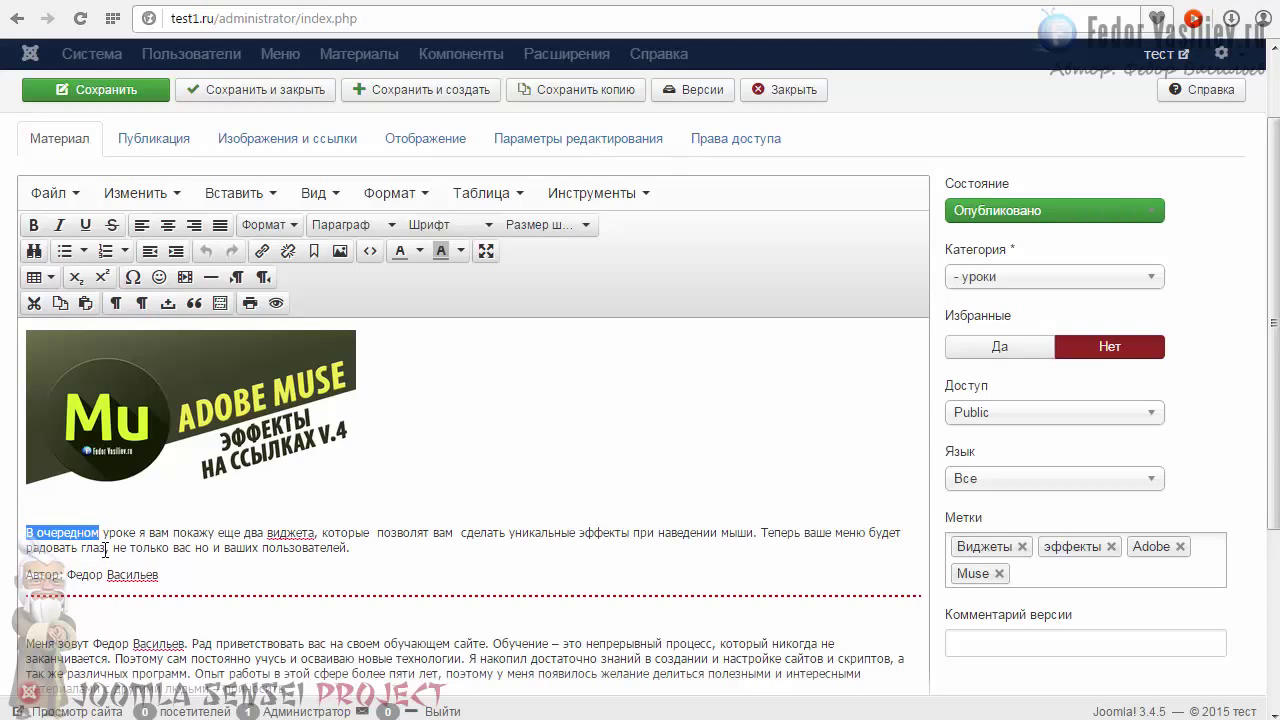
{"action": "left_click", "coordinate": [34, 226]}
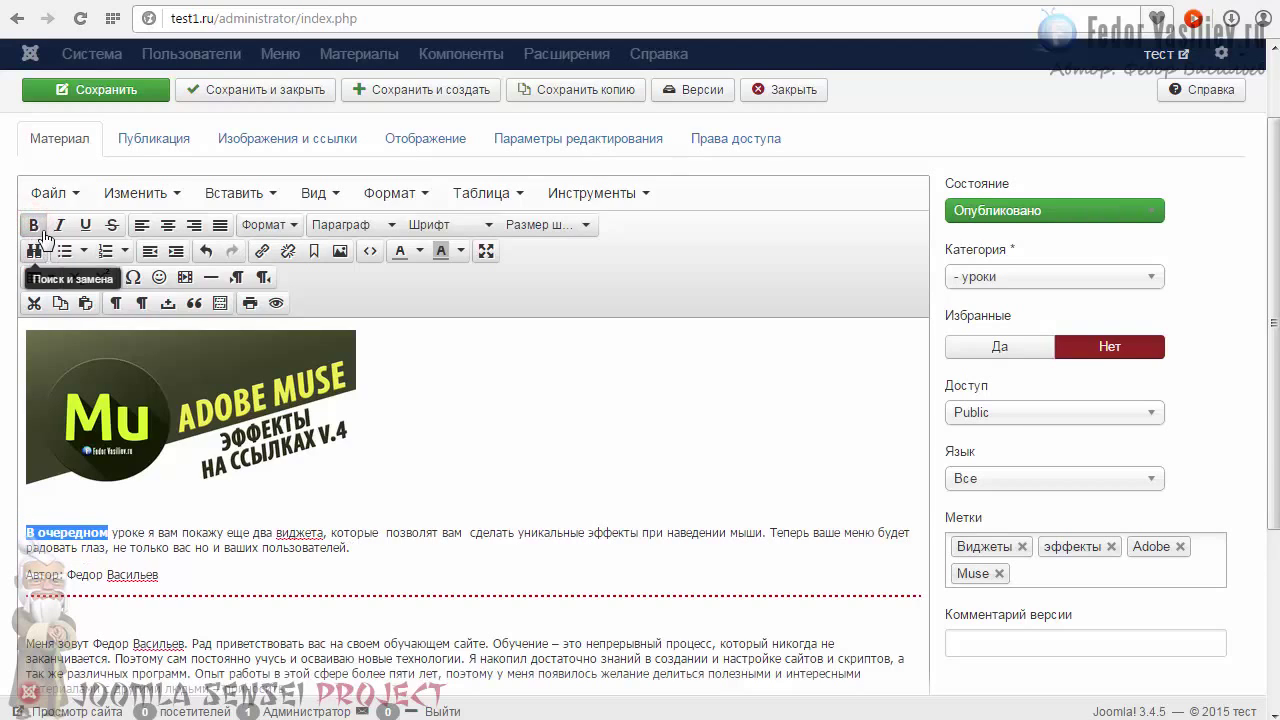
{"action": "left_click", "coordinate": [110, 531]}
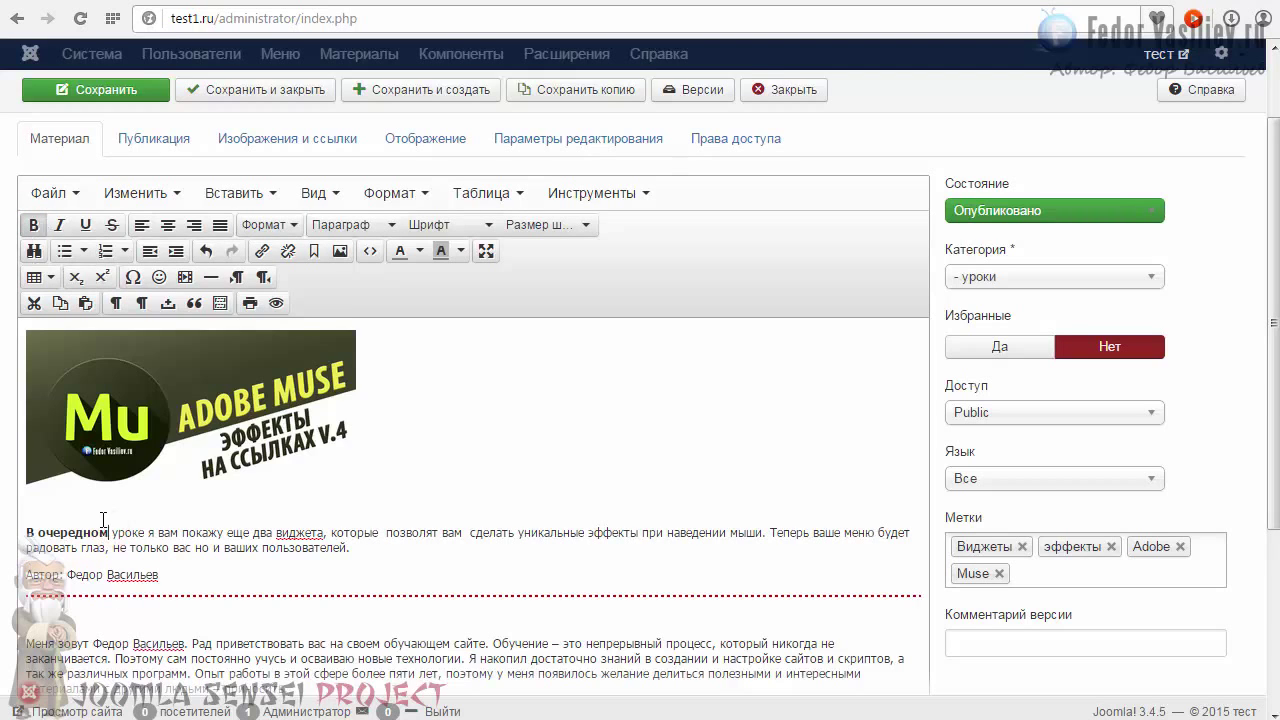
{"action": "left_click_drag", "start_coordinate": [112, 532], "coordinate": [177, 532]}
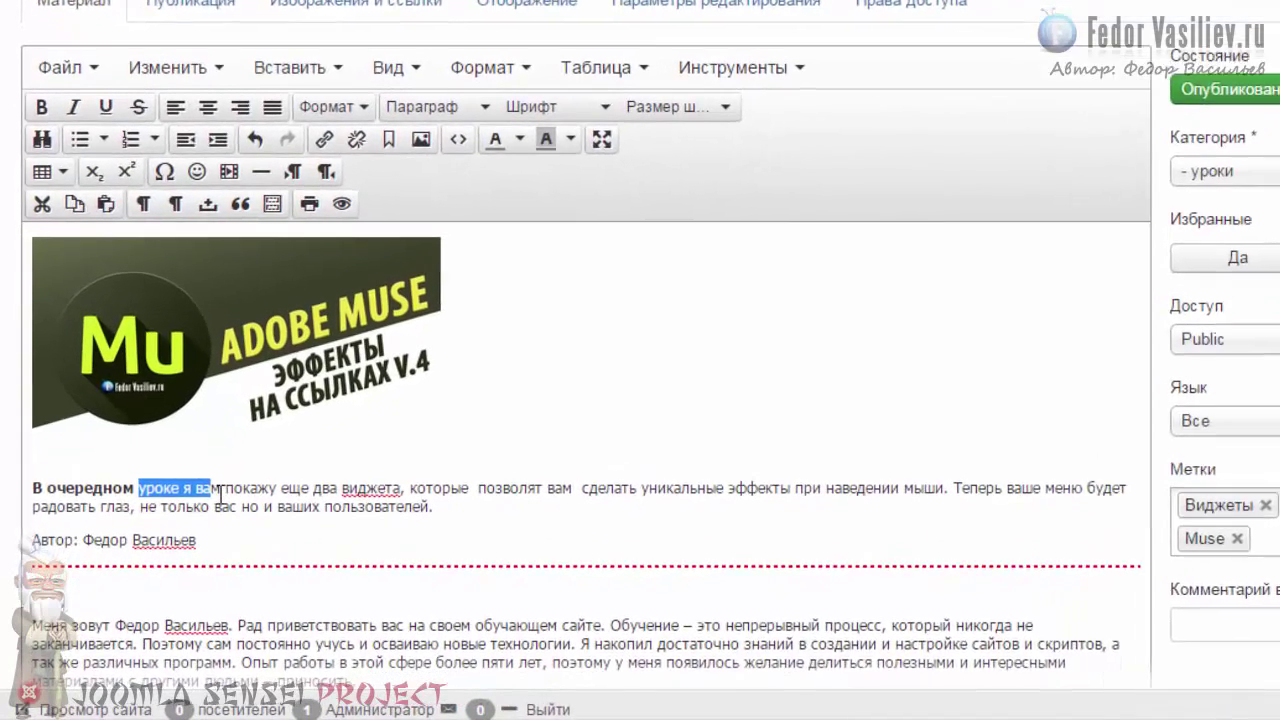
{"action": "key", "text": "ctrl+i"}
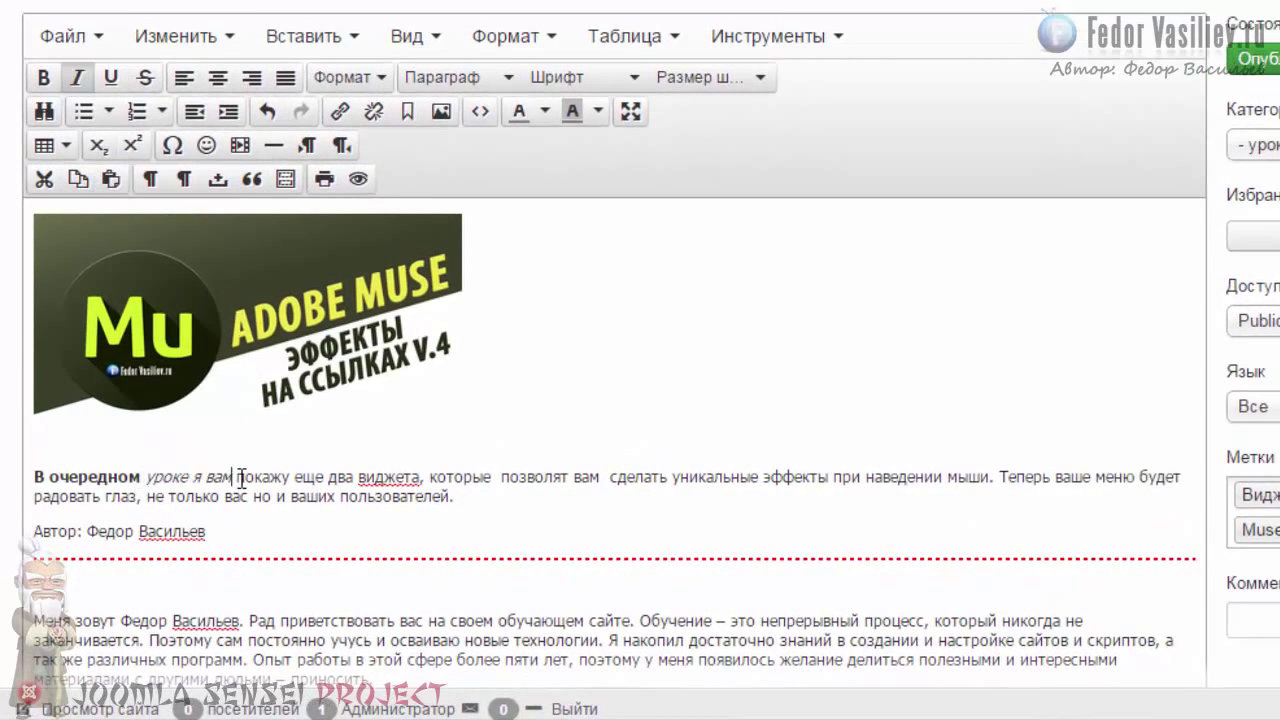
Underline the words "покажу еще два виджета" in the article's first paragraph.
{"action": "left_click_drag", "start_coordinate": [236, 479], "coordinate": [421, 477]}
{"action": "left_click", "coordinate": [111, 77]}
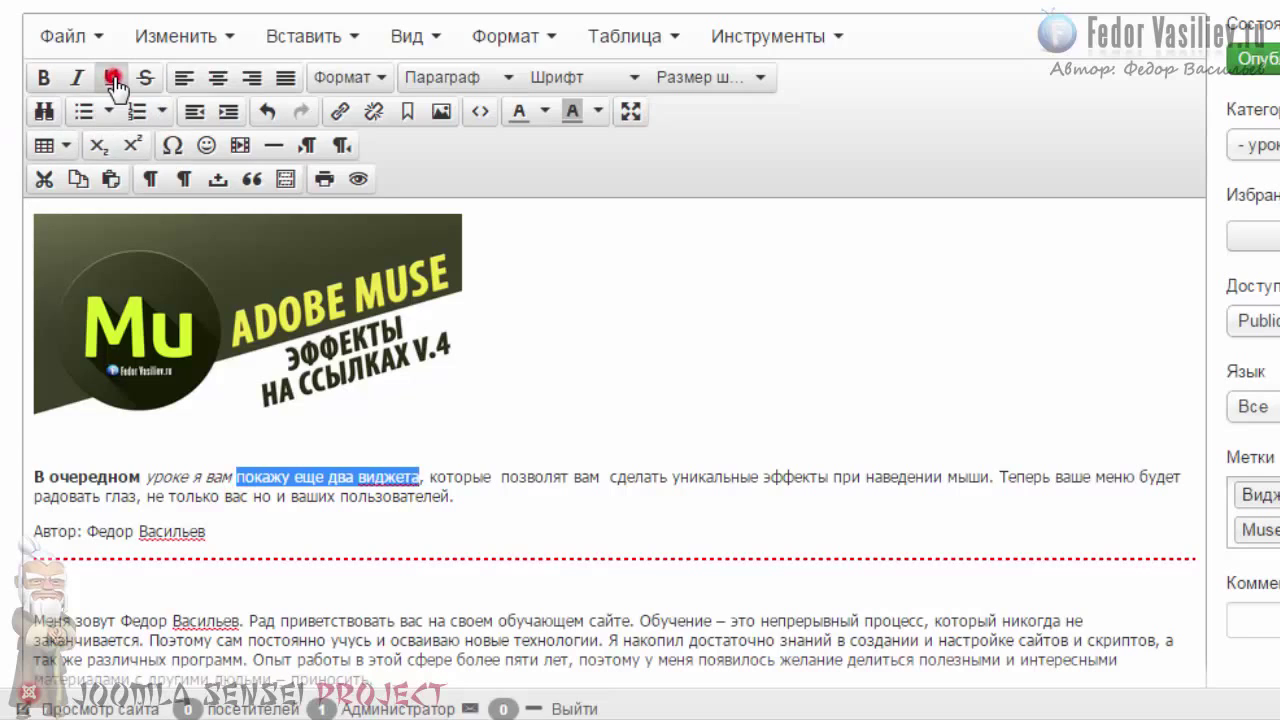
{"action": "left_click", "coordinate": [441, 480]}
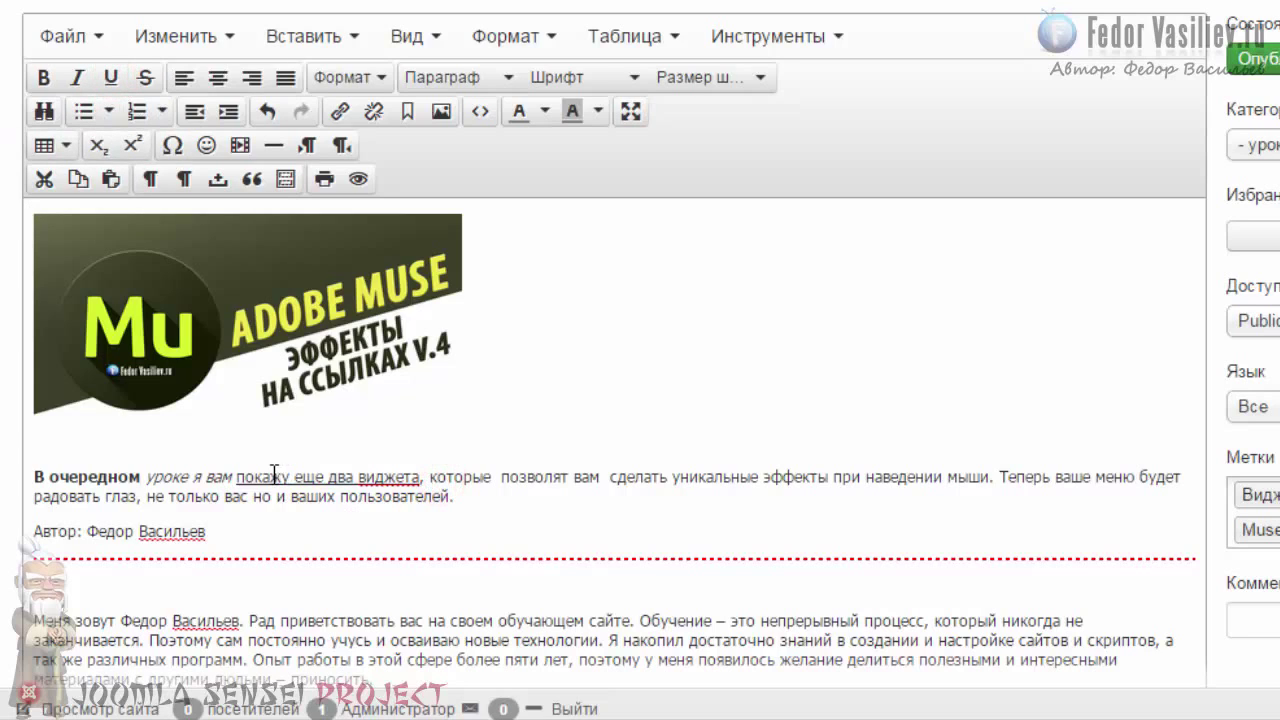
{"action": "left_click", "coordinate": [214, 478]}
{"action": "left_click", "coordinate": [413, 477]}
Apply strikethrough to the words "которые позволят" in the article's first paragraph.
{"action": "left_click_drag", "start_coordinate": [432, 479], "coordinate": [573, 480]}
{"action": "left_click", "coordinate": [145, 77]}
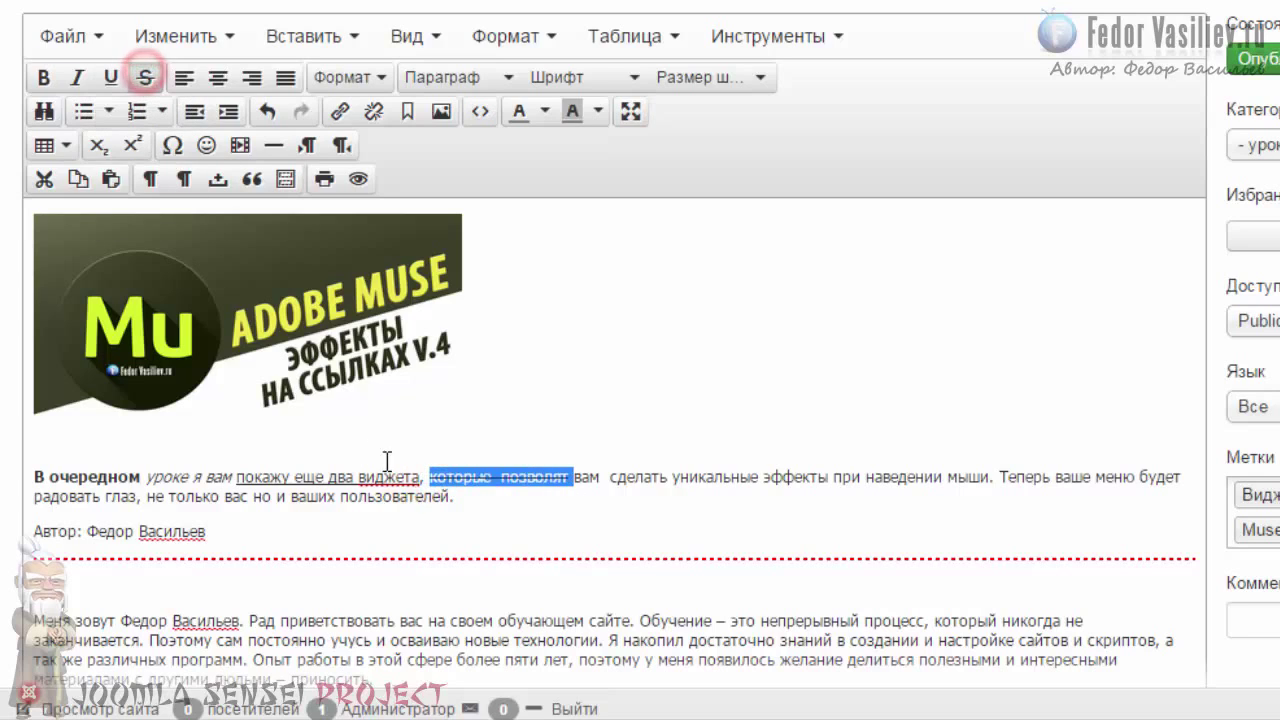
{"action": "left_click", "coordinate": [424, 489]}
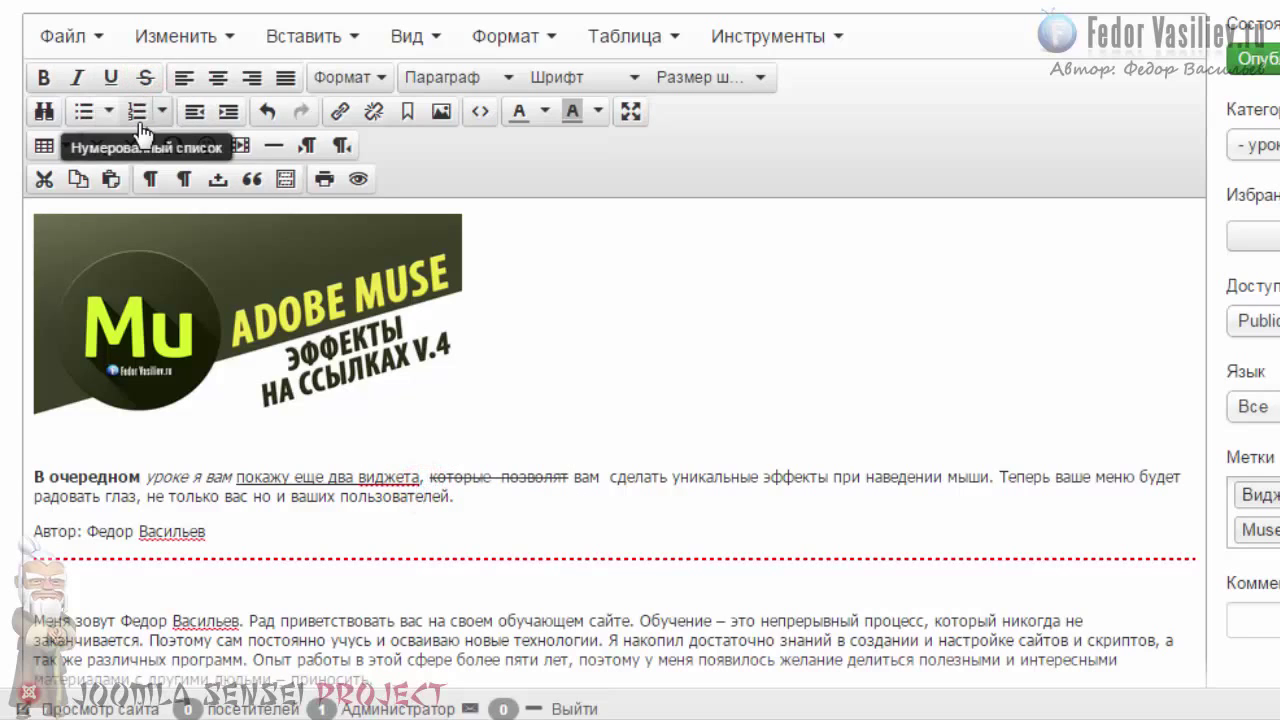
Centre the Adobe Muse image at the beginning of the article.
{"action": "left_click", "coordinate": [348, 330]}
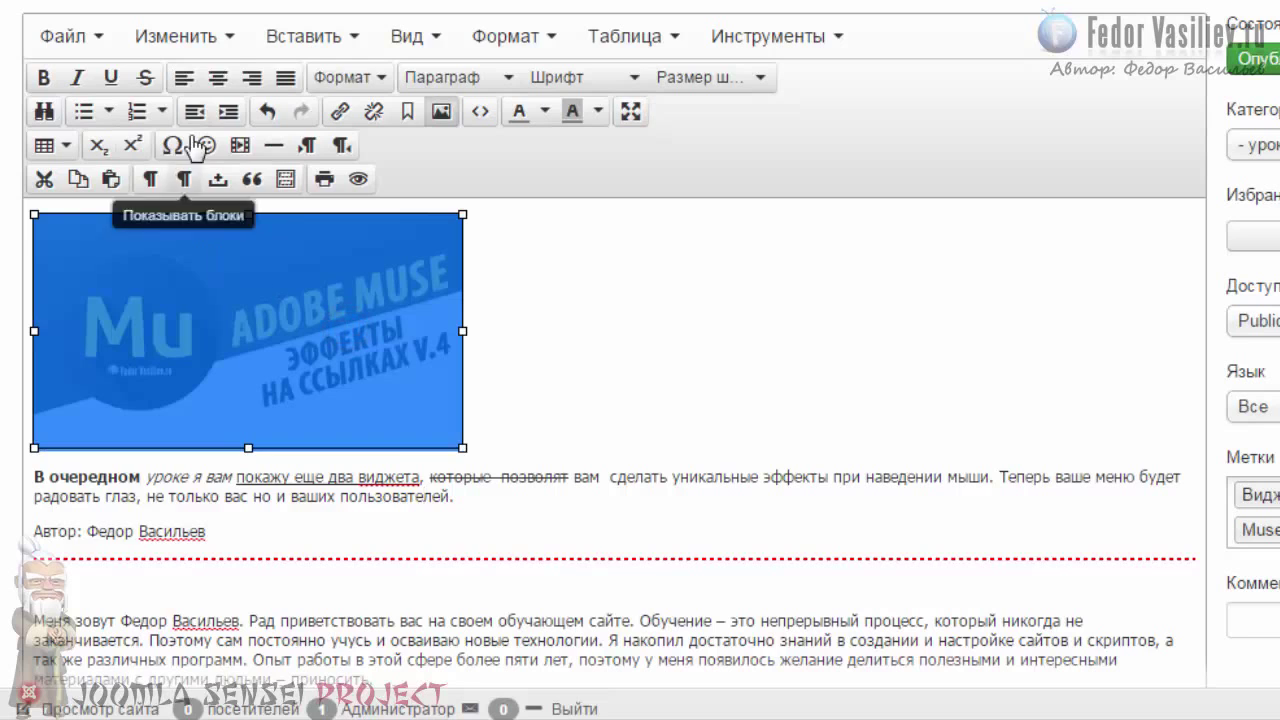
{"action": "left_click", "coordinate": [214, 78]}
{"action": "left_click", "coordinate": [331, 358]}
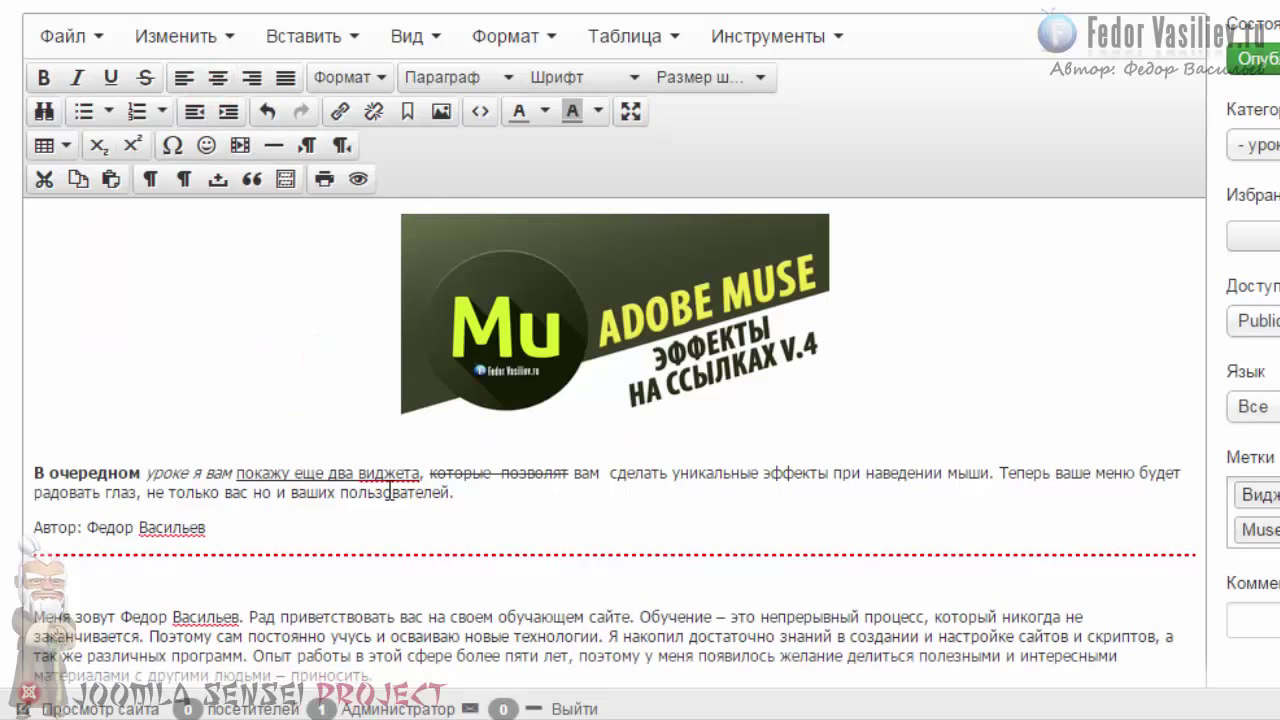
{"action": "left_click_drag", "start_coordinate": [137, 490], "coordinate": [115, 463]}
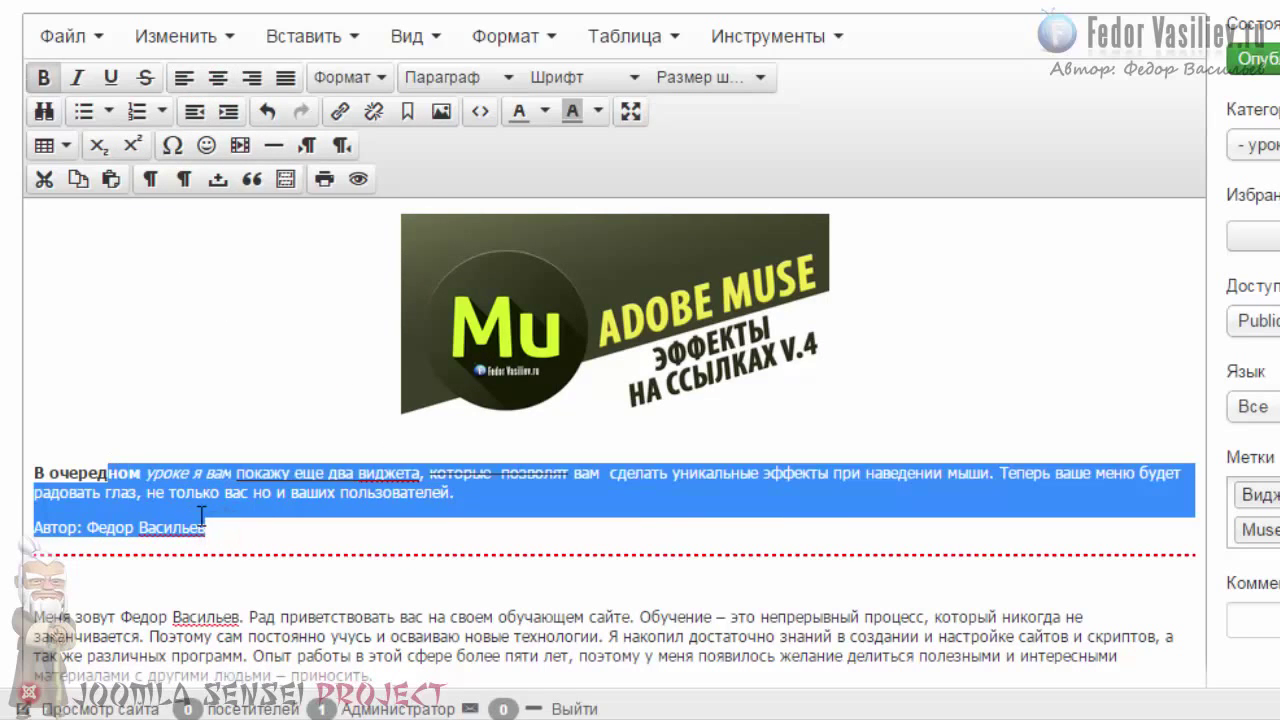
{"action": "left_click", "coordinate": [200, 514]}
Try right and left alignment on the Adobe Muse image, and finish with justified alignment.
{"action": "left_click", "coordinate": [482, 358]}
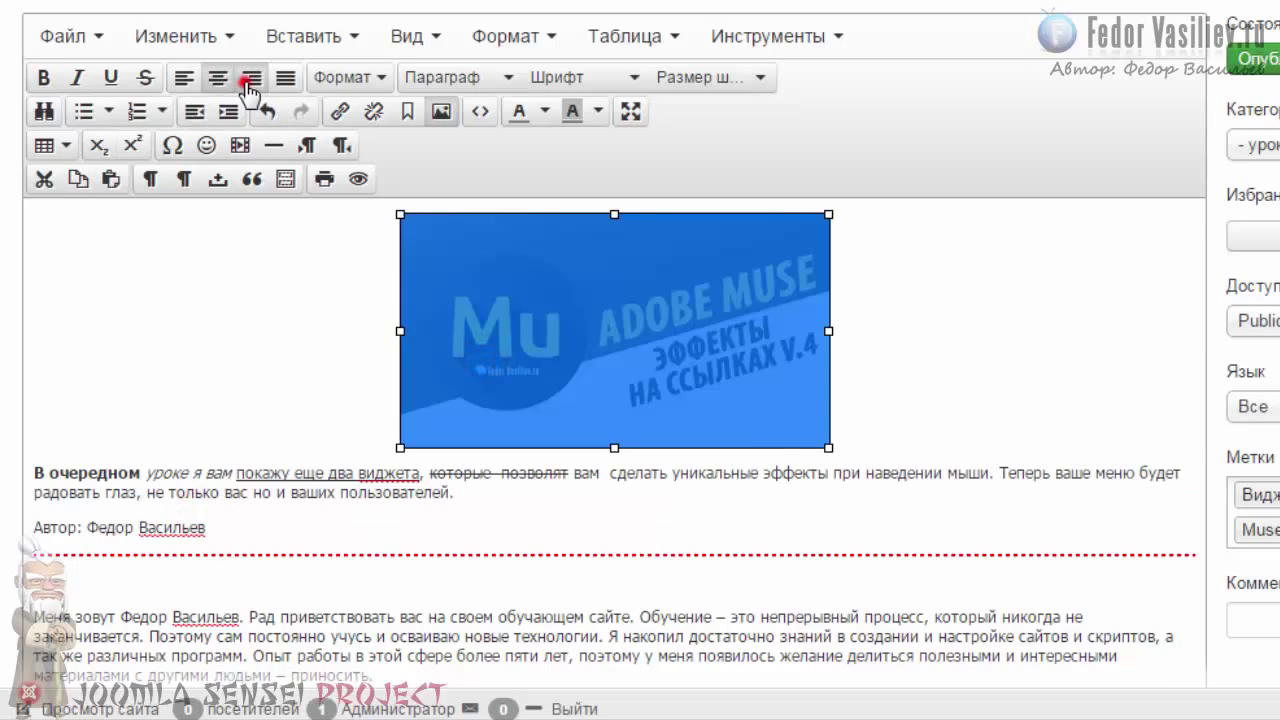
{"action": "left_click", "coordinate": [250, 78]}
{"action": "left_click", "coordinate": [188, 82]}
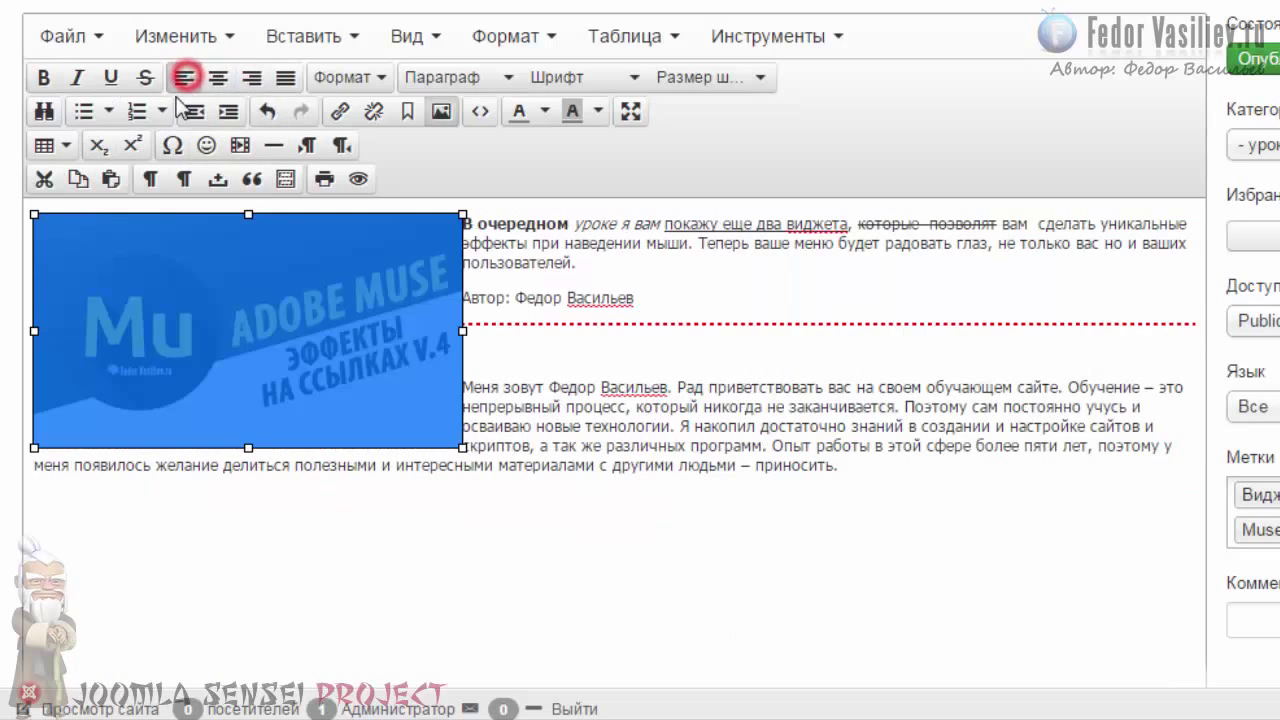
{"action": "left_click", "coordinate": [285, 80]}
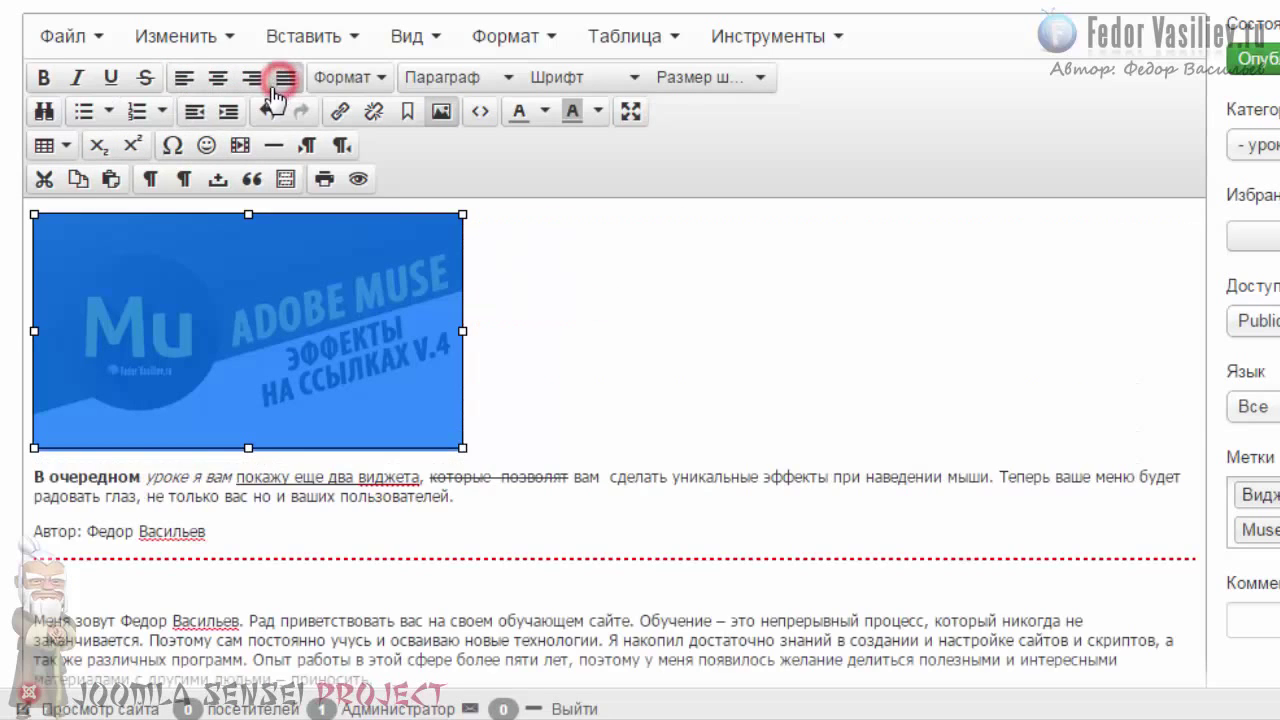
{"action": "left_click", "coordinate": [566, 391]}
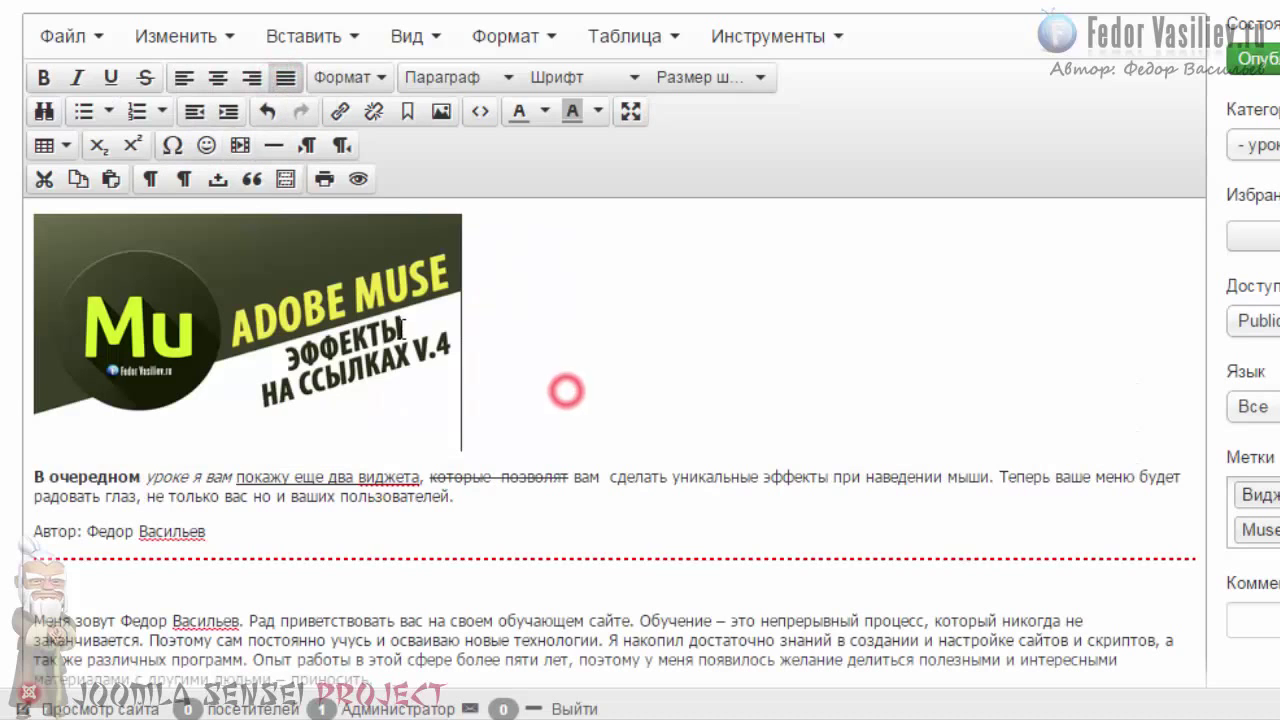
Examine the editor's Формат options, including Headings, Строчные and Выравнивание, without applying any of them.
{"action": "left_click", "coordinate": [380, 77]}
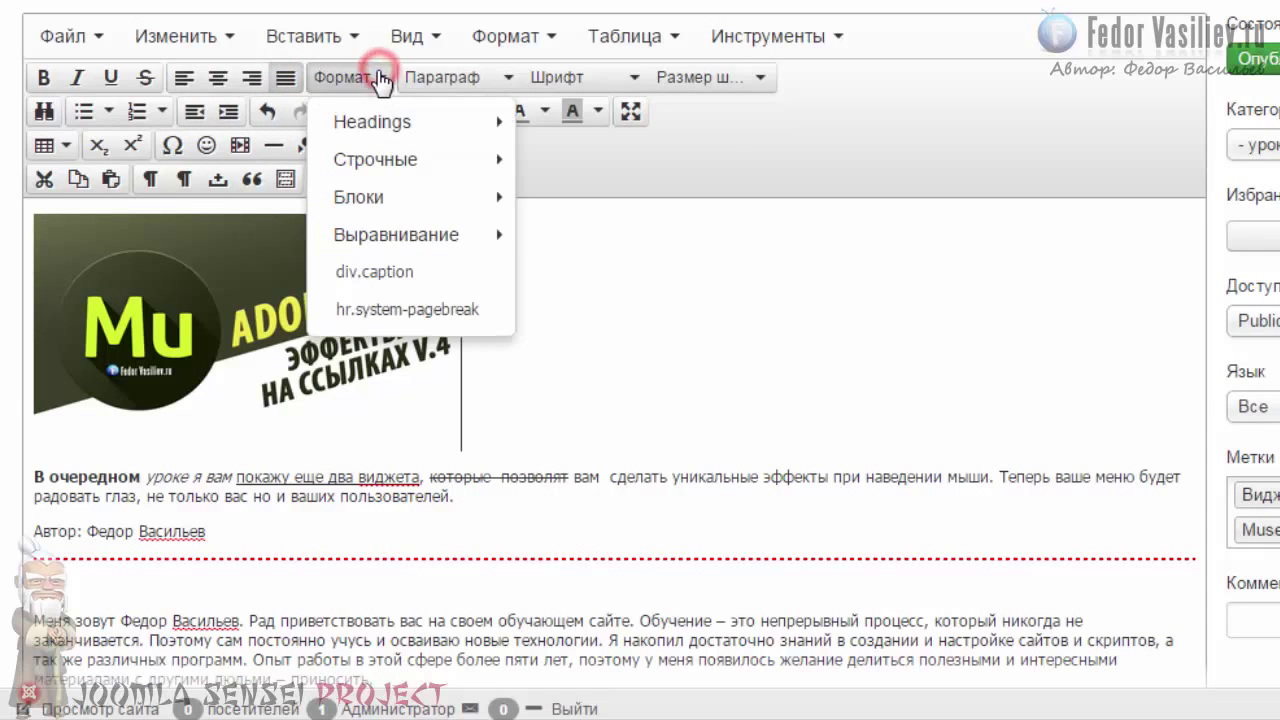
{"action": "mouse_move", "coordinate": [388, 138]}
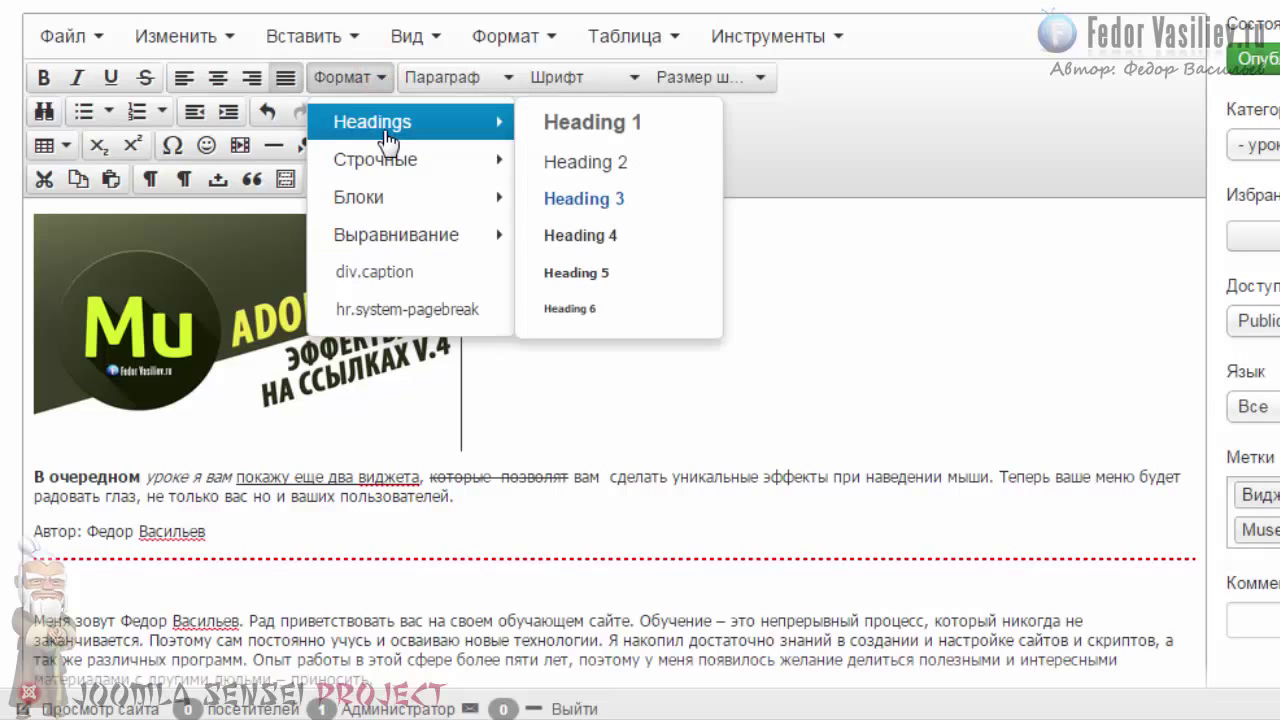
{"action": "left_click", "coordinate": [347, 502]}
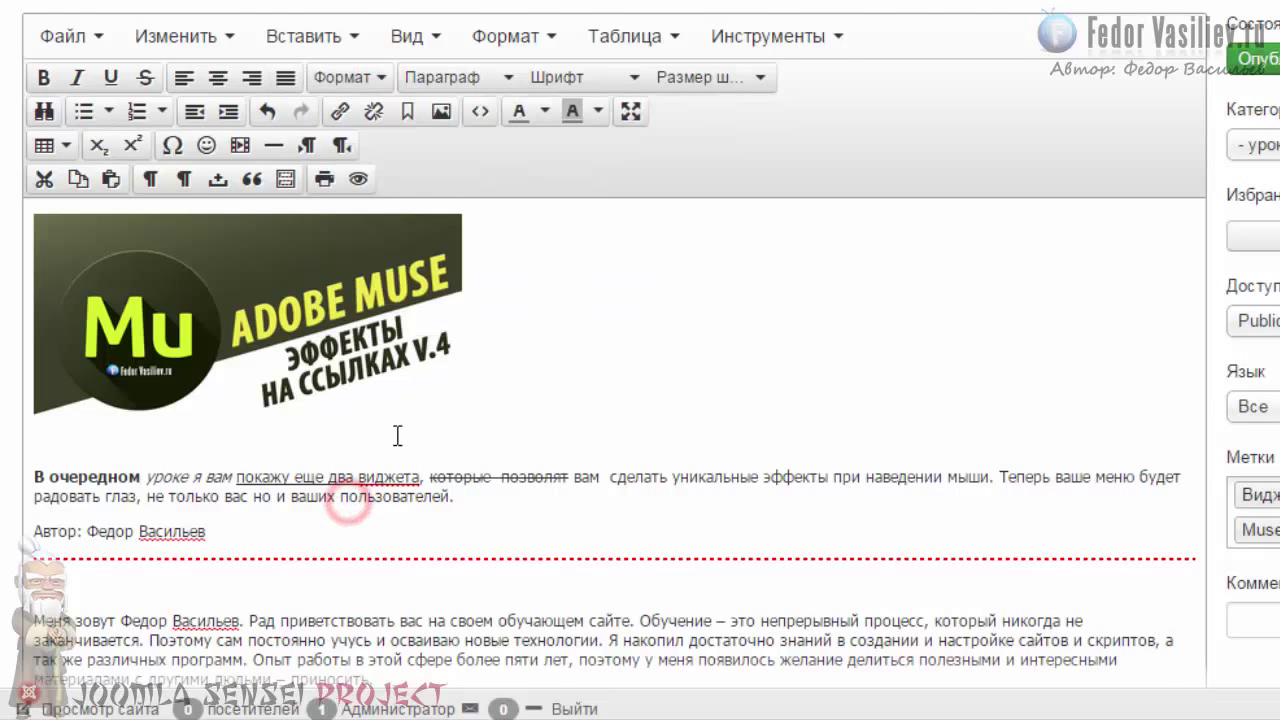
{"action": "scroll", "coordinate": [397, 435], "scroll_direction": "up", "scroll_amount": 2}
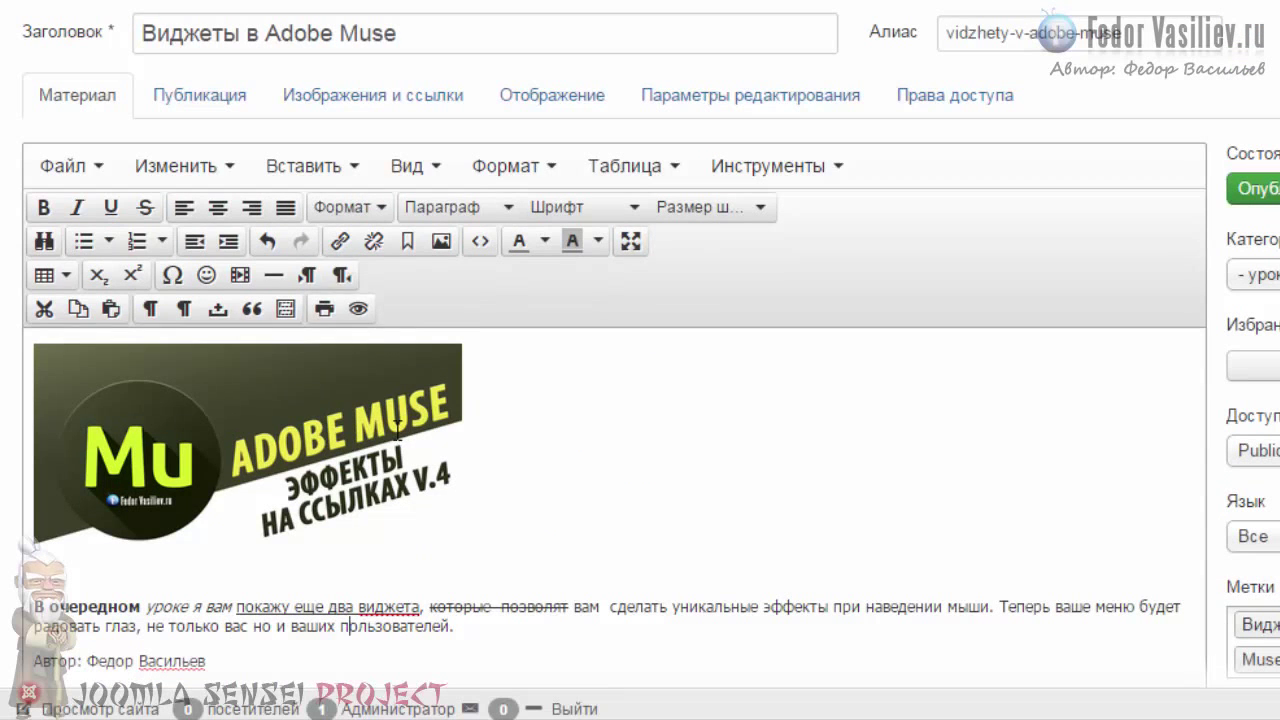
{"action": "left_click", "coordinate": [345, 212]}
{"action": "mouse_move", "coordinate": [389, 352]}
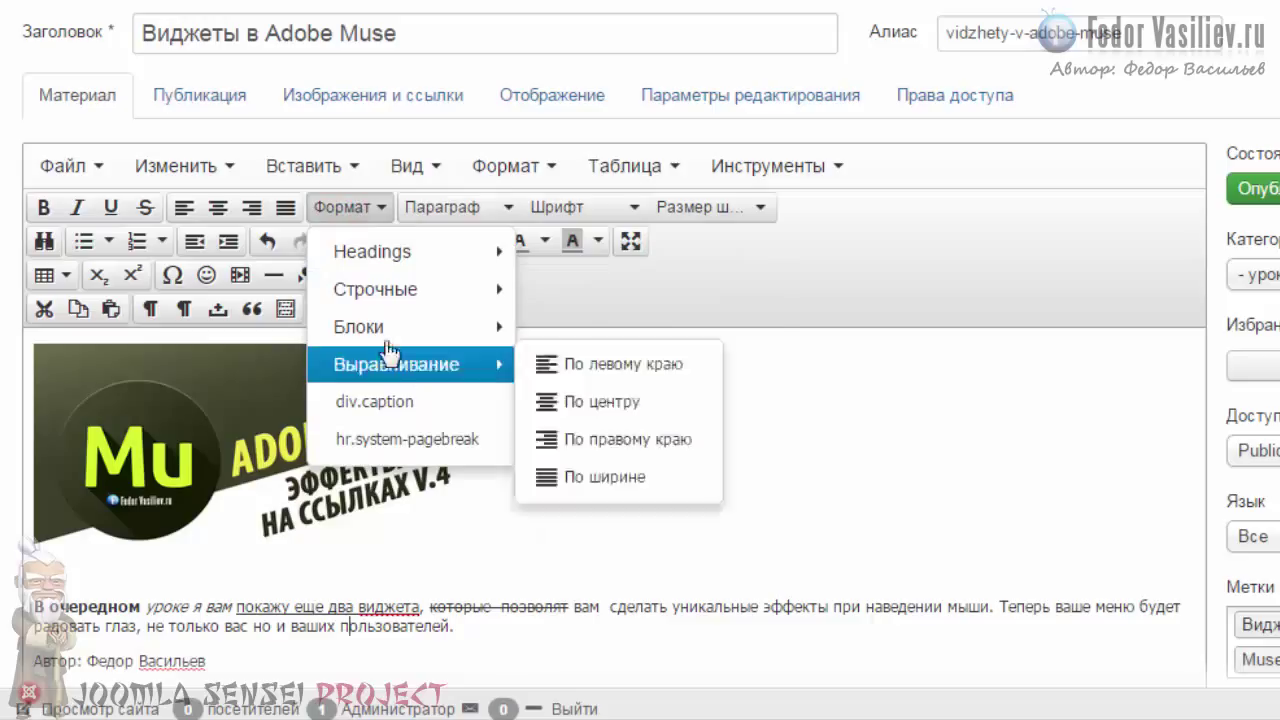
{"action": "mouse_move", "coordinate": [409, 290]}
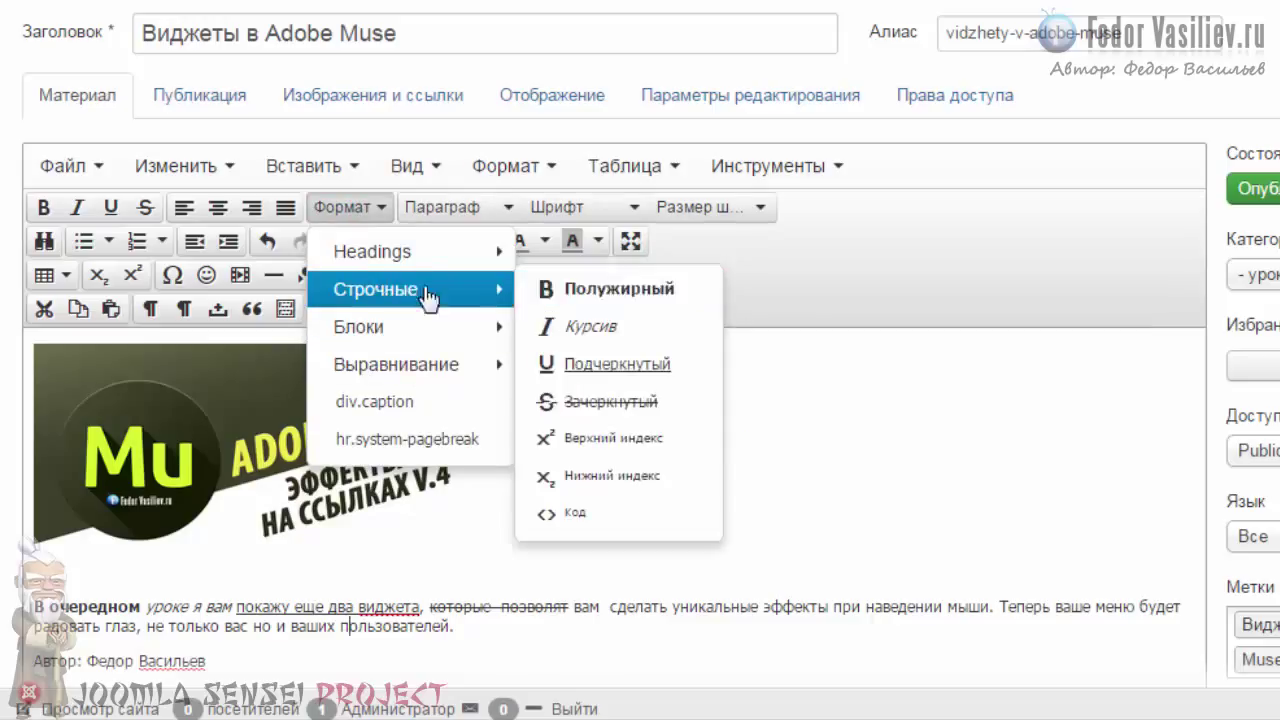
{"action": "mouse_move", "coordinate": [414, 260]}
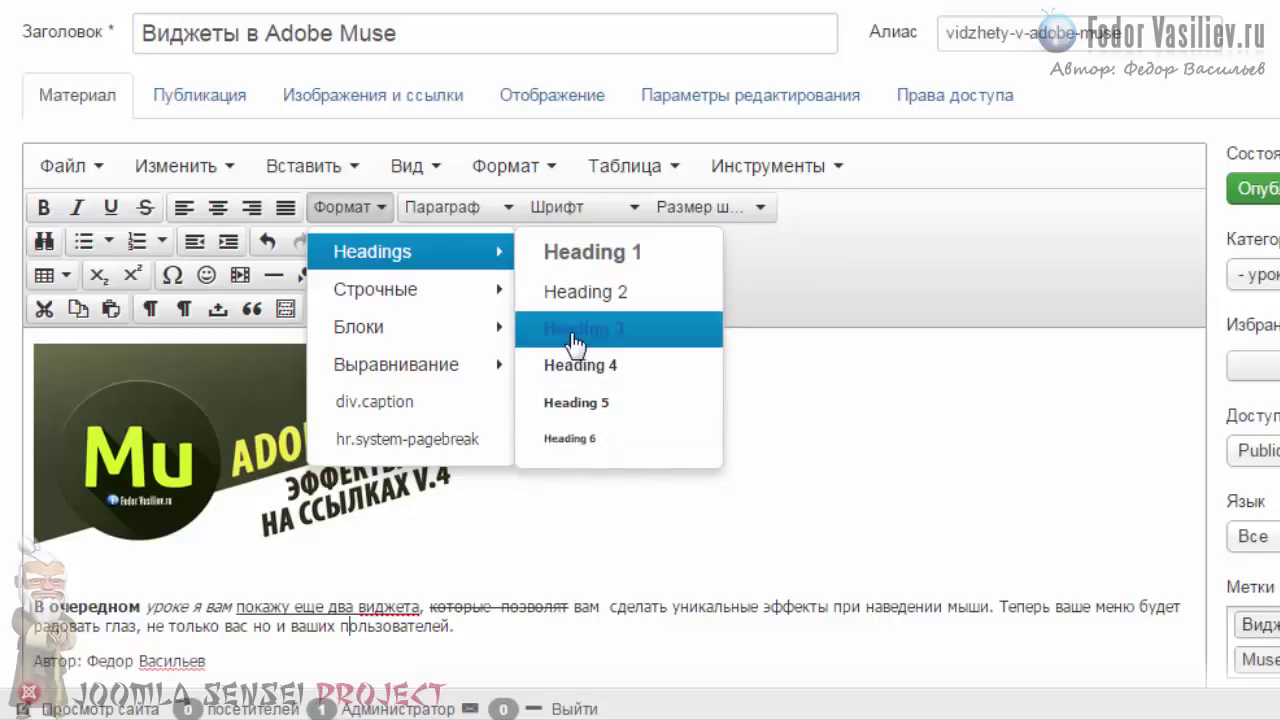
{"action": "left_click", "coordinate": [508, 590]}
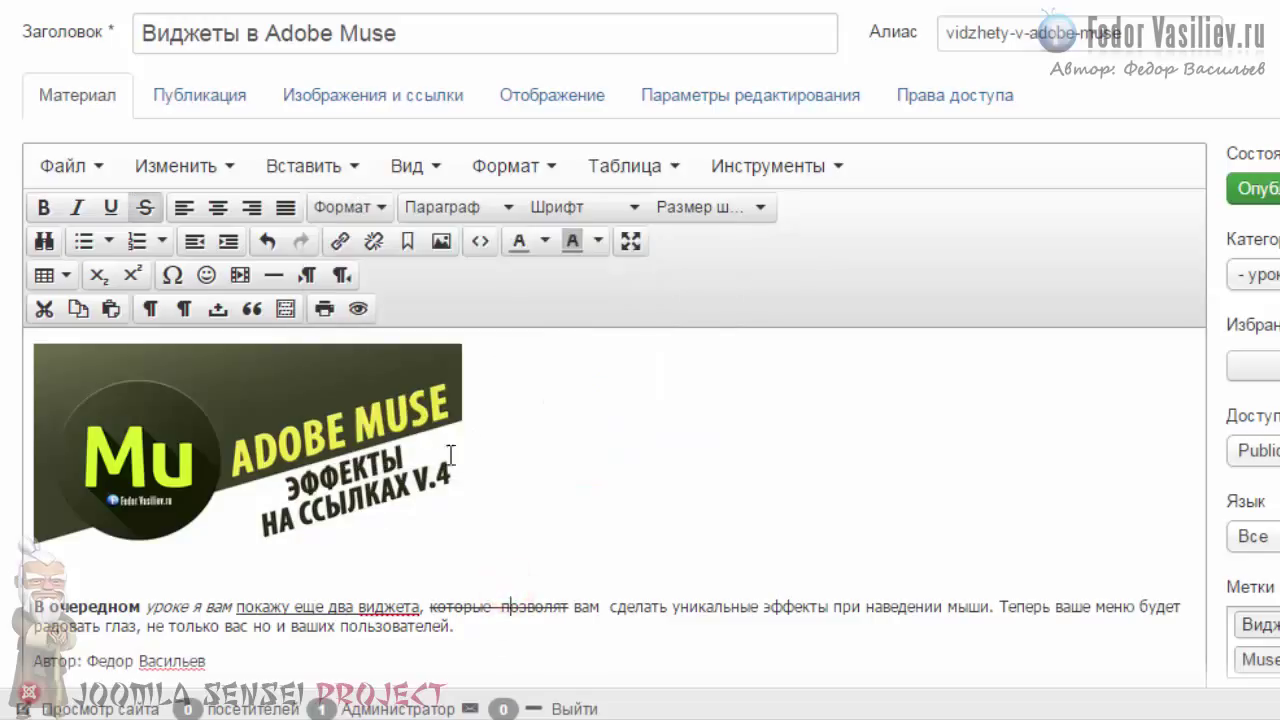
Examine the article's title (Заголовок) above the editor, highlighting its text without changing it.
{"action": "scroll", "coordinate": [345, 545], "scroll_direction": "down", "scroll_amount": 2}
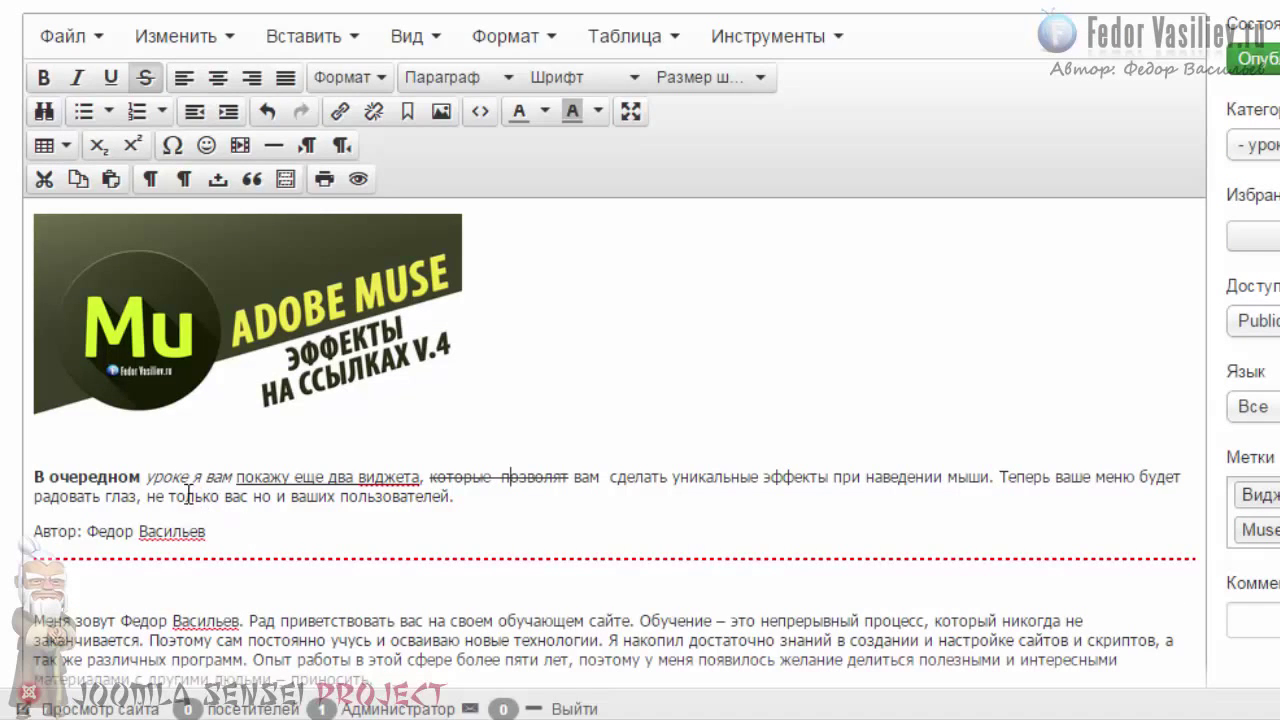
{"action": "scroll", "coordinate": [522, 290], "scroll_direction": "up", "scroll_amount": 2}
{"action": "left_click_drag", "start_coordinate": [423, 37], "coordinate": [60, 12]}
{"action": "left_click", "coordinate": [420, 29]}
{"action": "triple_click", "coordinate": [417, 24]}
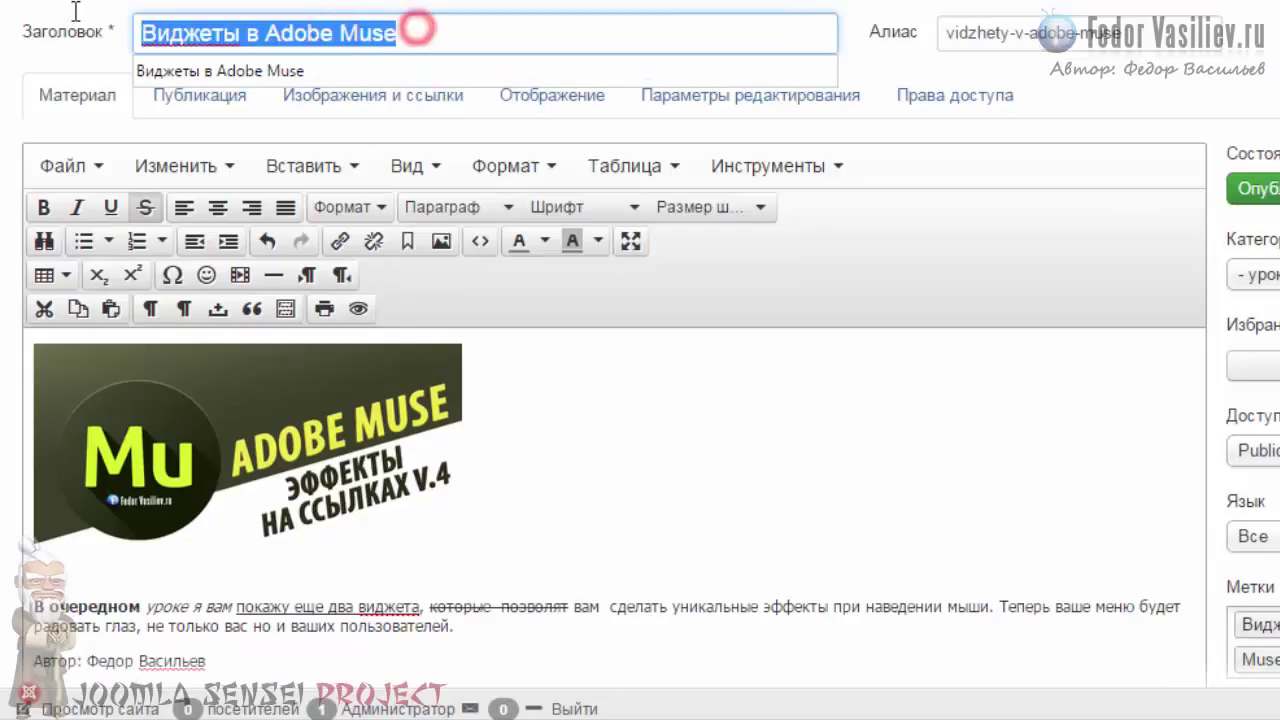
{"action": "left_click", "coordinate": [290, 33]}
{"action": "triple_click", "coordinate": [430, 28]}
{"action": "left_click", "coordinate": [214, 28]}
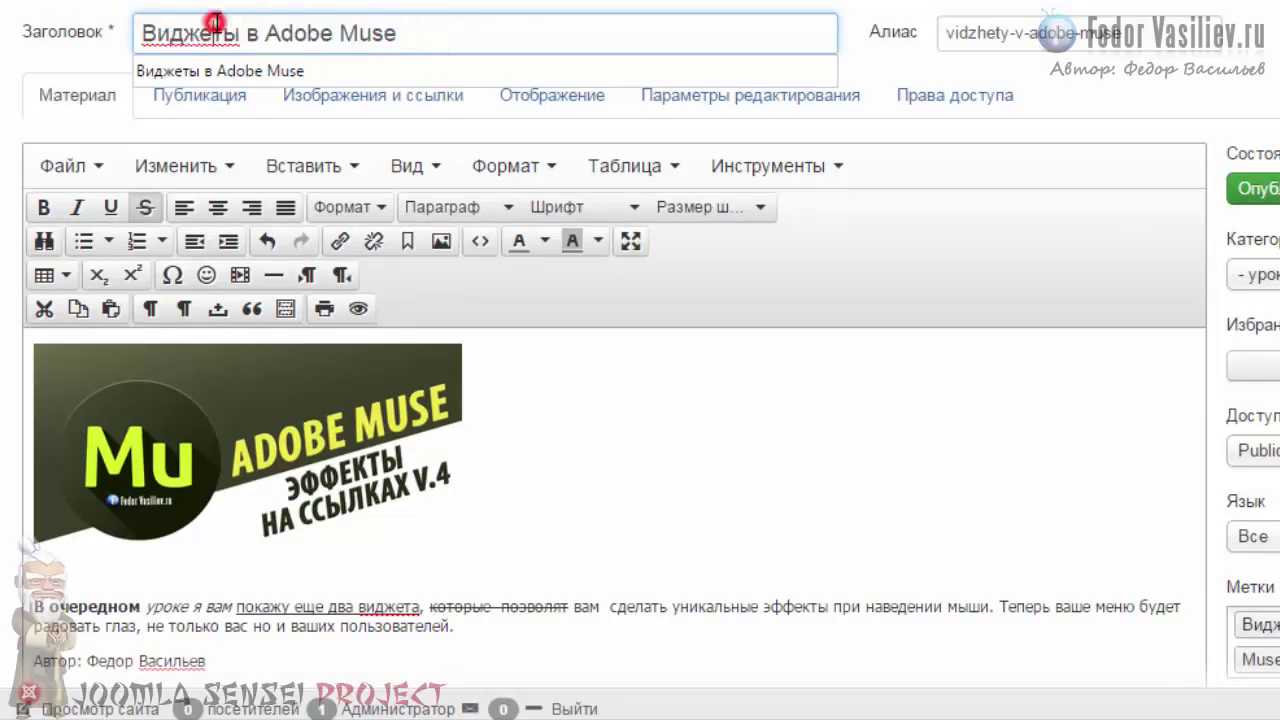
Compare the article's title text with the article content below it, leaving both unchanged.
{"action": "left_click_drag", "start_coordinate": [401, 34], "coordinate": [128, 38]}
{"action": "left_click", "coordinate": [240, 34]}
{"action": "left_click_drag", "start_coordinate": [450, 37], "coordinate": [110, 25]}
{"action": "left_click", "coordinate": [228, 35]}
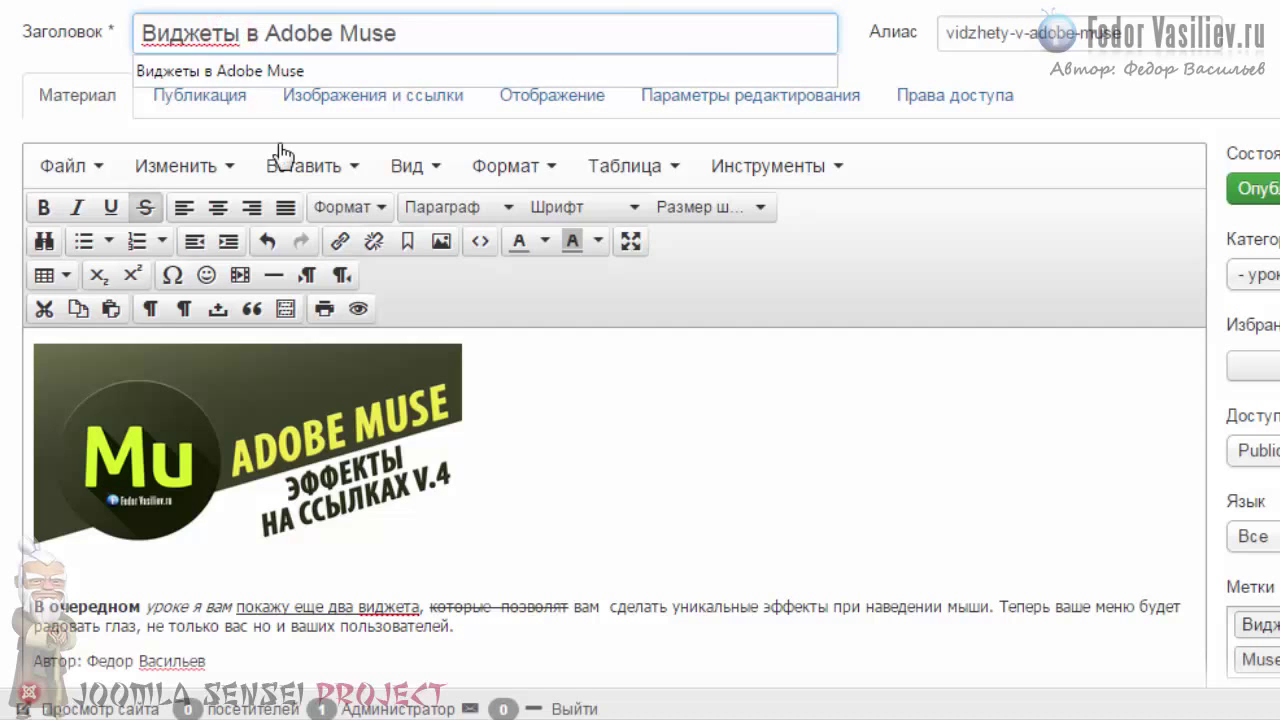
{"action": "scroll", "coordinate": [296, 367], "scroll_direction": "down", "scroll_amount": 3}
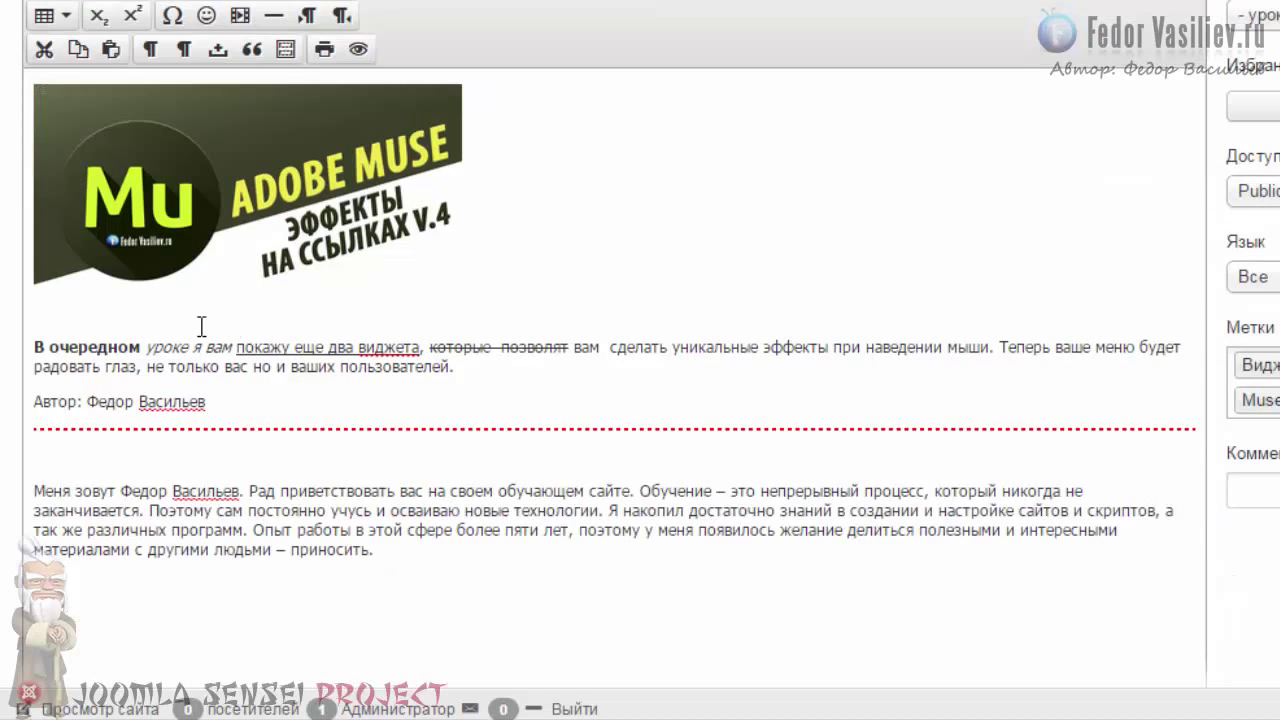
{"action": "scroll", "coordinate": [380, 343], "scroll_direction": "up", "scroll_amount": 3}
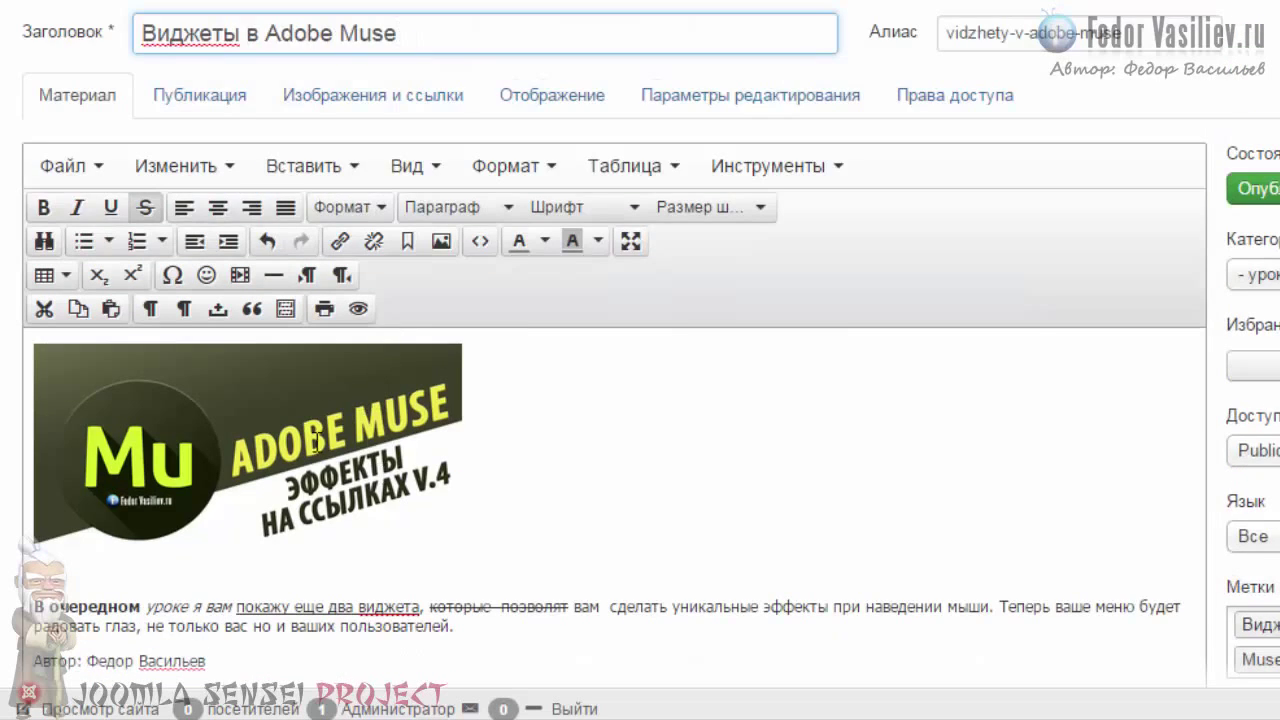
Format the author line («Автор: …») below the intro paragraph as Heading 2.
{"action": "scroll", "coordinate": [237, 406], "scroll_direction": "down", "scroll_amount": 3}
{"action": "triple_click", "coordinate": [228, 404]}
{"action": "scroll", "coordinate": [370, 240], "scroll_direction": "up", "scroll_amount": 2}
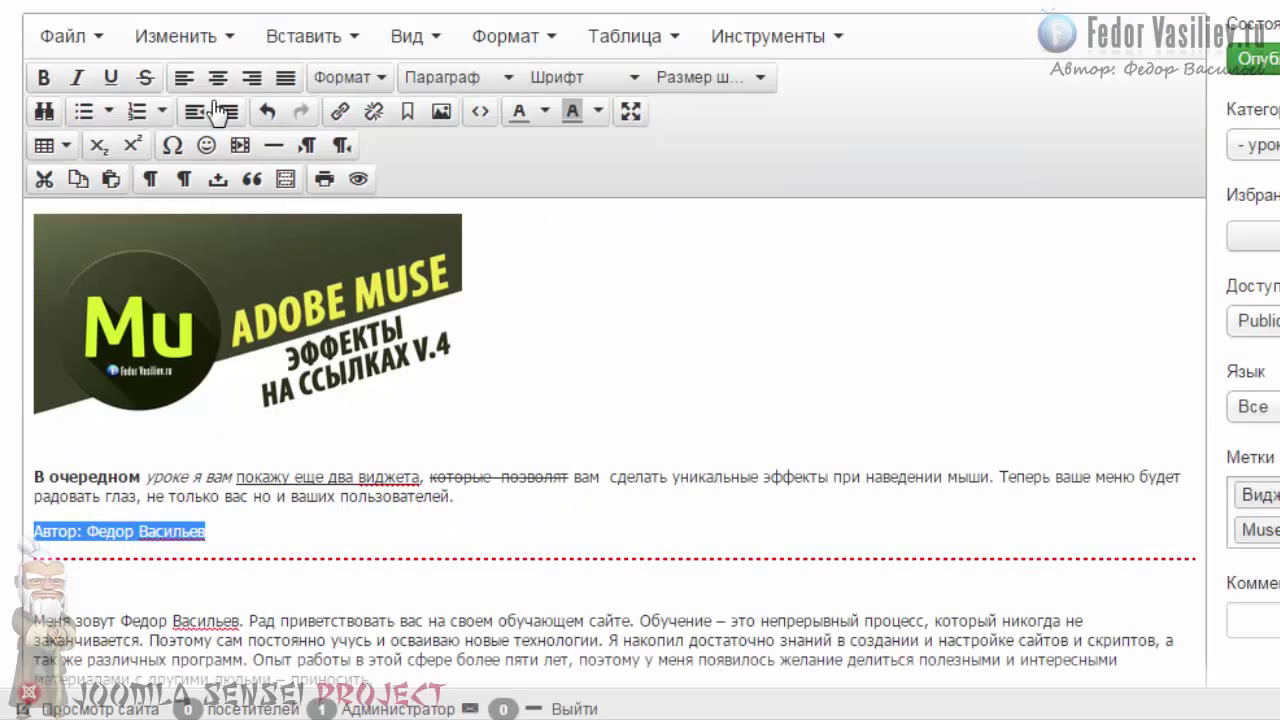
{"action": "left_click", "coordinate": [340, 77]}
{"action": "mouse_move", "coordinate": [362, 160]}
{"action": "mouse_move", "coordinate": [414, 126]}
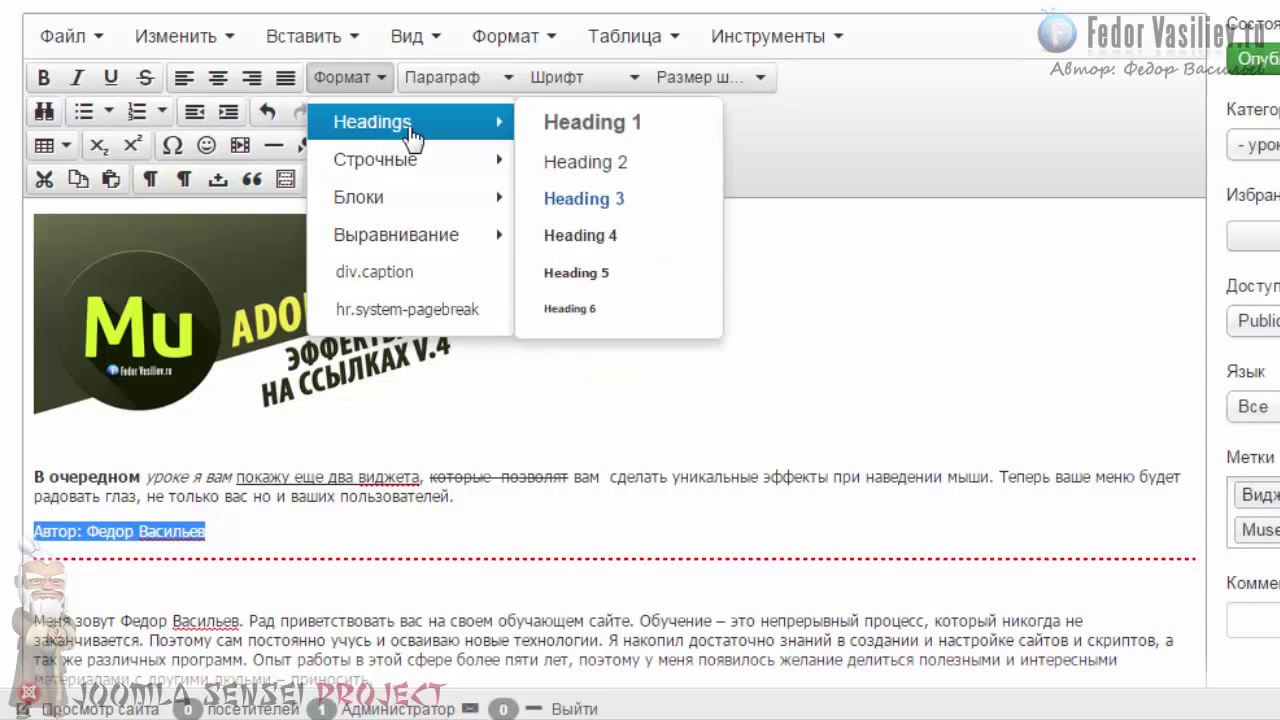
{"action": "left_click", "coordinate": [594, 165]}
{"action": "left_click", "coordinate": [288, 520]}
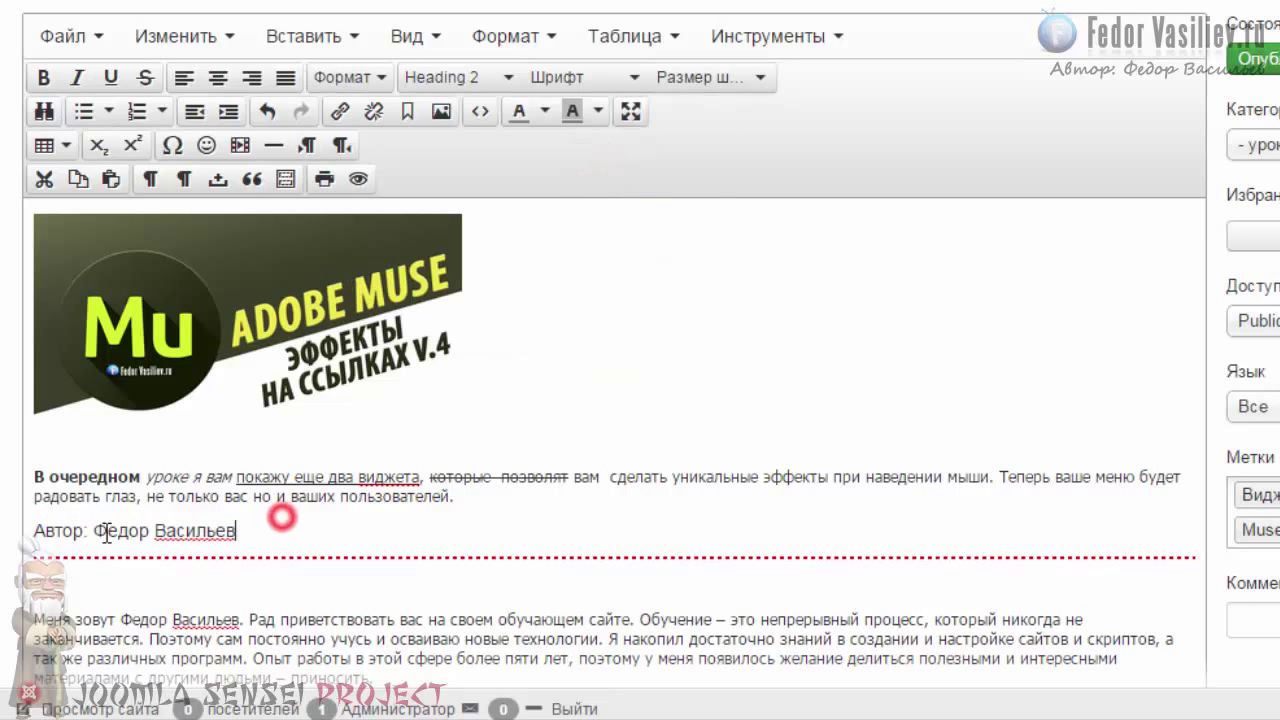
Examine the author heading against the paragraph below the dotted divider, highlighting parts of the text without changing them.
{"action": "left_click_drag", "start_coordinate": [250, 522], "coordinate": [18, 518]}
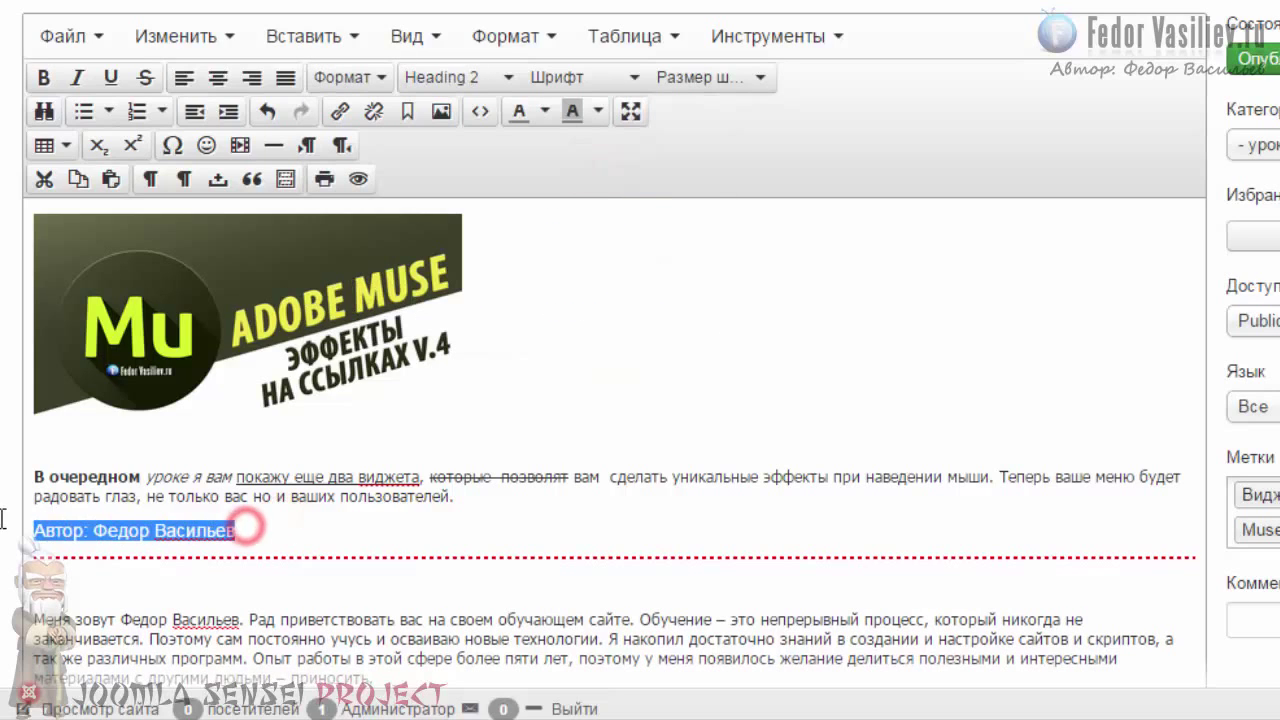
{"action": "left_click", "coordinate": [88, 530]}
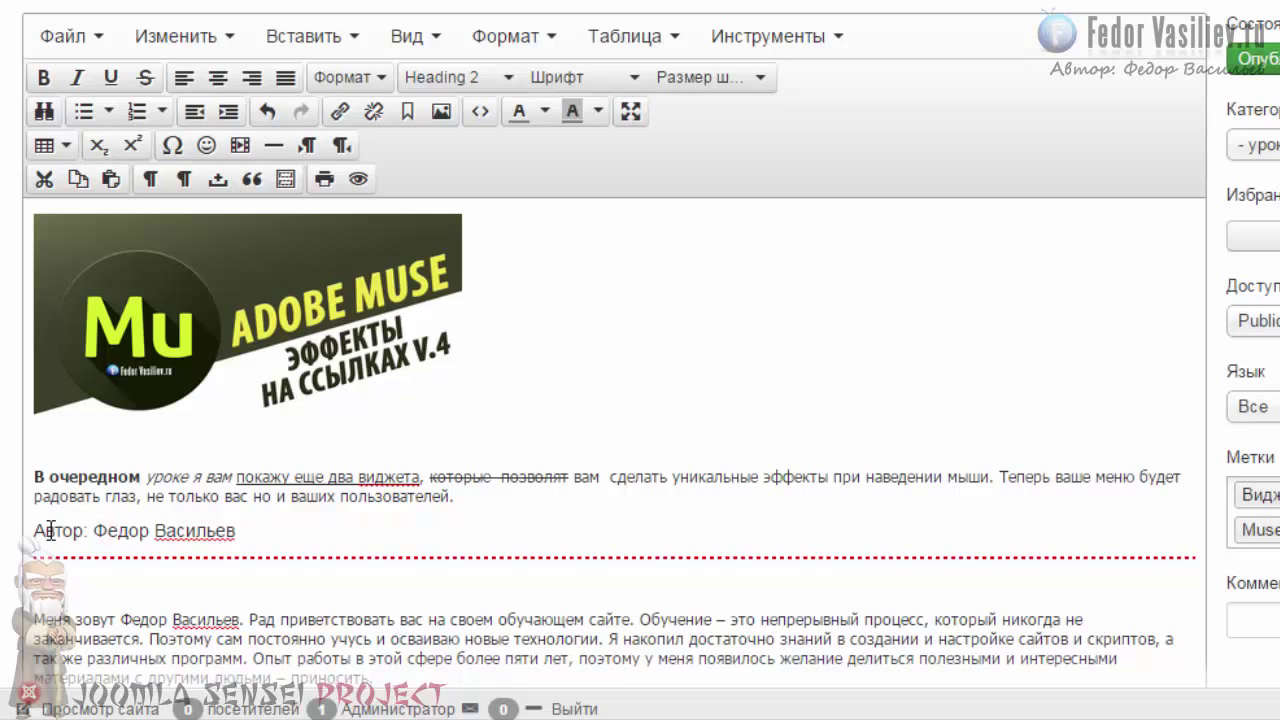
{"action": "scroll", "coordinate": [117, 541], "scroll_direction": "down", "scroll_amount": 2}
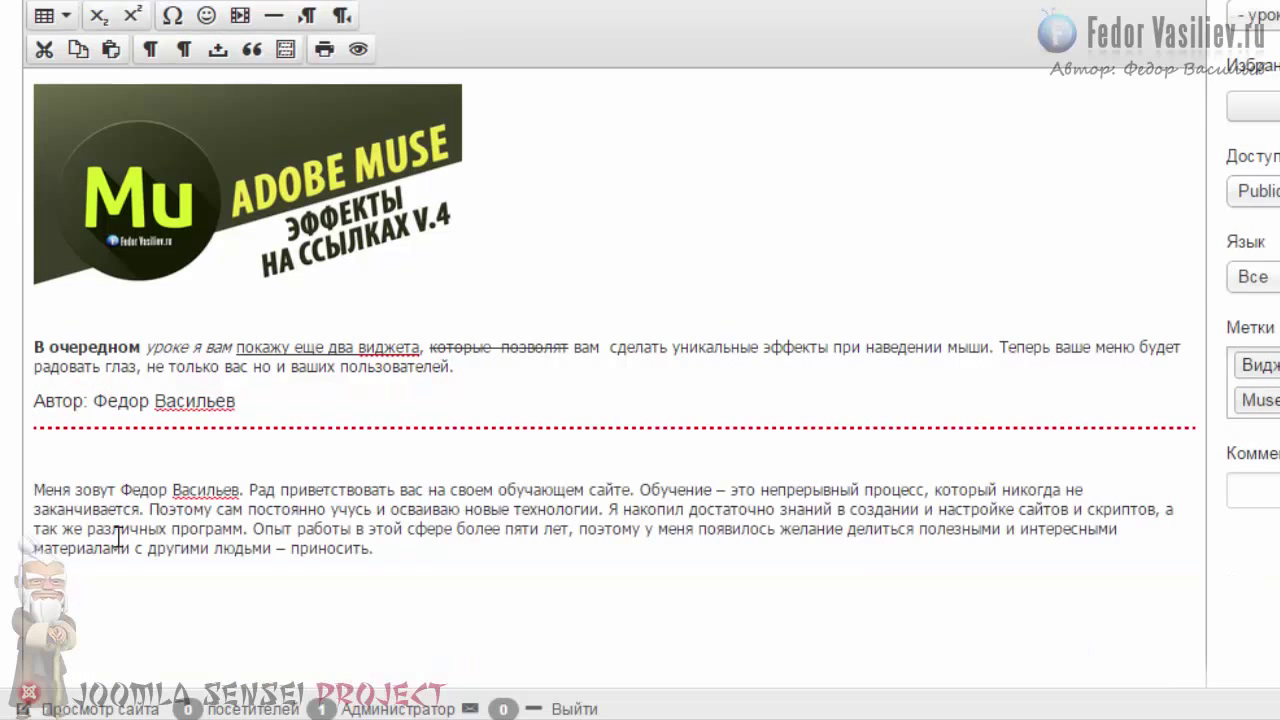
{"action": "scroll", "coordinate": [116, 535], "scroll_direction": "down", "scroll_amount": 4}
{"action": "scroll", "coordinate": [116, 535], "scroll_direction": "up", "scroll_amount": 4}
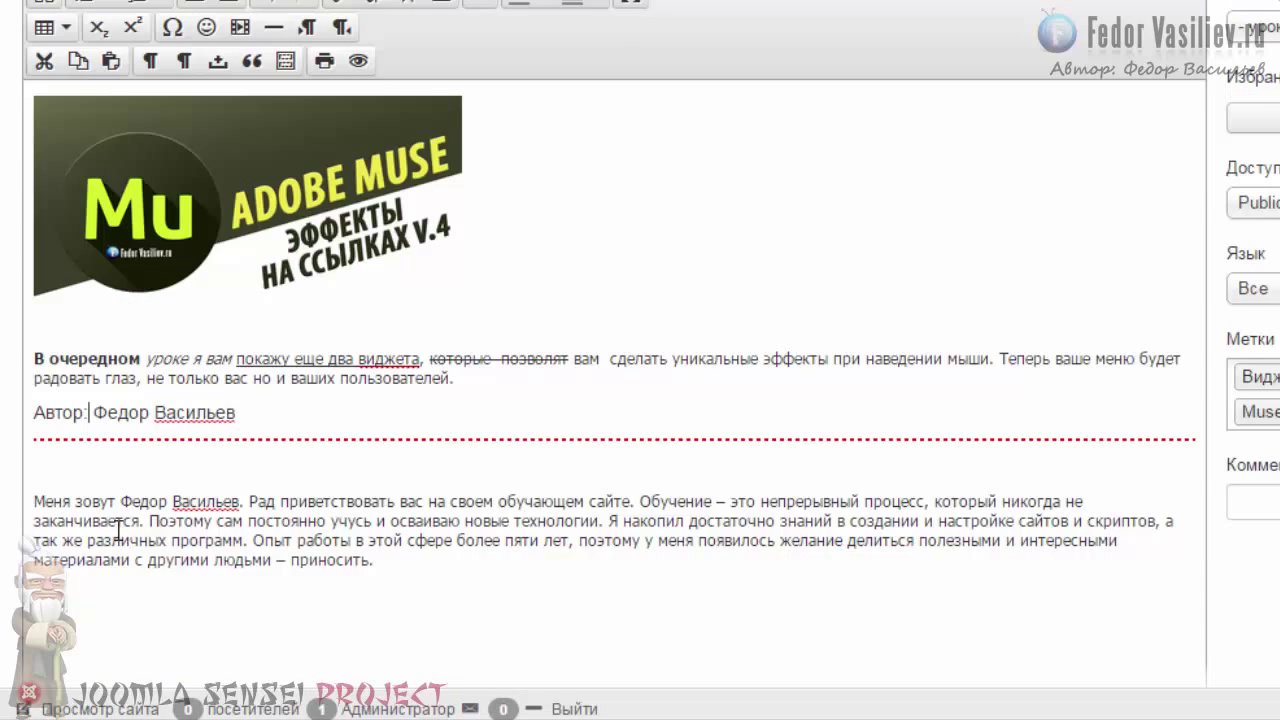
{"action": "scroll", "coordinate": [116, 535], "scroll_direction": "up", "scroll_amount": 2}
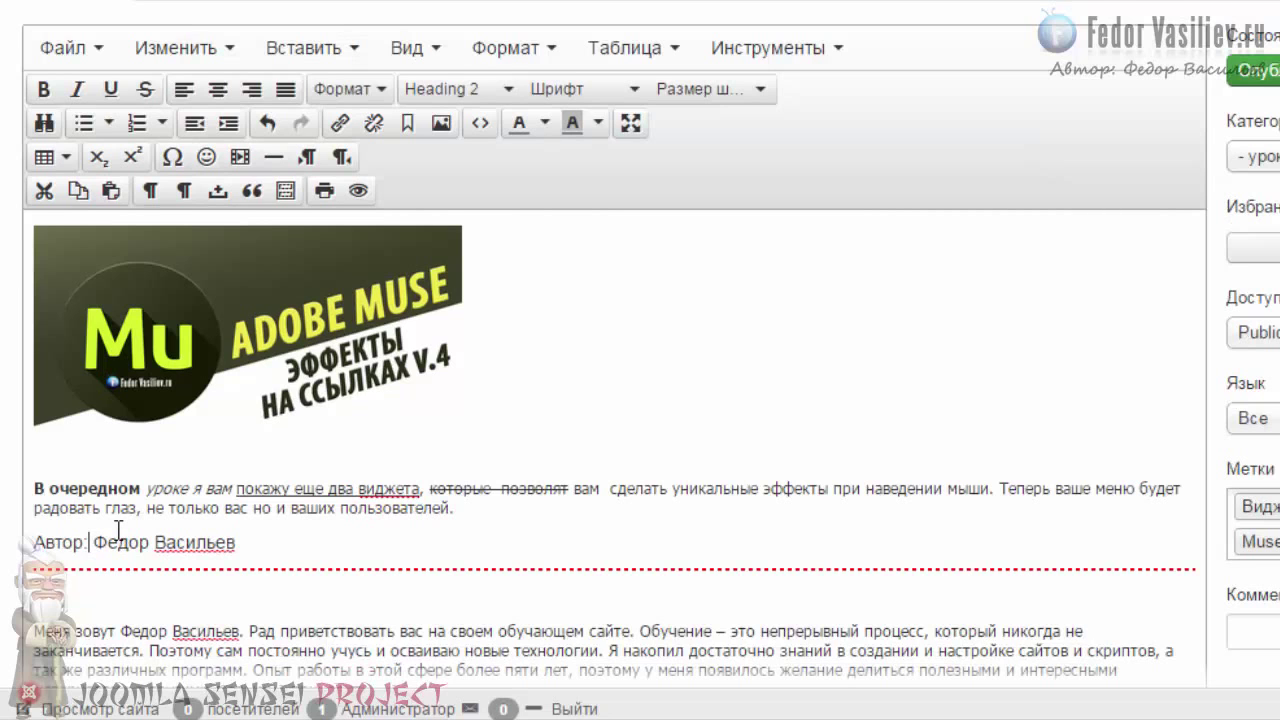
{"action": "scroll", "coordinate": [117, 530], "scroll_direction": "down", "scroll_amount": 4}
{"action": "scroll", "coordinate": [118, 530], "scroll_direction": "up", "scroll_amount": 4}
{"action": "scroll", "coordinate": [226, 553], "scroll_direction": "down", "scroll_amount": 2}
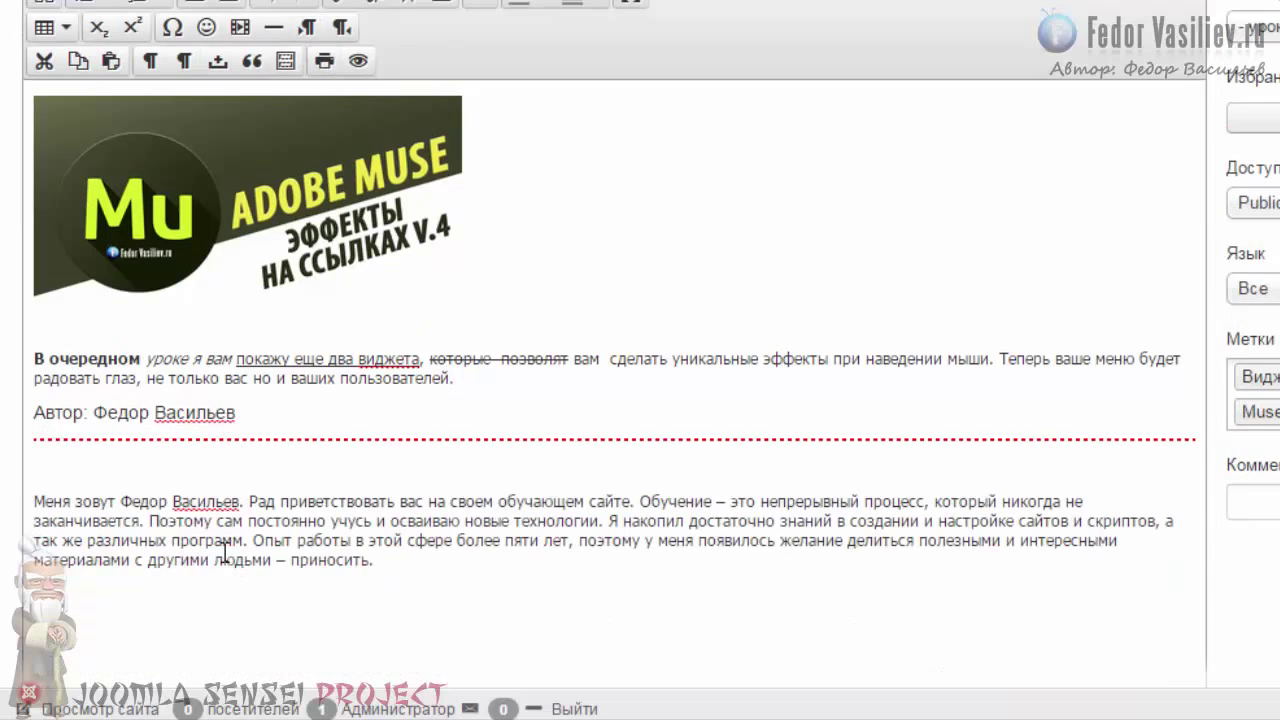
{"action": "left_click", "coordinate": [391, 560], "text": "shift"}
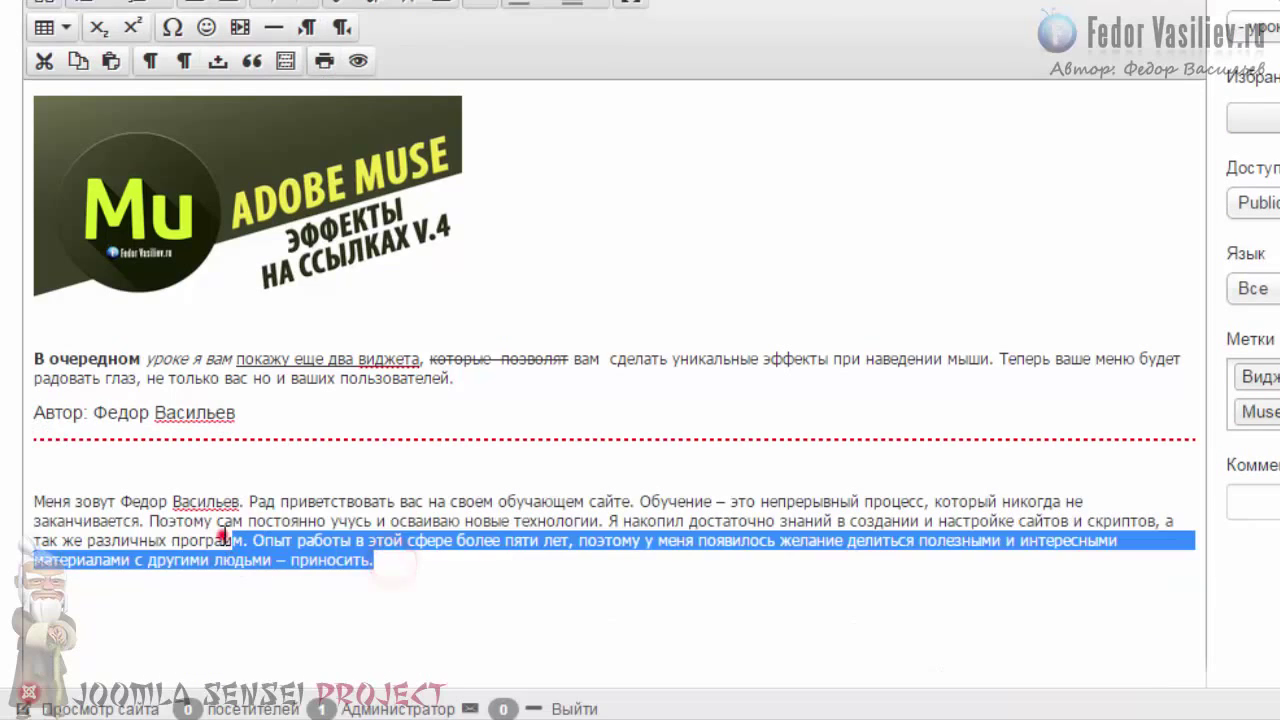
{"action": "left_click", "coordinate": [228, 523]}
{"action": "triple_click", "coordinate": [253, 413]}
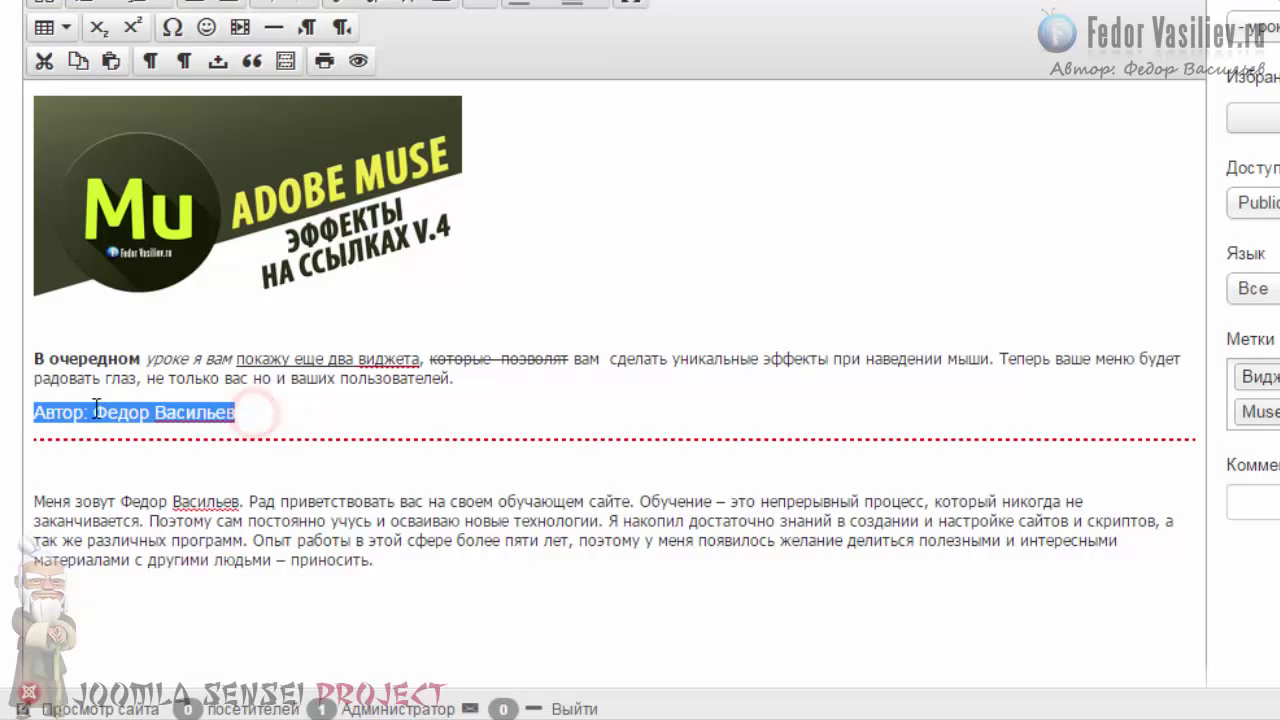
{"action": "left_click", "coordinate": [100, 412]}
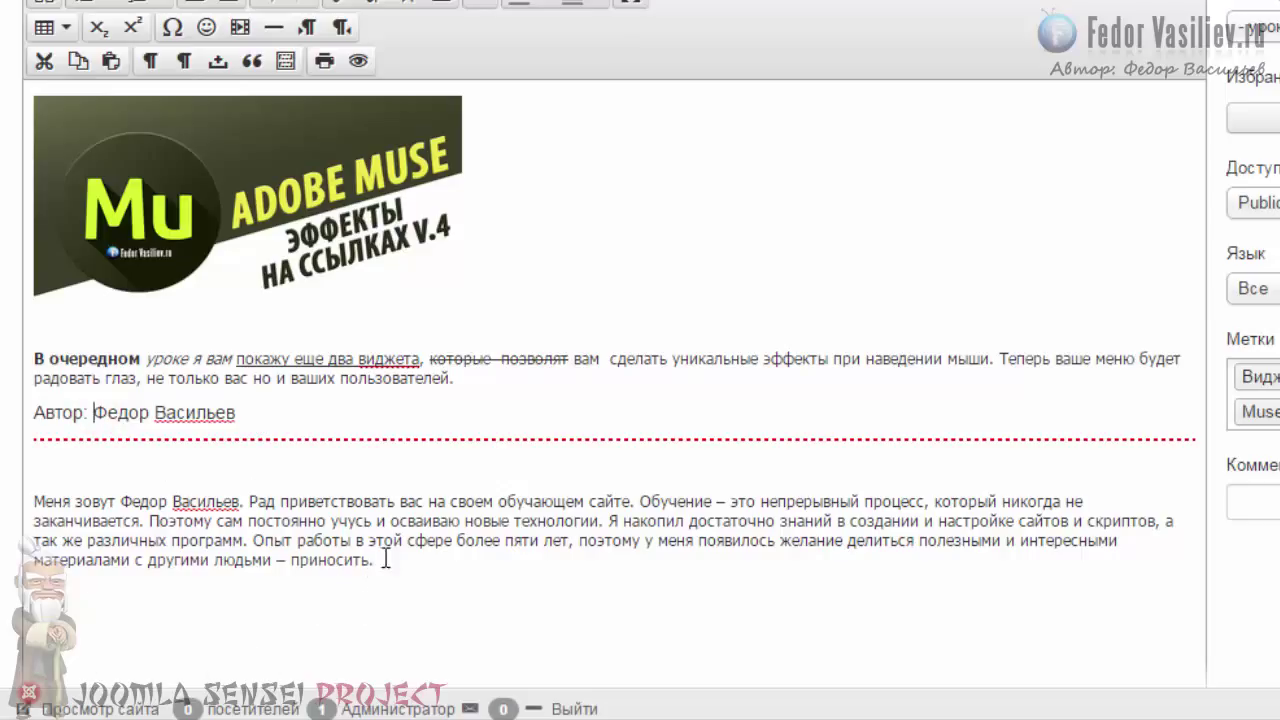
{"action": "left_click_drag", "start_coordinate": [381, 560], "coordinate": [196, 541]}
{"action": "left_click", "coordinate": [196, 541]}
{"action": "scroll", "coordinate": [330, 100], "scroll_direction": "up", "scroll_amount": 3}
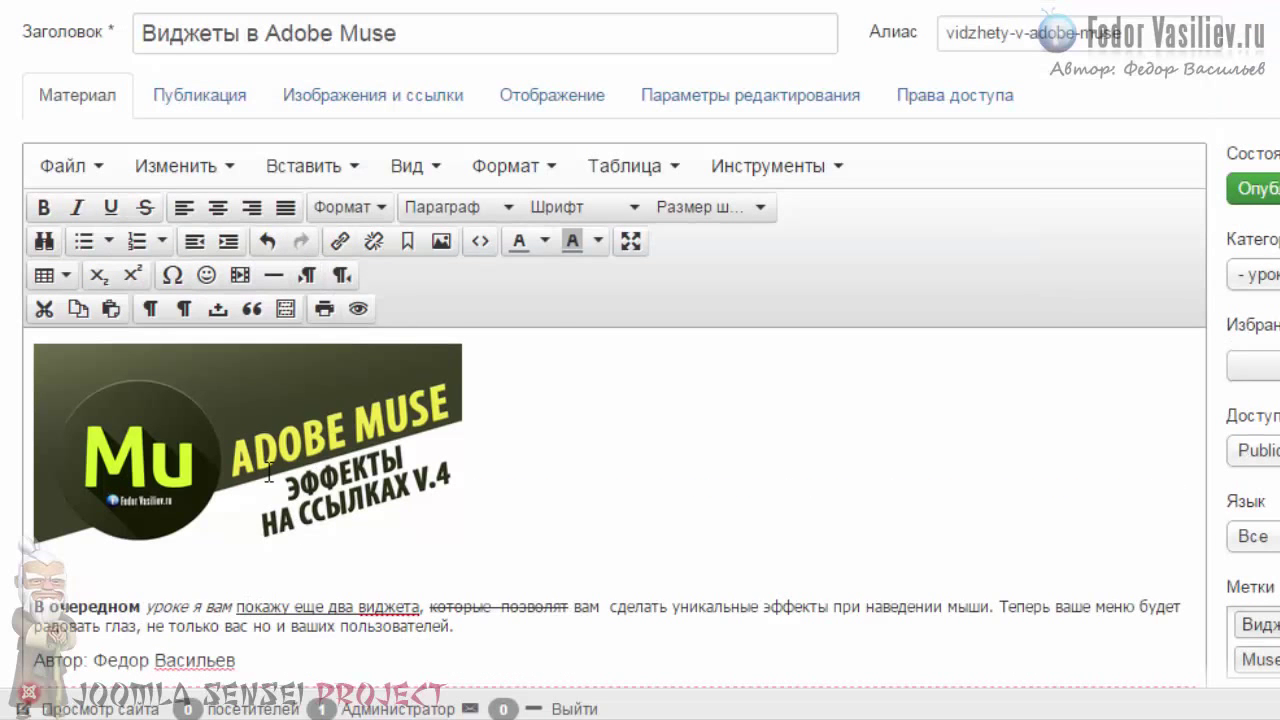
Look over the editor's Вид commands and the Выравнивание and Headings formats without applying any.
{"action": "left_click", "coordinate": [323, 172]}
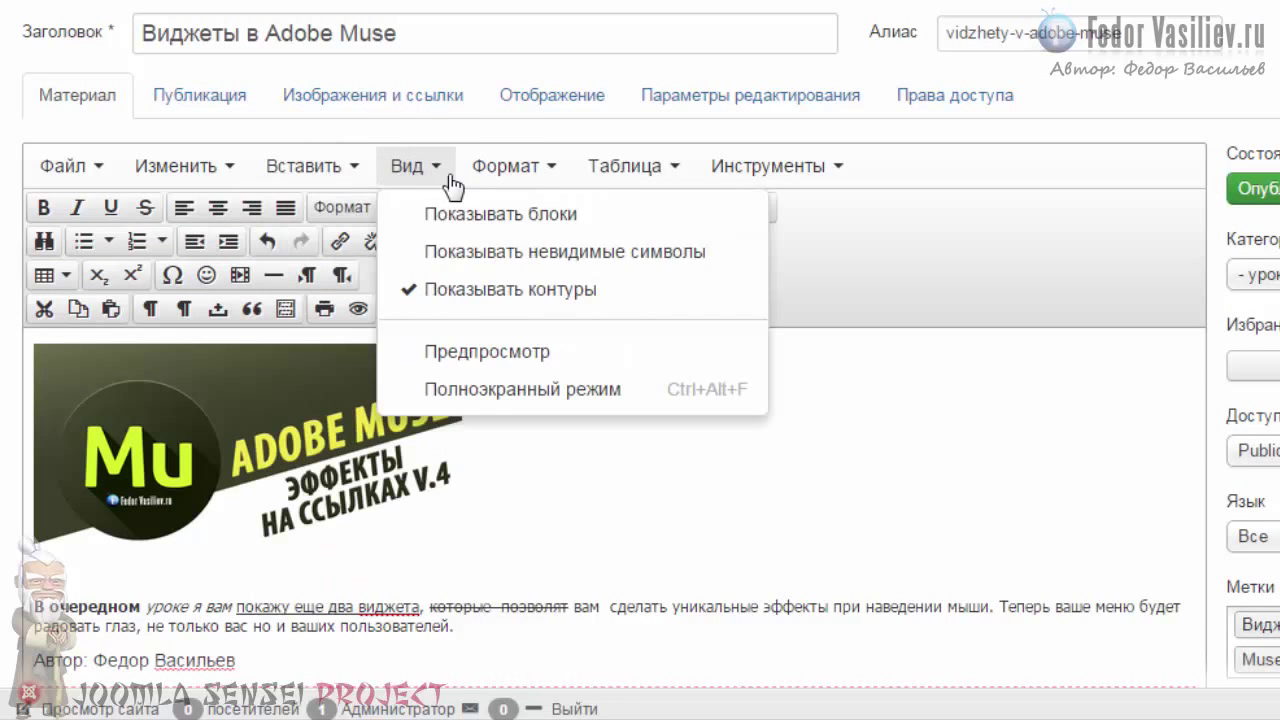
{"action": "left_click", "coordinate": [378, 210]}
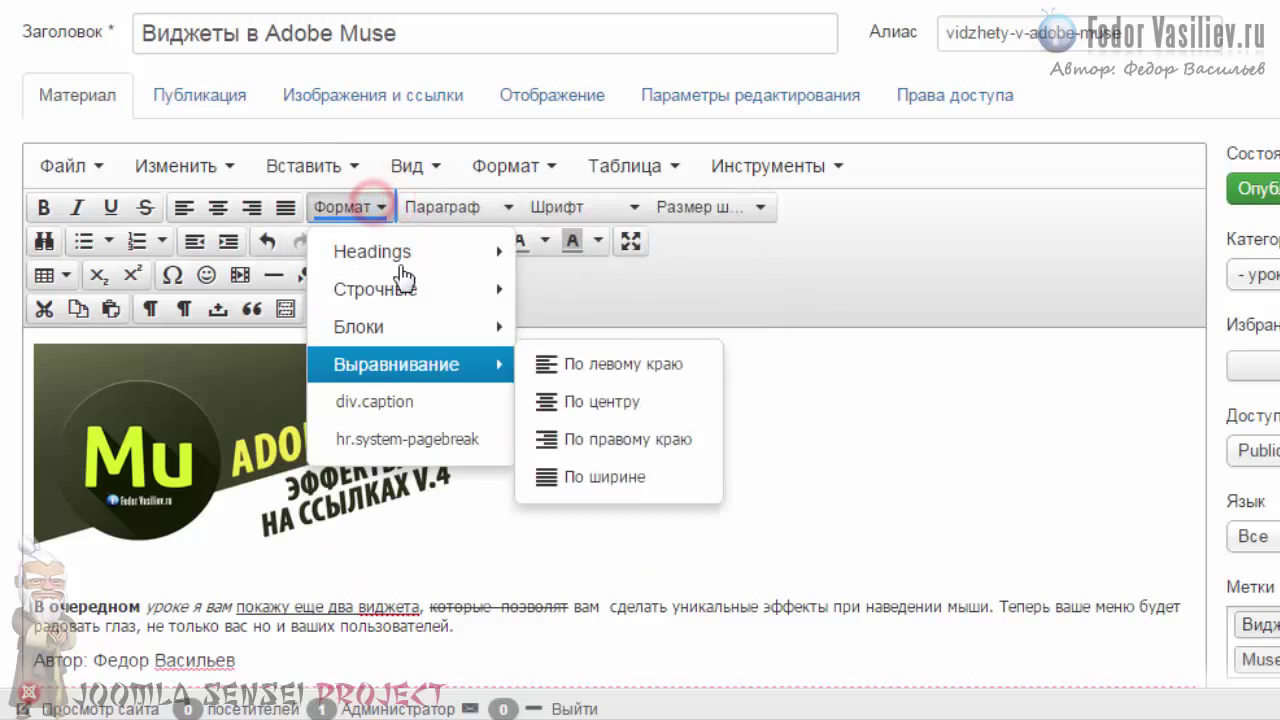
{"action": "mouse_move", "coordinate": [355, 258]}
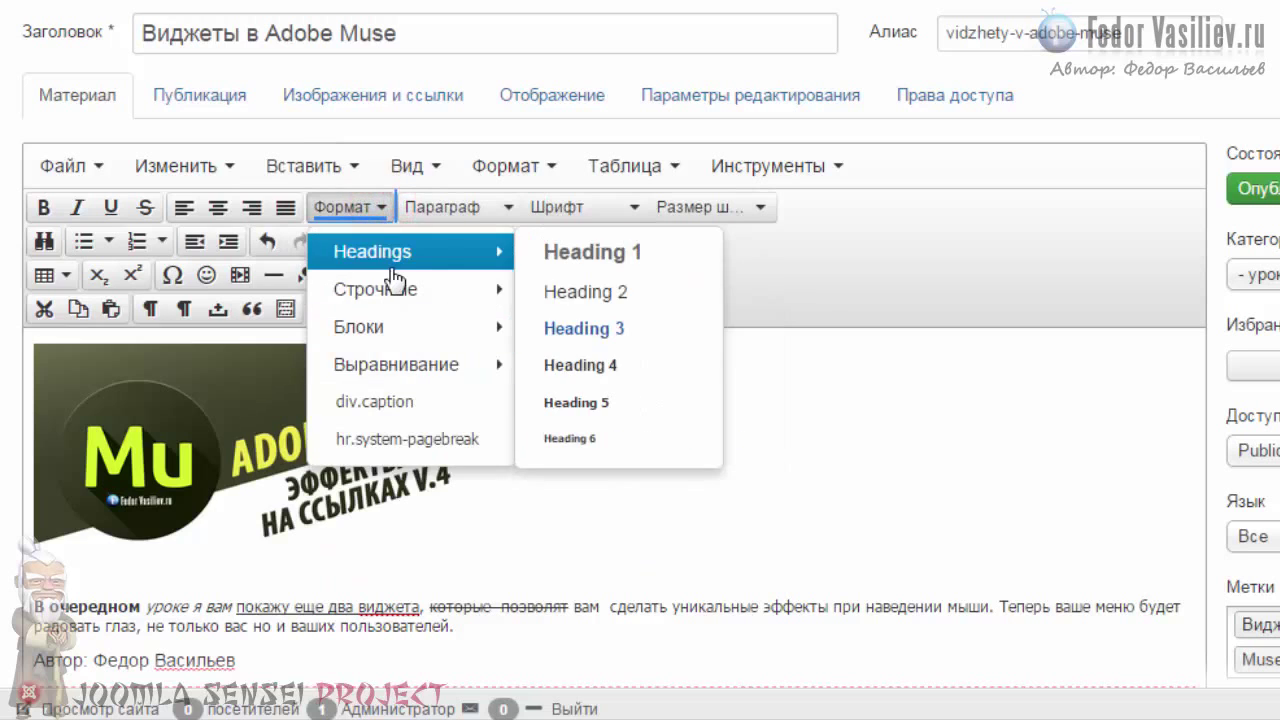
{"action": "left_click", "coordinate": [617, 514]}
Review the author line, the intro text and the full paragraph below the divider, highlighting each without changes.
{"action": "scroll", "coordinate": [600, 505], "scroll_direction": "down", "scroll_amount": 4}
{"action": "scroll", "coordinate": [518, 428], "scroll_direction": "up", "scroll_amount": 1}
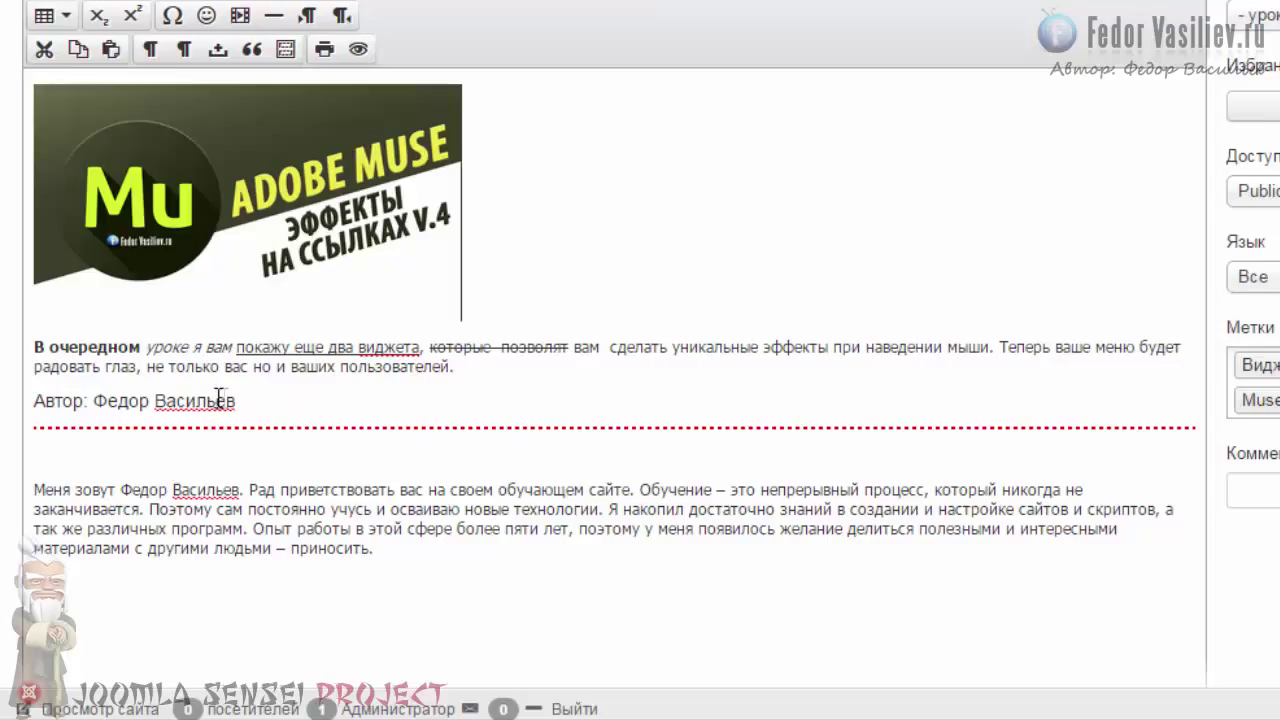
{"action": "left_click_drag", "start_coordinate": [236, 400], "coordinate": [143, 401]}
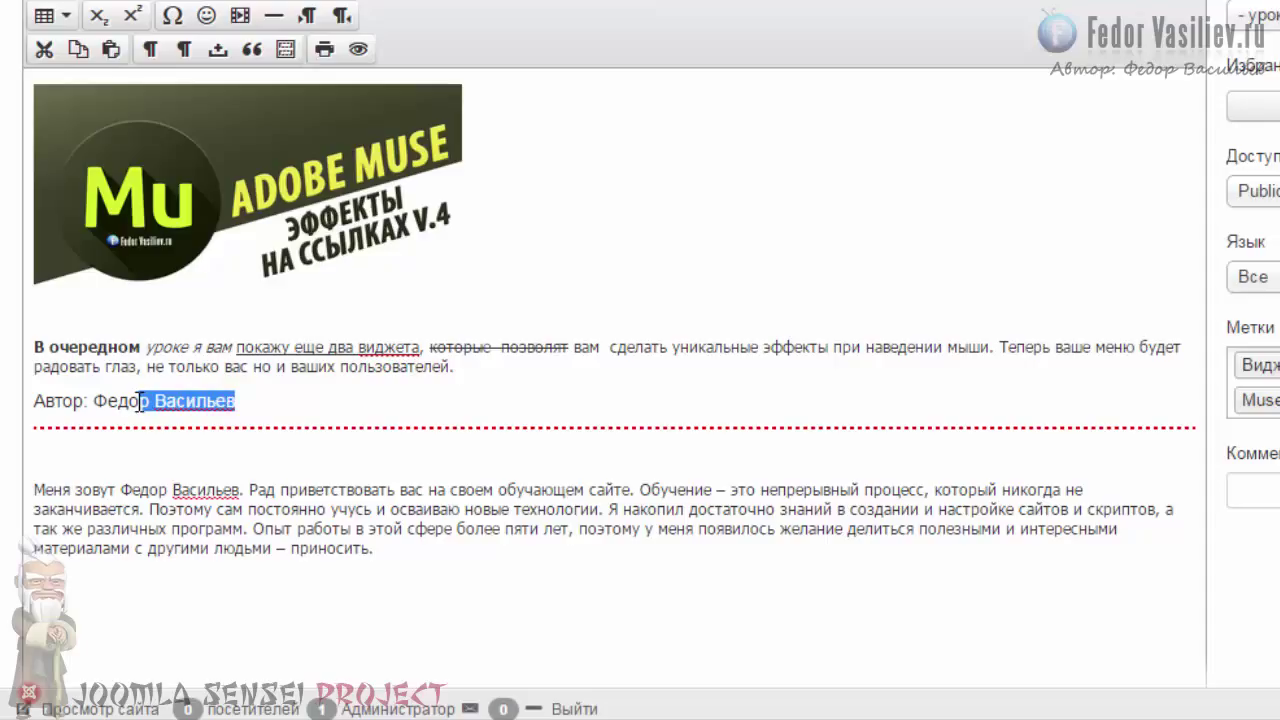
{"action": "left_click", "coordinate": [139, 401]}
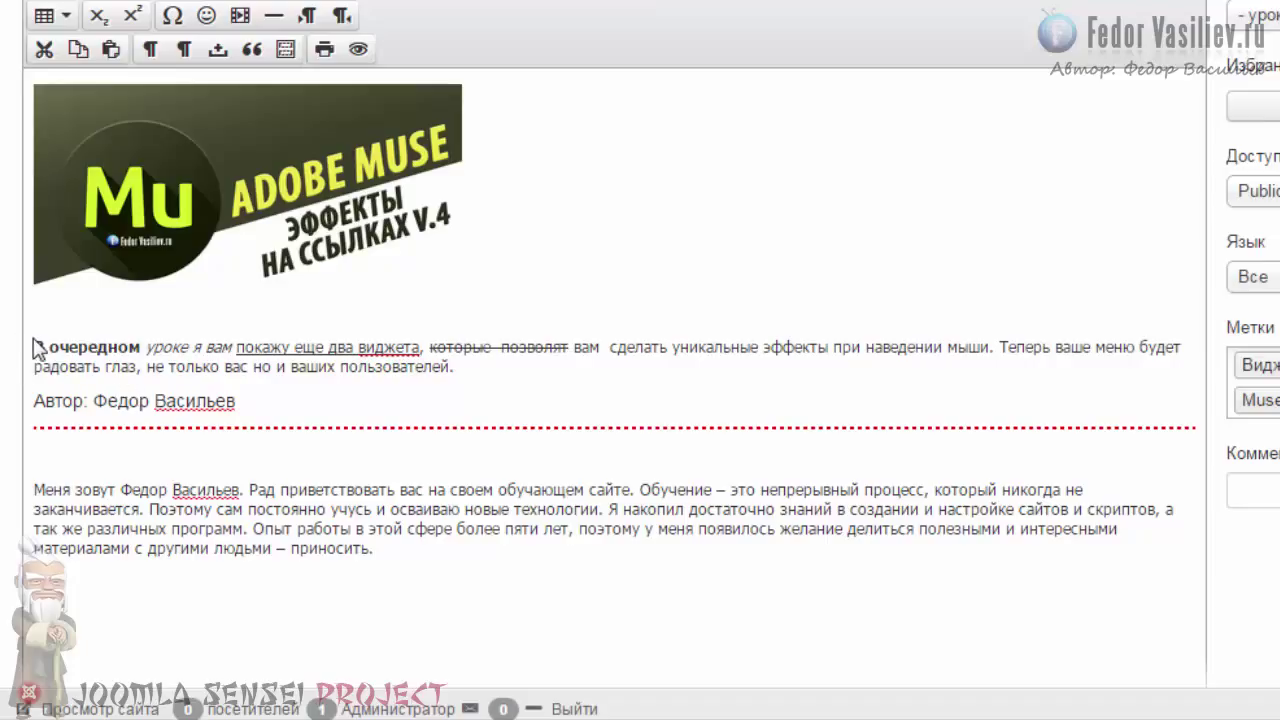
{"action": "left_click_drag", "start_coordinate": [258, 400], "coordinate": [55, 366]}
{"action": "left_click", "coordinate": [55, 366]}
{"action": "left_click_drag", "start_coordinate": [384, 569], "coordinate": [34, 488]}
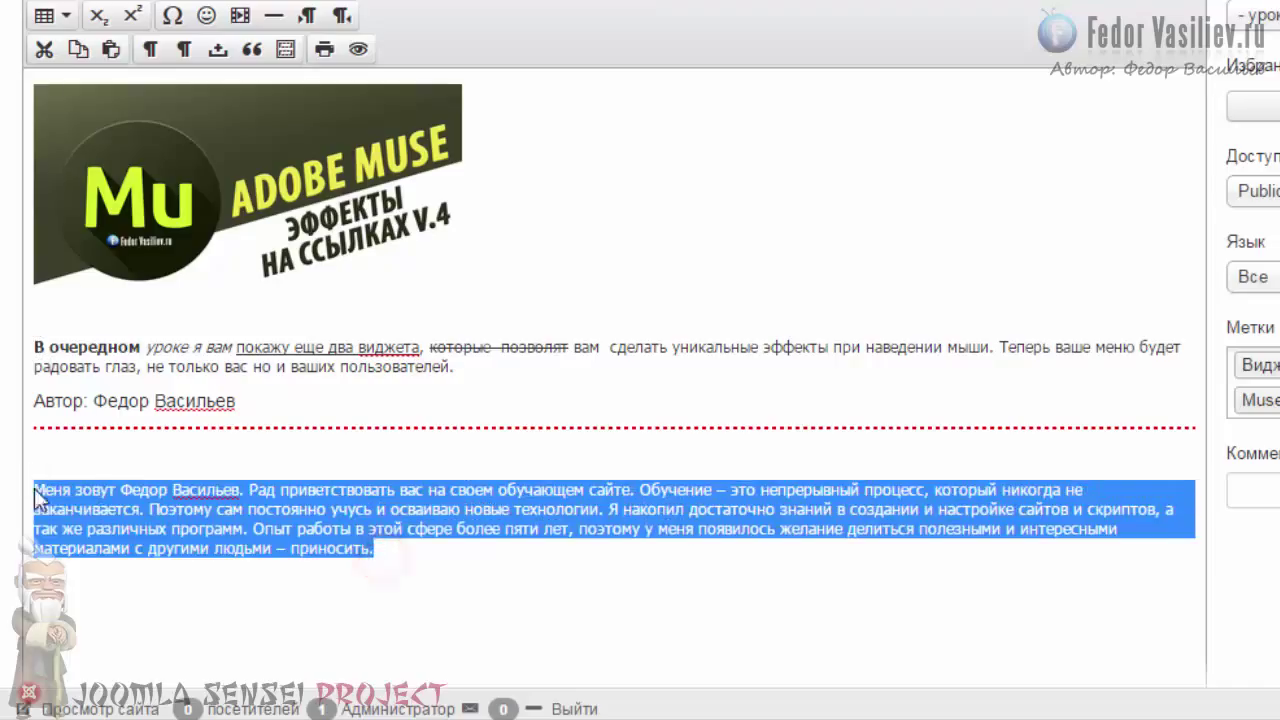
{"action": "left_click", "coordinate": [38, 490]}
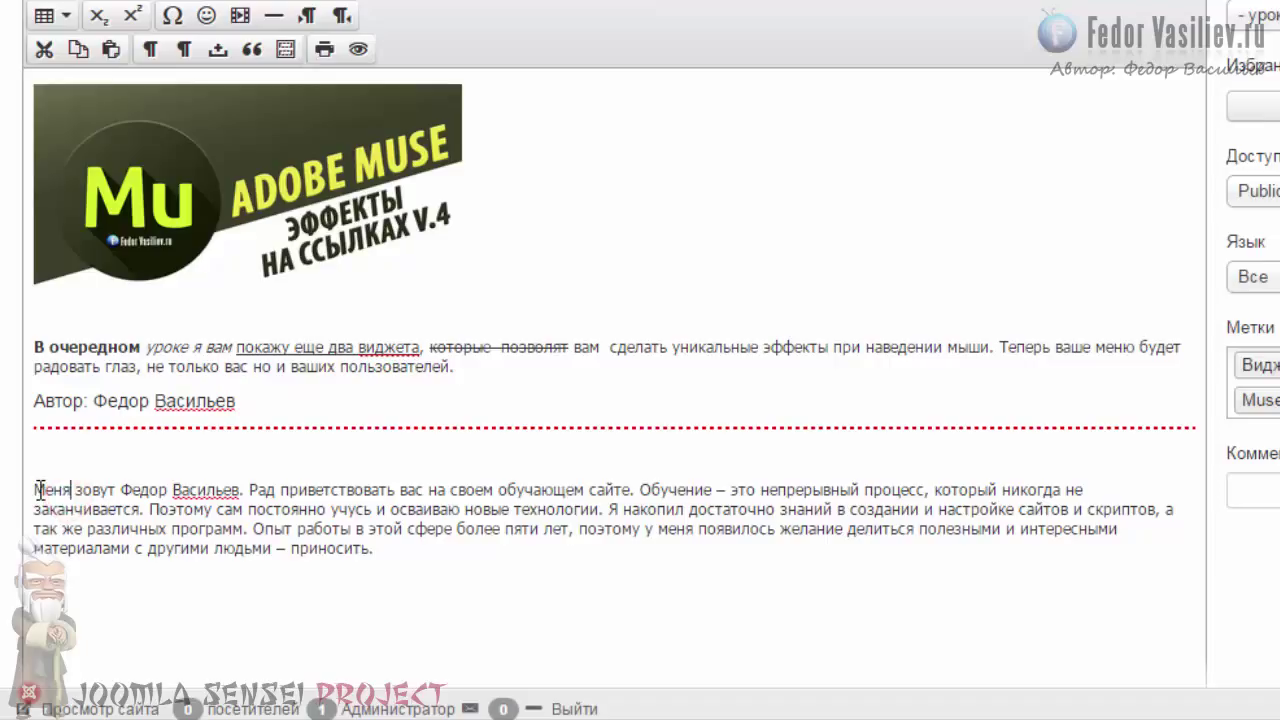
Look over the available fonts (Шрифт), from Andale Mono to Times New Roman, without applying one.
{"action": "scroll", "coordinate": [38, 490], "scroll_direction": "up", "scroll_amount": 3}
{"action": "scroll", "coordinate": [40, 490], "scroll_direction": "down", "scroll_amount": 3}
{"action": "scroll", "coordinate": [40, 485], "scroll_direction": "up", "scroll_amount": 3}
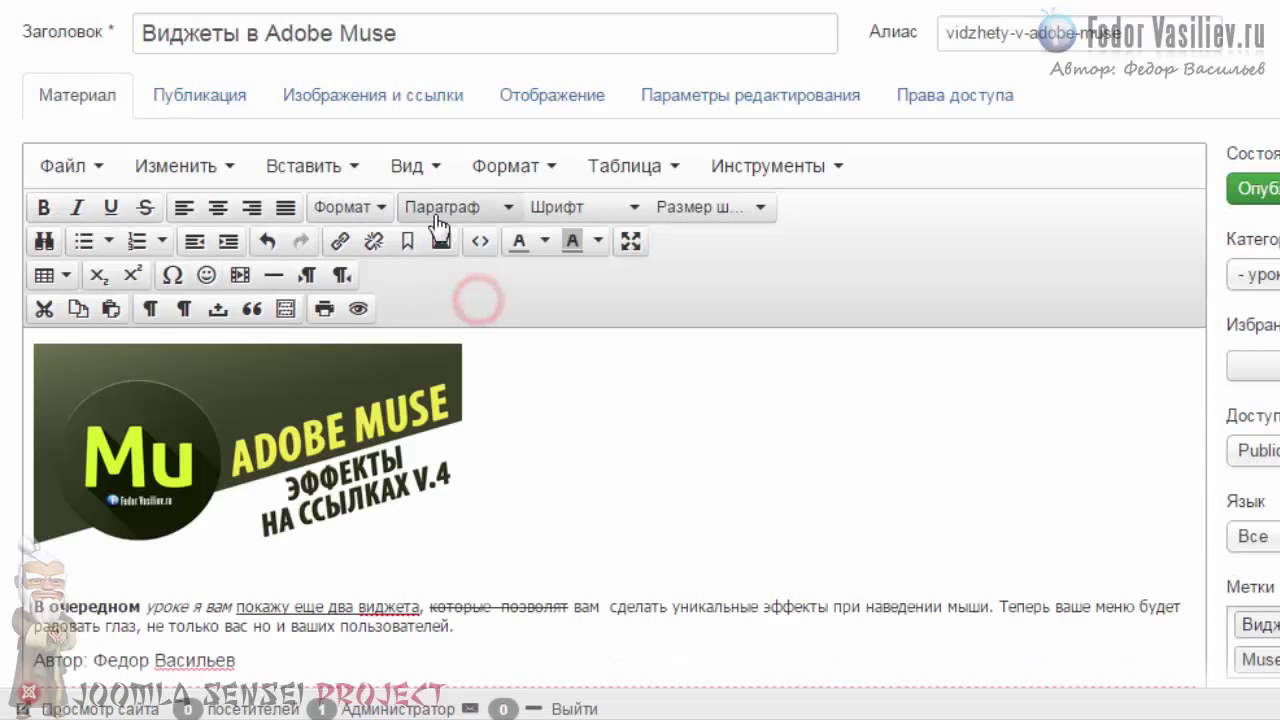
{"action": "left_click", "coordinate": [492, 207]}
{"action": "mouse_move", "coordinate": [610, 215]}
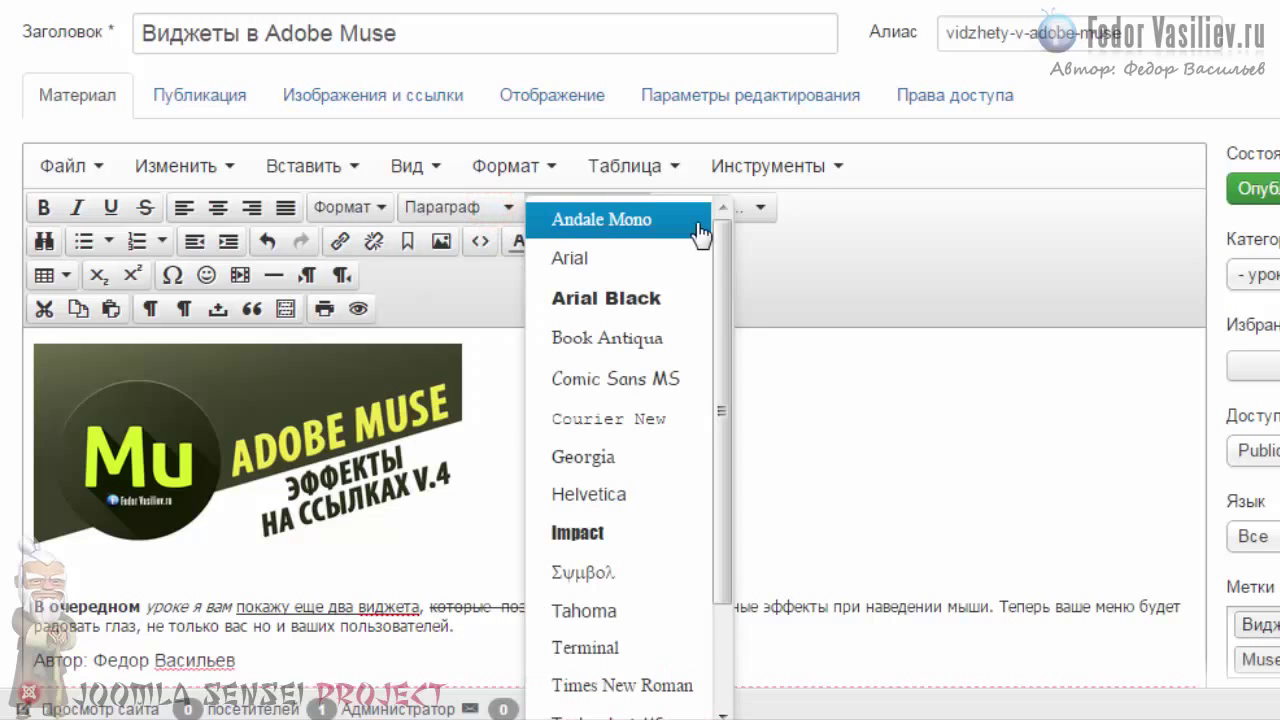
{"action": "left_click", "coordinate": [782, 267]}
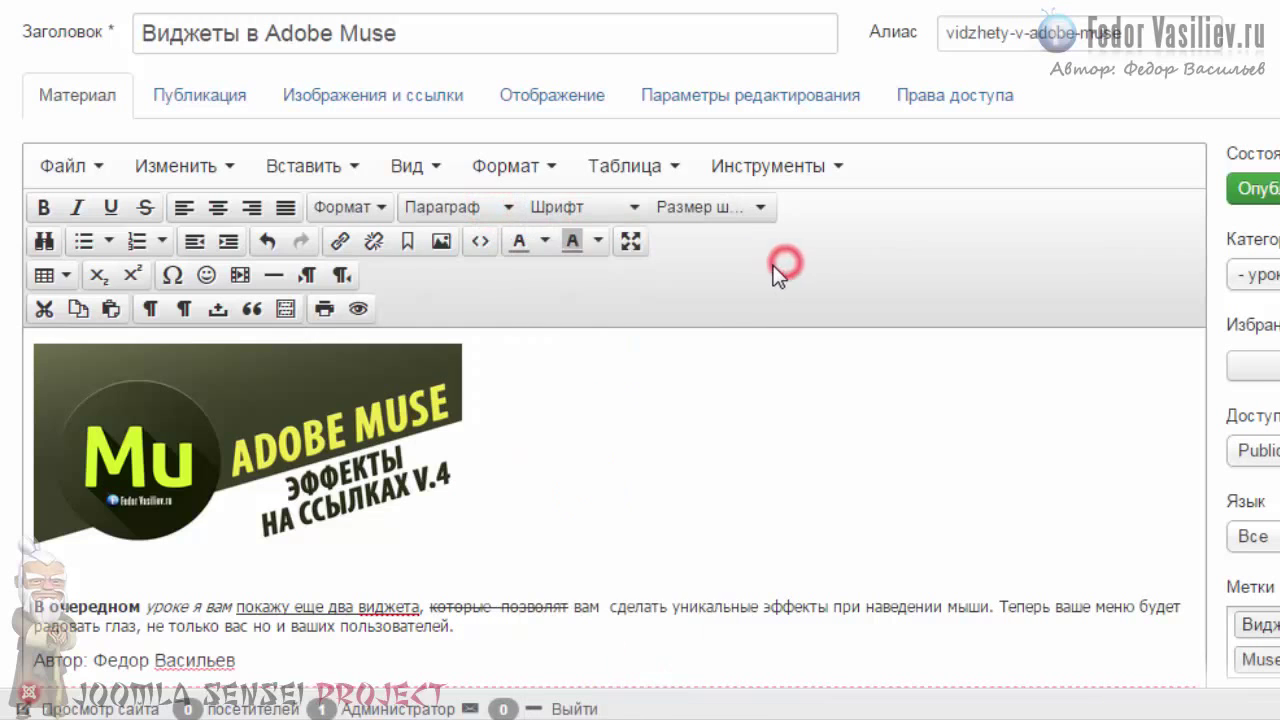
Set the font of the intro paragraph and the author line to Comic Sans MS.
{"action": "scroll", "coordinate": [357, 414], "scroll_direction": "down", "scroll_amount": 3}
{"action": "left_click_drag", "start_coordinate": [241, 400], "coordinate": [35, 347]}
{"action": "scroll", "coordinate": [457, 316], "scroll_direction": "up", "scroll_amount": 2}
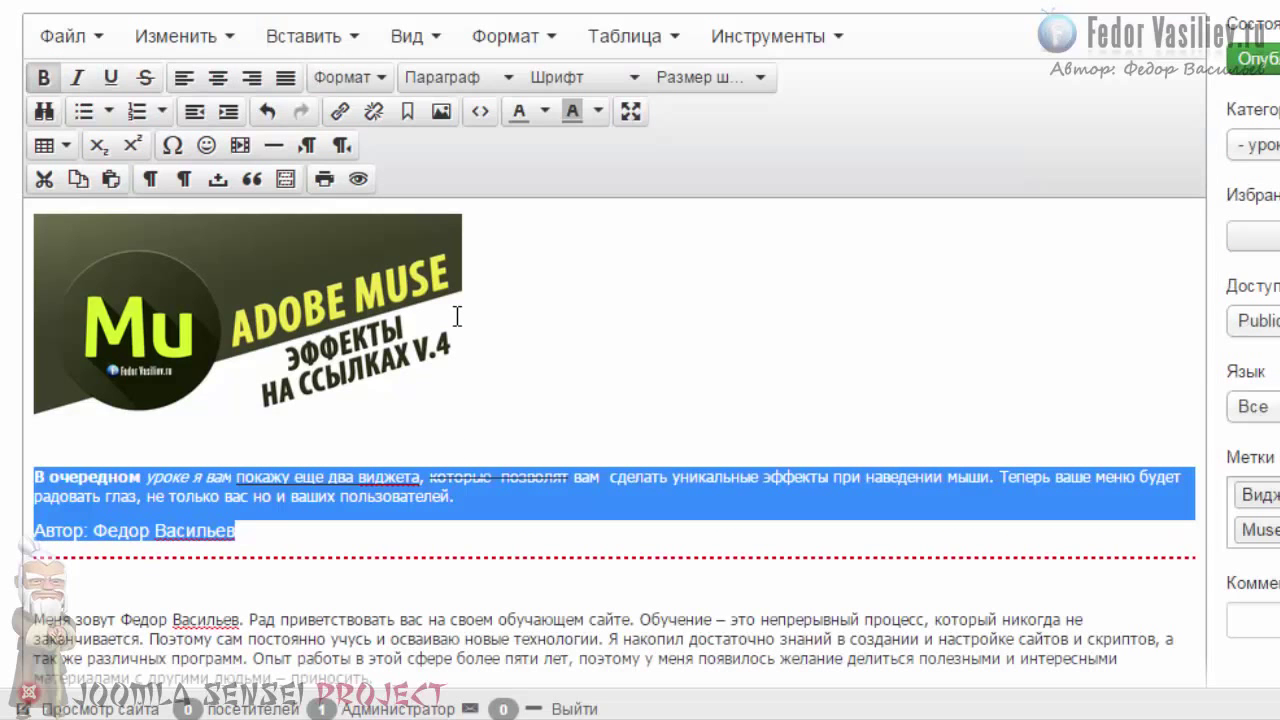
{"action": "left_click", "coordinate": [492, 78]}
{"action": "left_click", "coordinate": [545, 74]}
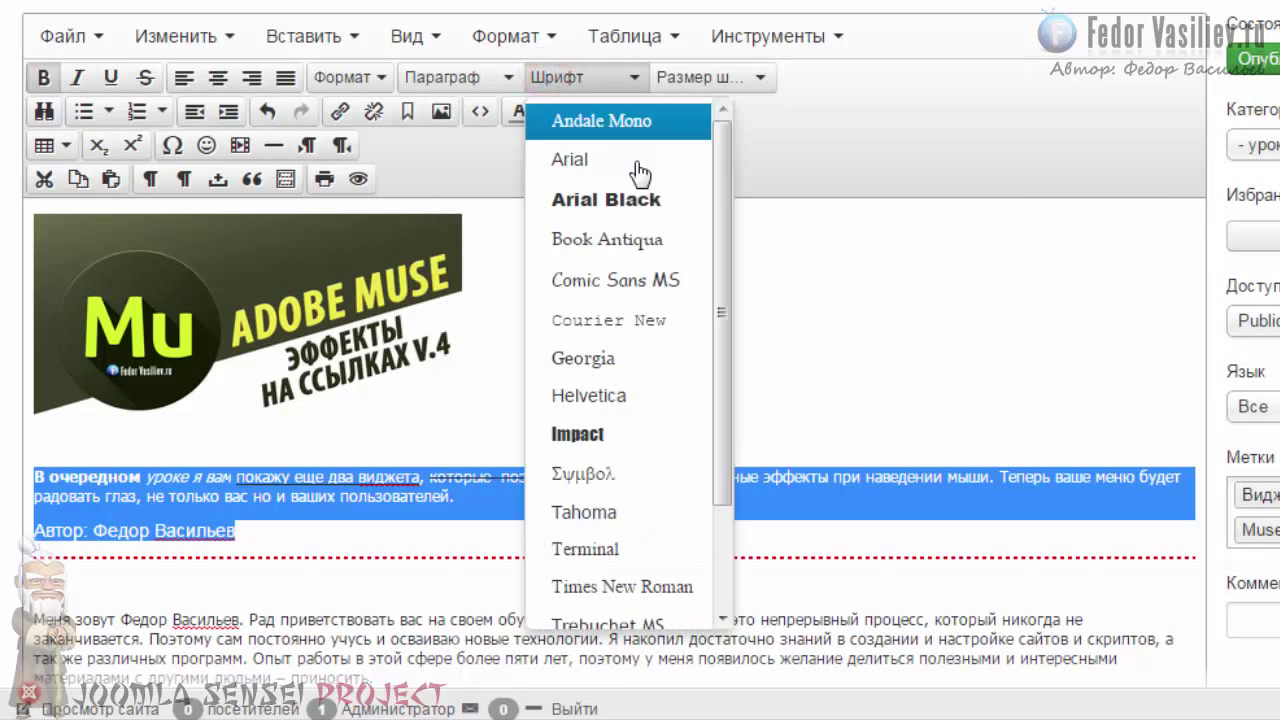
{"action": "left_click_drag", "start_coordinate": [721, 273], "coordinate": [719, 419]}
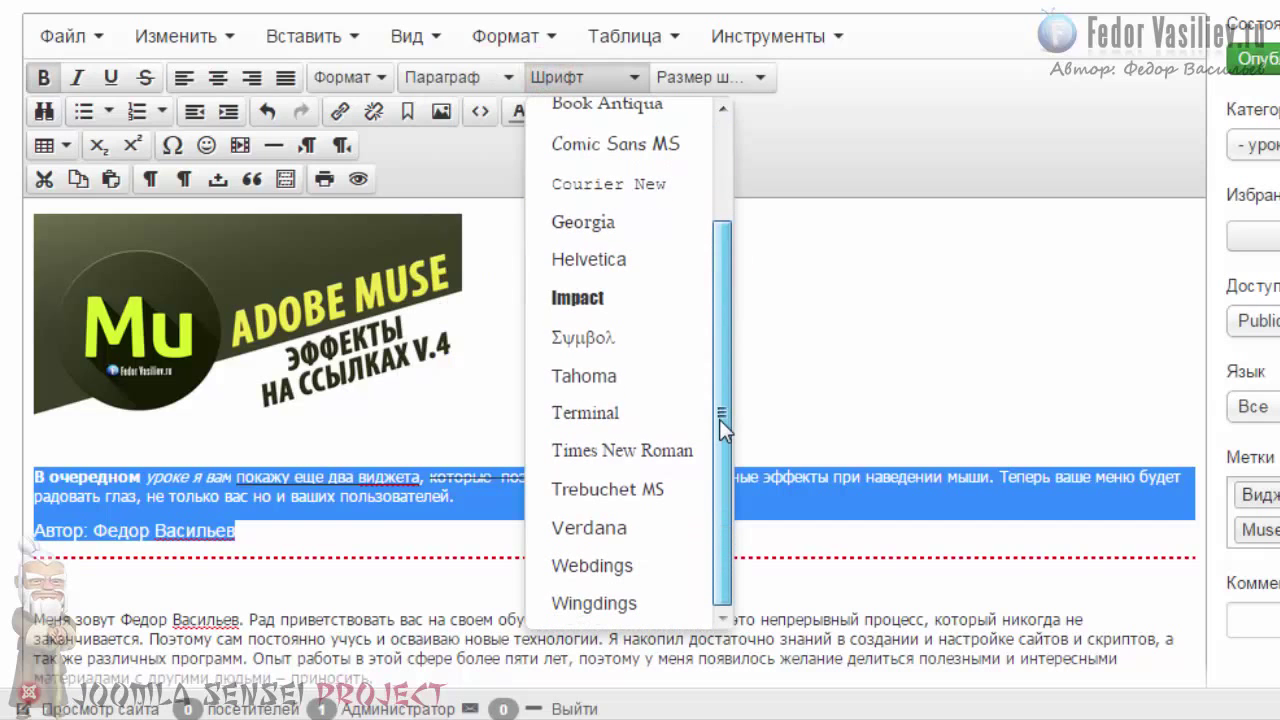
{"action": "scroll", "coordinate": [709, 201], "scroll_direction": "up", "scroll_amount": 2}
{"action": "scroll", "coordinate": [709, 201], "scroll_direction": "up", "scroll_amount": 1}
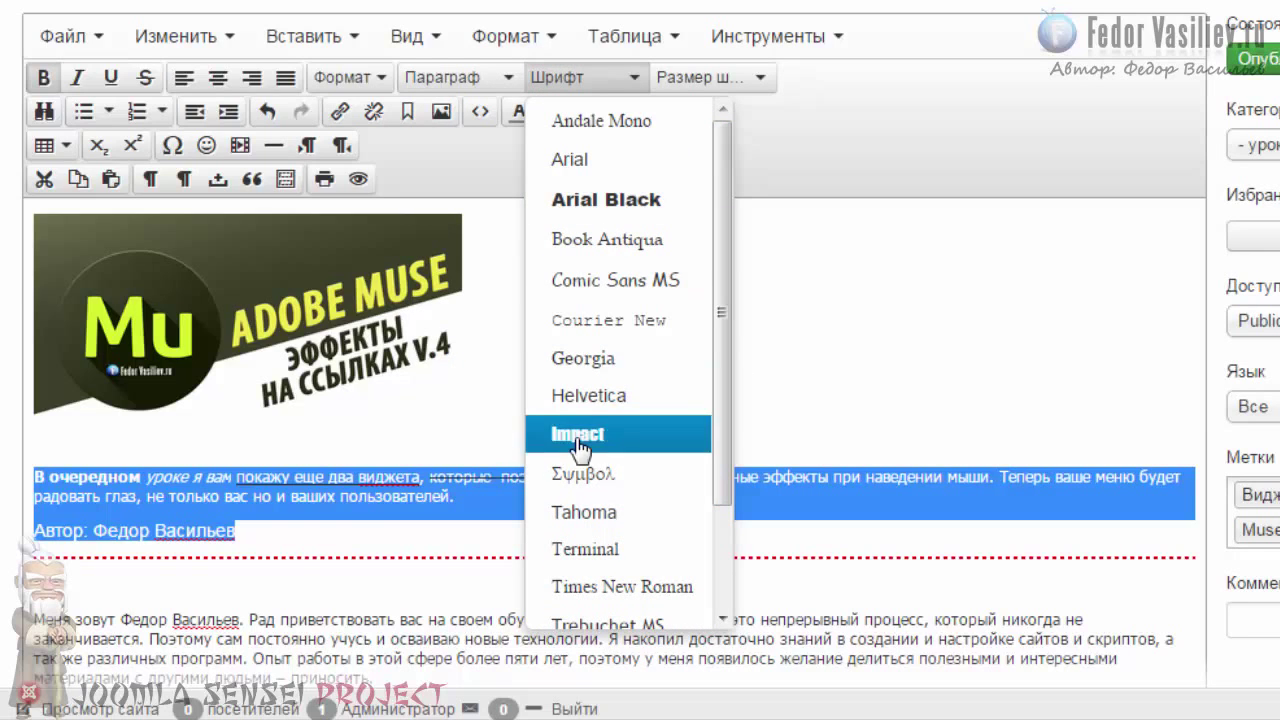
{"action": "left_click", "coordinate": [595, 280]}
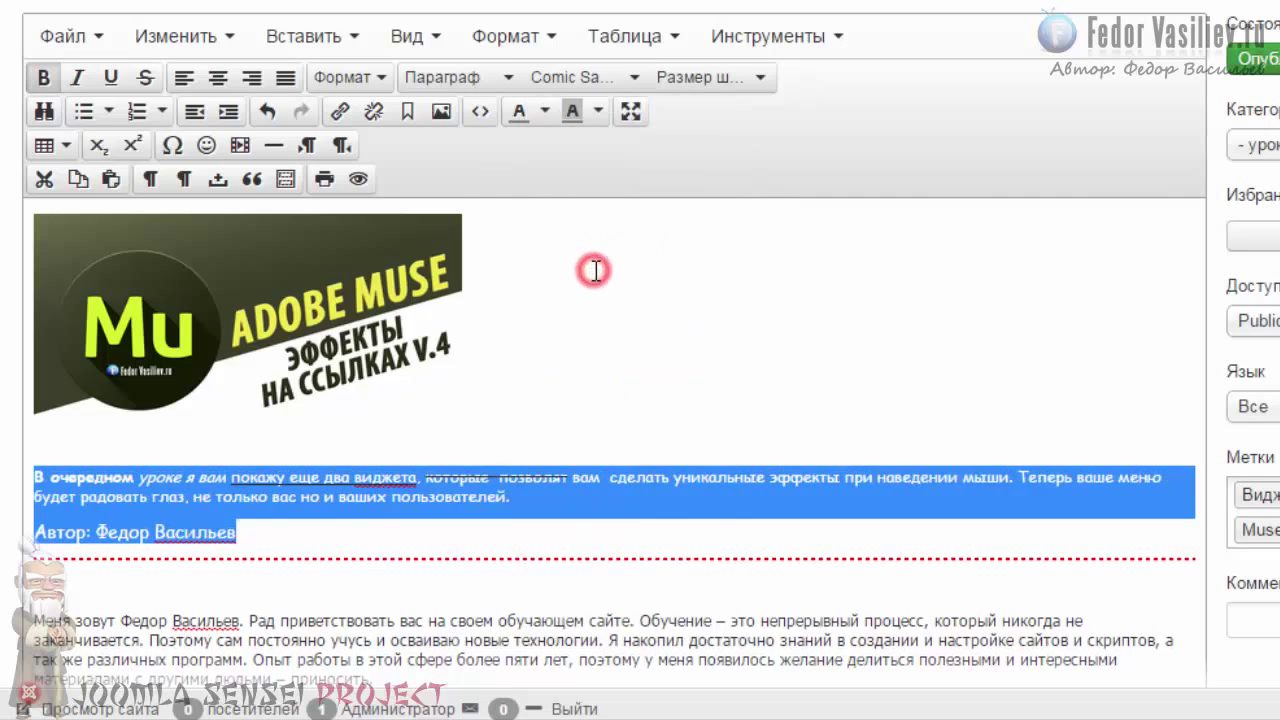
Deselect the text and compare the intro's Comic Sans MS font with the paragraph below the divider.
{"action": "left_click", "coordinate": [595, 80]}
{"action": "left_click", "coordinate": [822, 152]}
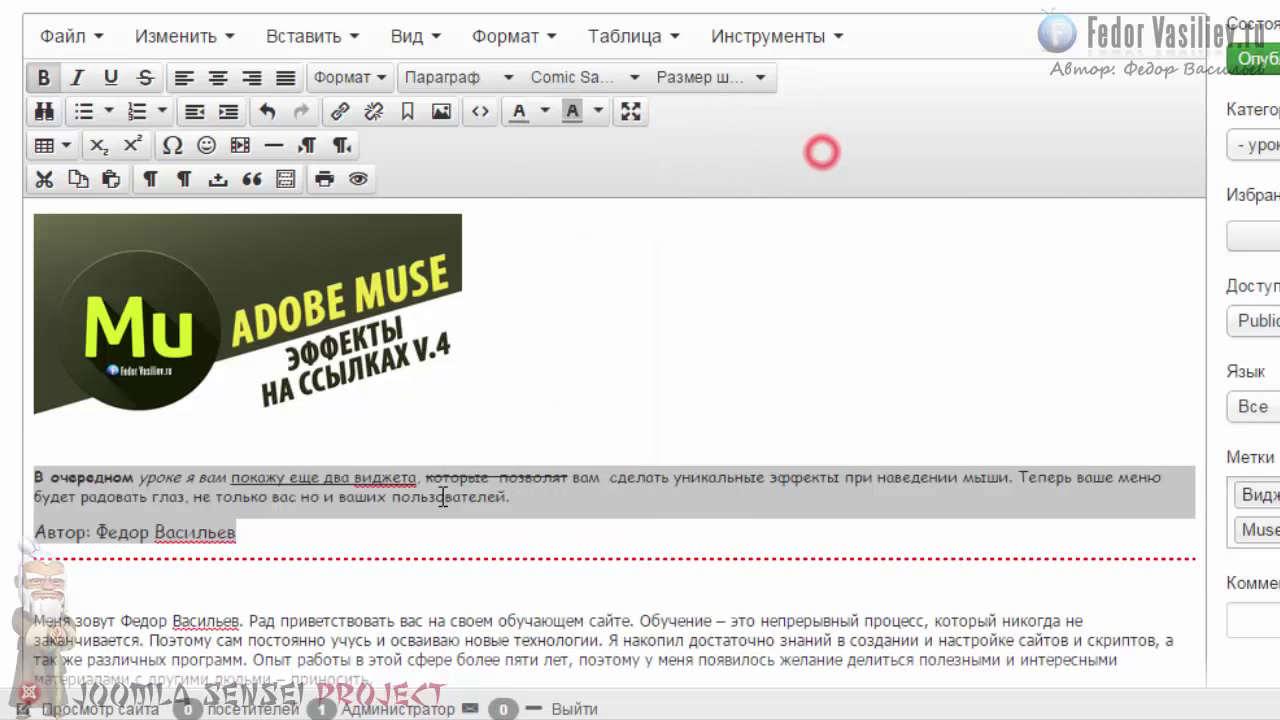
{"action": "left_click", "coordinate": [428, 514]}
{"action": "scroll", "coordinate": [302, 528], "scroll_direction": "down", "scroll_amount": 3}
{"action": "left_click", "coordinate": [308, 252]}
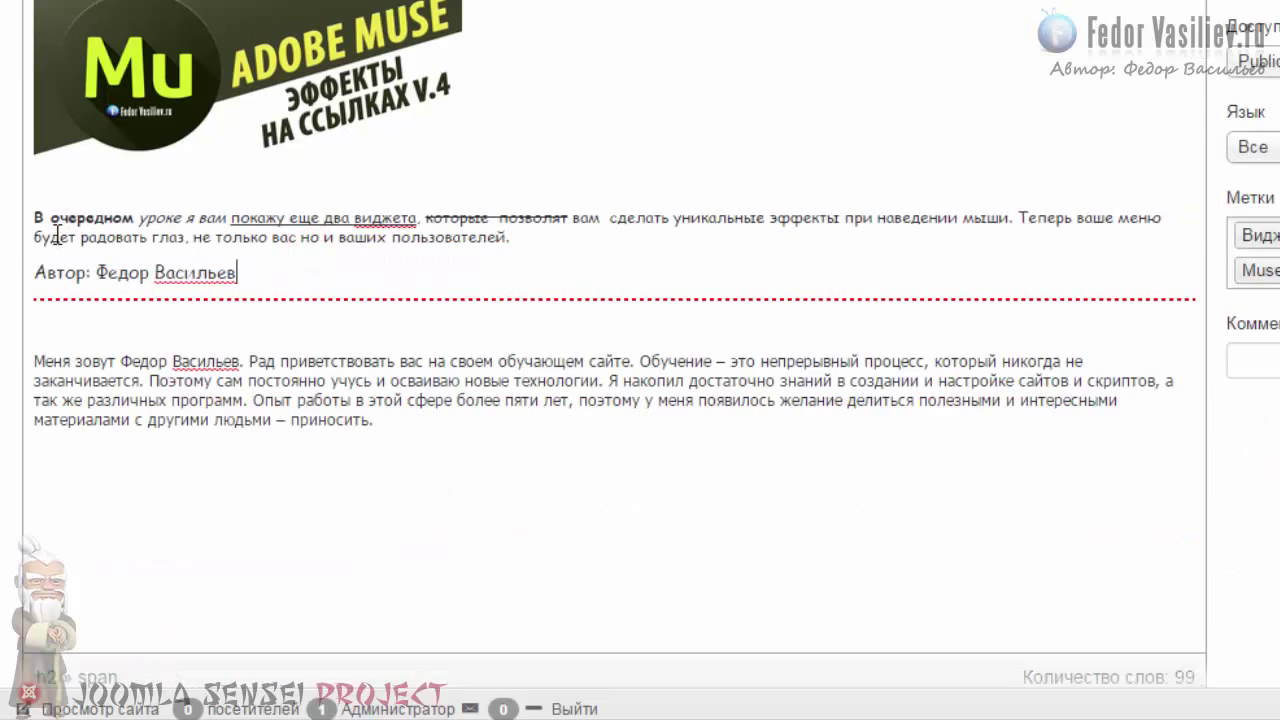
{"action": "scroll", "coordinate": [441, 277], "scroll_direction": "up", "scroll_amount": 3}
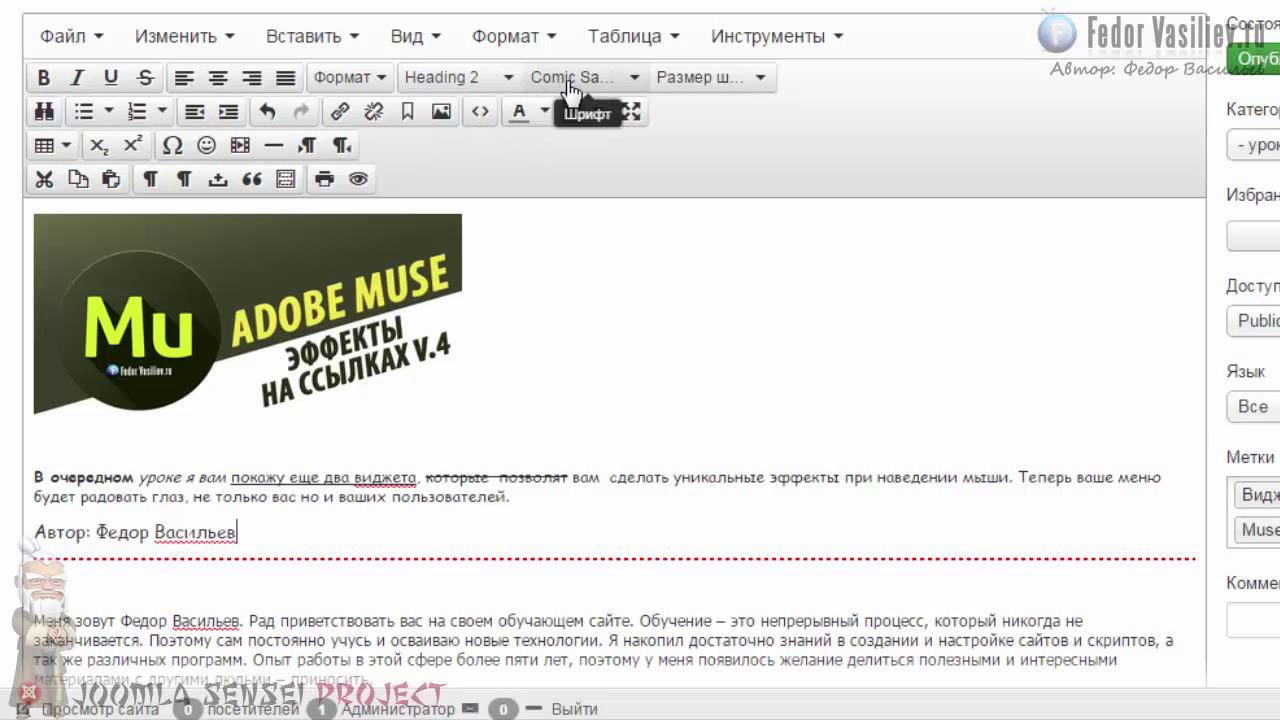
Set the font of the intro paragraph and the author line to Arial Black.
{"action": "left_click_drag", "start_coordinate": [254, 534], "coordinate": [34, 474]}
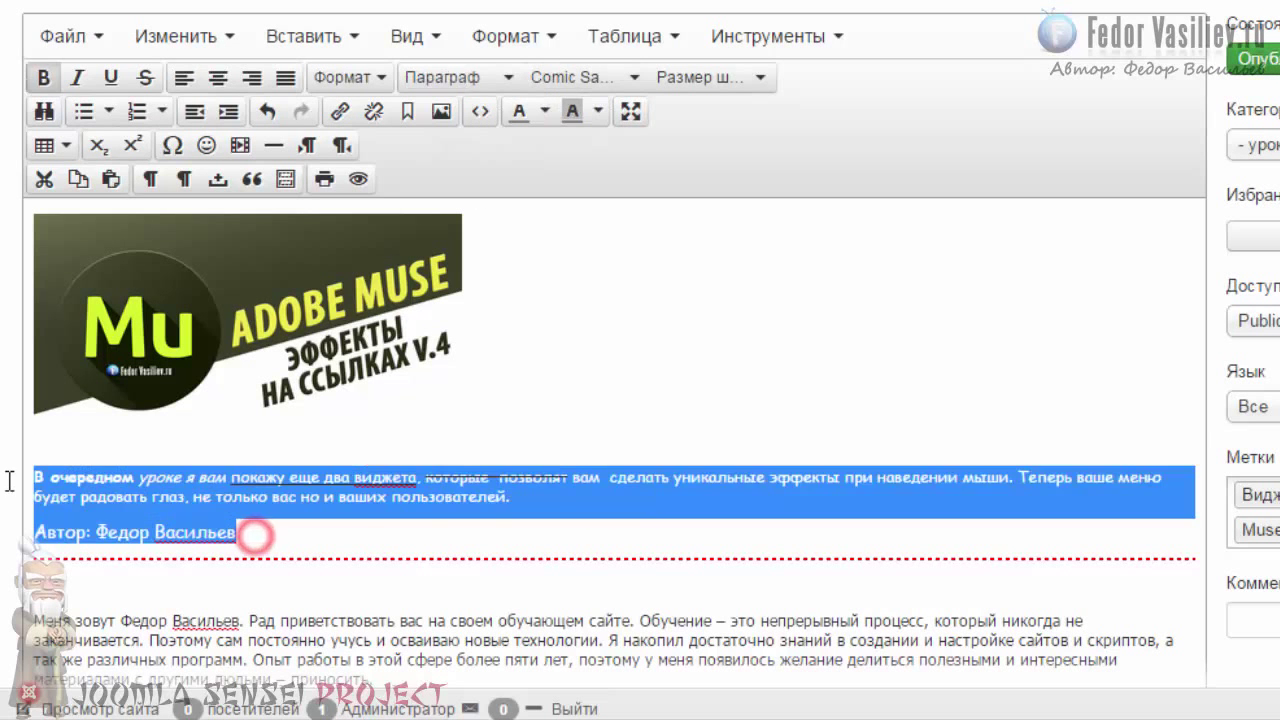
{"action": "left_click", "coordinate": [578, 77]}
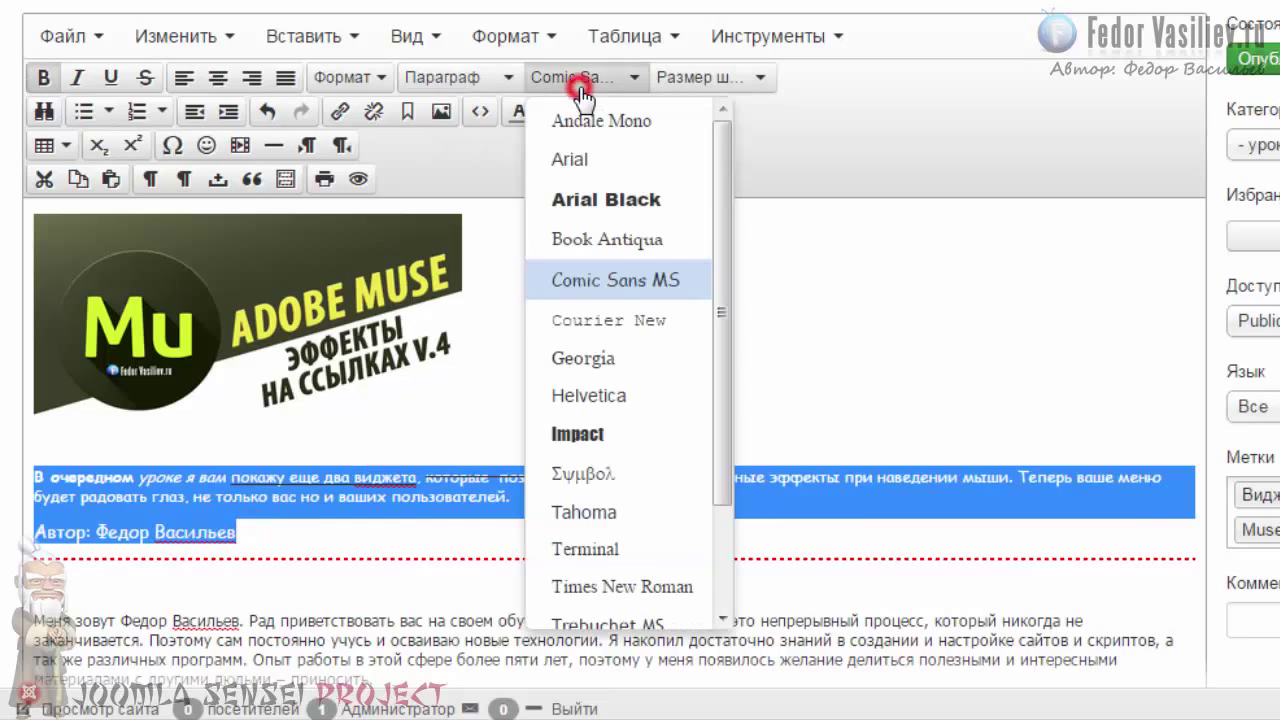
{"action": "left_click", "coordinate": [604, 195]}
{"action": "left_click", "coordinate": [349, 545]}
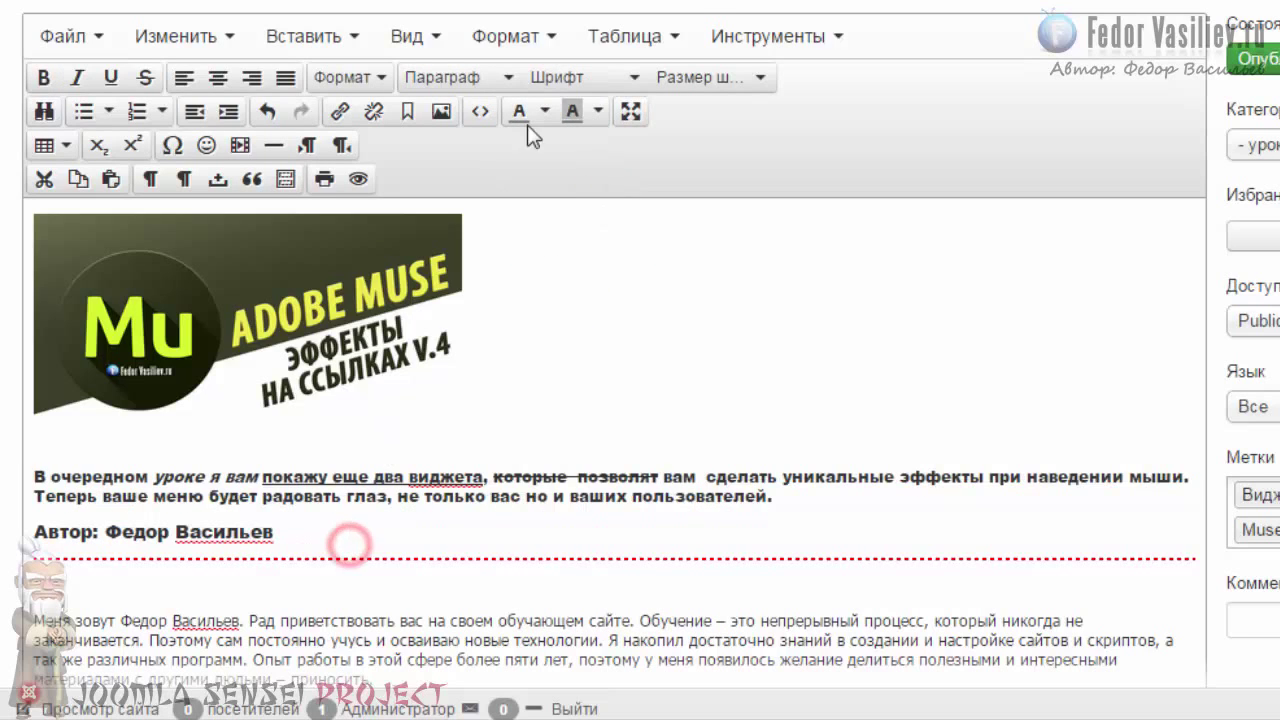
Set the font size of the author line above the divider to 18pt.
{"action": "left_click", "coordinate": [690, 79]}
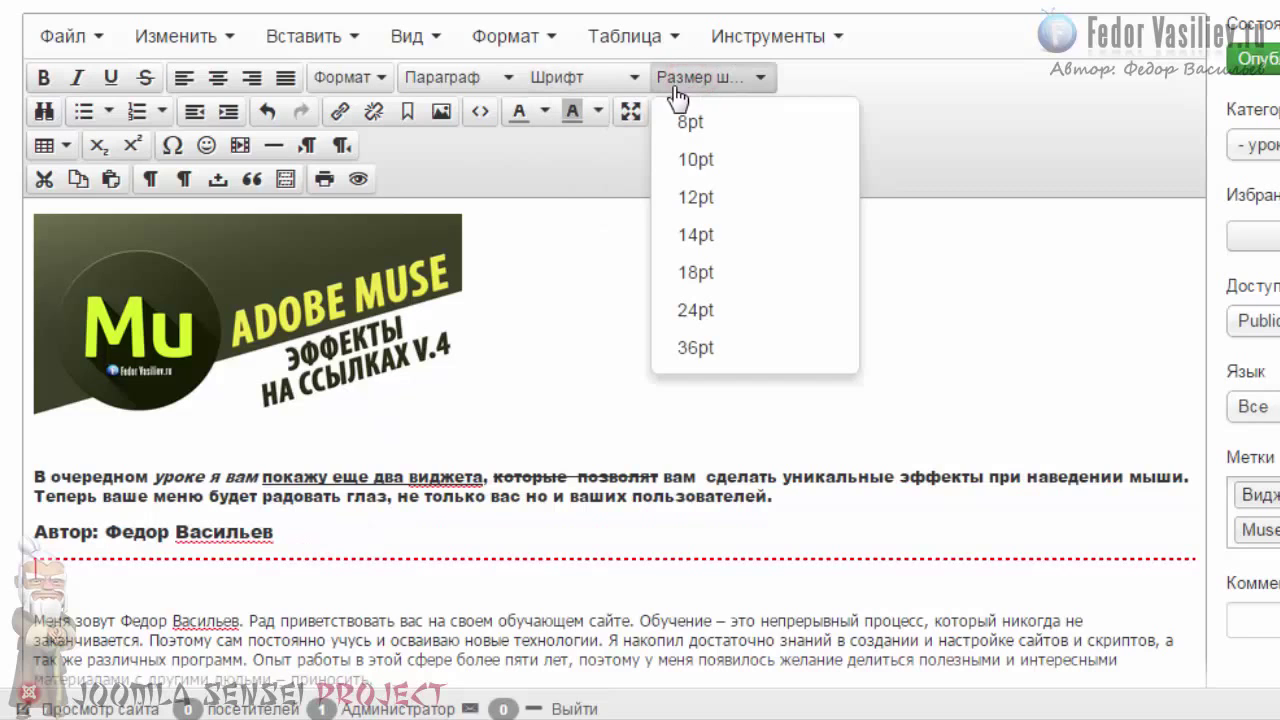
{"action": "left_click", "coordinate": [349, 535]}
{"action": "left_click_drag", "start_coordinate": [349, 535], "coordinate": [220, 545]}
{"action": "left_click", "coordinate": [331, 540]}
{"action": "triple_click", "coordinate": [331, 538]}
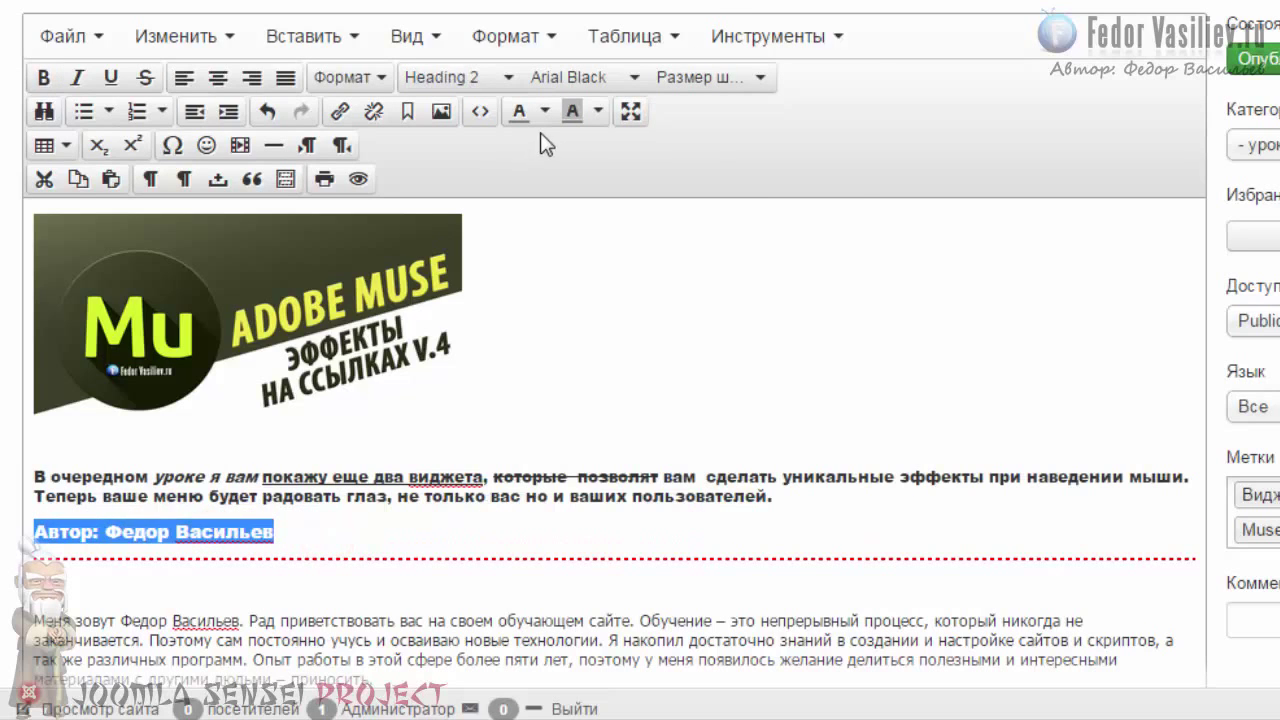
{"action": "left_click", "coordinate": [706, 80]}
{"action": "left_click", "coordinate": [733, 271]}
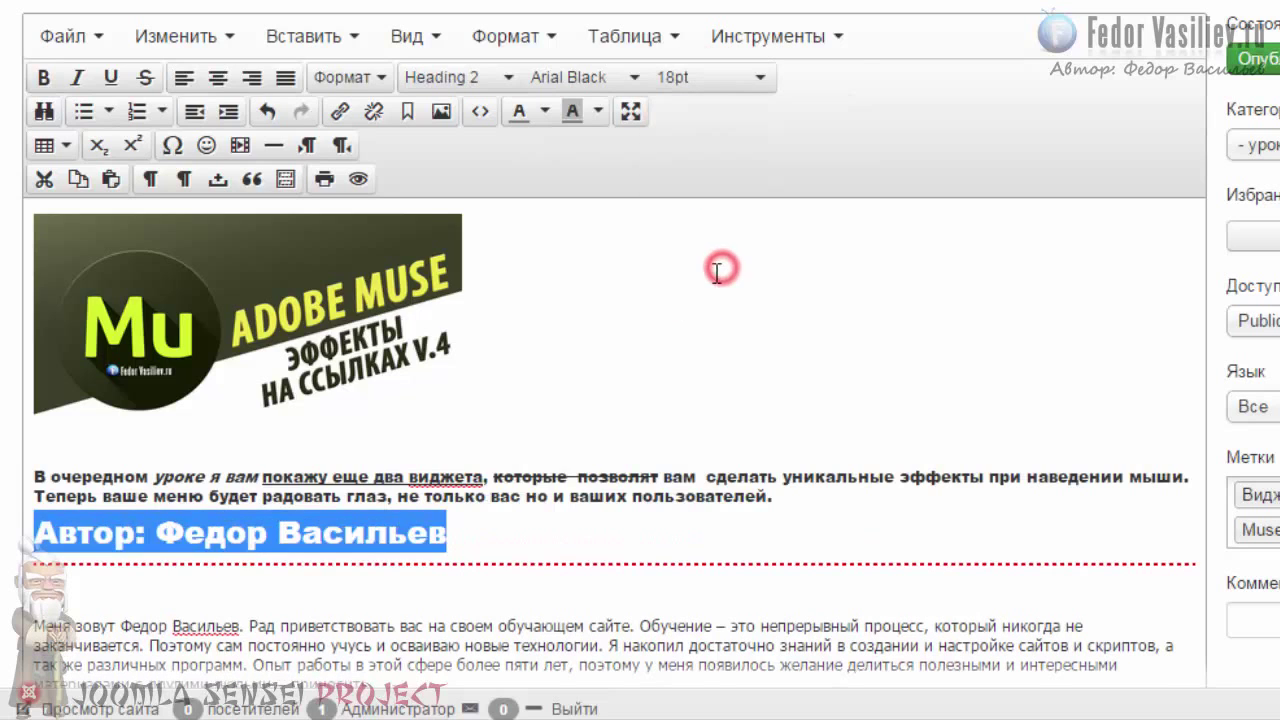
{"action": "left_click", "coordinate": [481, 529]}
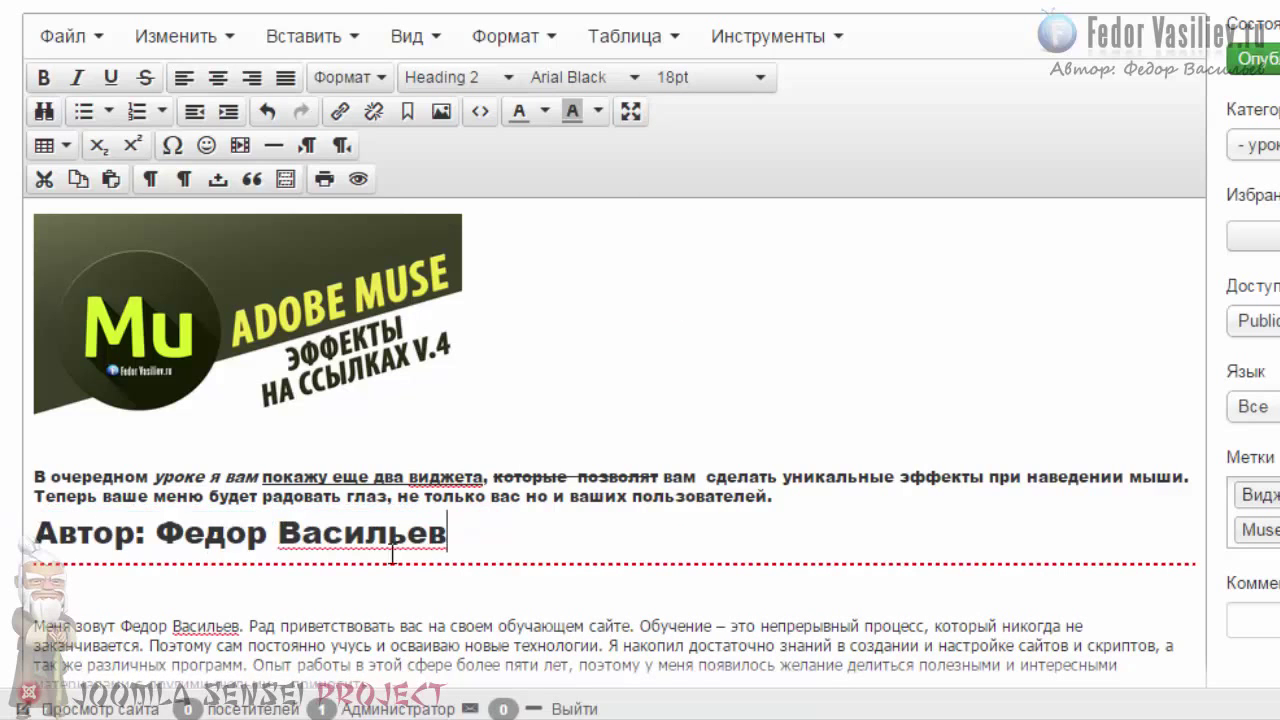
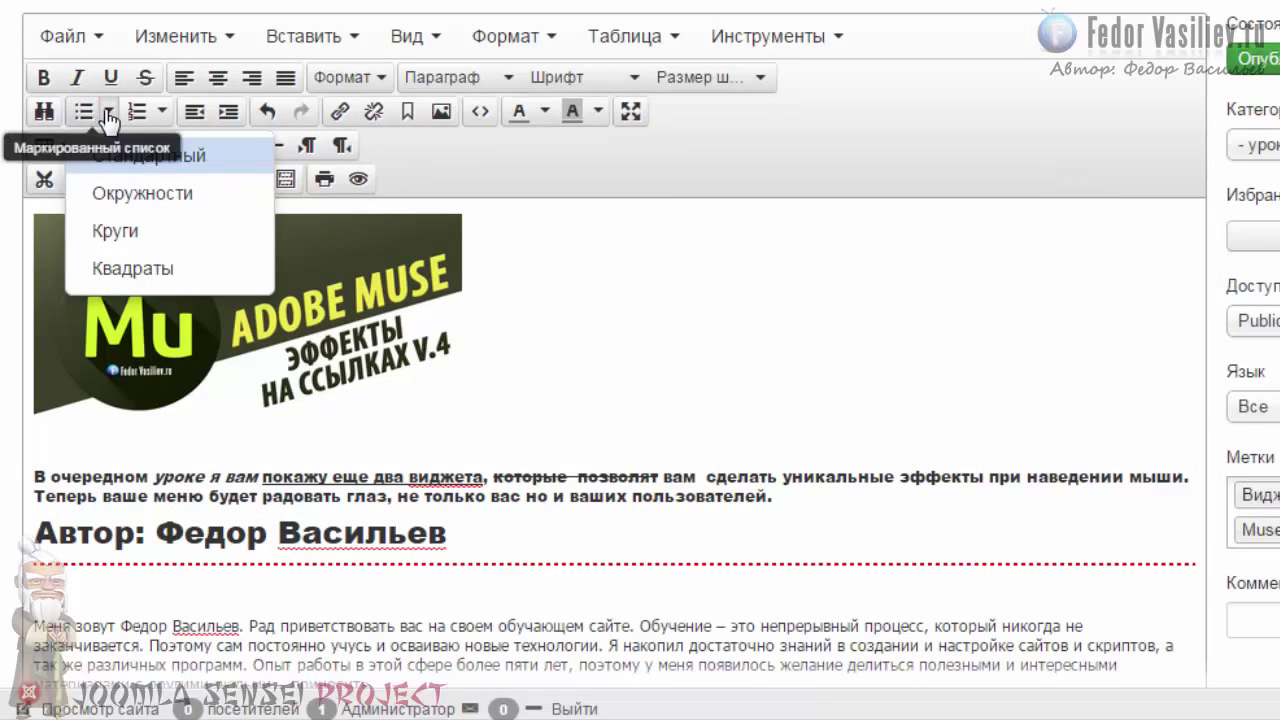
Turn the selected "демо" line below the last paragraph into a standard bulleted list.
{"action": "left_click", "coordinate": [92, 112]}
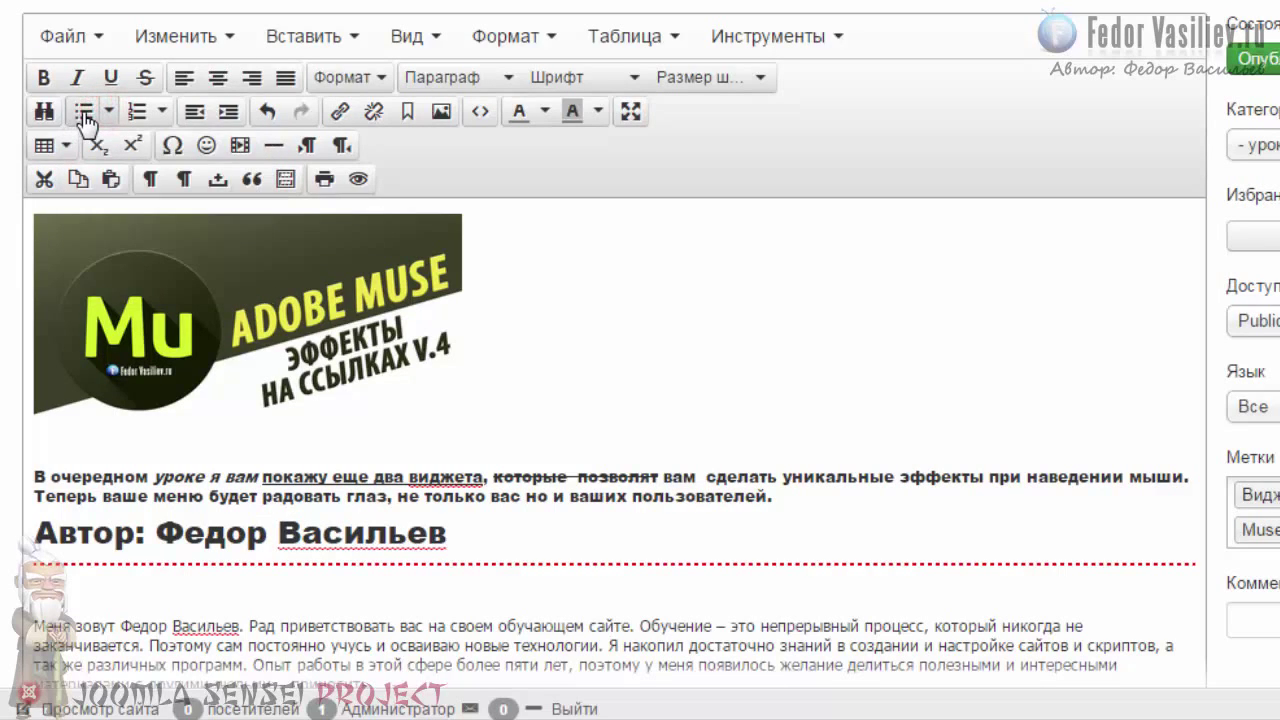
{"action": "left_click", "coordinate": [80, 112]}
{"action": "scroll", "coordinate": [80, 300], "scroll_direction": "down", "scroll_amount": 3}
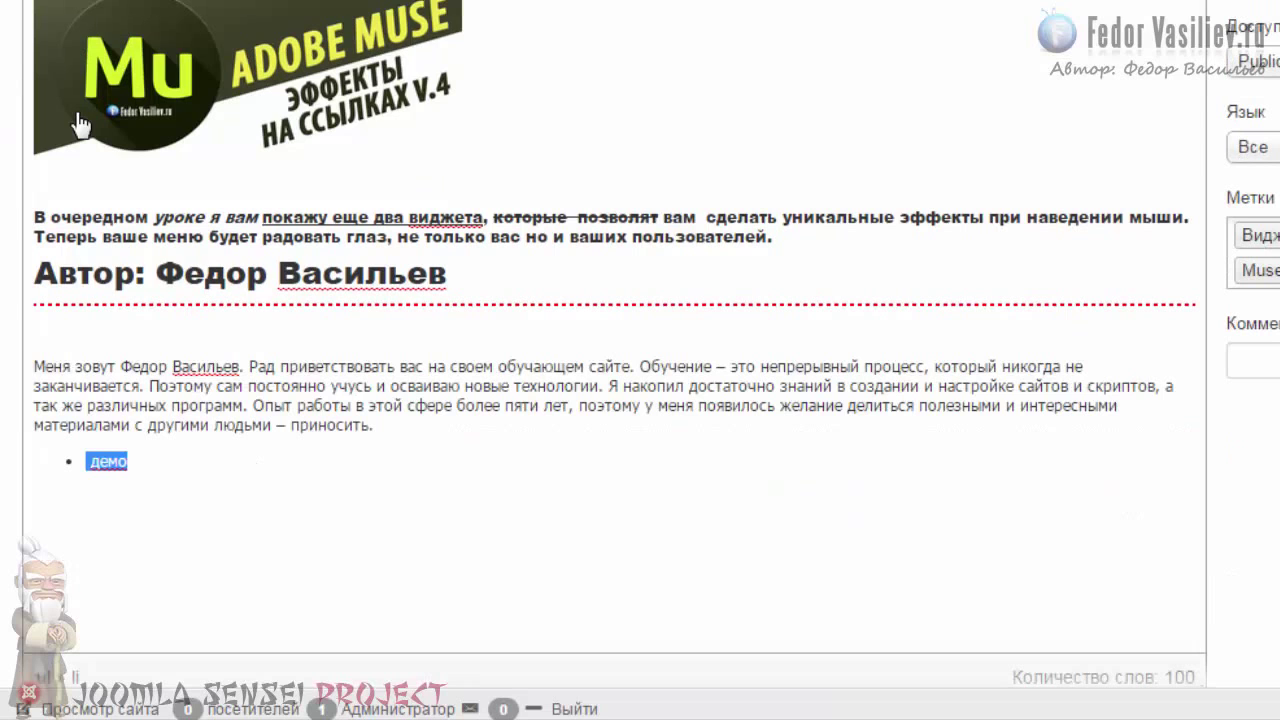
{"action": "left_click", "coordinate": [147, 489]}
{"action": "left_click", "coordinate": [64, 461]}
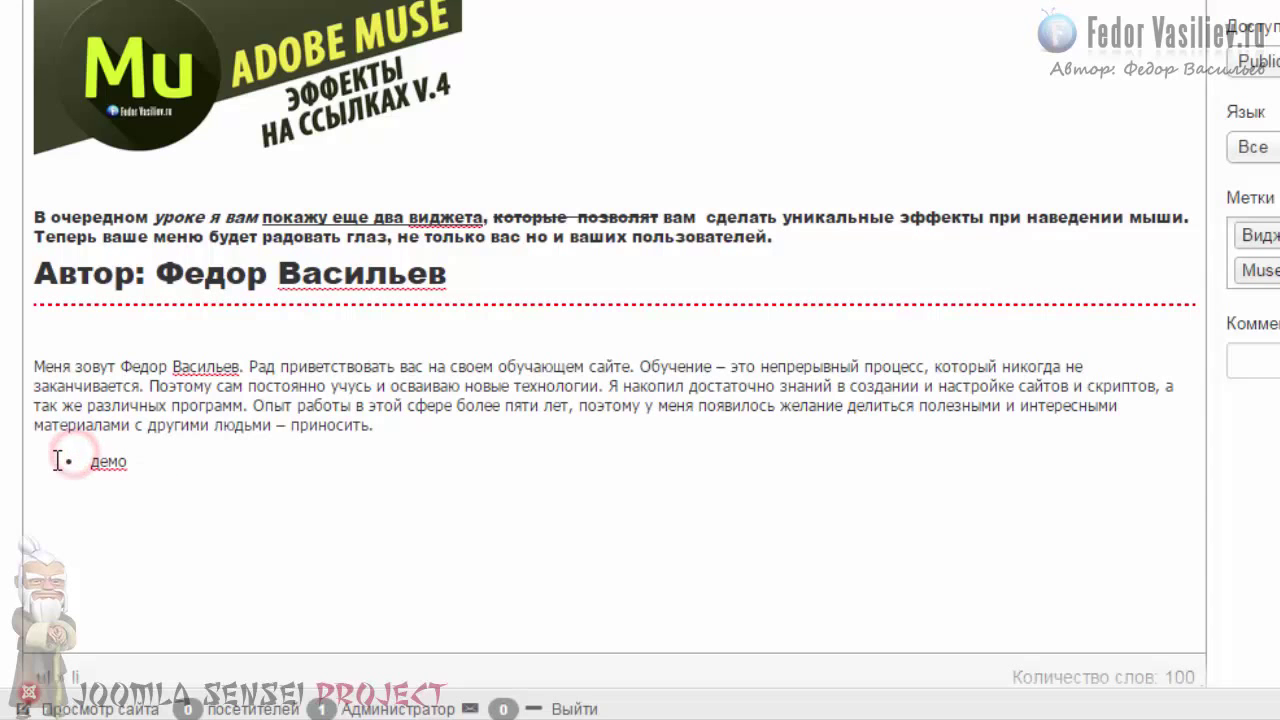
Change the bullet style of the "демо" list item to squares (Квадраты).
{"action": "scroll", "coordinate": [208, 478], "scroll_direction": "up", "scroll_amount": 5}
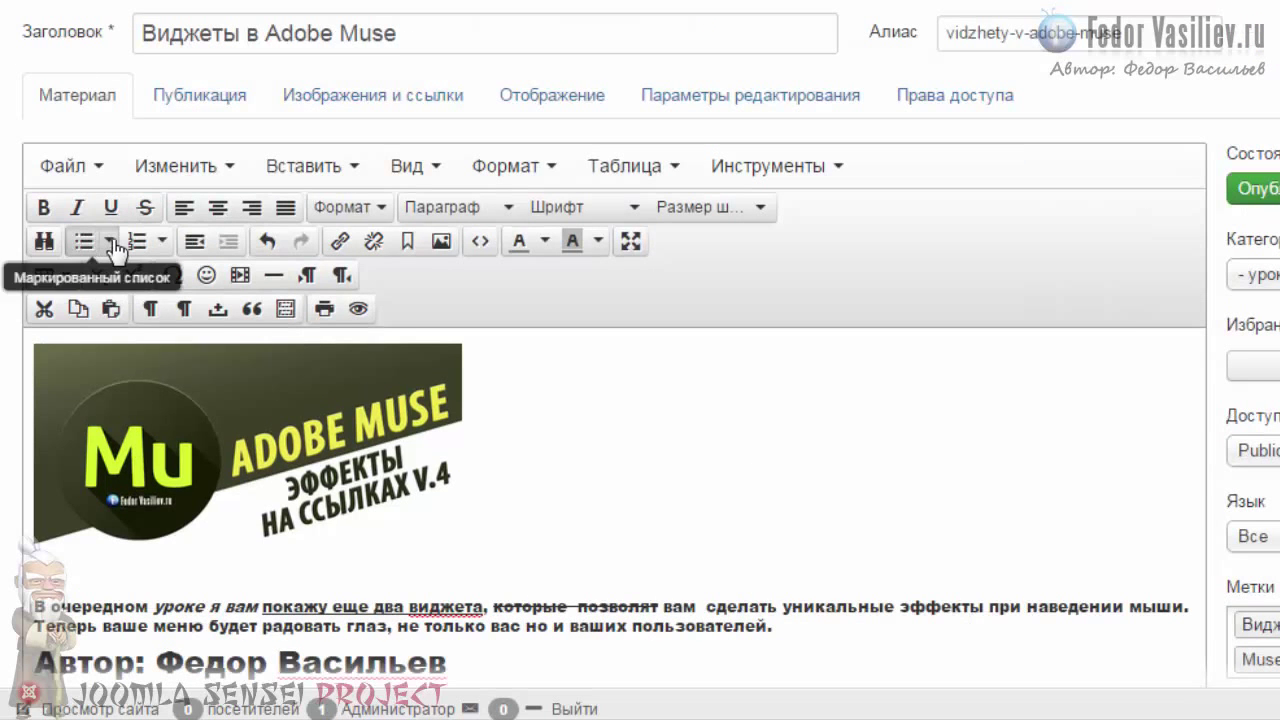
{"action": "left_click", "coordinate": [110, 243]}
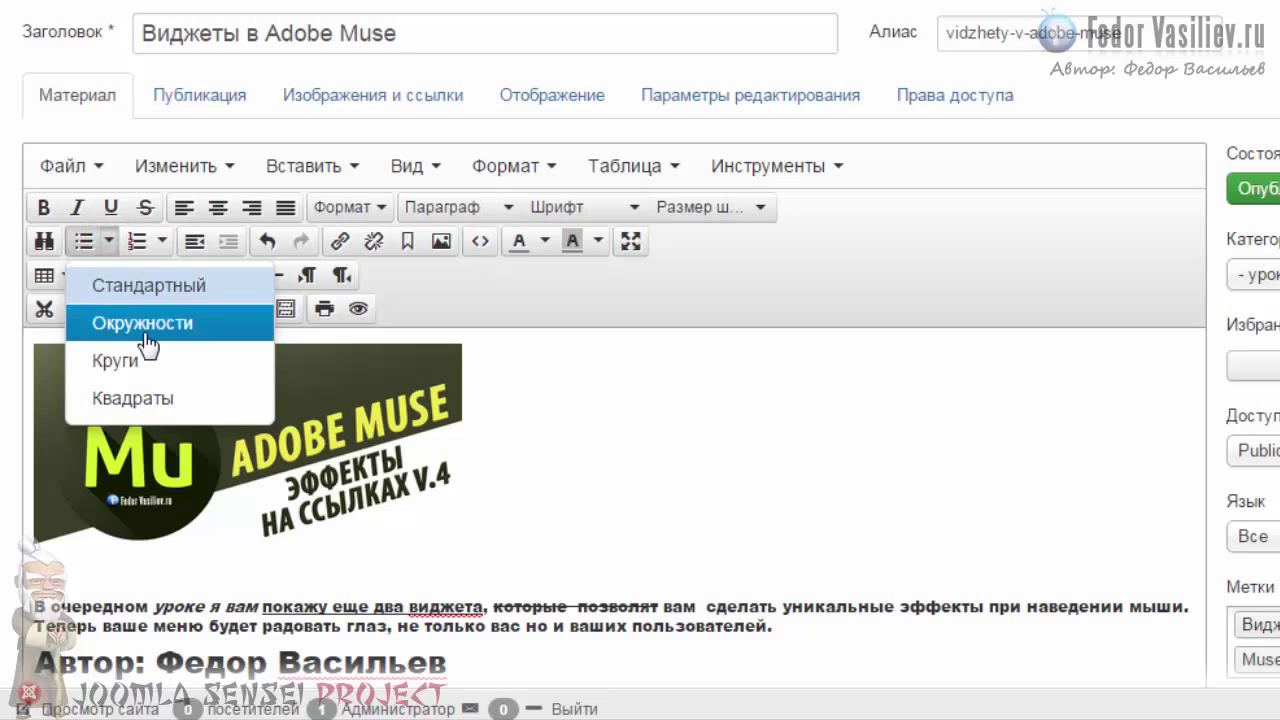
{"action": "left_click", "coordinate": [128, 404]}
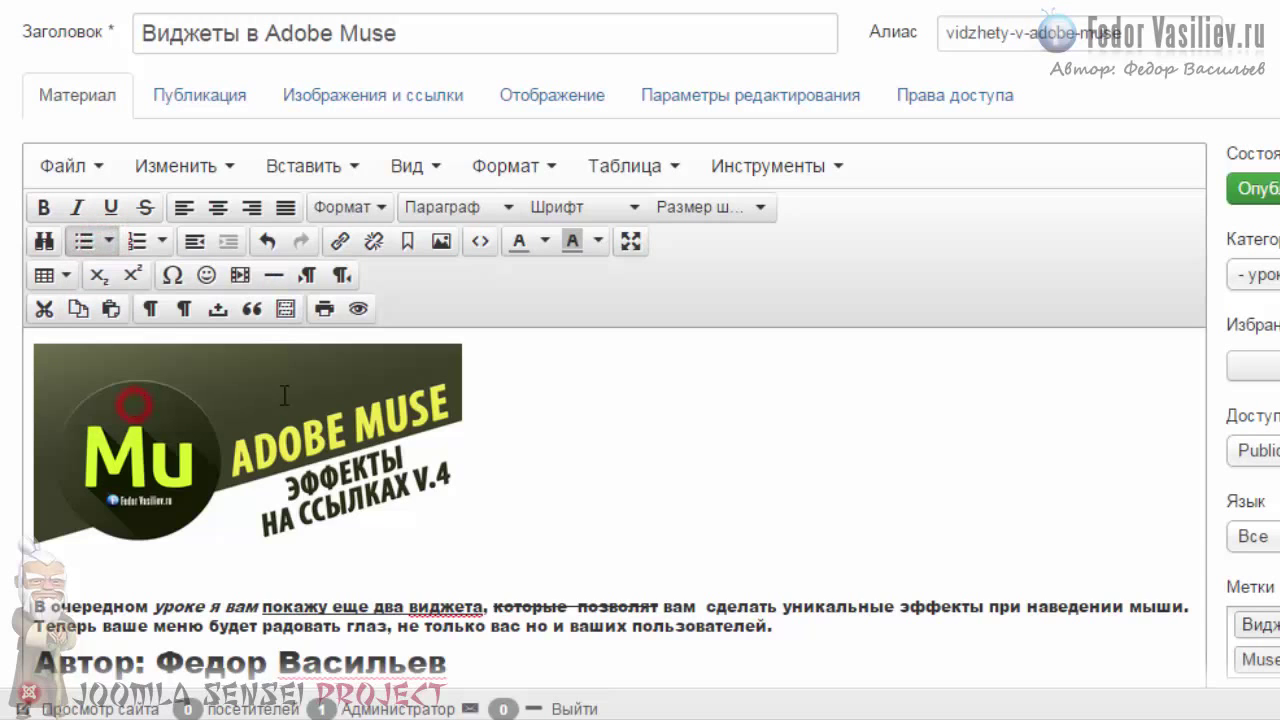
{"action": "scroll", "coordinate": [120, 430], "scroll_direction": "down", "scroll_amount": 3}
{"action": "left_click", "coordinate": [43, 594]}
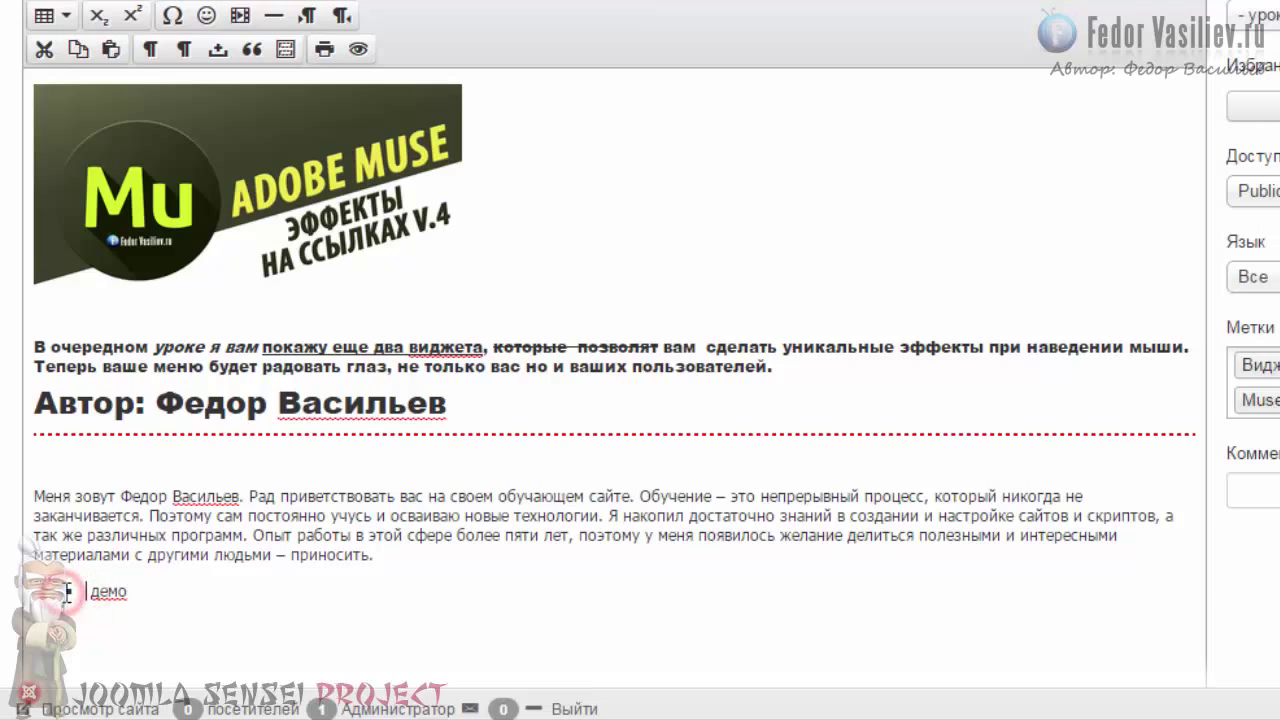
{"action": "left_click_drag", "start_coordinate": [128, 591], "coordinate": [101, 592]}
Add the items "демо1" and "демо2" below "демо" in the bulleted list.
{"action": "left_click", "coordinate": [118, 591]}
{"action": "scroll", "coordinate": [260, 550], "scroll_direction": "down", "scroll_amount": 2}
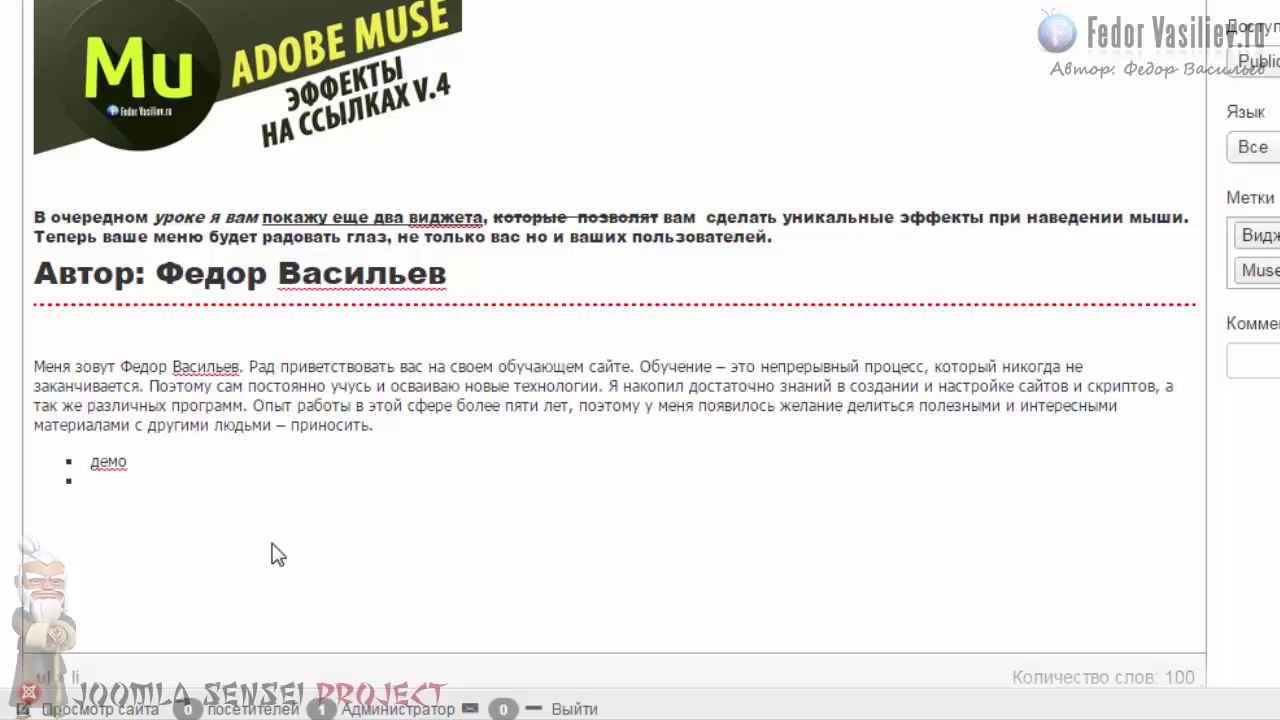
{"action": "type", "text": "о1"}
{"action": "key", "text": "Return"}
{"action": "type", "text": "демо2"}
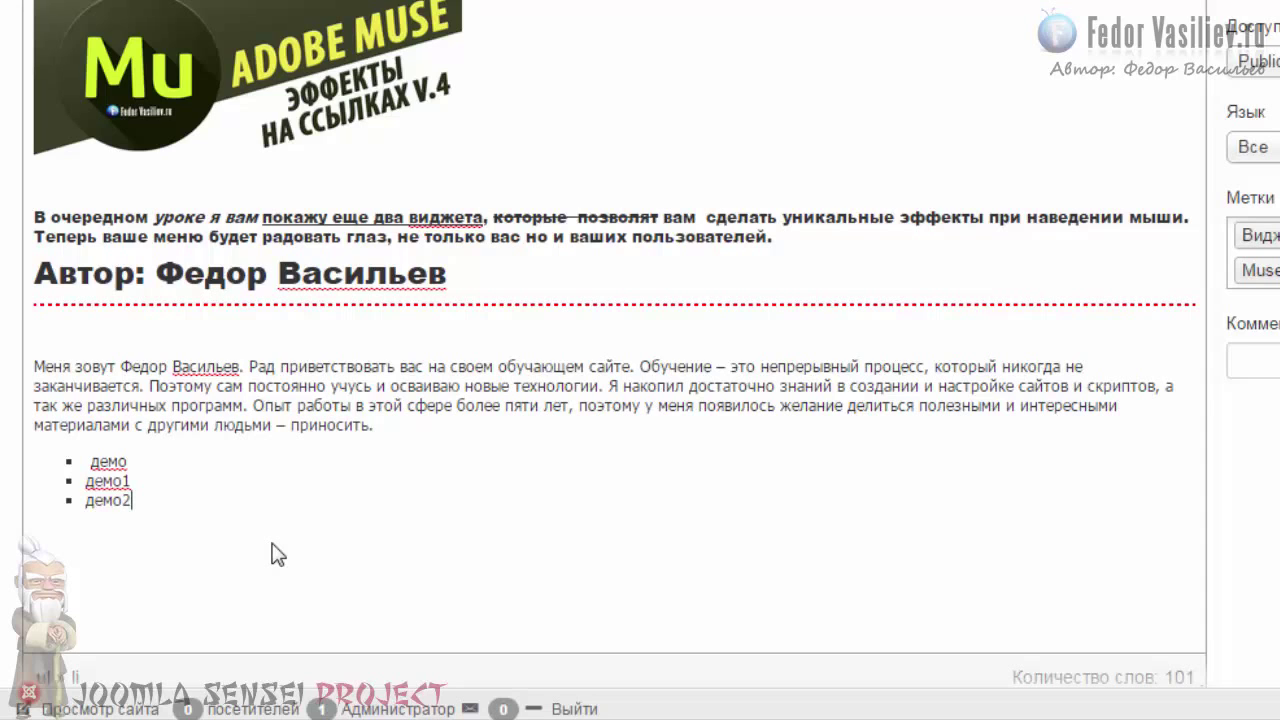
Remove the bulleted list formatting from the three demo items so they become plain paragraphs.
{"action": "left_click_drag", "start_coordinate": [157, 500], "coordinate": [62, 462]}
{"action": "scroll", "coordinate": [312, 531], "scroll_direction": "up", "scroll_amount": 3}
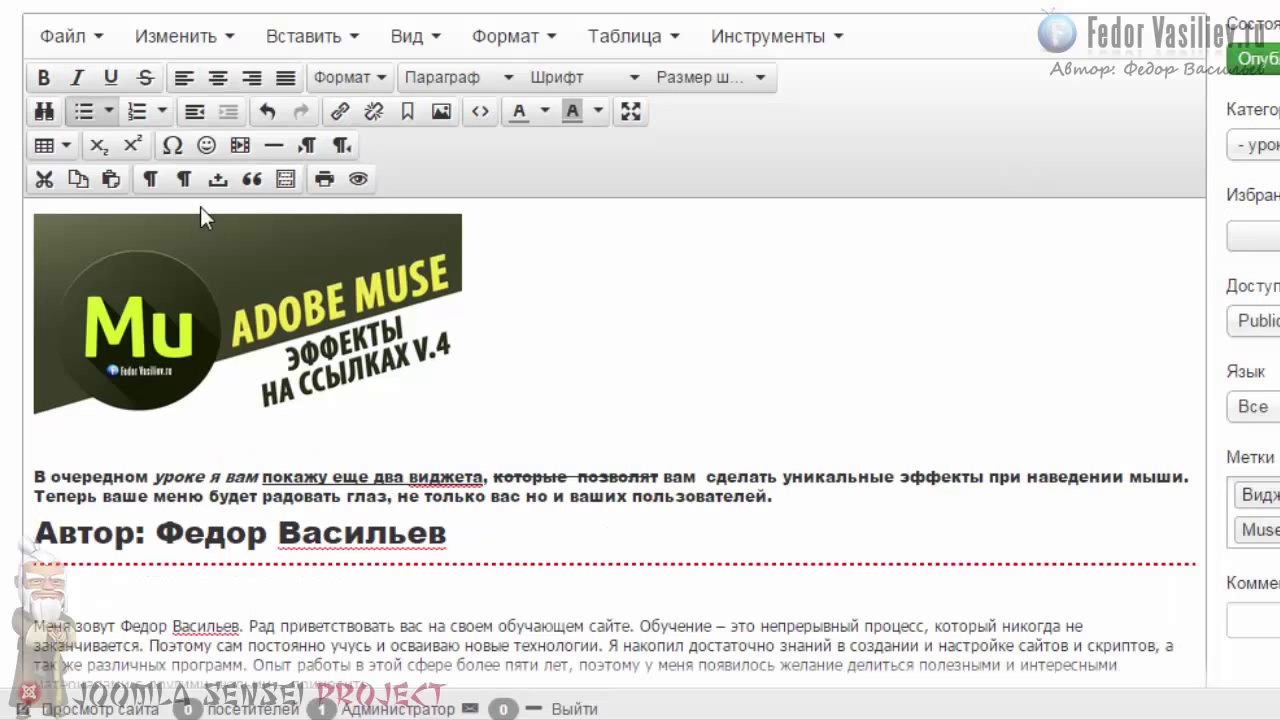
{"action": "left_click", "coordinate": [86, 111]}
{"action": "scroll", "coordinate": [180, 350], "scroll_direction": "down", "scroll_amount": 3}
{"action": "left_click", "coordinate": [98, 414]}
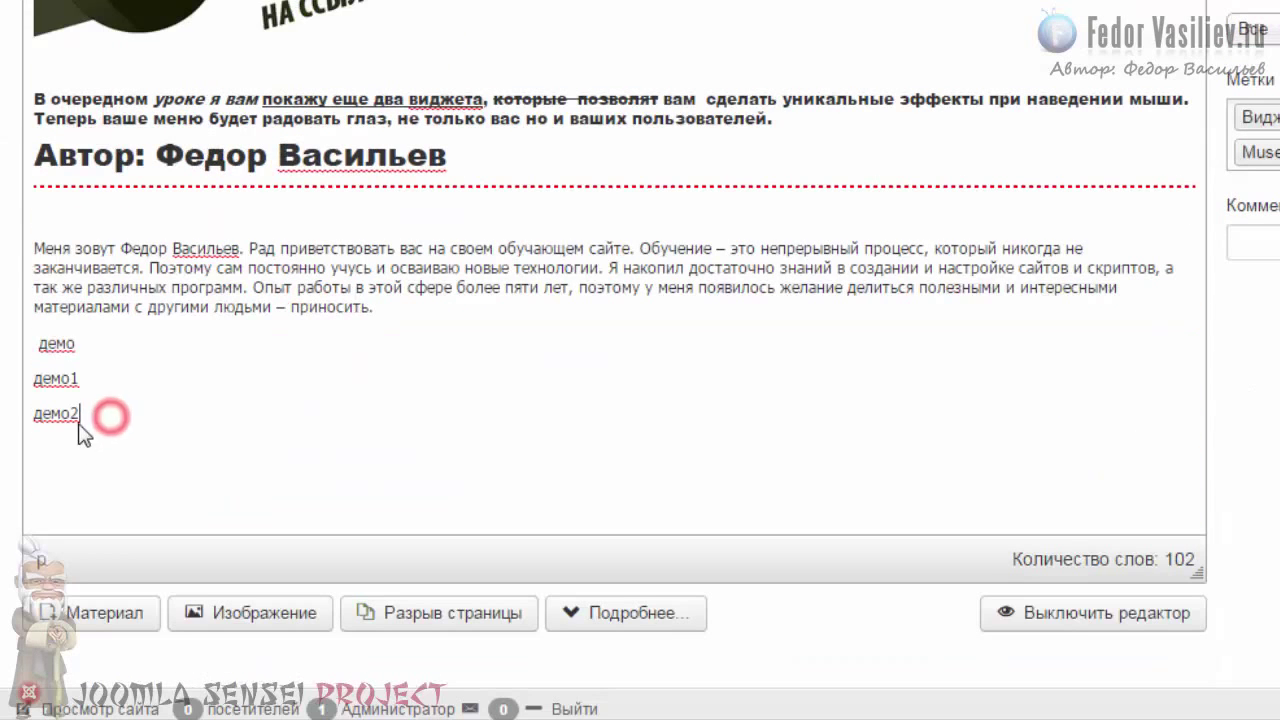
{"action": "left_click", "coordinate": [43, 376]}
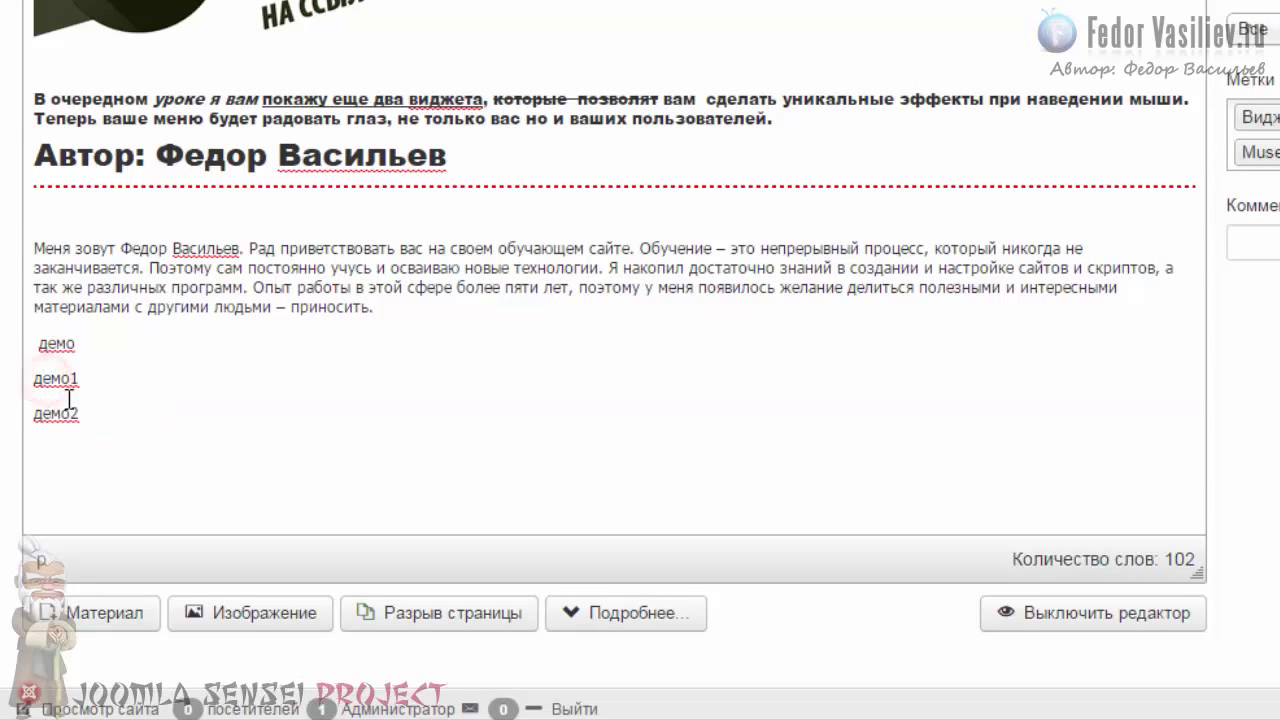
Convert the three demo paragraphs into a numbered list in the default number style.
{"action": "left_click", "coordinate": [74, 412]}
{"action": "key", "text": "shift+Up"}
{"action": "key", "text": "shift+Up"}
{"action": "scroll", "coordinate": [257, 434], "scroll_direction": "up", "scroll_amount": 4}
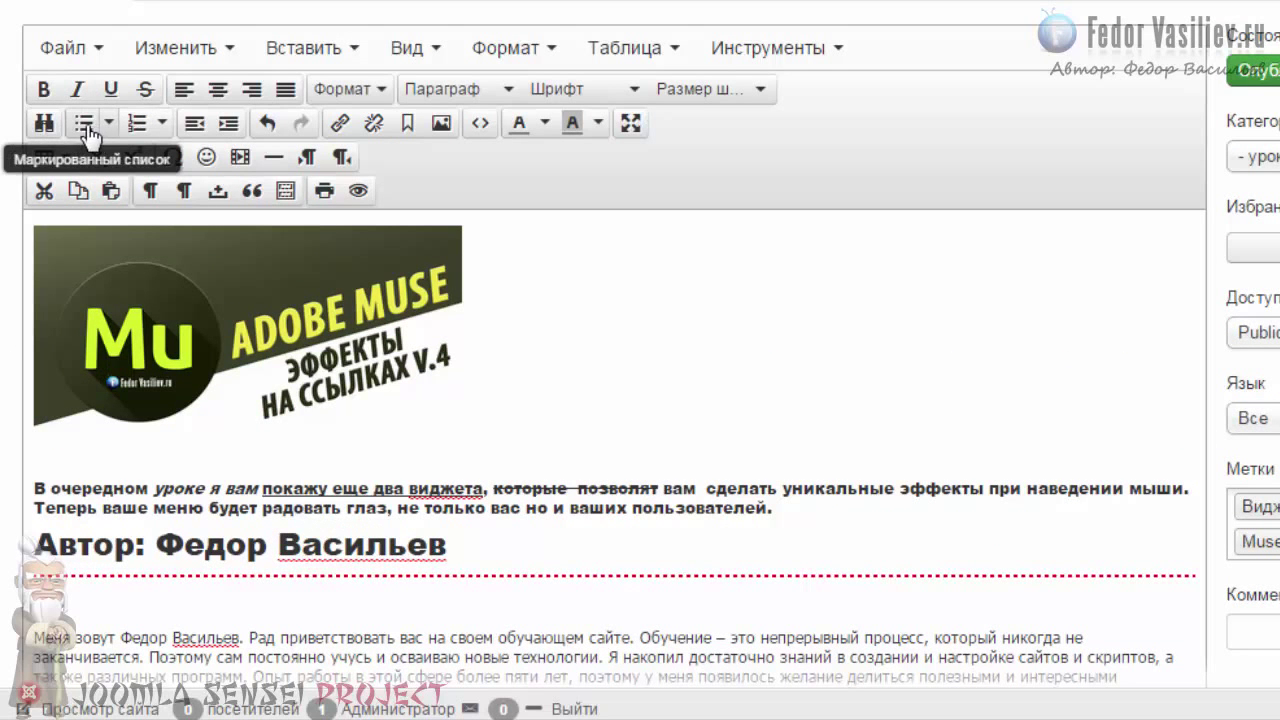
{"action": "left_click", "coordinate": [162, 124]}
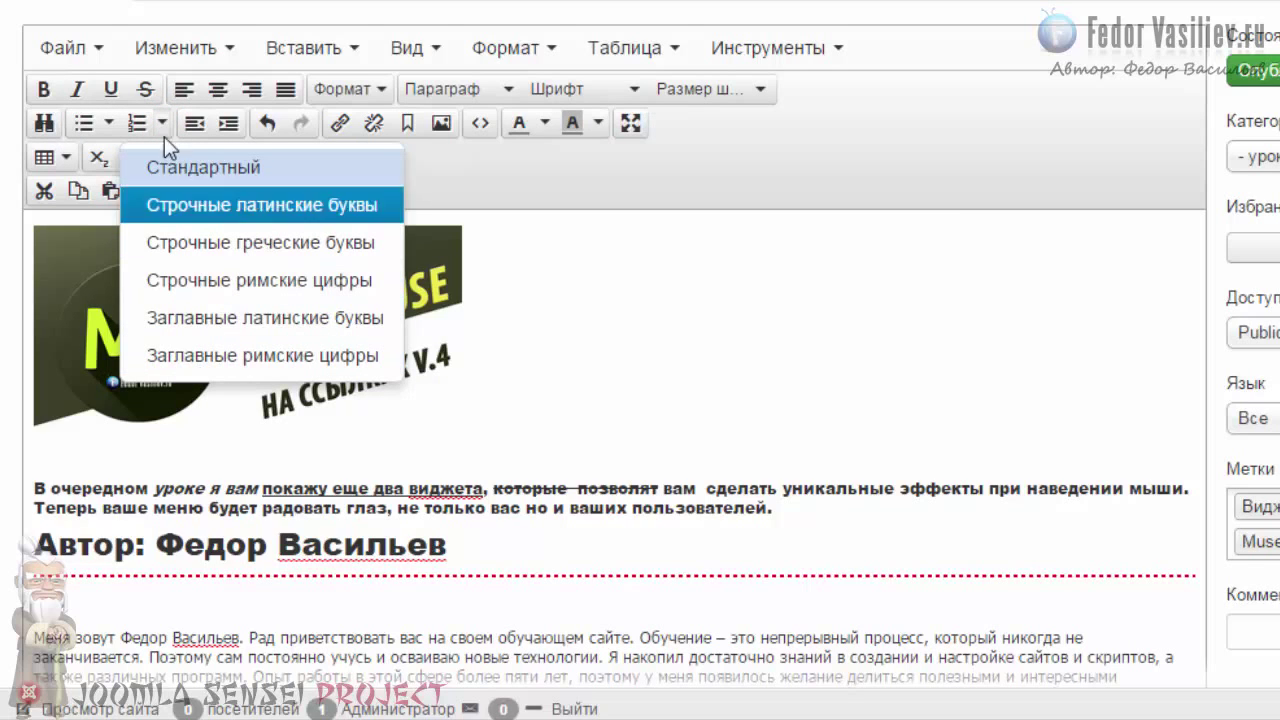
{"action": "left_click", "coordinate": [162, 123]}
{"action": "left_click", "coordinate": [133, 123]}
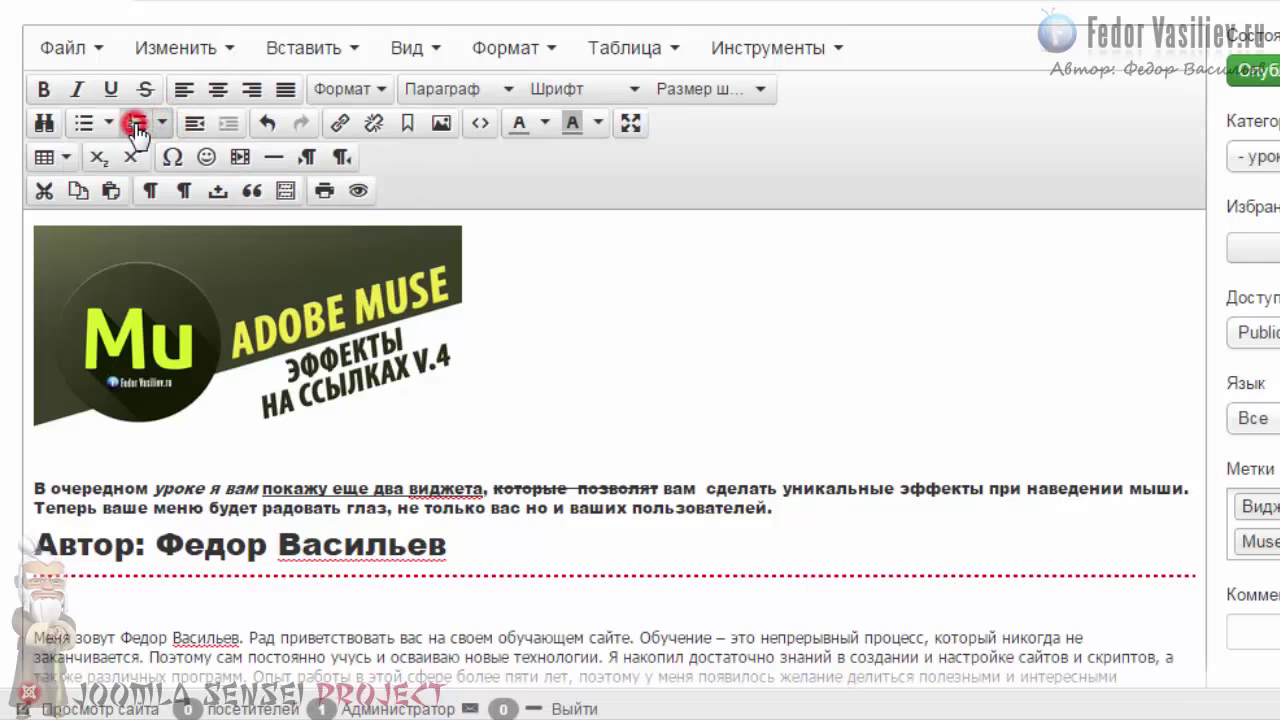
{"action": "scroll", "coordinate": [242, 418], "scroll_direction": "down", "scroll_amount": 3}
{"action": "left_click", "coordinate": [88, 503]}
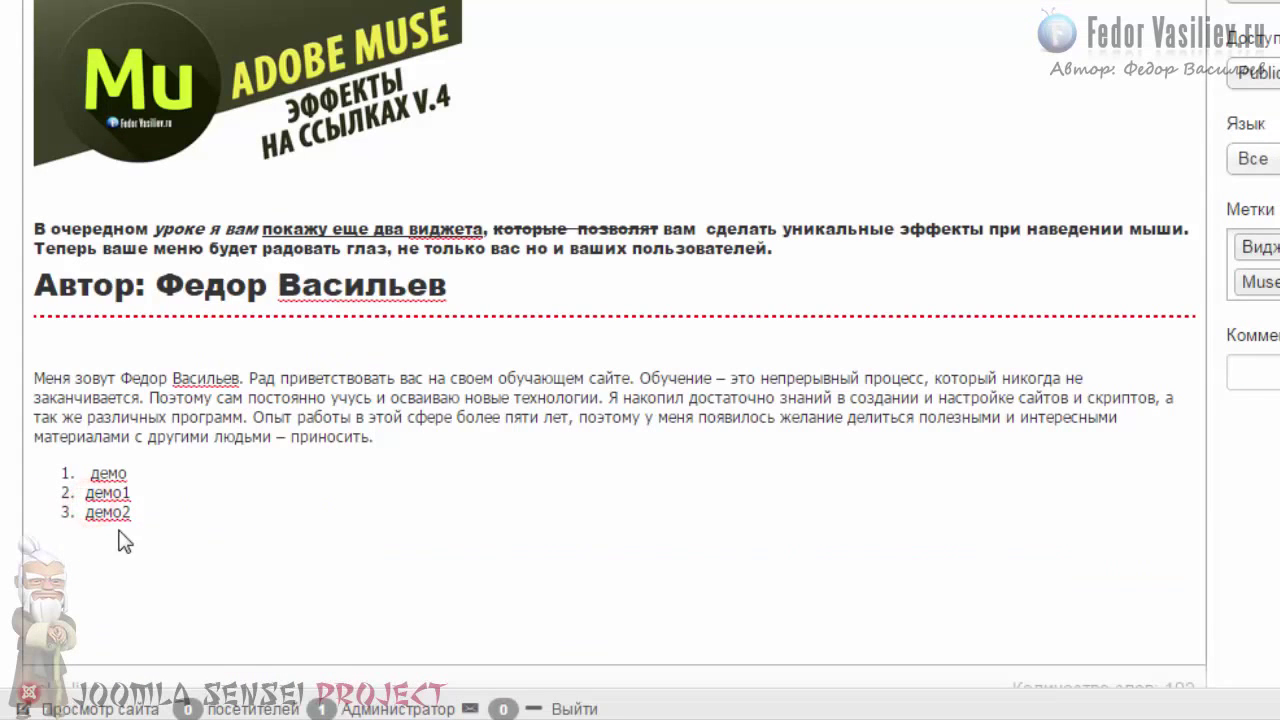
Add an empty fourth item after "демо2" in the numbered list and remove it again, repeating the change.
{"action": "left_click_drag", "start_coordinate": [128, 513], "coordinate": [90, 475]}
{"action": "left_click", "coordinate": [98, 522]}
{"action": "left_click", "coordinate": [164, 516]}
{"action": "key", "text": "Return"}
{"action": "key", "text": "BackSpace"}
{"action": "scroll", "coordinate": [148, 510], "scroll_direction": "down", "scroll_amount": 2}
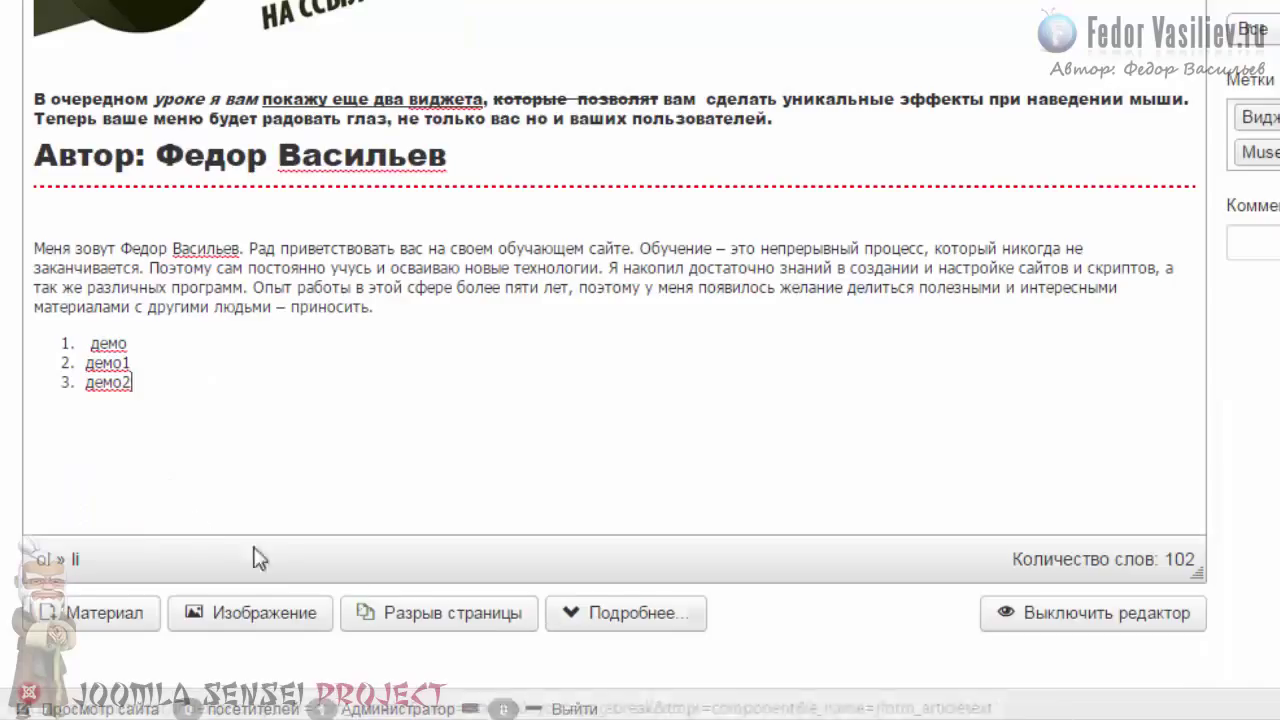
{"action": "key", "text": "Return"}
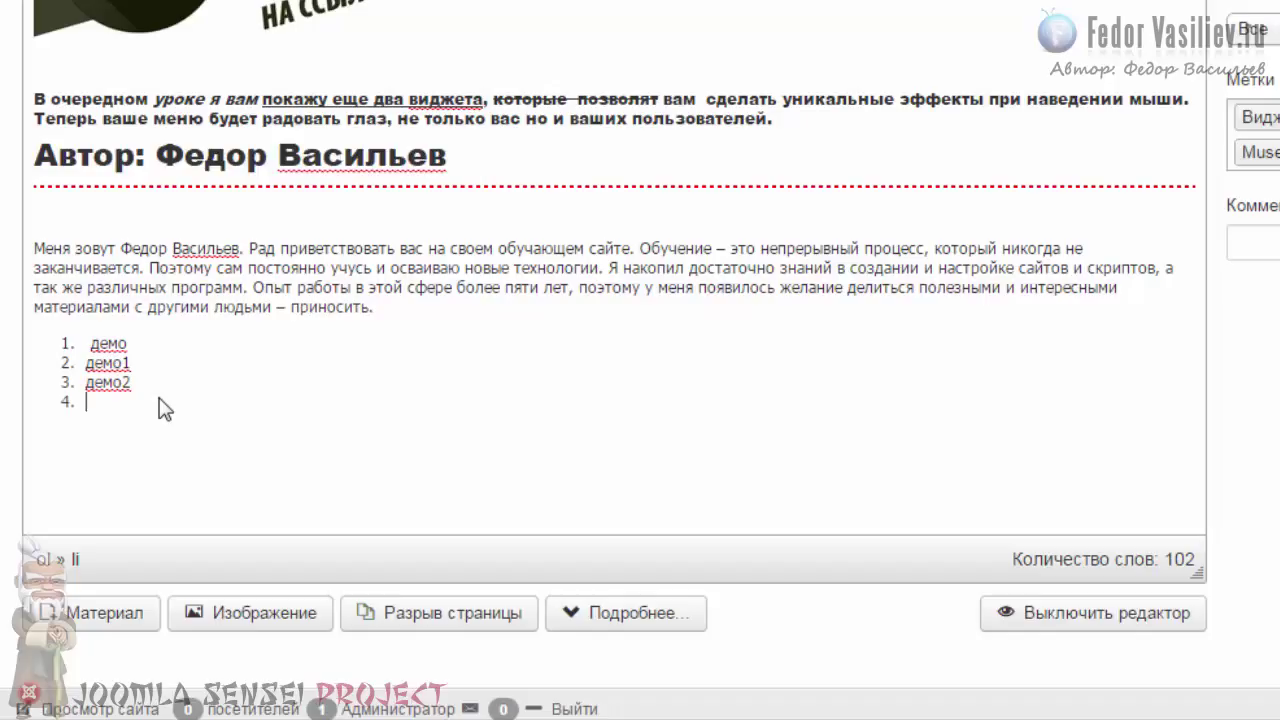
{"action": "key", "text": "Return"}
{"action": "key", "text": "BackSpace"}
{"action": "key", "text": "Return"}
{"action": "key", "text": "BackSpace"}
Open the article's source code and examine its HTML, especially the ol and li tags of the numbered list.
{"action": "scroll", "coordinate": [165, 407], "scroll_direction": "up", "scroll_amount": 5}
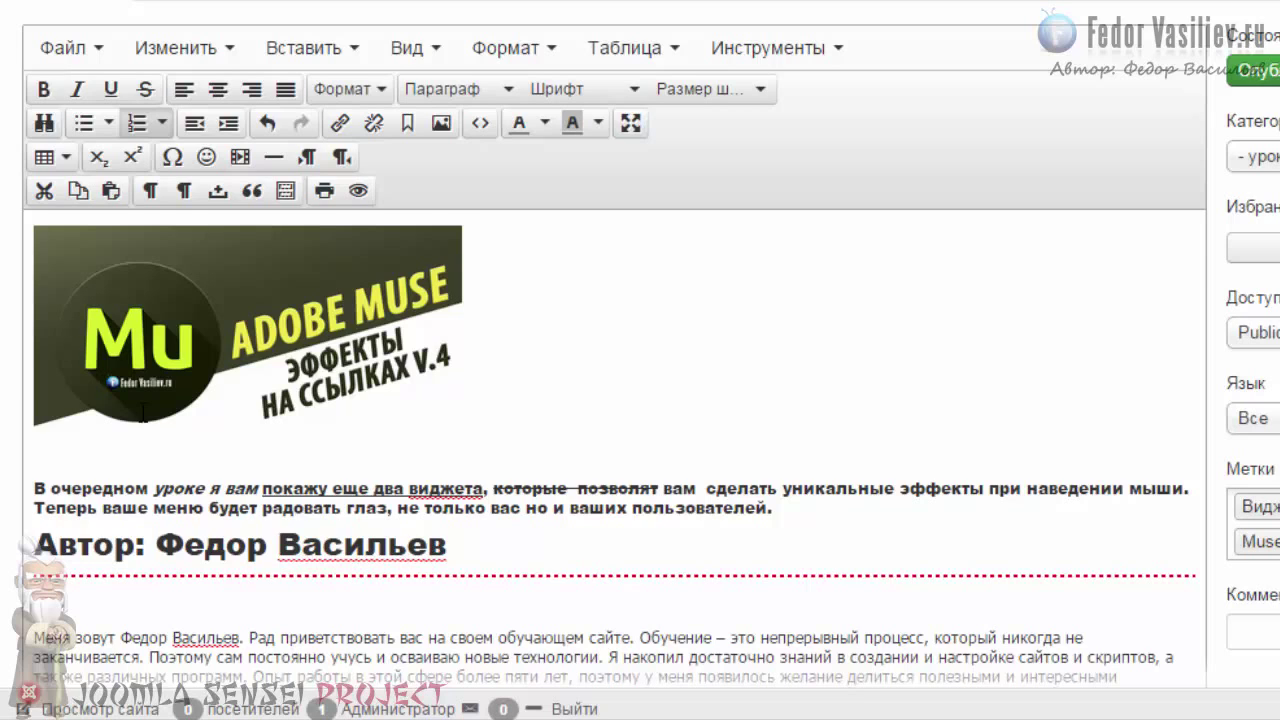
{"action": "scroll", "coordinate": [143, 413], "scroll_direction": "down", "scroll_amount": 2}
{"action": "scroll", "coordinate": [143, 413], "scroll_direction": "up", "scroll_amount": 2}
{"action": "left_click", "coordinate": [484, 128]}
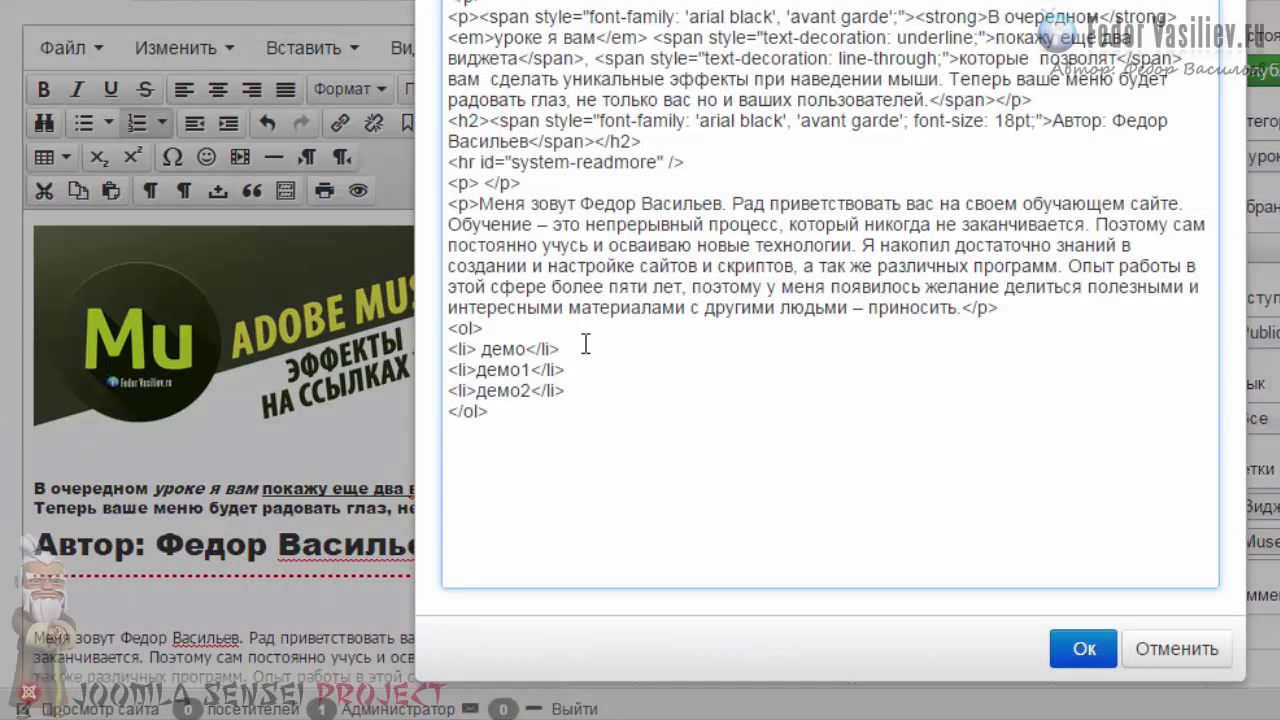
{"action": "left_click_drag", "start_coordinate": [535, 412], "coordinate": [497, 23]}
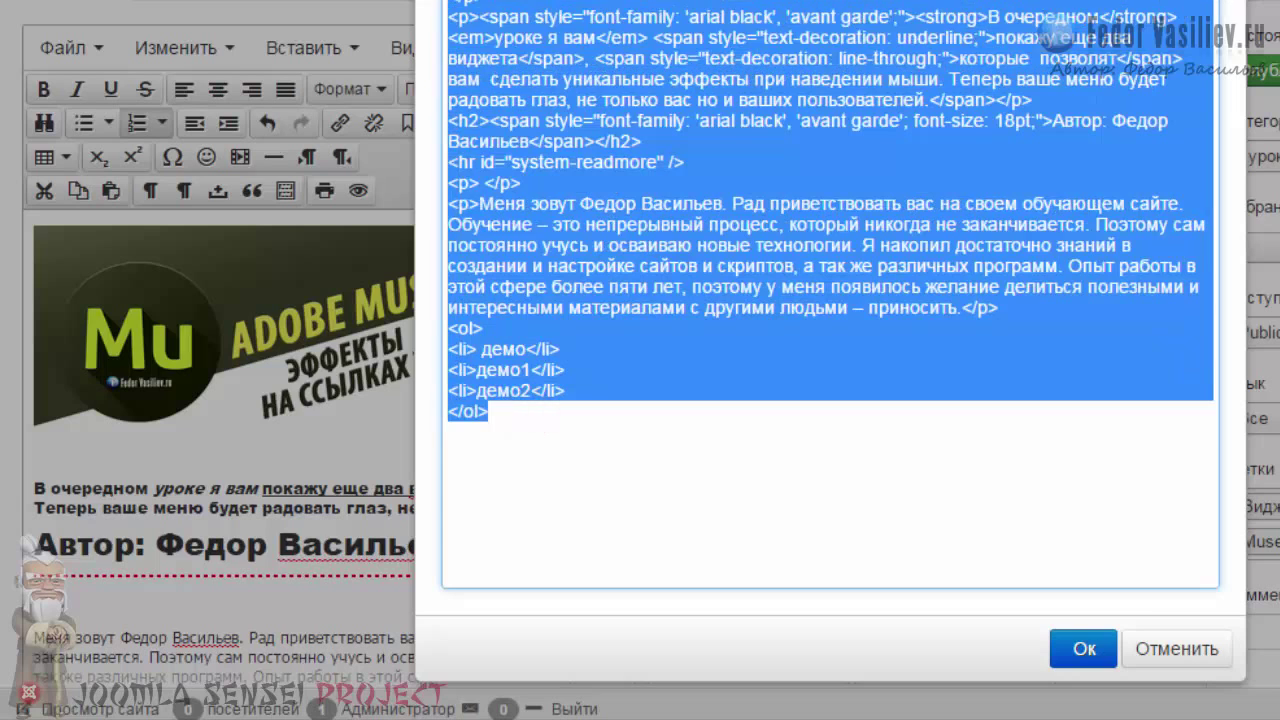
{"action": "left_click", "coordinate": [497, 23]}
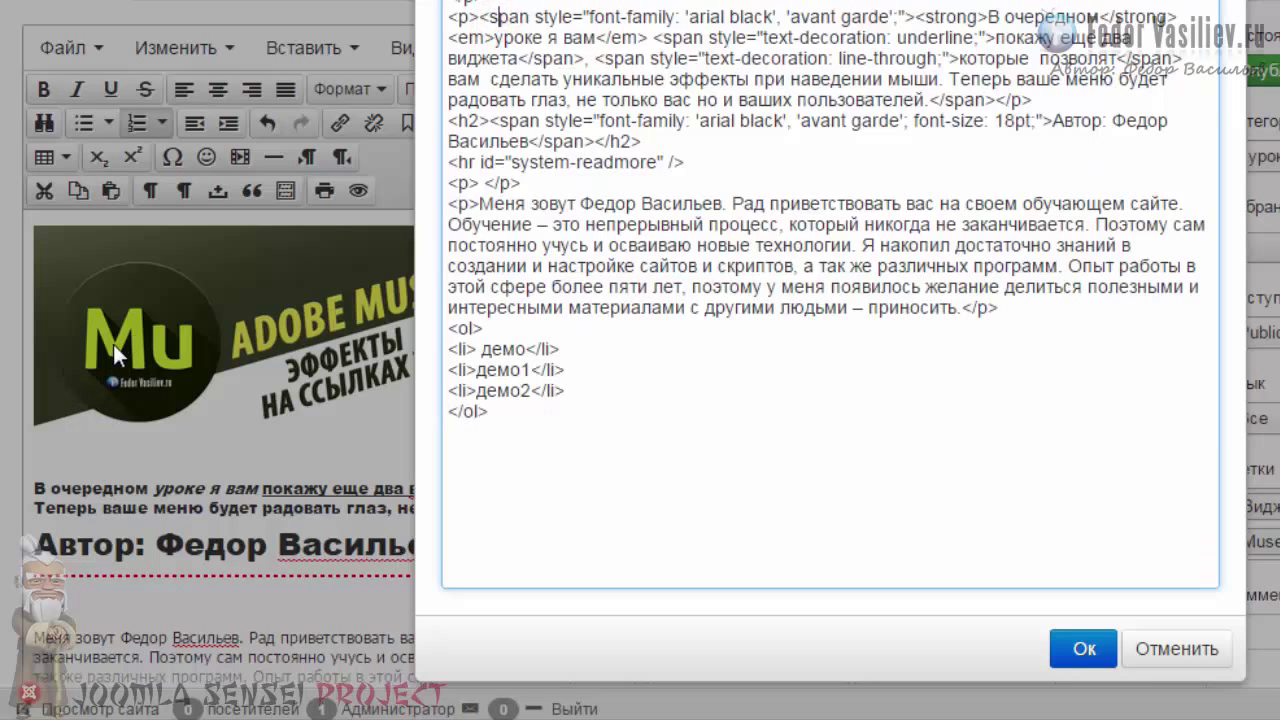
{"action": "left_click_drag", "start_coordinate": [517, 417], "coordinate": [430, 348]}
{"action": "left_click", "coordinate": [541, 436]}
{"action": "double_click", "coordinate": [472, 329]}
{"action": "left_click", "coordinate": [475, 333]}
{"action": "left_click_drag", "start_coordinate": [478, 350], "coordinate": [448, 350]}
{"action": "left_click_drag", "start_coordinate": [492, 414], "coordinate": [426, 327]}
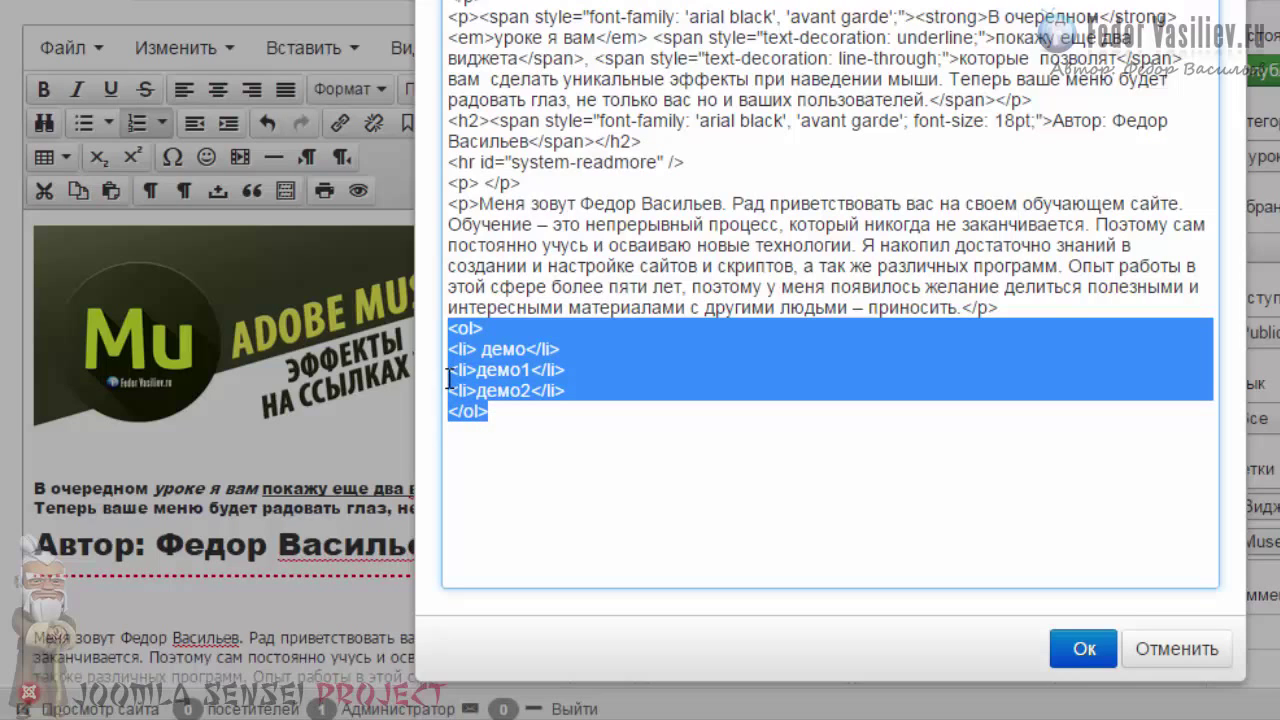
Add a line containing 1 after the closing ol tag in the source code and apply it to the article.
{"action": "left_click", "coordinate": [489, 425]}
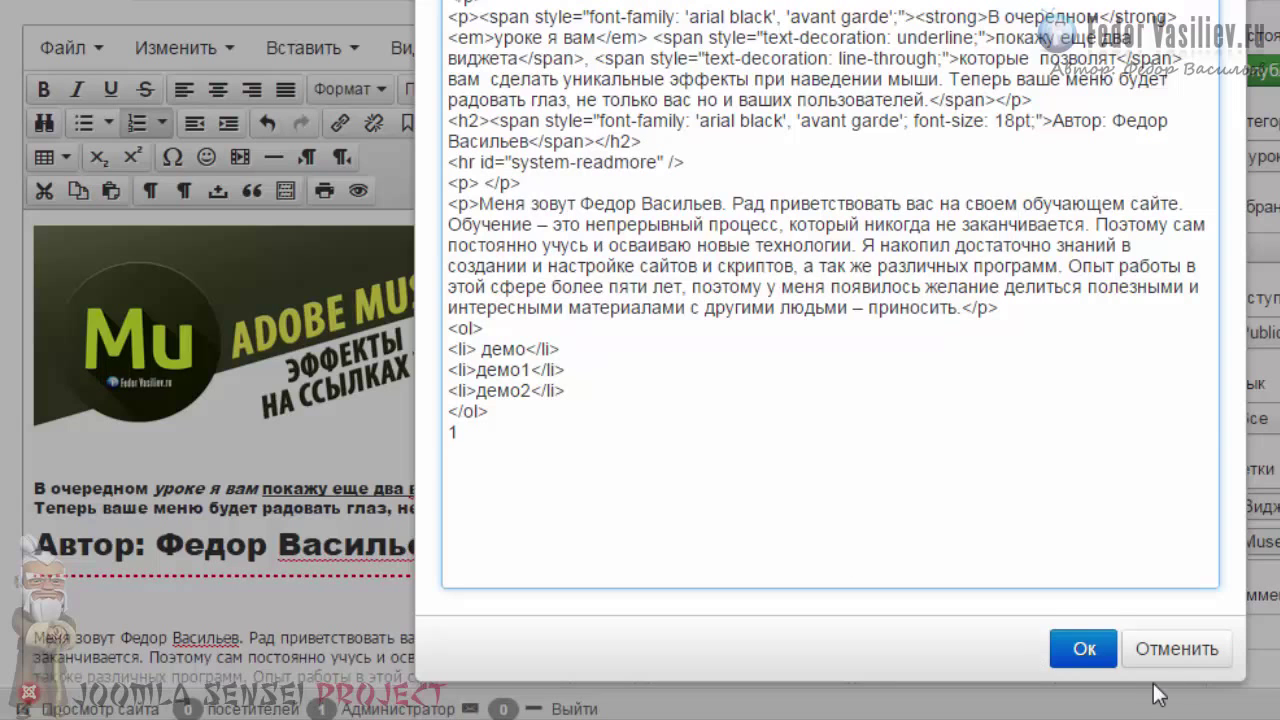
{"action": "left_click", "coordinate": [1084, 650]}
{"action": "scroll", "coordinate": [654, 620], "scroll_direction": "down", "scroll_amount": 3}
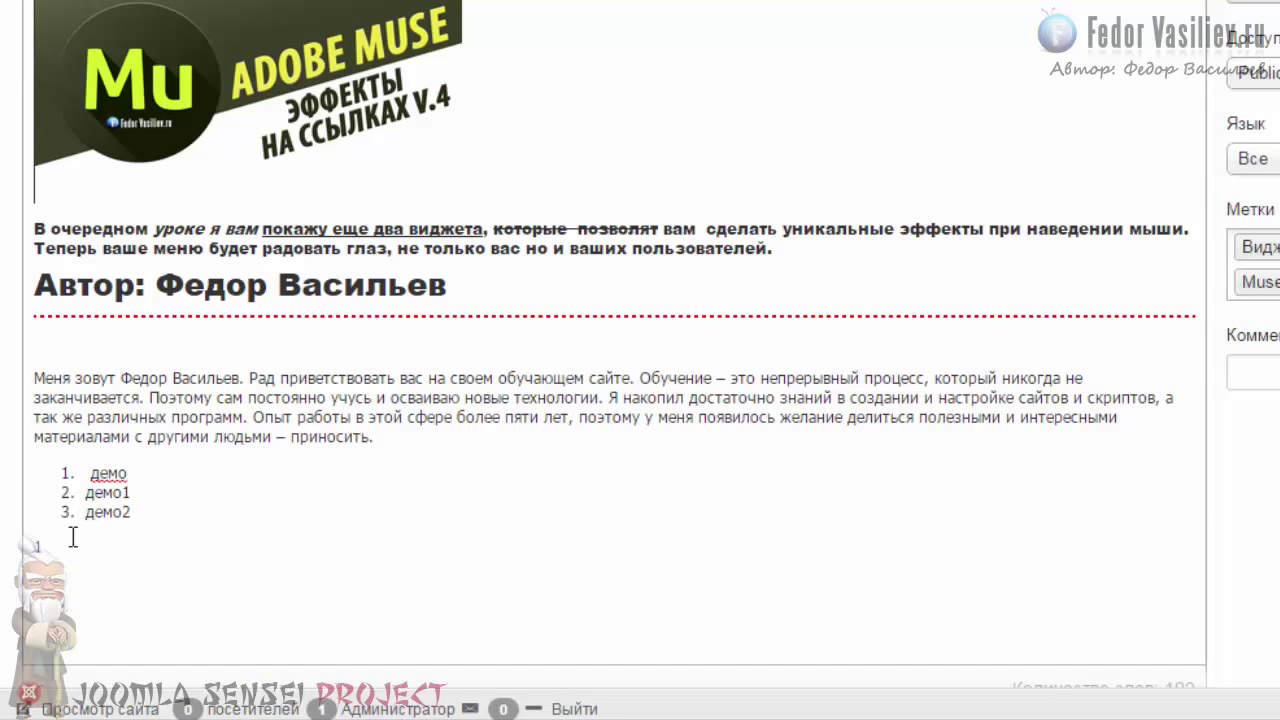
Delete the paragraph containing 1 below the numbered list.
{"action": "left_click_drag", "start_coordinate": [30, 546], "coordinate": [47, 551]}
{"action": "left_click", "coordinate": [72, 552]}
{"action": "key", "text": "BackSpace"}
{"action": "scroll", "coordinate": [303, 543], "scroll_direction": "up", "scroll_amount": 3}
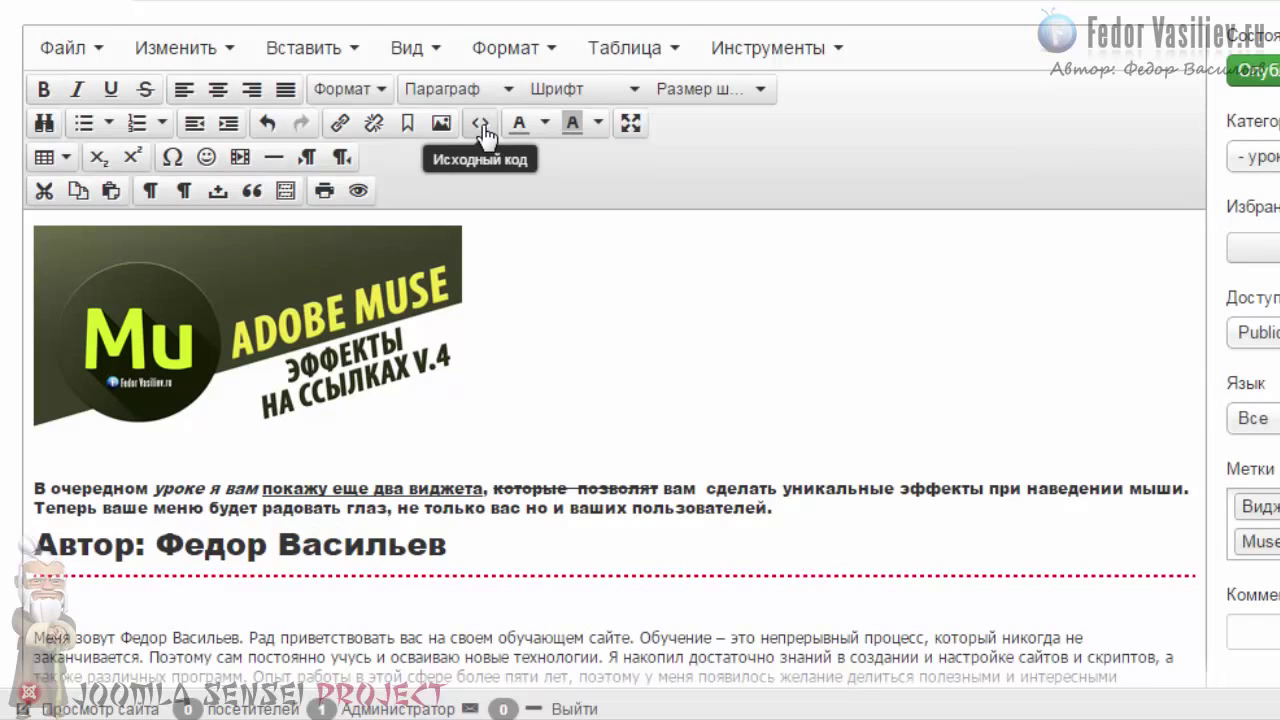
{"action": "left_click", "coordinate": [1193, 581]}
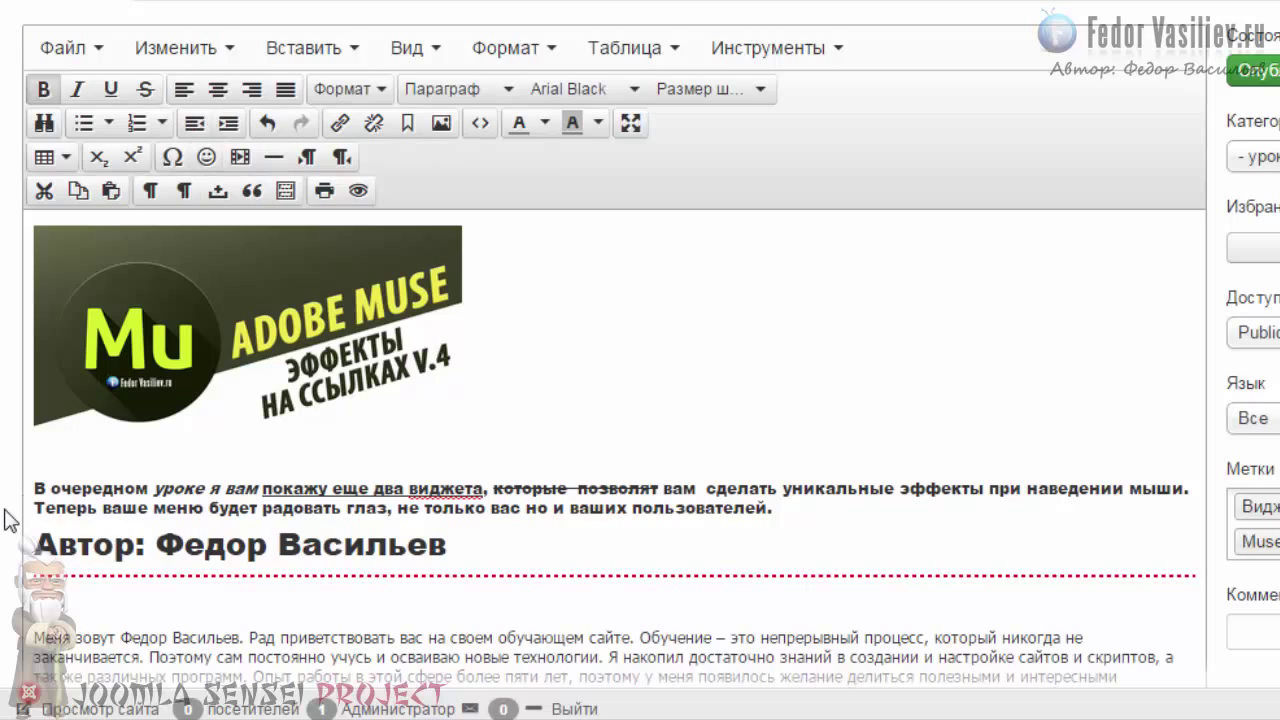
Indent the bold introductory paragraph one level and remove the indentation again.
{"action": "left_click", "coordinate": [34, 482]}
{"action": "left_click", "coordinate": [228, 122]}
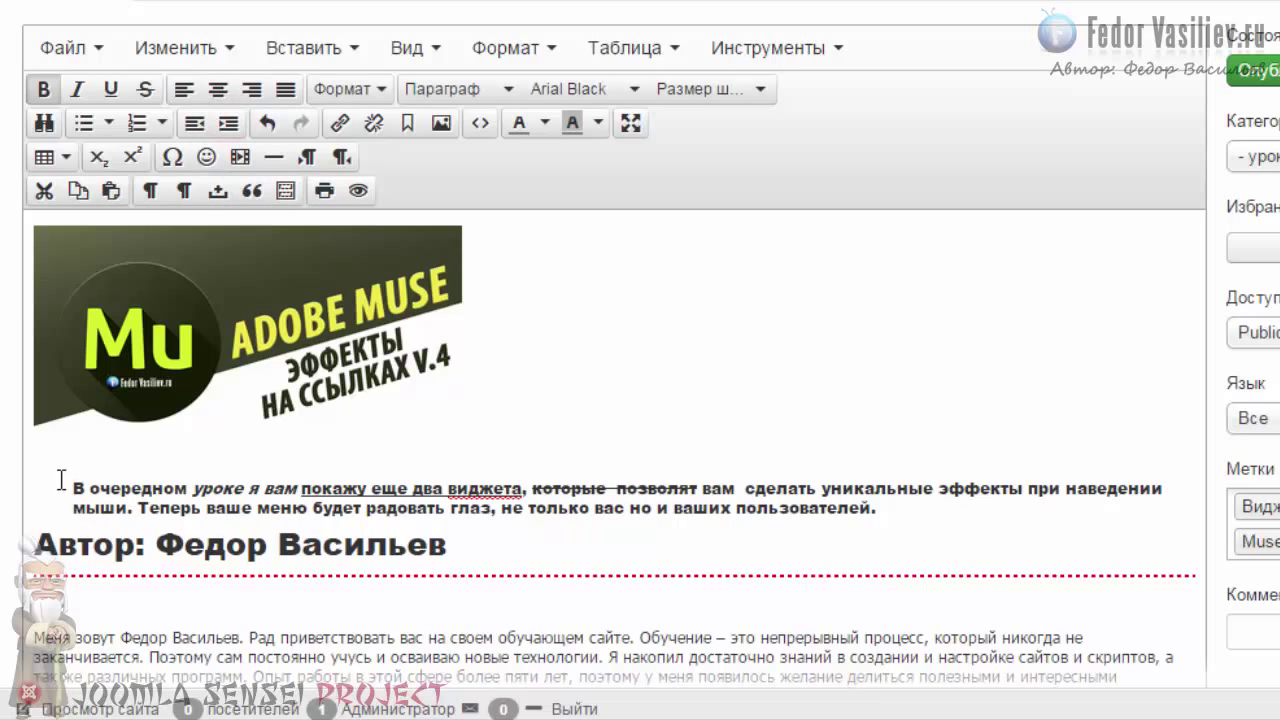
{"action": "left_click", "coordinate": [194, 124]}
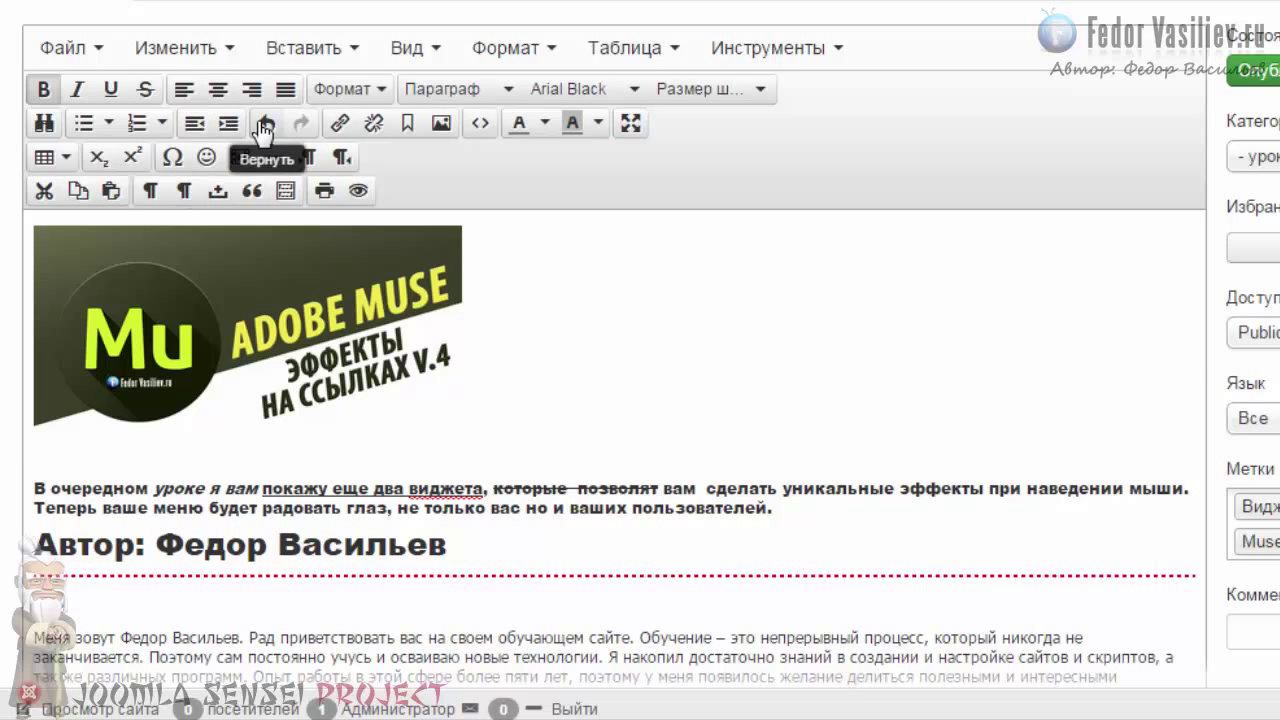
{"action": "scroll", "coordinate": [355, 488], "scroll_direction": "down", "scroll_amount": 2}
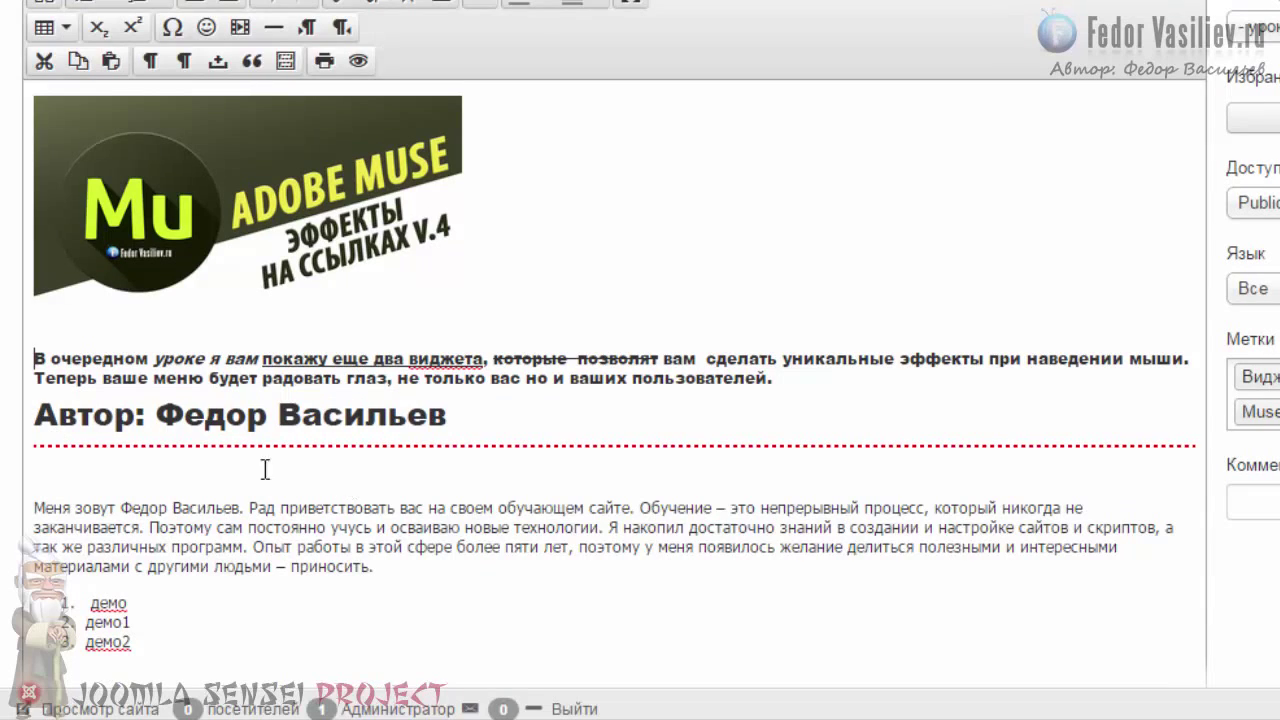
{"action": "scroll", "coordinate": [226, 466], "scroll_direction": "up", "scroll_amount": 2}
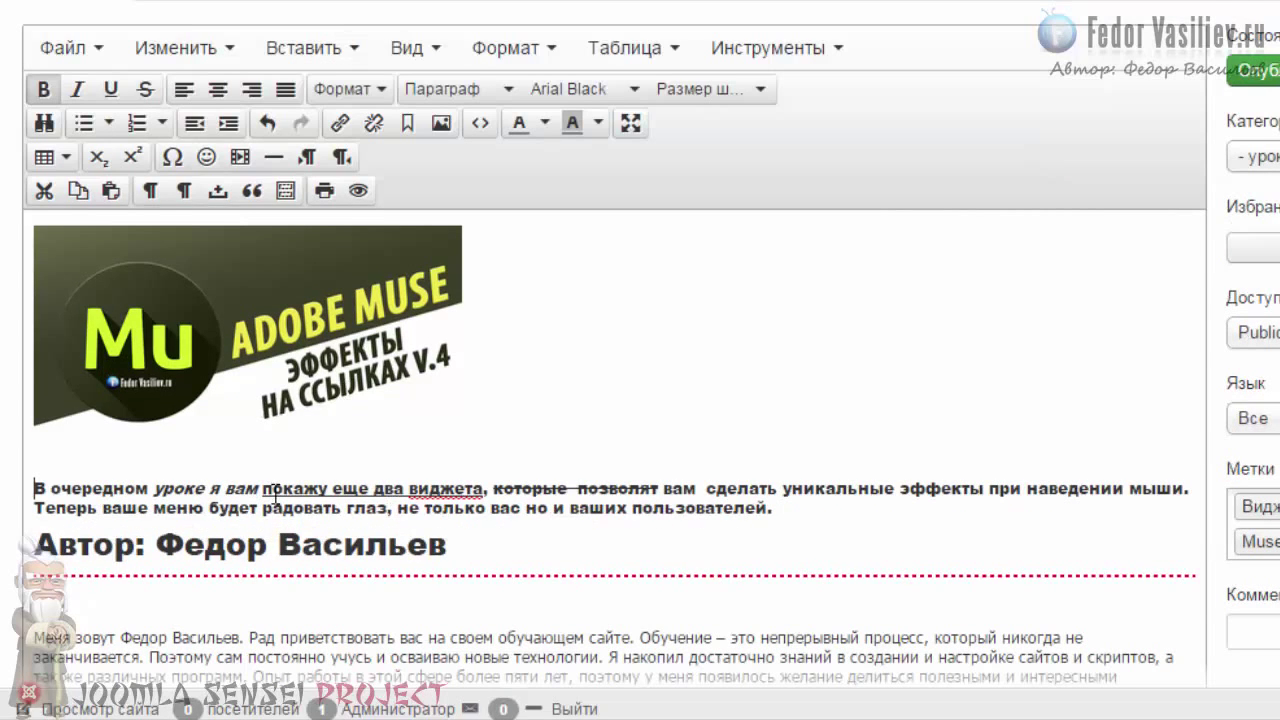
Undo the paragraph indentation changes, the deletion of the paragraph containing 1, and its insertion below the numbered list.
{"action": "left_click", "coordinate": [267, 123]}
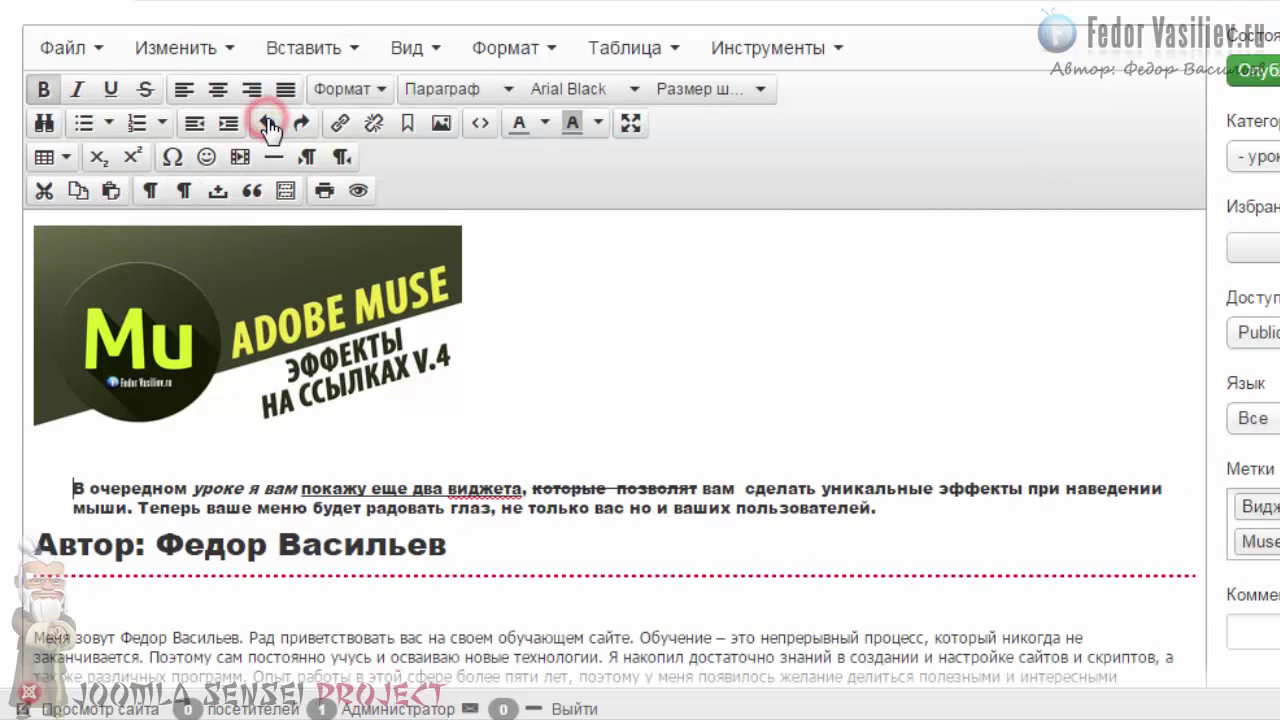
{"action": "left_click", "coordinate": [267, 123]}
{"action": "left_click", "coordinate": [267, 123]}
{"action": "left_click", "coordinate": [267, 123]}
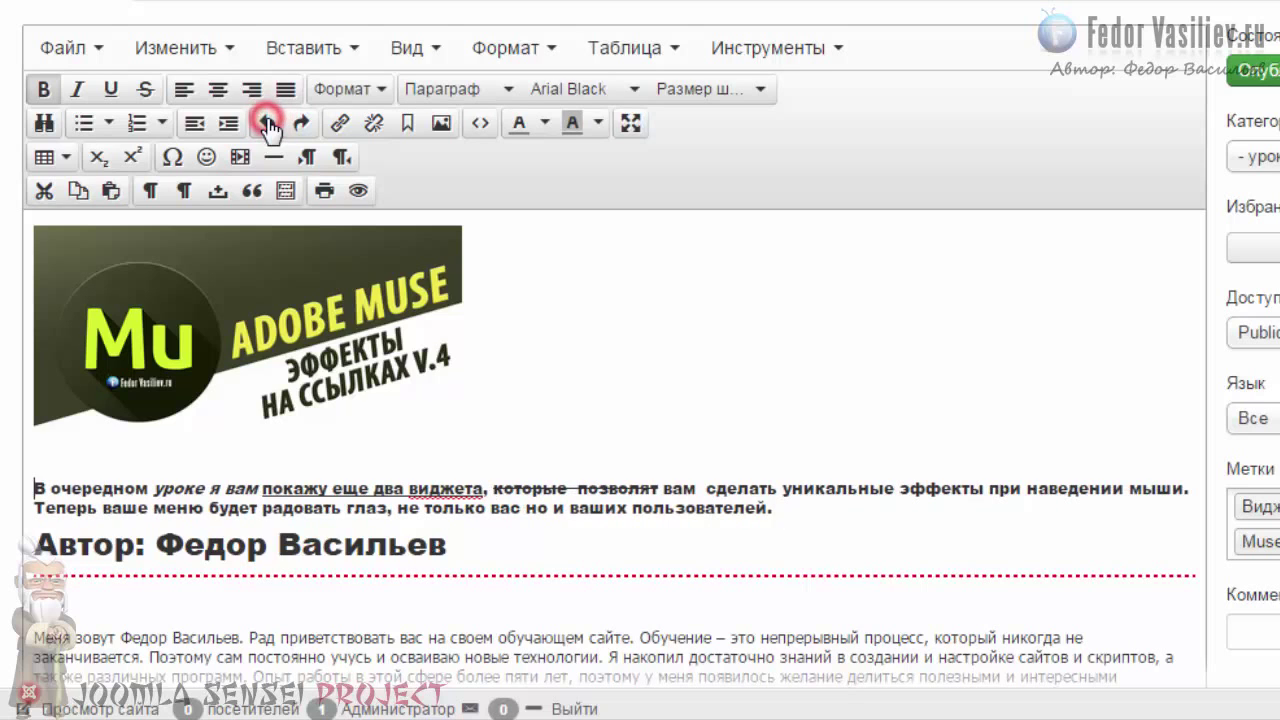
{"action": "left_click", "coordinate": [267, 123]}
{"action": "left_click", "coordinate": [267, 123]}
{"action": "scroll", "coordinate": [267, 123], "scroll_direction": "down", "scroll_amount": 5}
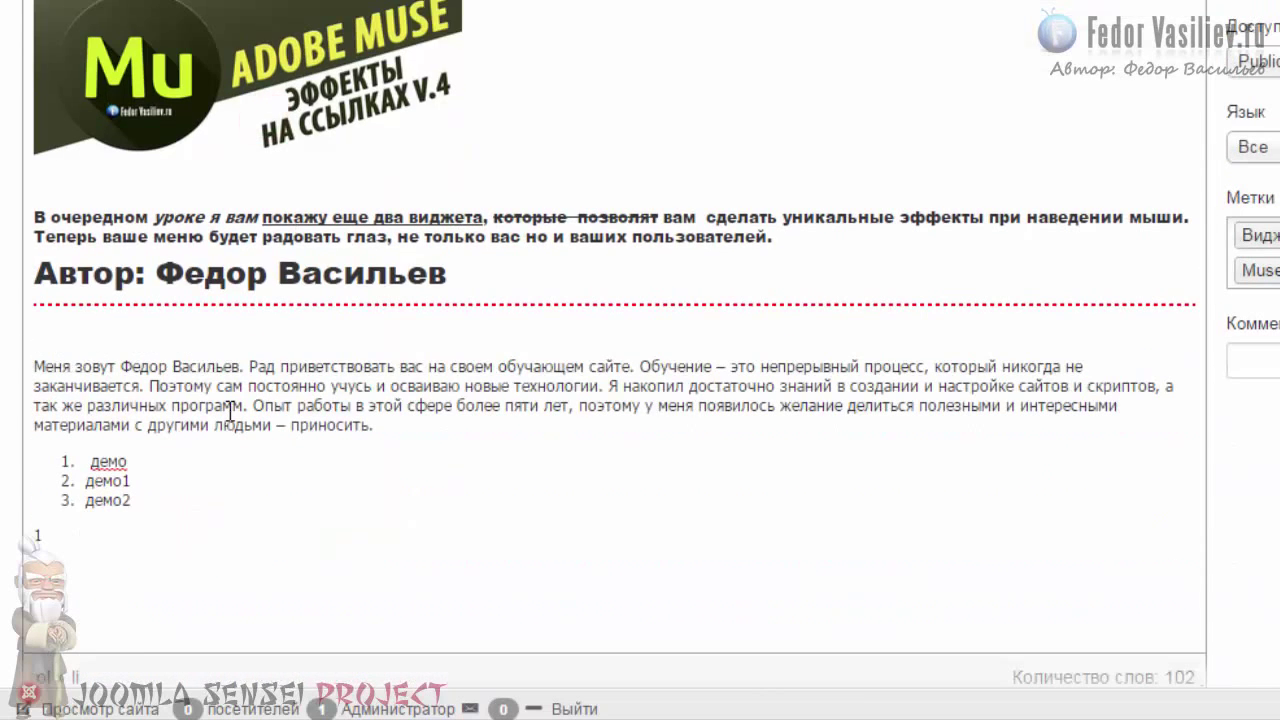
{"action": "scroll", "coordinate": [130, 500], "scroll_direction": "up", "scroll_amount": 4}
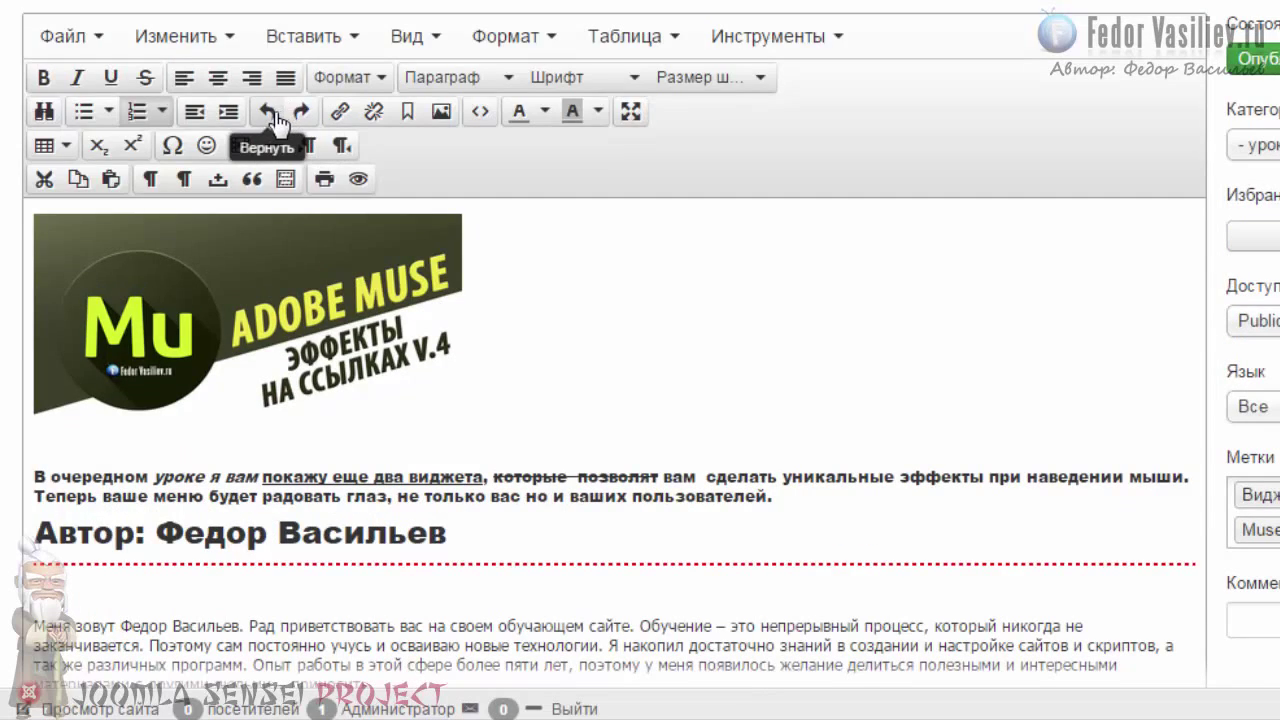
{"action": "scroll", "coordinate": [310, 296], "scroll_direction": "down", "scroll_amount": 2}
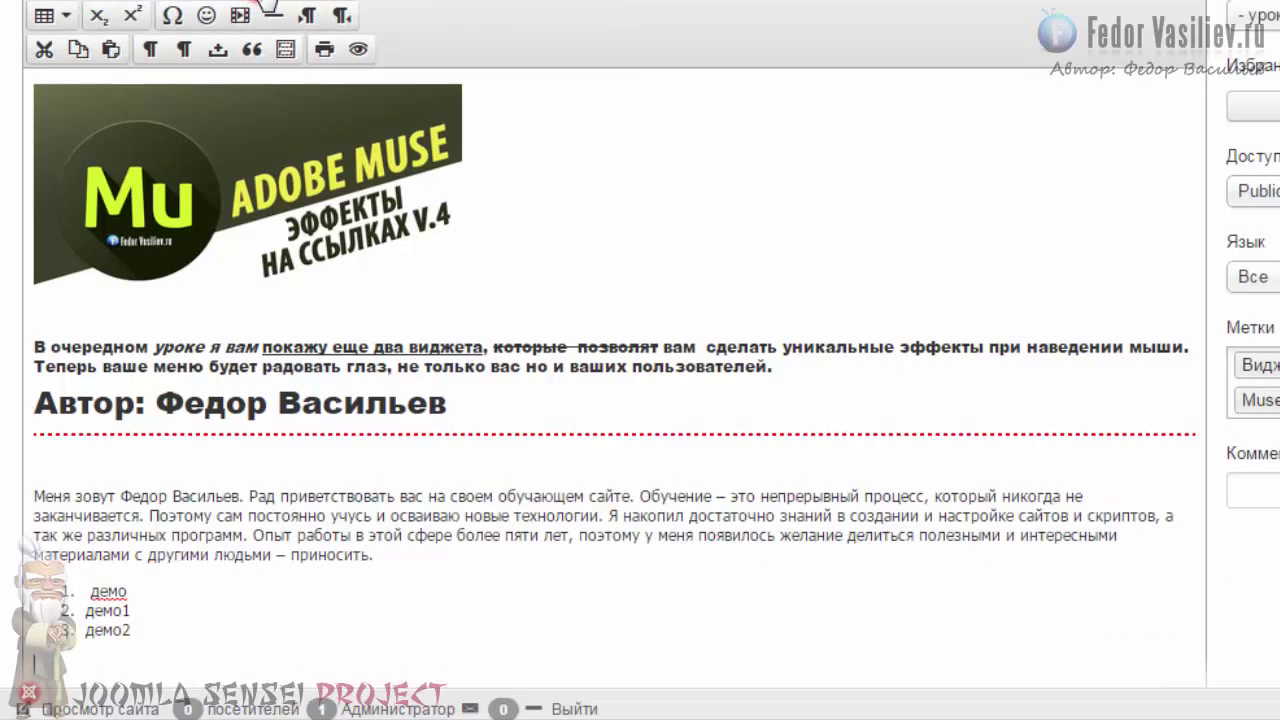
Undo the list's conversion to numbered and the addition of the items "демо1" and "демо2".
{"action": "key", "text": "Return"}
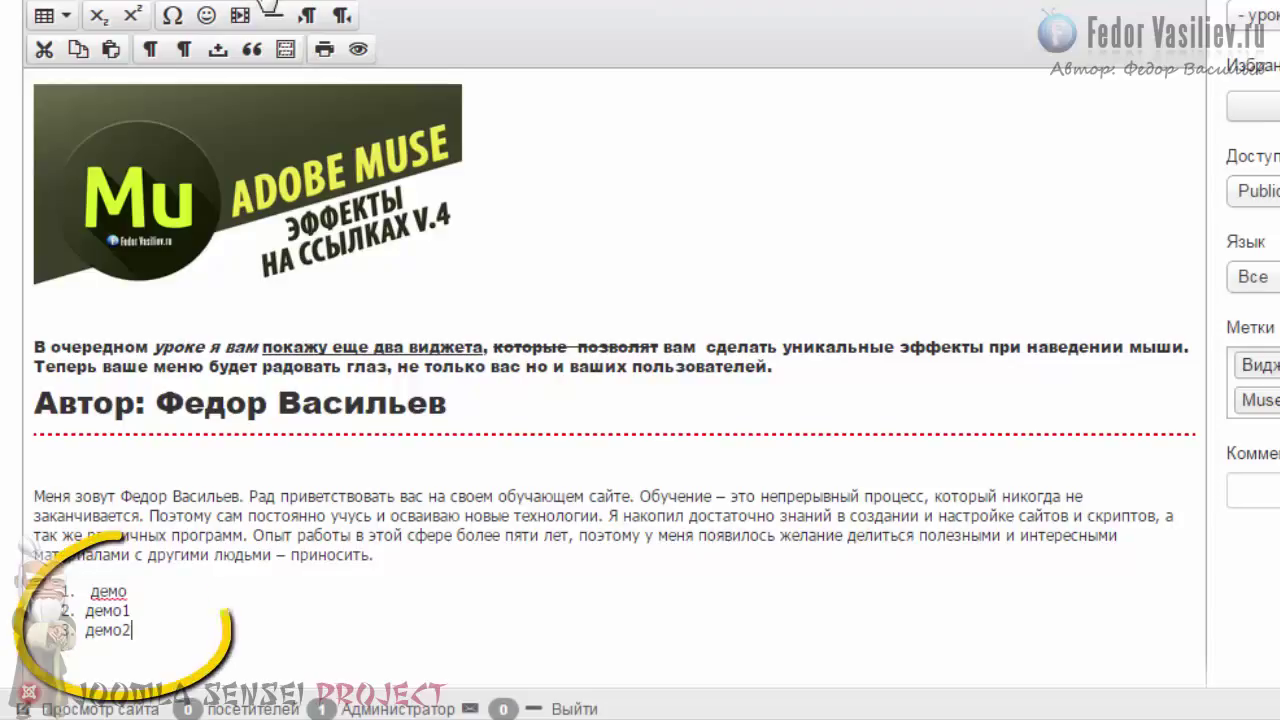
{"action": "key", "text": "shift+Up"}
{"action": "key", "text": "shift+Up"}
{"action": "key", "text": "shift+Up"}
{"action": "left_click", "coordinate": [268, 6]}
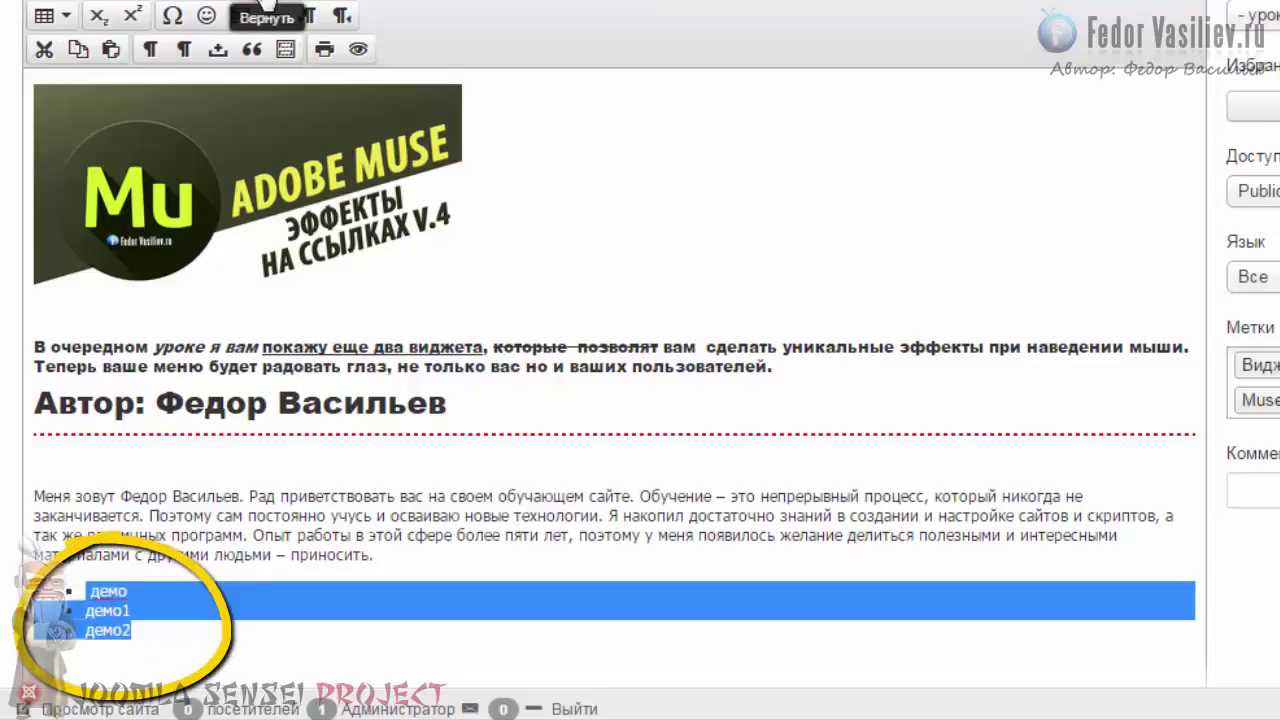
{"action": "left_click", "coordinate": [268, 6]}
{"action": "left_click", "coordinate": [268, 6]}
{"action": "left_click", "coordinate": [268, 6]}
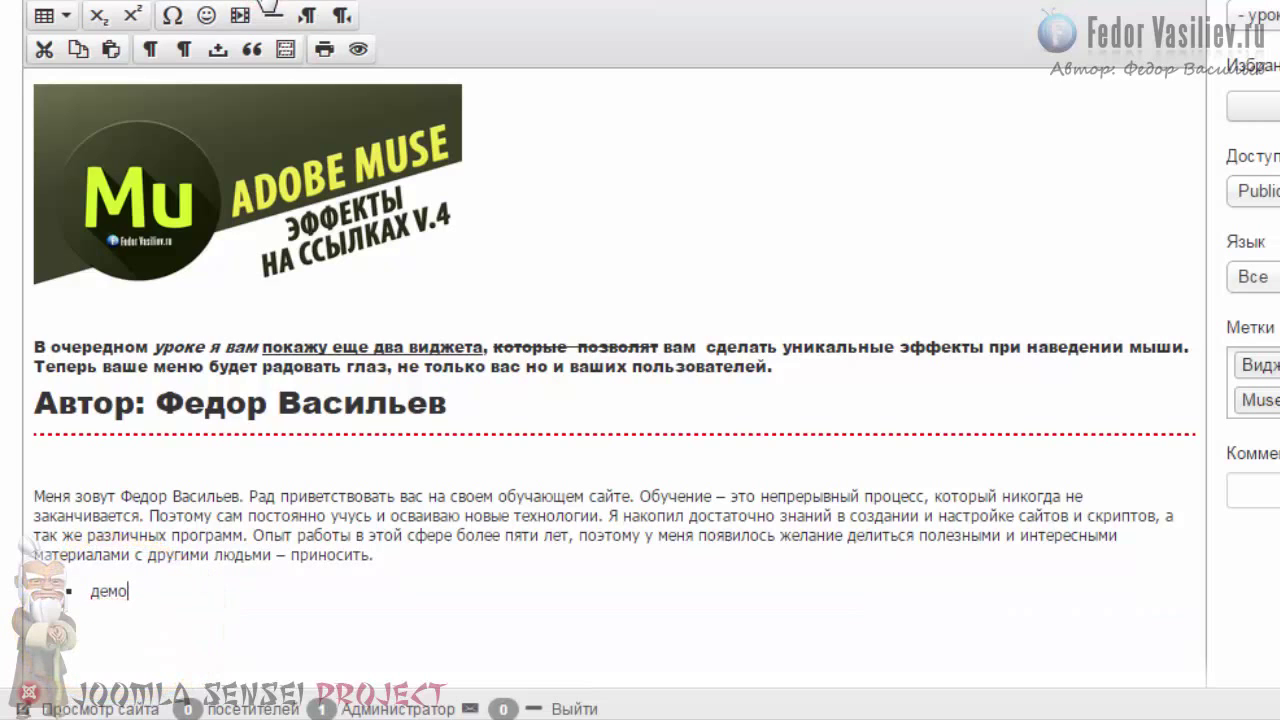
Undo the remaining bulleted item "демо" and the font size change of the author heading.
{"action": "left_click", "coordinate": [265, 5]}
{"action": "left_click", "coordinate": [265, 5]}
{"action": "left_click", "coordinate": [265, 5]}
{"action": "left_click", "coordinate": [265, 5]}
{"action": "scroll", "coordinate": [327, 228], "scroll_direction": "up", "scroll_amount": 2}
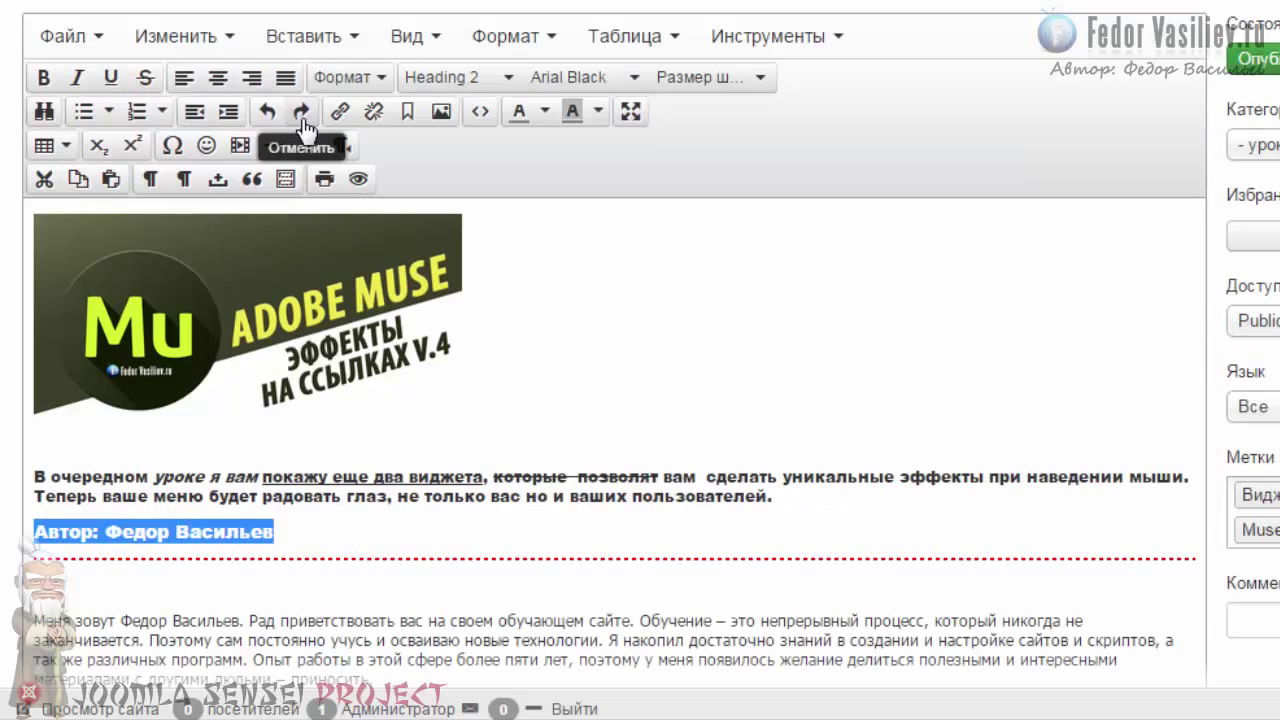
Redo the author heading's 18pt font size and deselect the heading.
{"action": "left_click", "coordinate": [305, 112]}
{"action": "scroll", "coordinate": [305, 112], "scroll_direction": "down", "scroll_amount": 4}
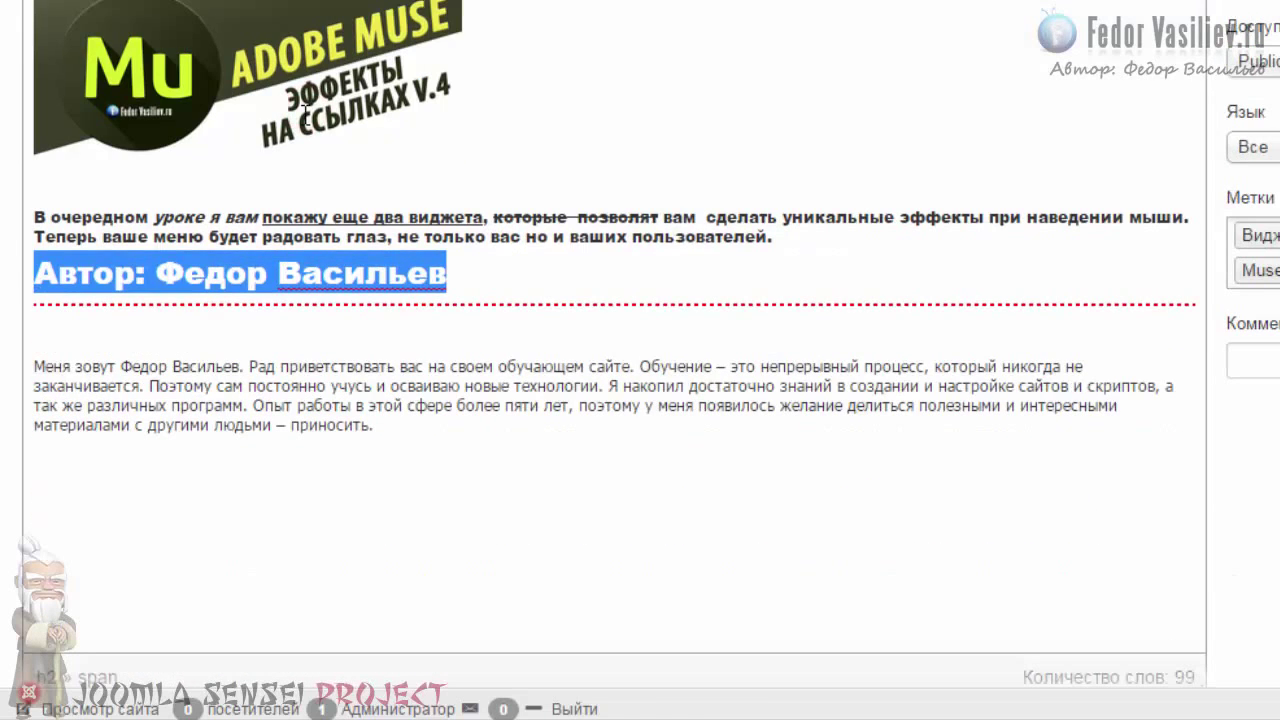
{"action": "scroll", "coordinate": [305, 112], "scroll_direction": "up", "scroll_amount": 4}
{"action": "left_click", "coordinate": [705, 580]}
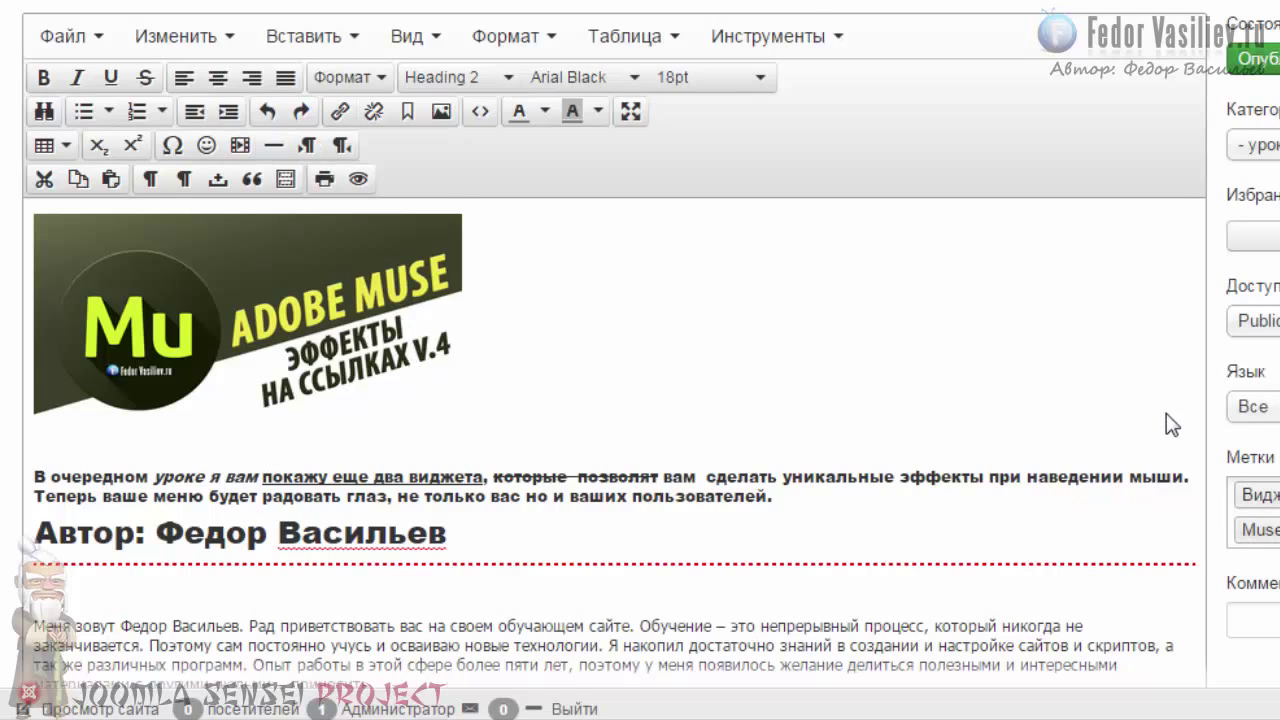
{"action": "scroll", "coordinate": [623, 291], "scroll_direction": "down", "scroll_amount": 1}
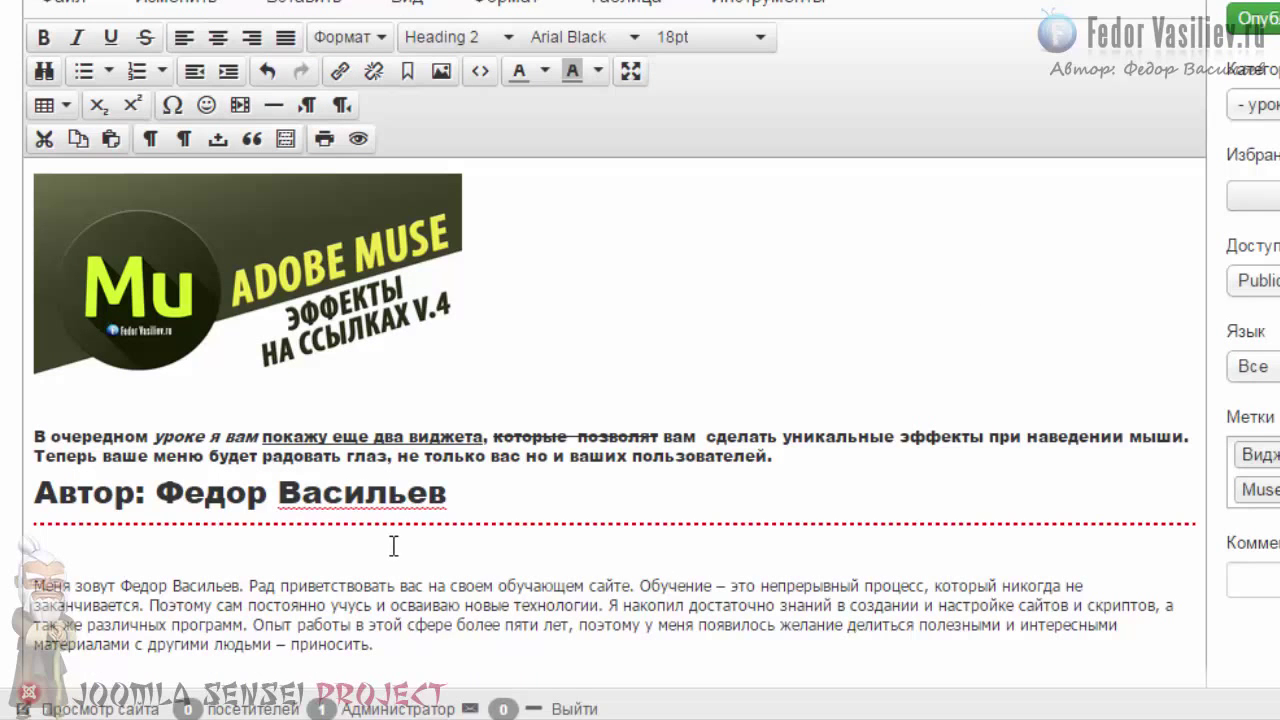
{"action": "double_click", "coordinate": [700, 456]}
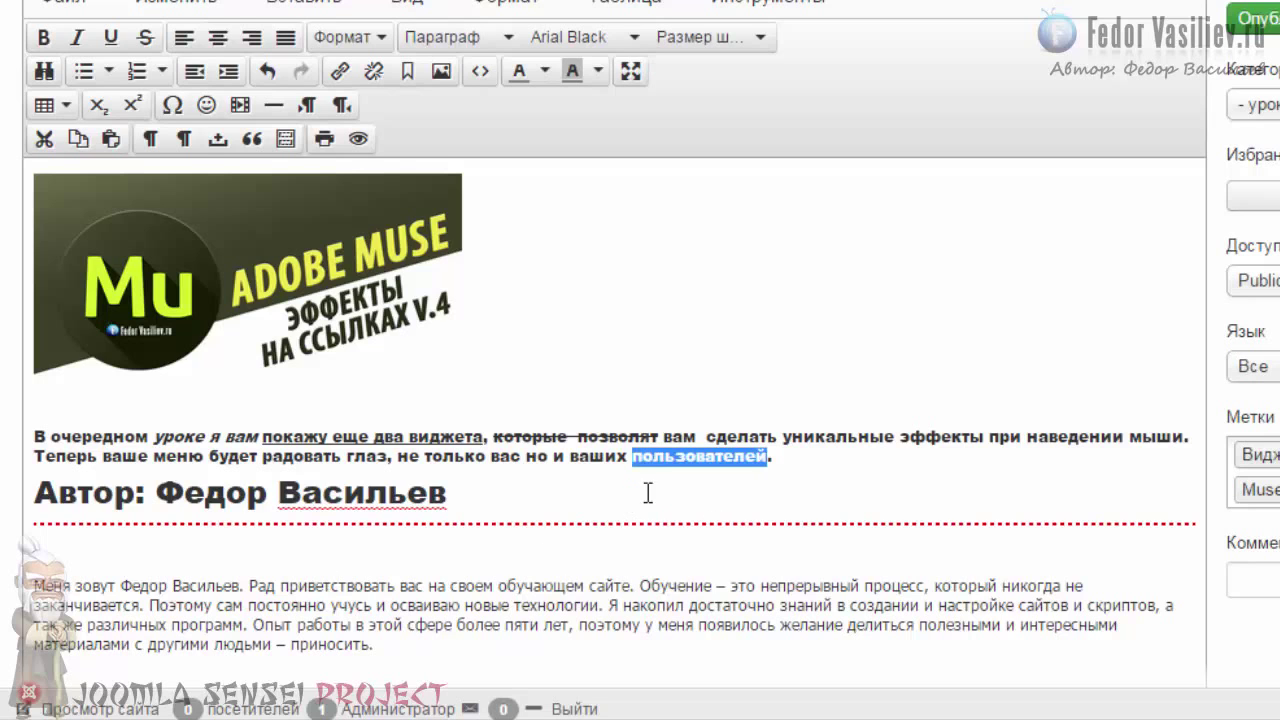
{"action": "left_click", "coordinate": [341, 76]}
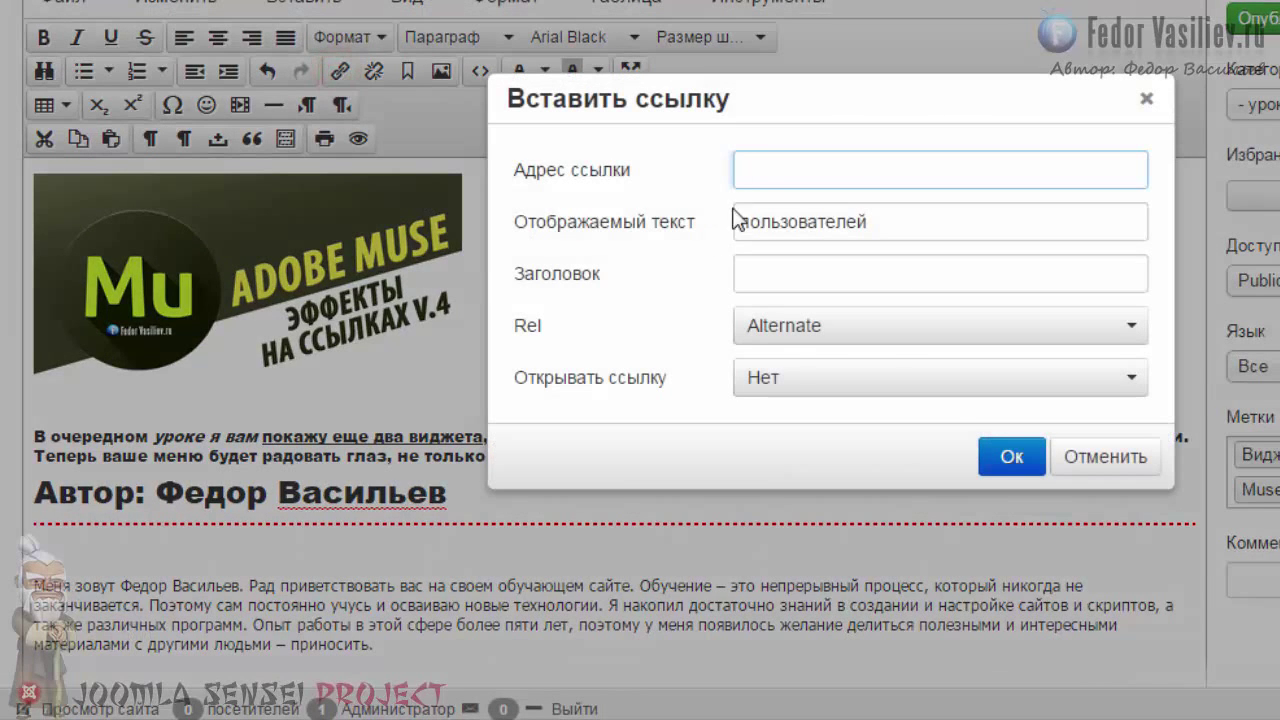
{"action": "right_click", "coordinate": [775, 171]}
{"action": "left_click", "coordinate": [845, 318]}
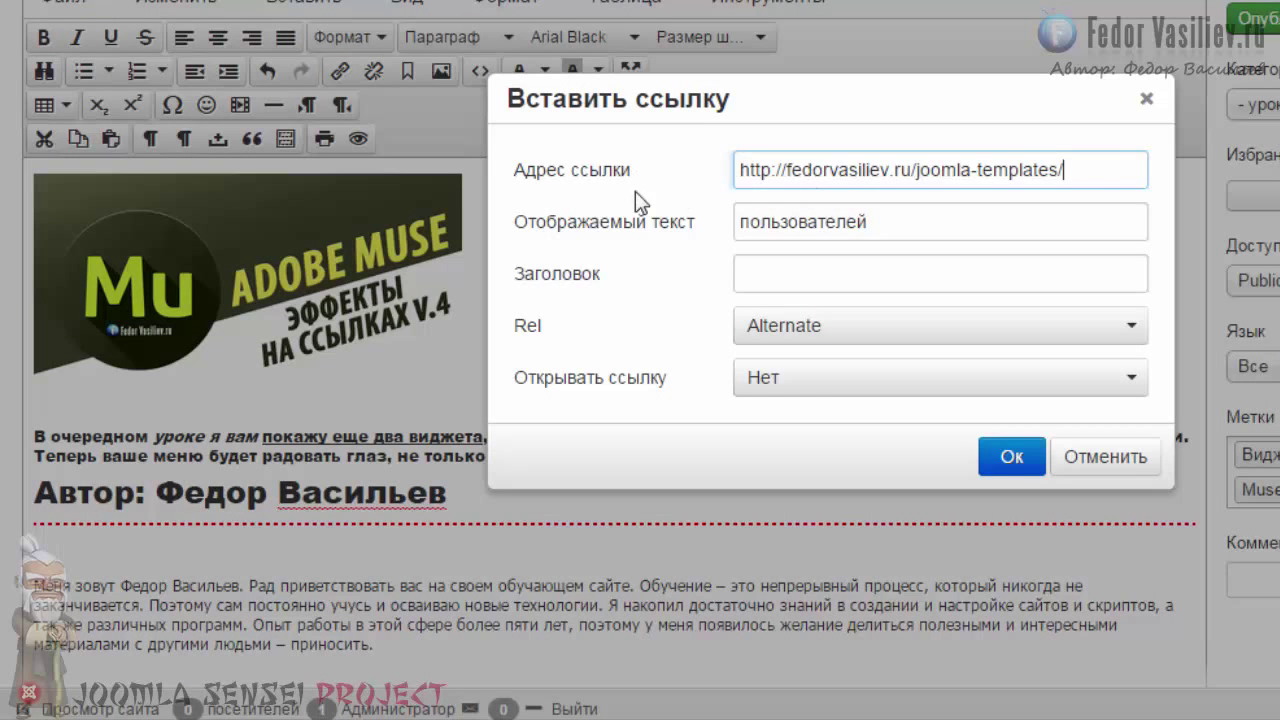
Review the link's address, display text and Rel options, keep Rel at Alternate, and insert the link.
{"action": "left_click_drag", "start_coordinate": [745, 170], "coordinate": [1096, 172]}
{"action": "left_click", "coordinate": [1096, 172]}
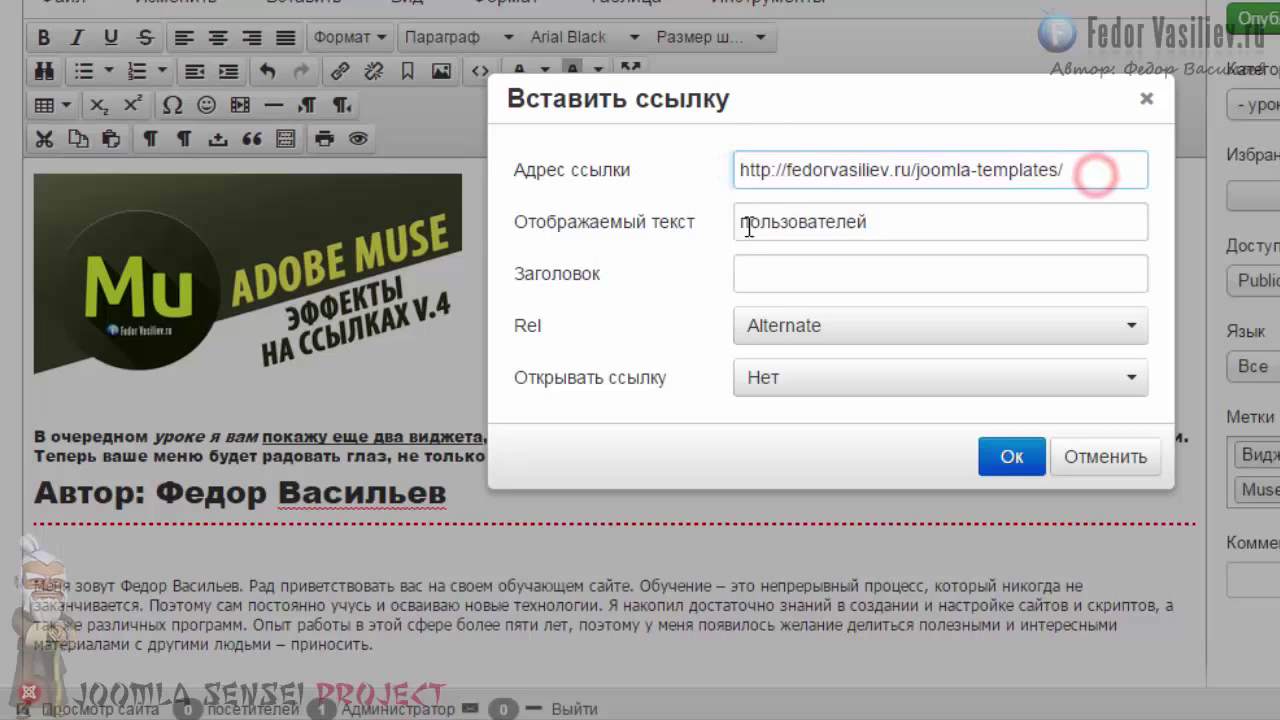
{"action": "left_click", "coordinate": [760, 222]}
{"action": "double_click", "coordinate": [888, 228]}
{"action": "left_click", "coordinate": [752, 226]}
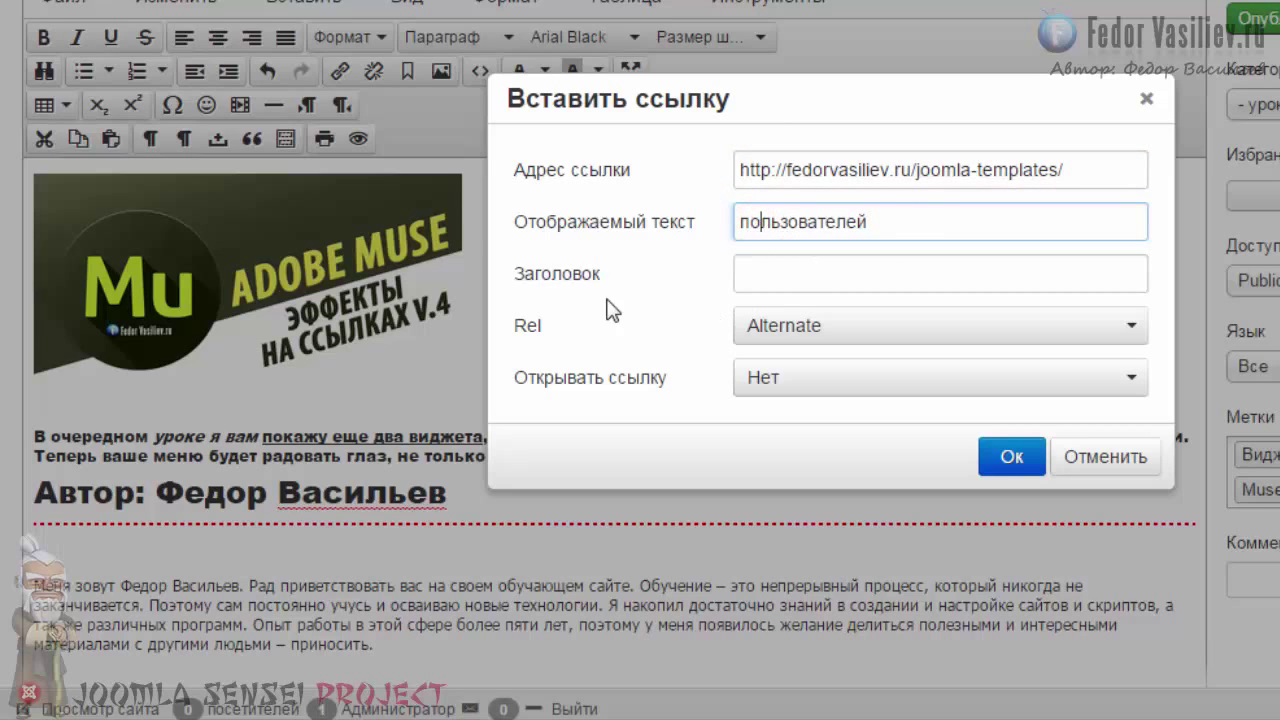
{"action": "double_click", "coordinate": [545, 328]}
{"action": "left_click", "coordinate": [788, 330]}
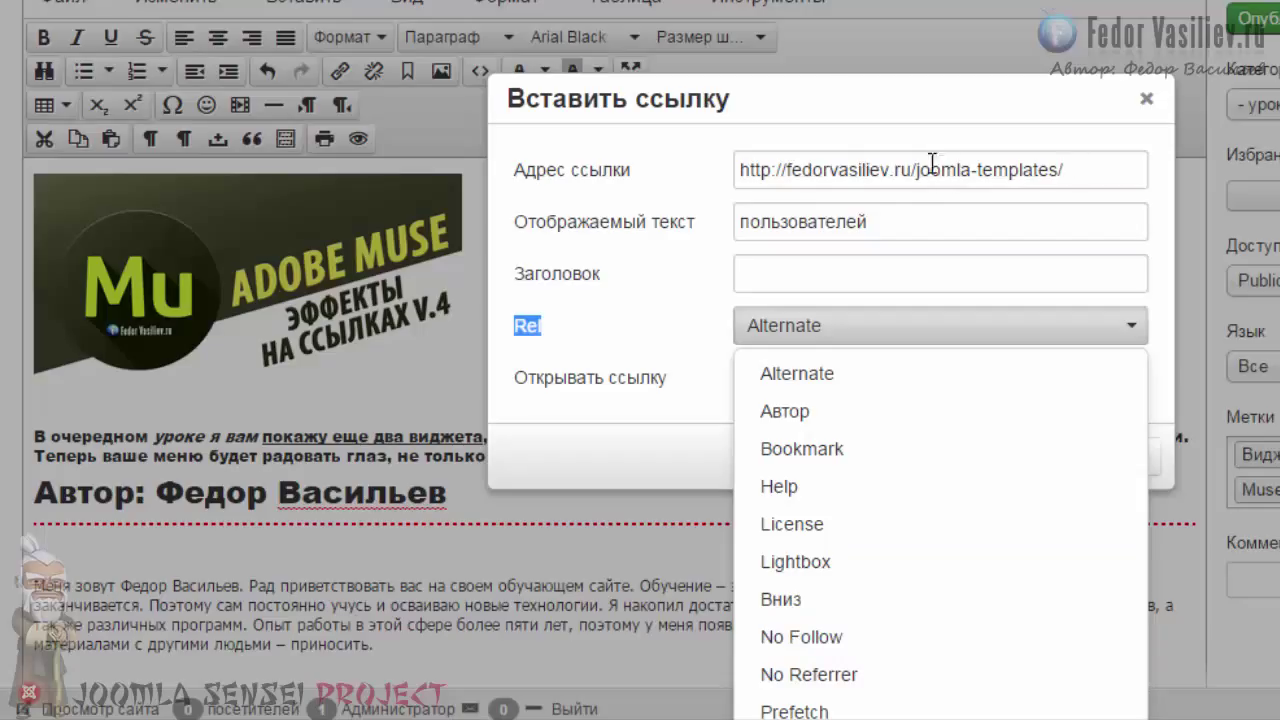
{"action": "left_click", "coordinate": [1082, 174]}
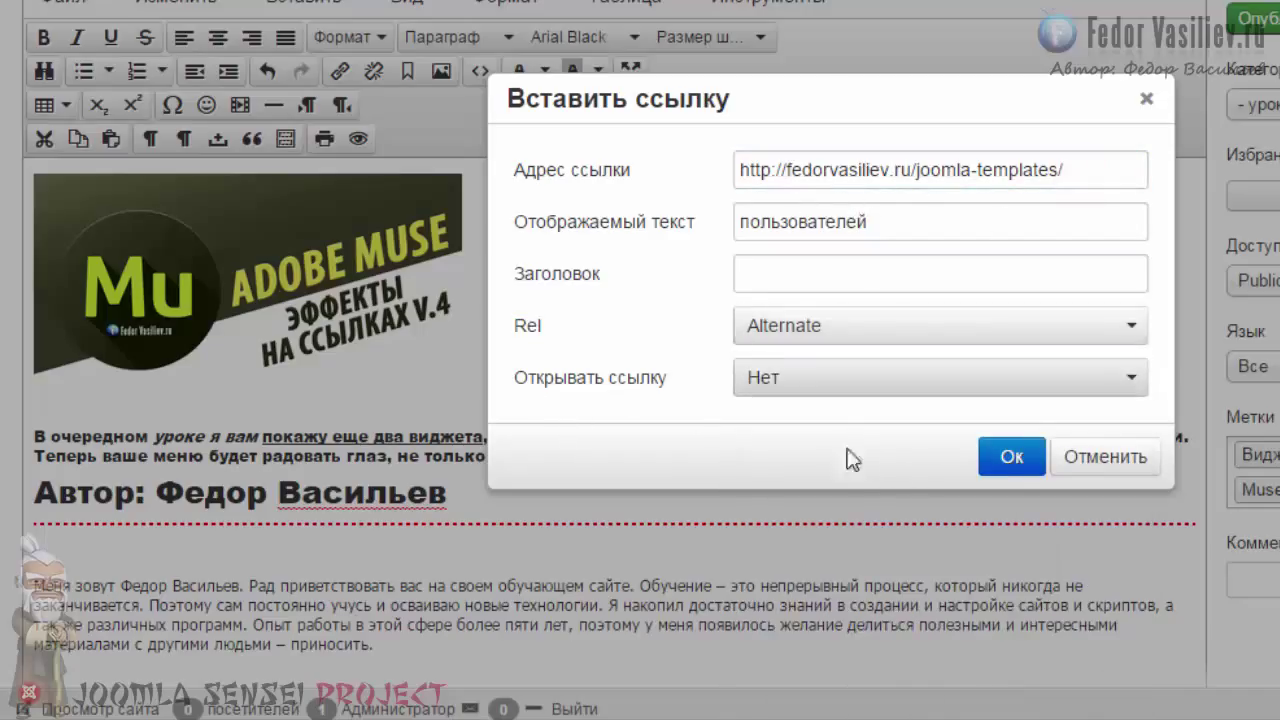
{"action": "left_click", "coordinate": [1008, 460]}
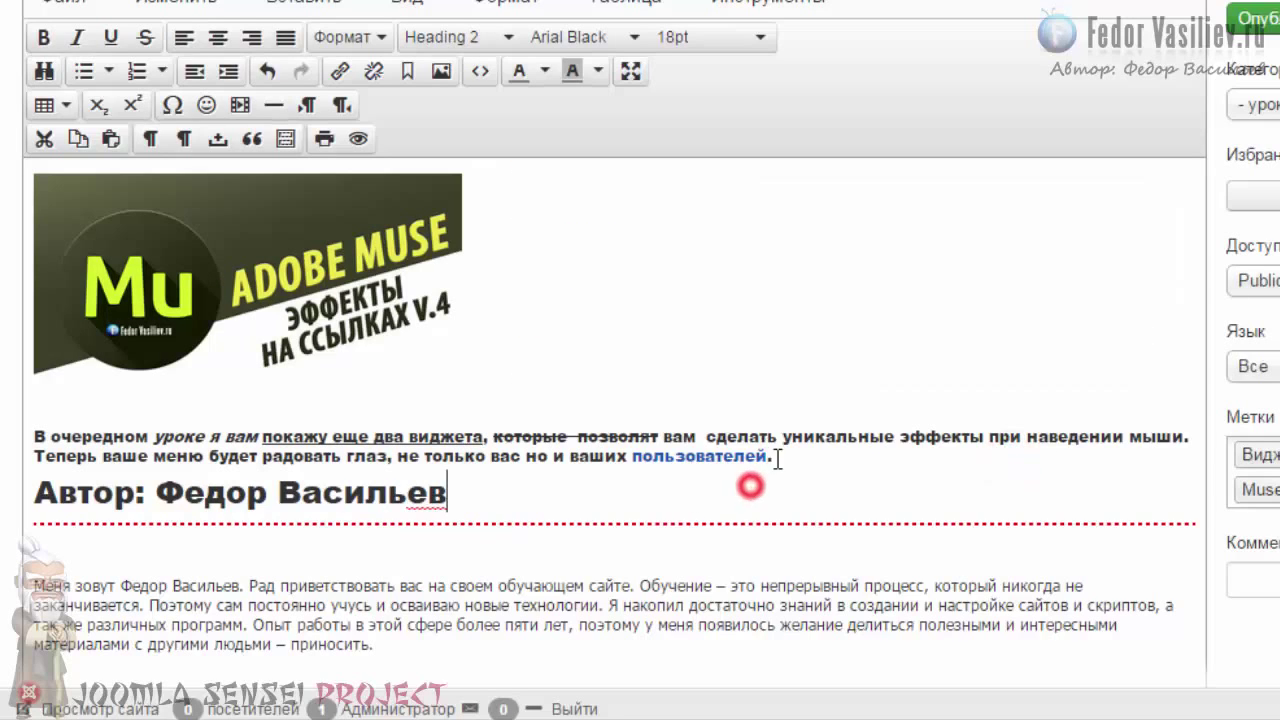
Remove the link from the word "пользователей" in the introductory paragraph.
{"action": "left_click_drag", "start_coordinate": [776, 457], "coordinate": [638, 468]}
{"action": "left_click", "coordinate": [643, 479]}
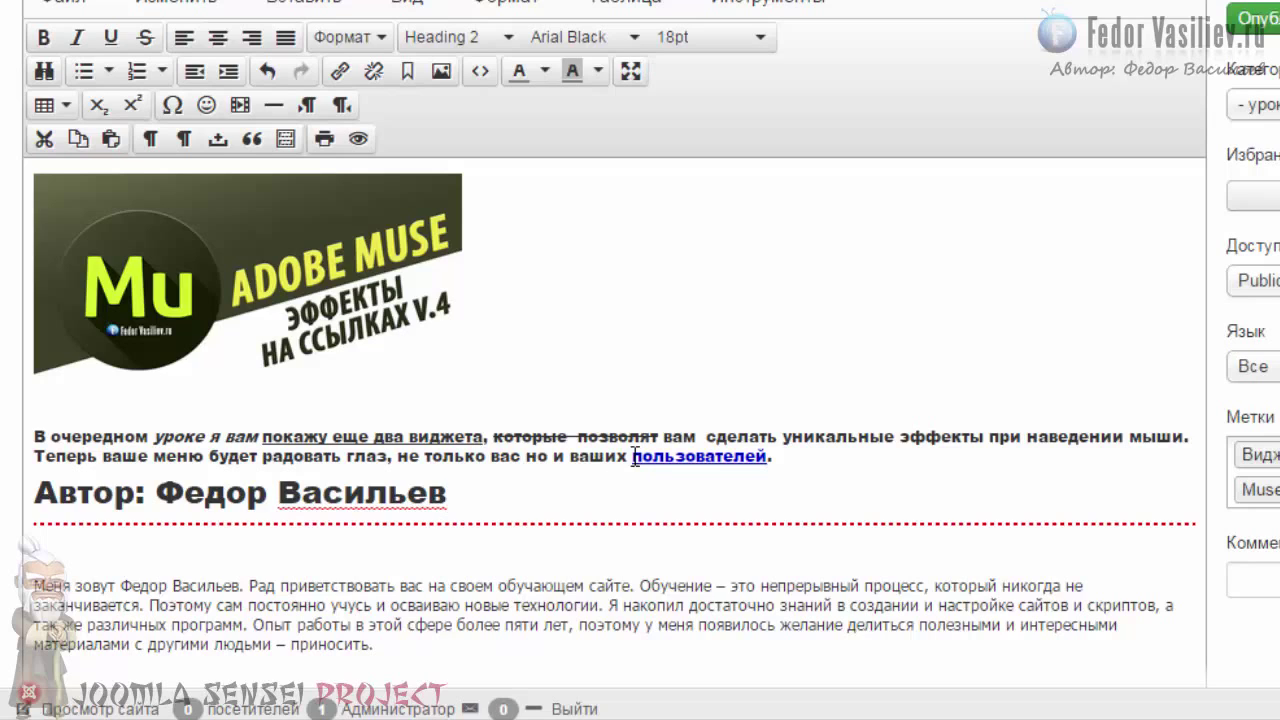
{"action": "left_click_drag", "start_coordinate": [636, 457], "coordinate": [744, 457]}
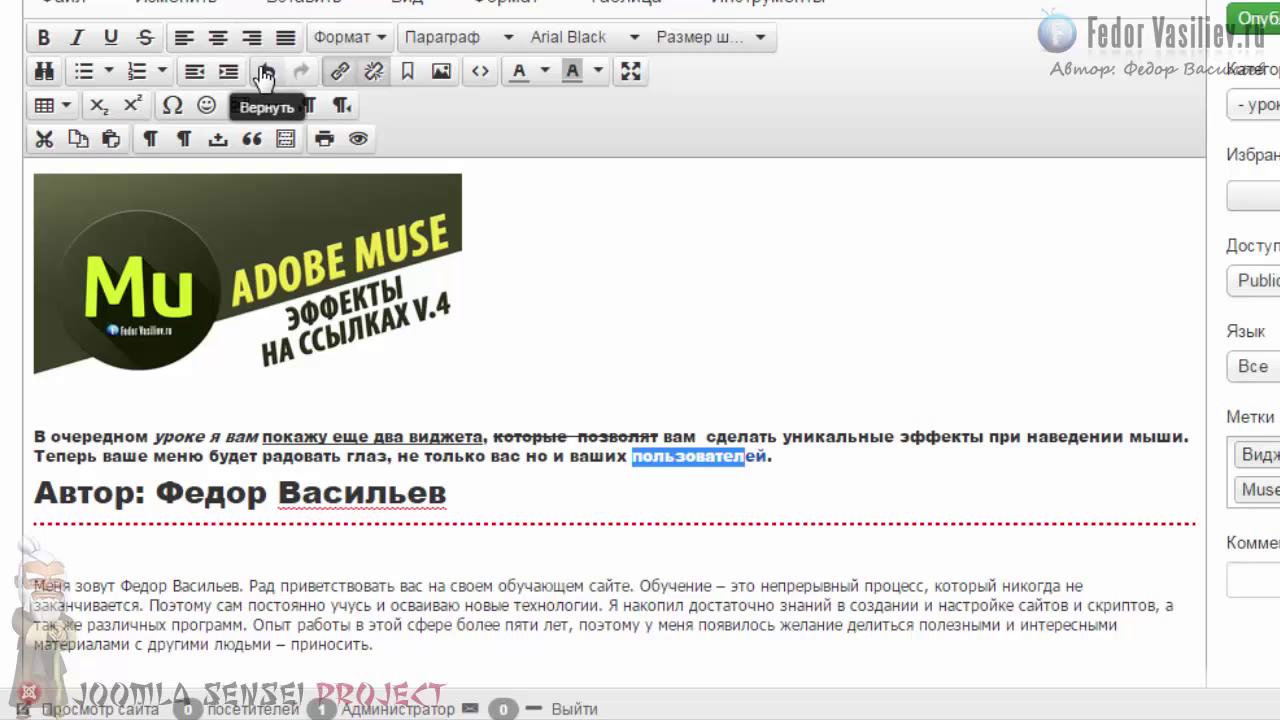
{"action": "left_click", "coordinate": [683, 458]}
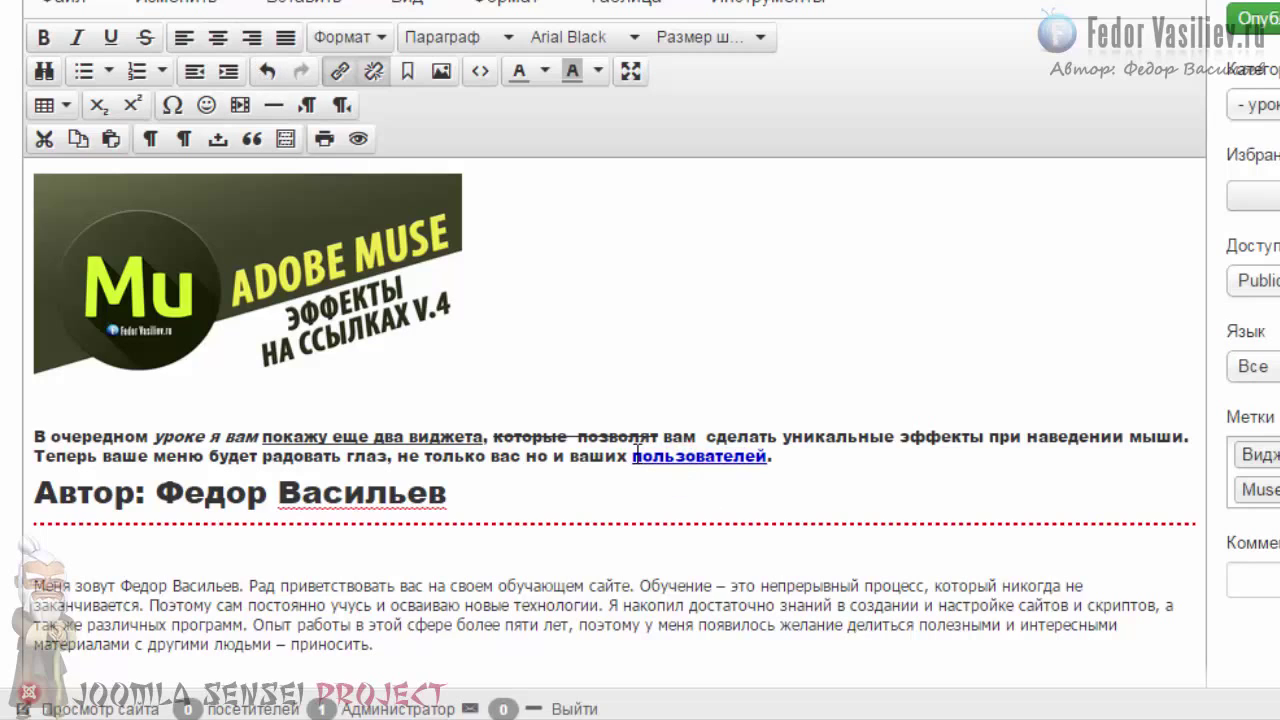
{"action": "left_click_drag", "start_coordinate": [637, 455], "coordinate": [766, 457]}
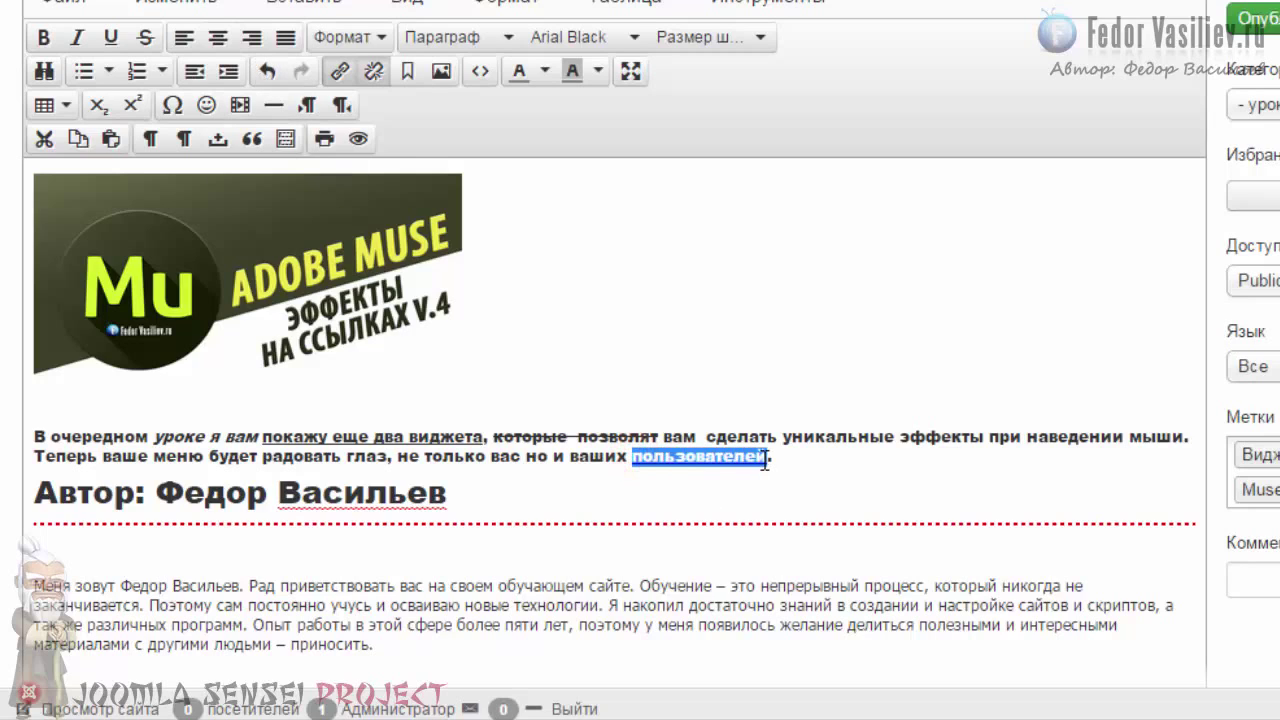
{"action": "left_click", "coordinate": [374, 75]}
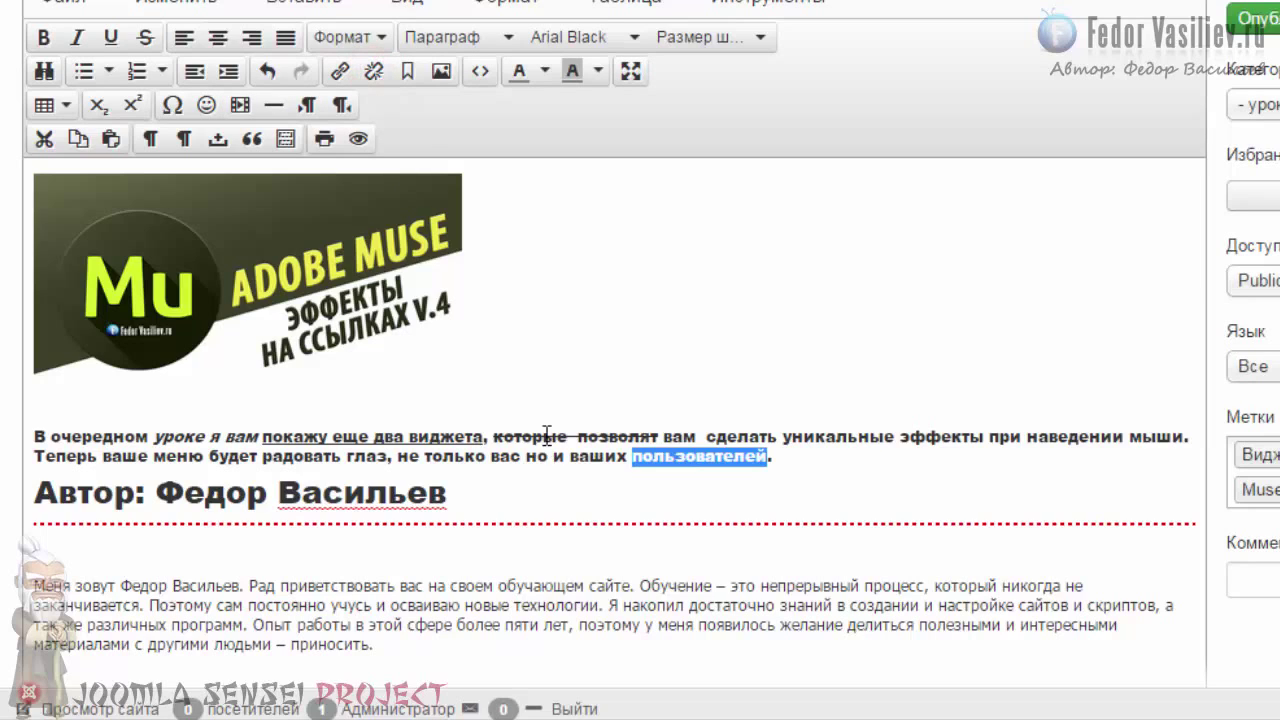
{"action": "left_click", "coordinate": [601, 462]}
{"action": "left_click_drag", "start_coordinate": [624, 458], "coordinate": [768, 458]}
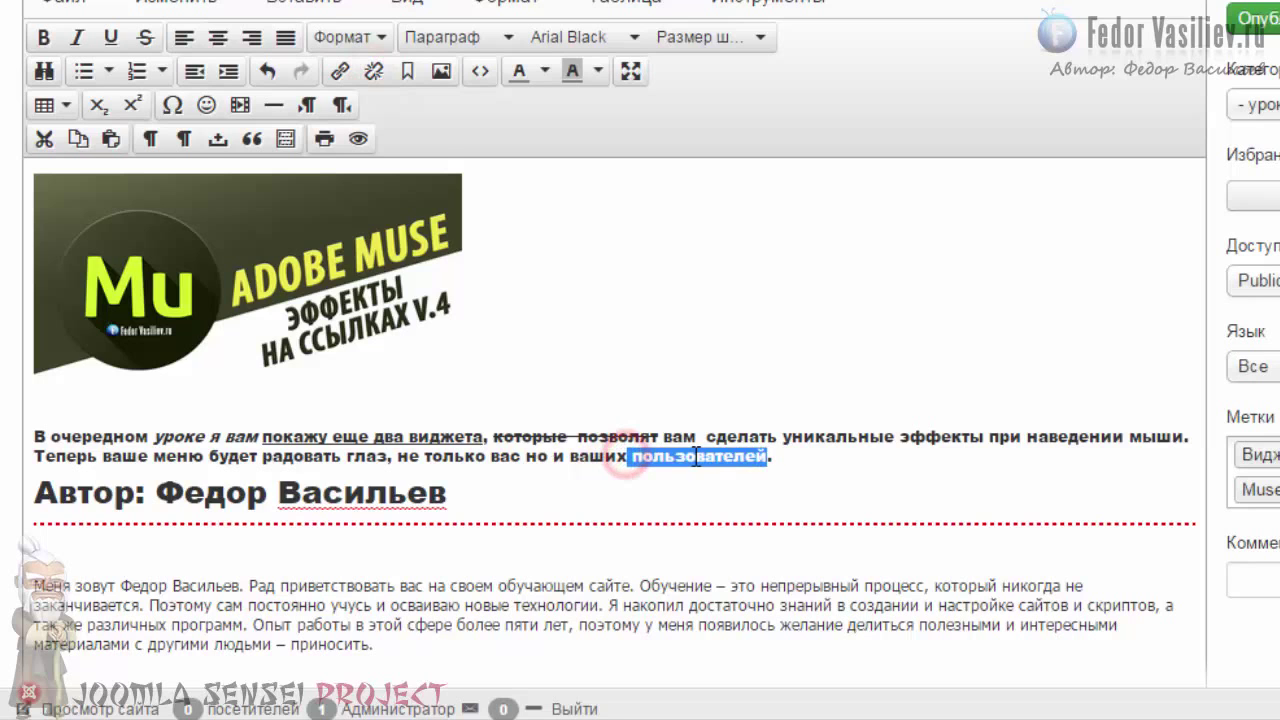
{"action": "left_click", "coordinate": [697, 460]}
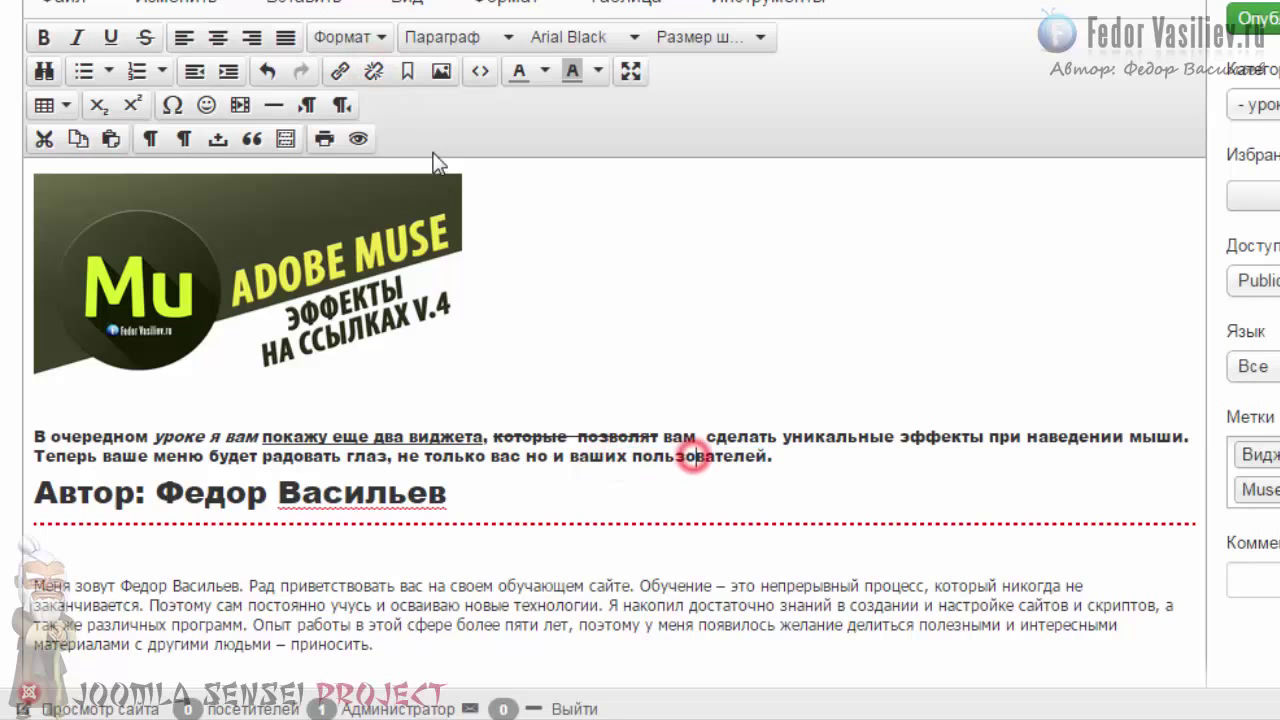
Look at the general and advanced settings for inserting an image, close them, and locate the separate image option below the article.
{"action": "left_click", "coordinate": [442, 75]}
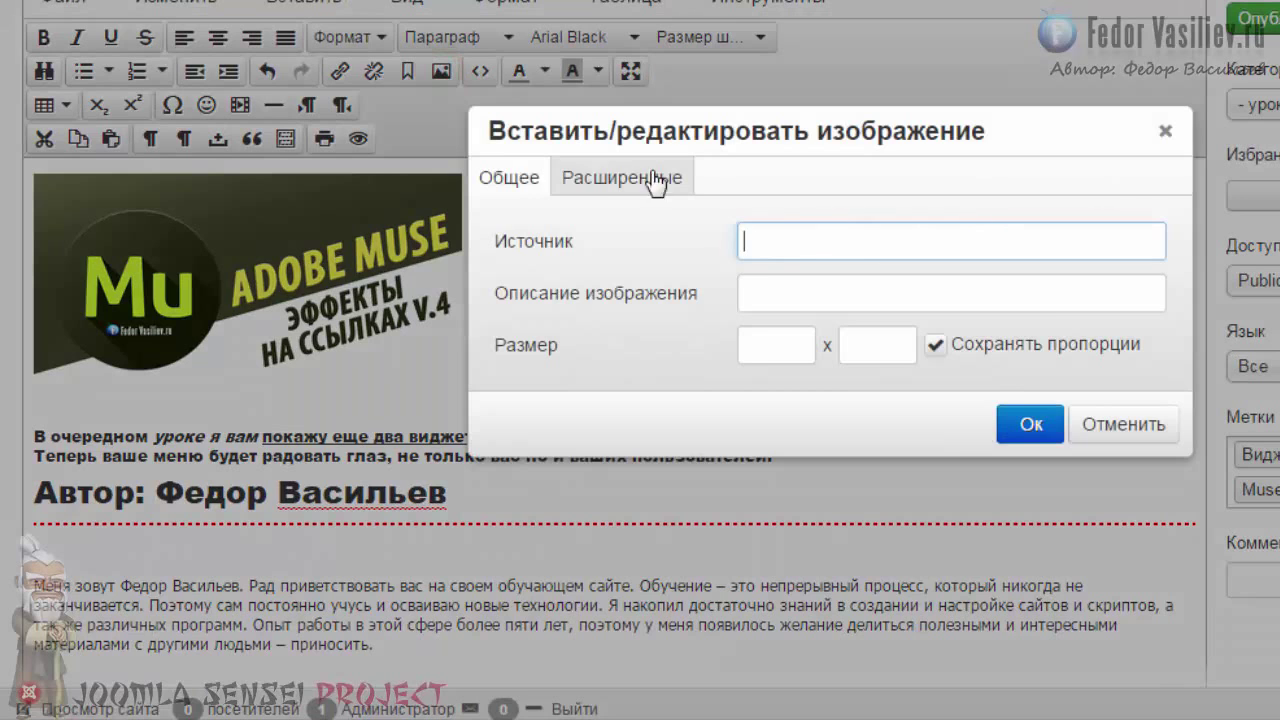
{"action": "left_click", "coordinate": [652, 180]}
{"action": "left_click", "coordinate": [515, 178]}
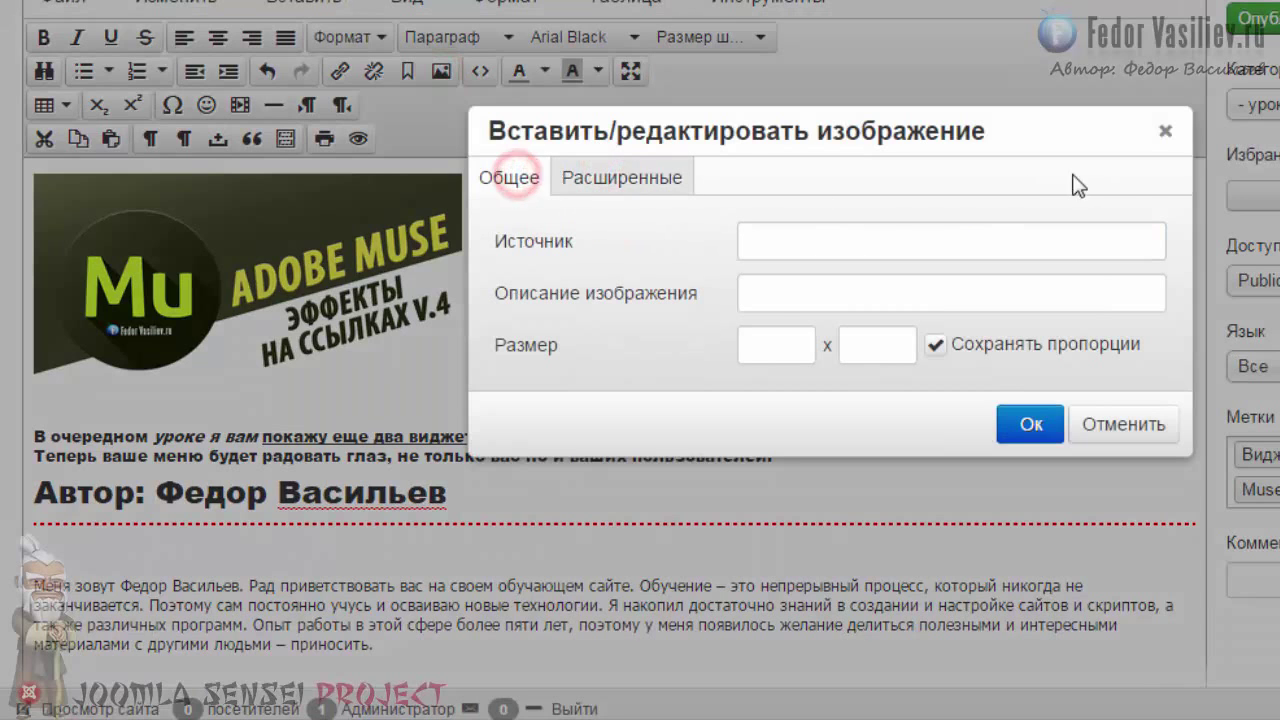
{"action": "left_click", "coordinate": [1160, 135]}
{"action": "scroll", "coordinate": [1160, 138], "scroll_direction": "down", "scroll_amount": 3}
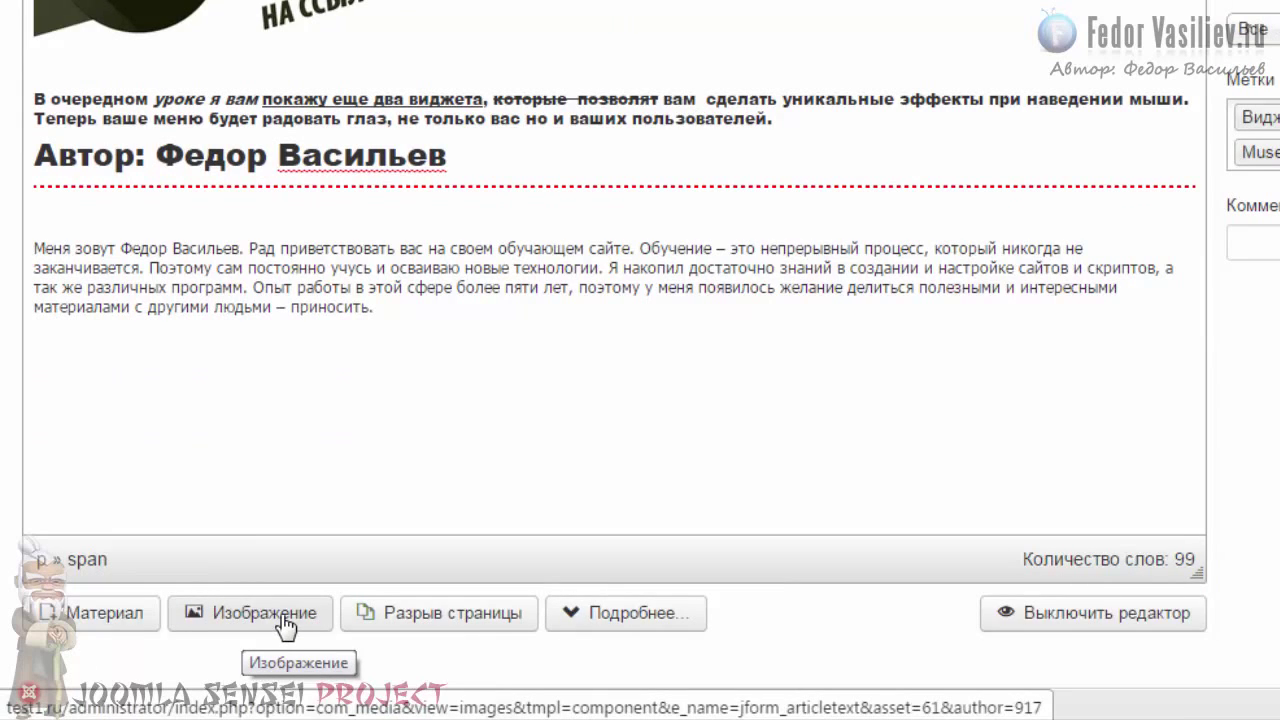
{"action": "scroll", "coordinate": [290, 610], "scroll_direction": "up", "scroll_amount": 5}
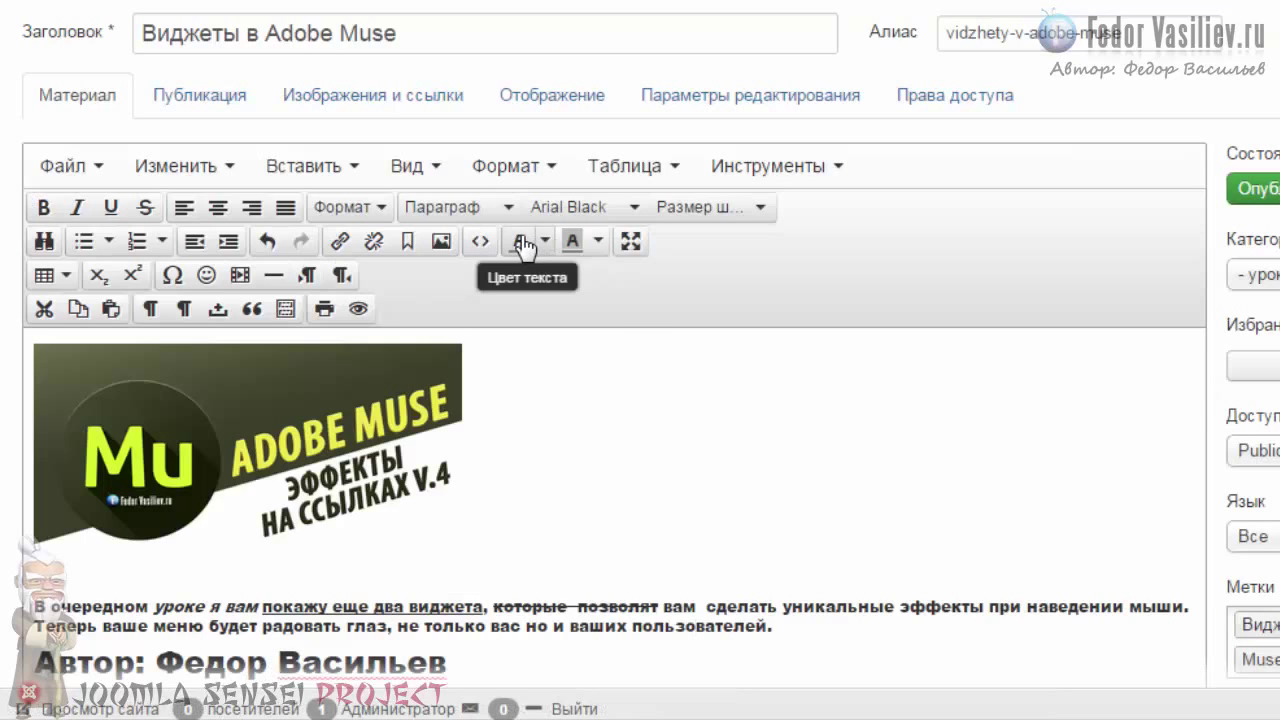
Set the text colour of the author heading above the dotted read-more line to amber.
{"action": "scroll", "coordinate": [579, 470], "scroll_direction": "down", "scroll_amount": 1}
{"action": "left_click_drag", "start_coordinate": [470, 533], "coordinate": [32, 538]}
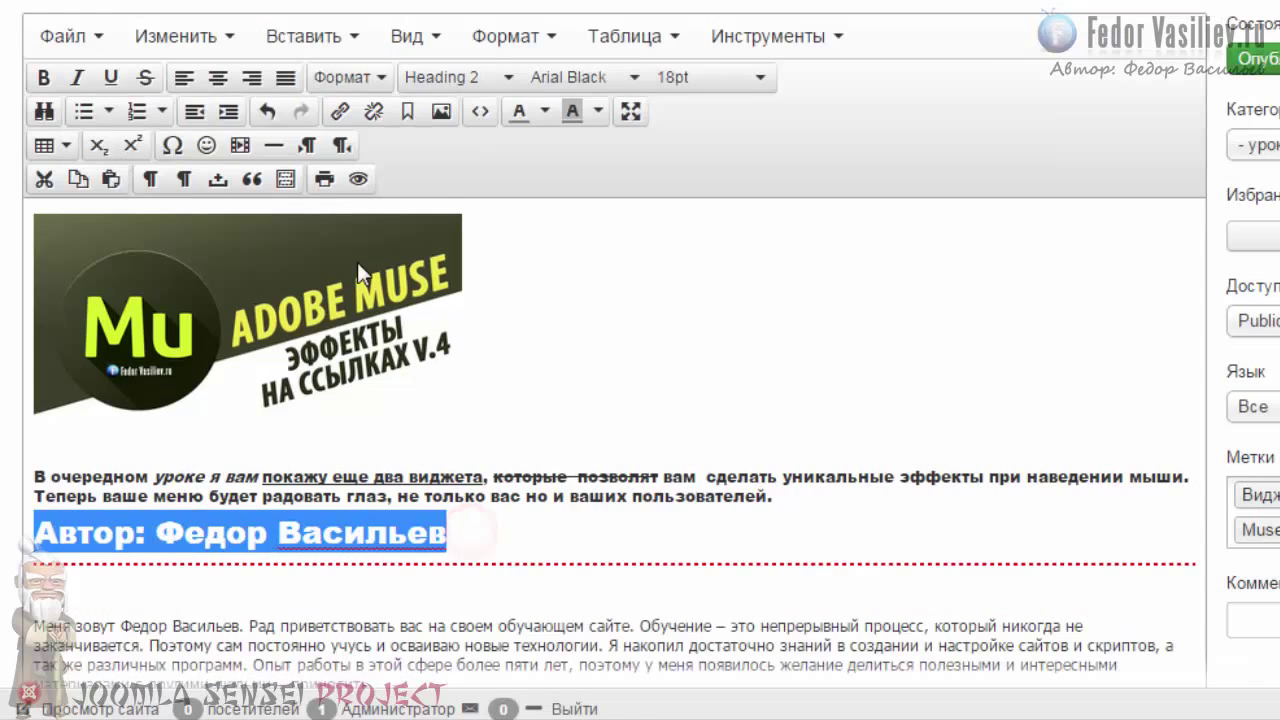
{"action": "left_click", "coordinate": [544, 112]}
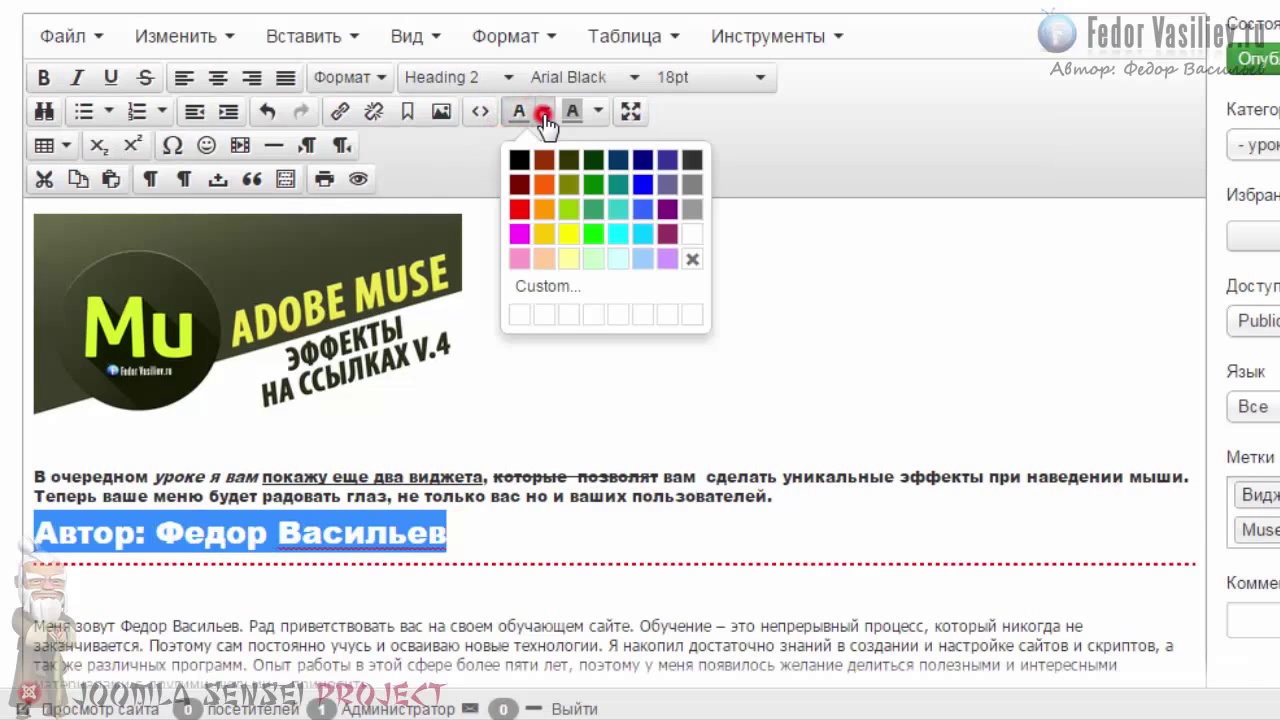
{"action": "left_click", "coordinate": [542, 210]}
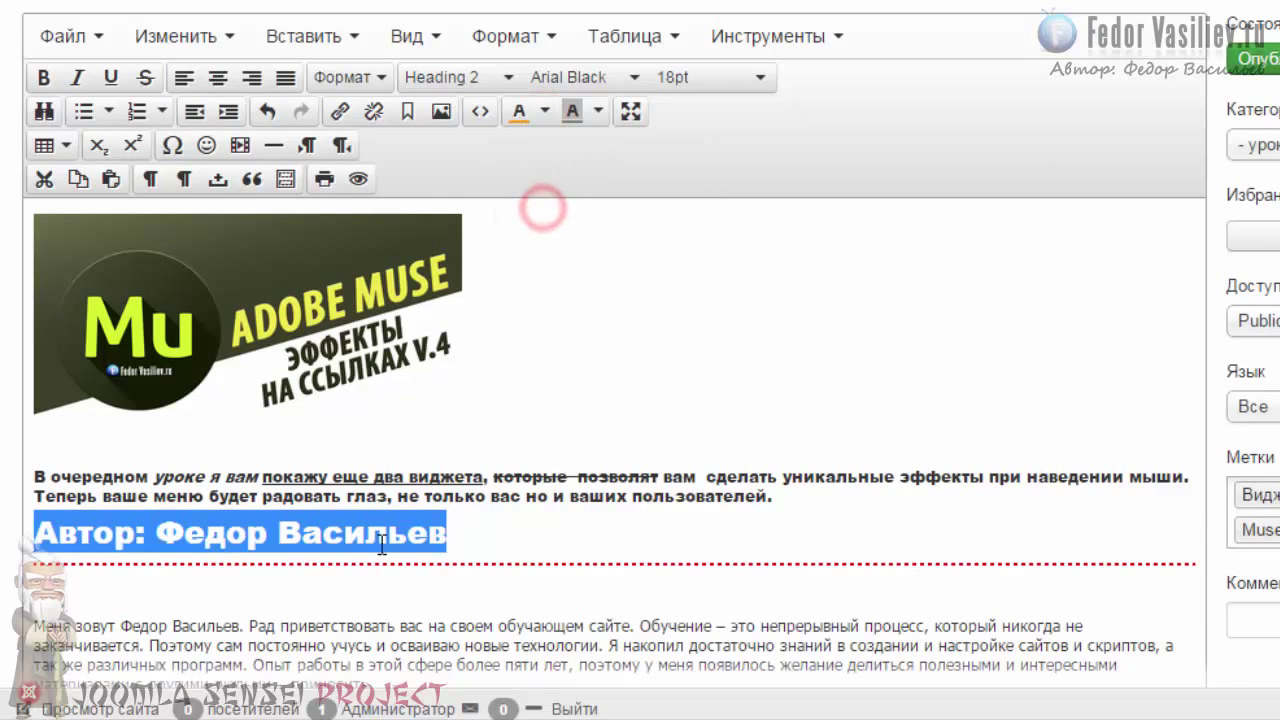
{"action": "left_click", "coordinate": [376, 552]}
Set the text colour of the sentence starting "Теперь ваше меню" to red.
{"action": "left_click_drag", "start_coordinate": [776, 496], "coordinate": [36, 496]}
{"action": "left_click", "coordinate": [545, 114]}
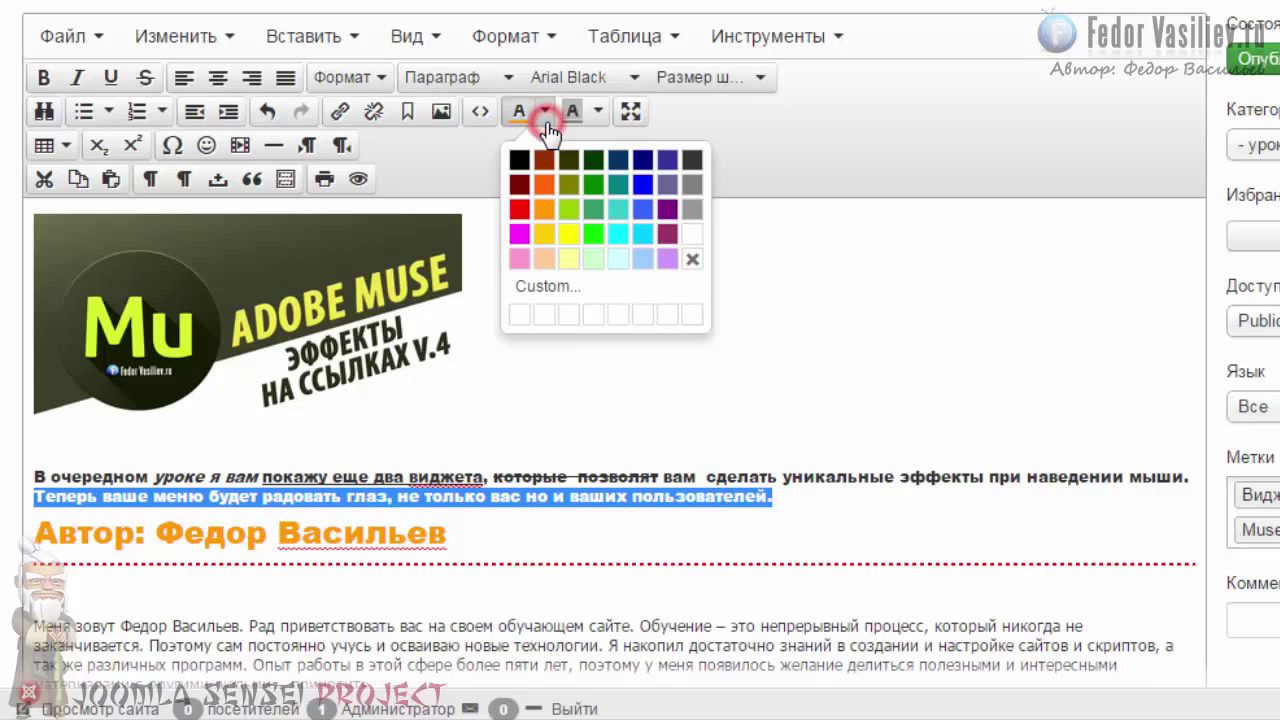
{"action": "left_click", "coordinate": [519, 209]}
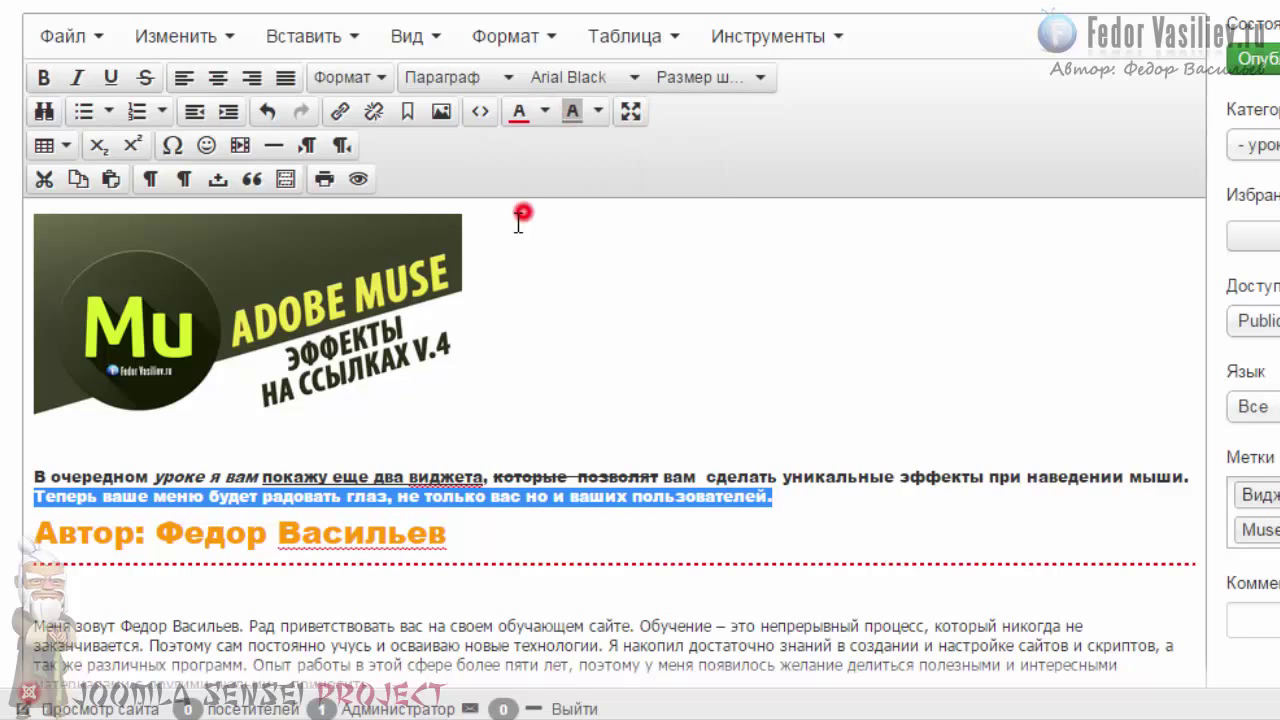
{"action": "left_click", "coordinate": [456, 492]}
Apply an olive background colour to the introductory text from "В очередном" through "позволят вам".
{"action": "scroll", "coordinate": [514, 540], "scroll_direction": "down", "scroll_amount": 2}
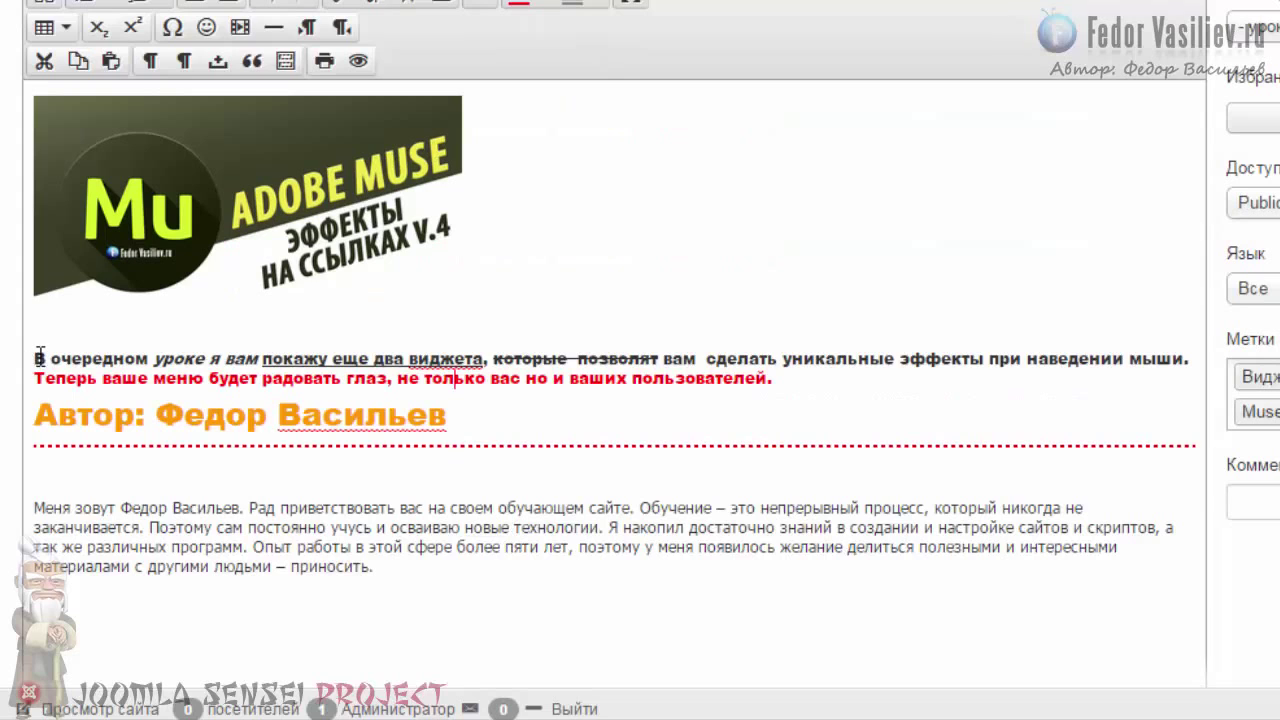
{"action": "left_click_drag", "start_coordinate": [36, 358], "coordinate": [697, 358]}
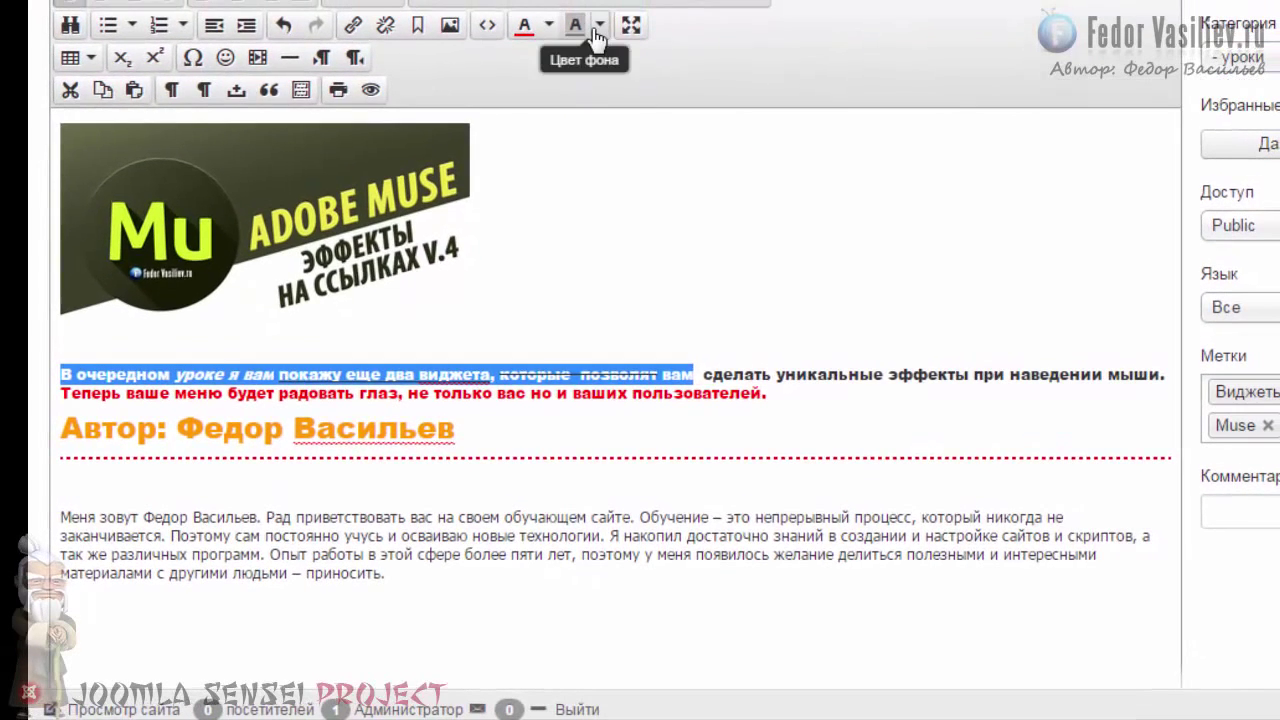
{"action": "left_click", "coordinate": [600, 27]}
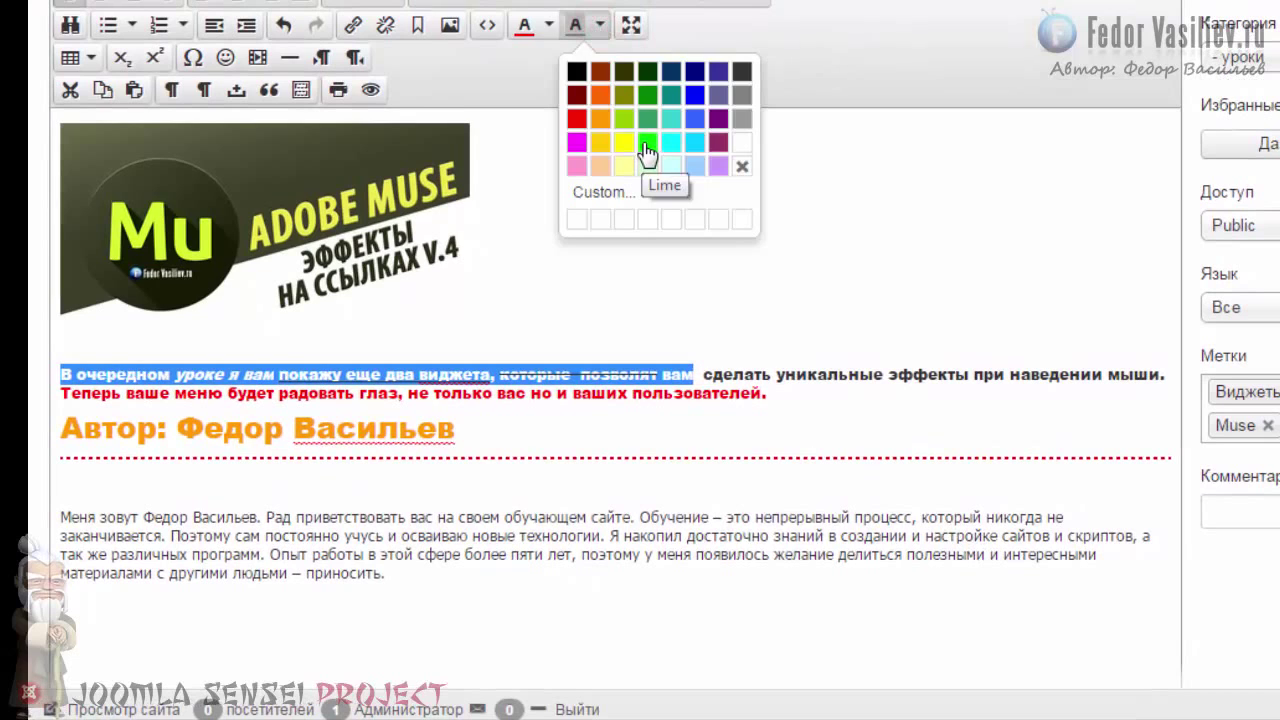
{"action": "left_click", "coordinate": [622, 96]}
{"action": "left_click", "coordinate": [537, 370]}
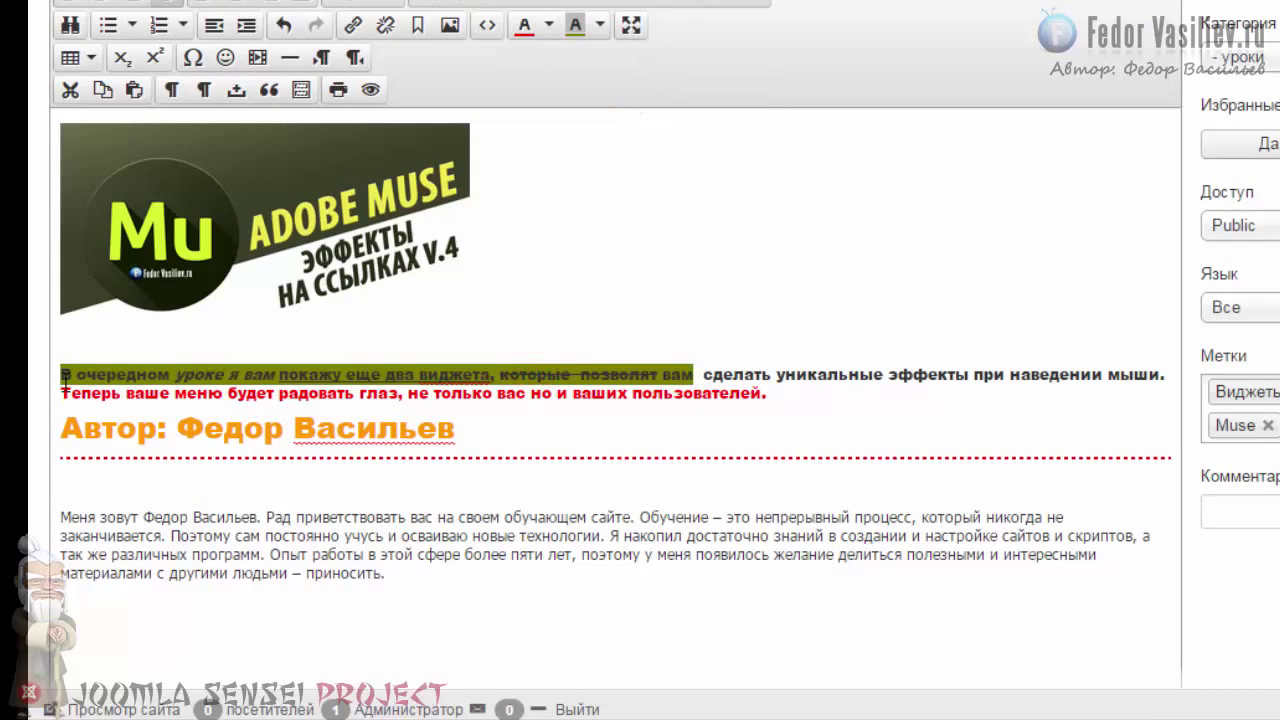
{"action": "left_click_drag", "start_coordinate": [66, 368], "coordinate": [622, 372]}
{"action": "left_click", "coordinate": [620, 372]}
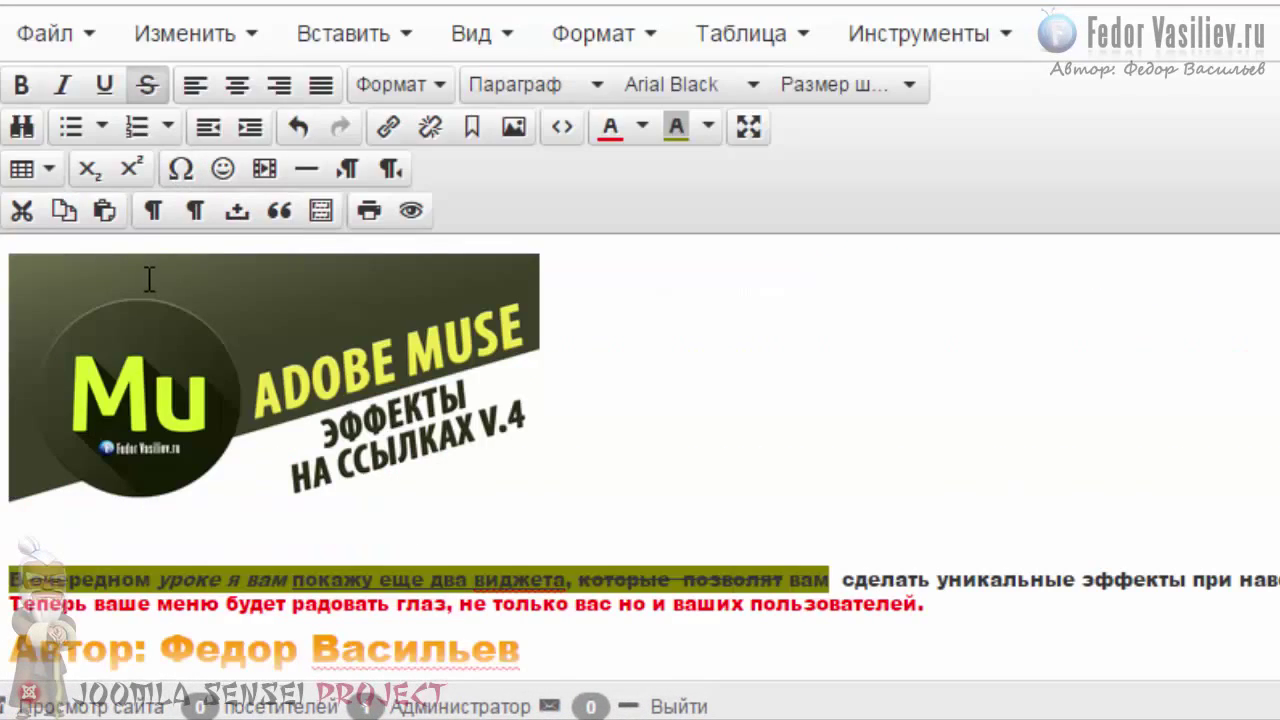
Insert the club (♣) special character at the start of the author heading.
{"action": "left_click", "coordinate": [180, 169]}
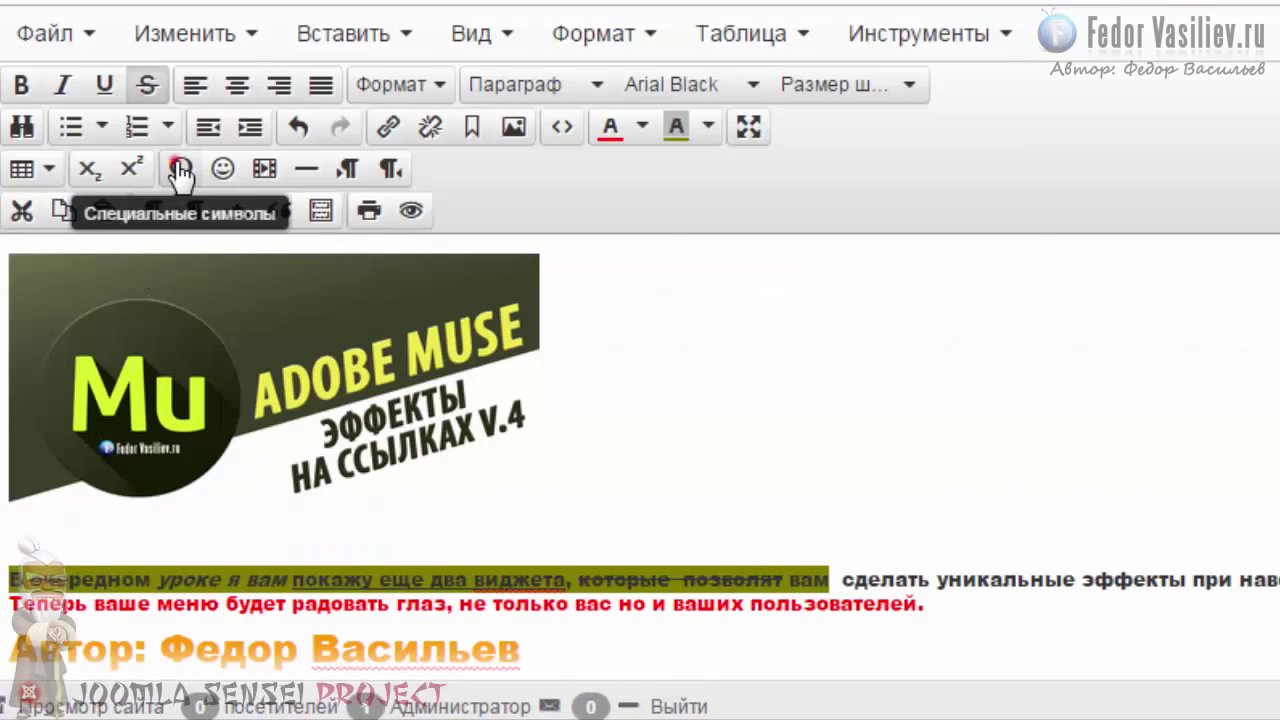
{"action": "key", "text": "Escape"}
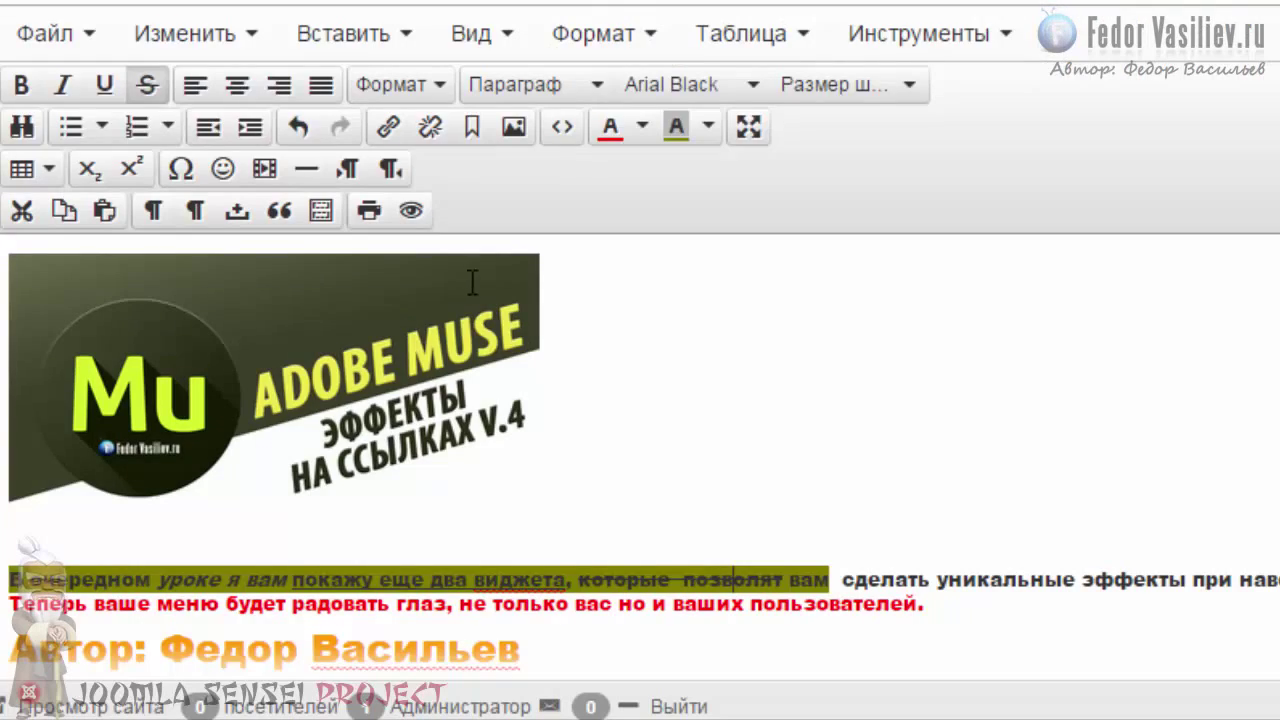
{"action": "scroll", "coordinate": [205, 425], "scroll_direction": "down", "scroll_amount": 2}
{"action": "left_click", "coordinate": [9, 499]}
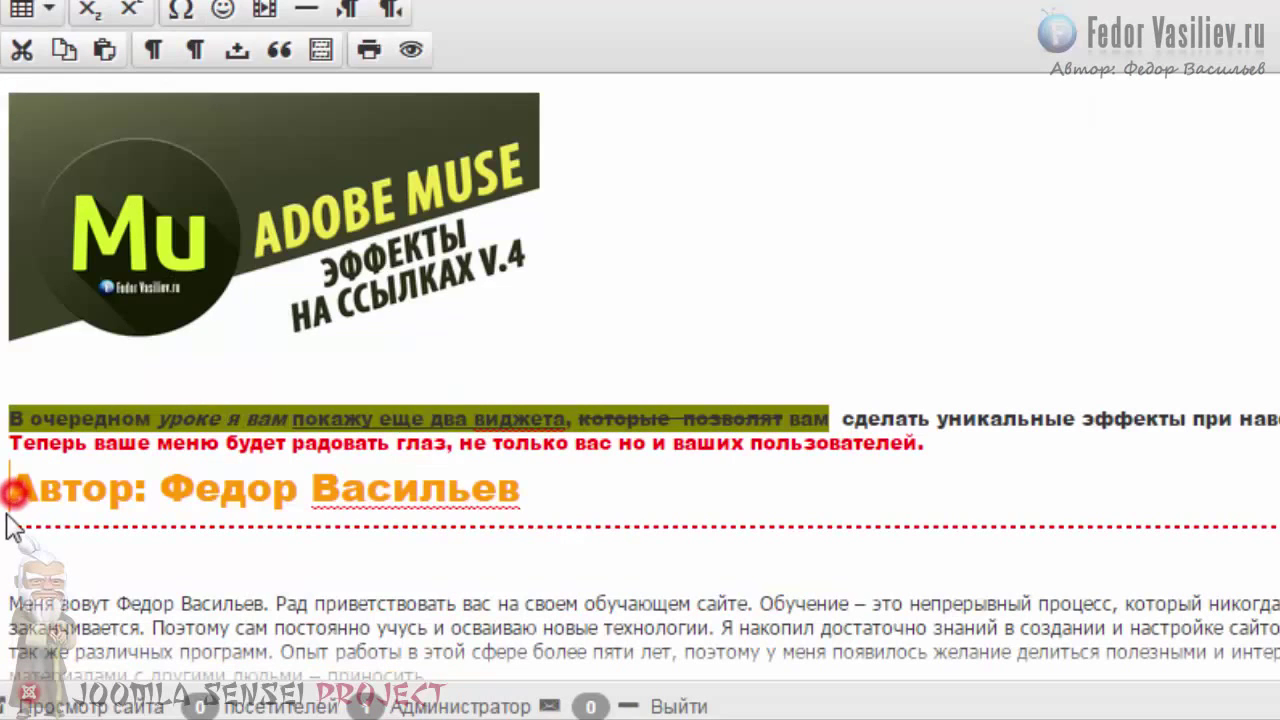
{"action": "left_click", "coordinate": [180, 9]}
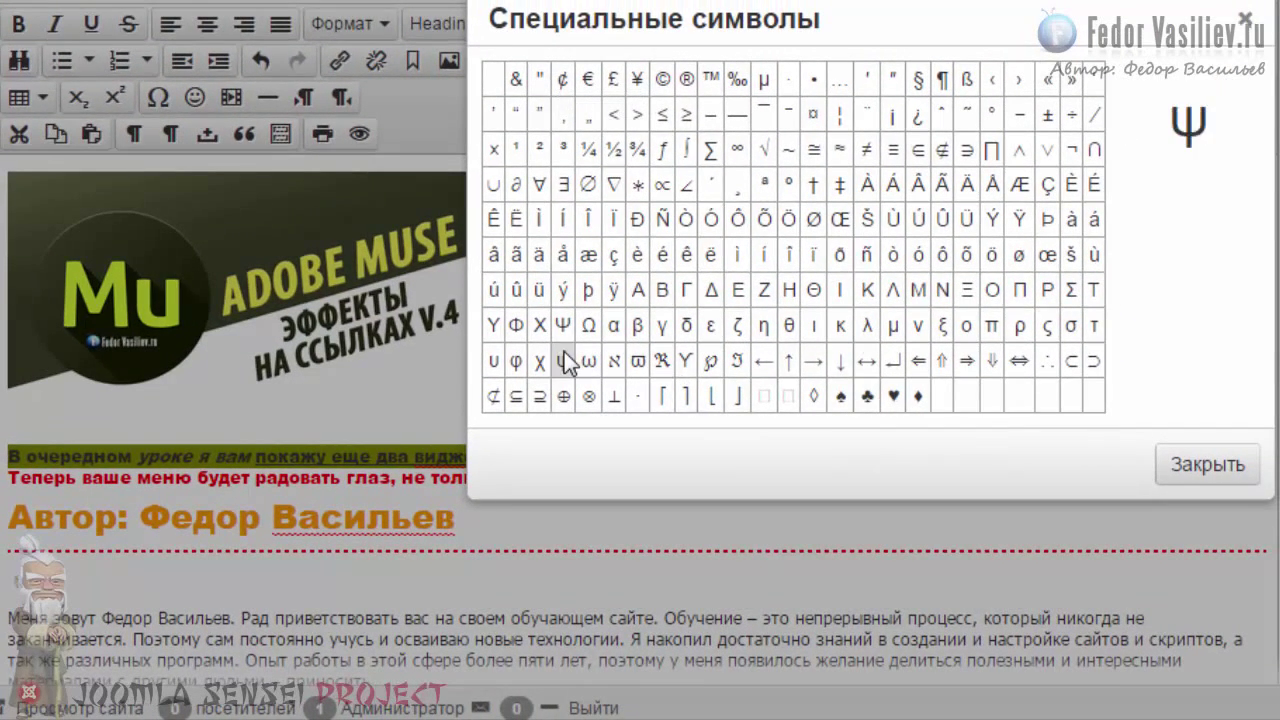
{"action": "left_click", "coordinate": [866, 397]}
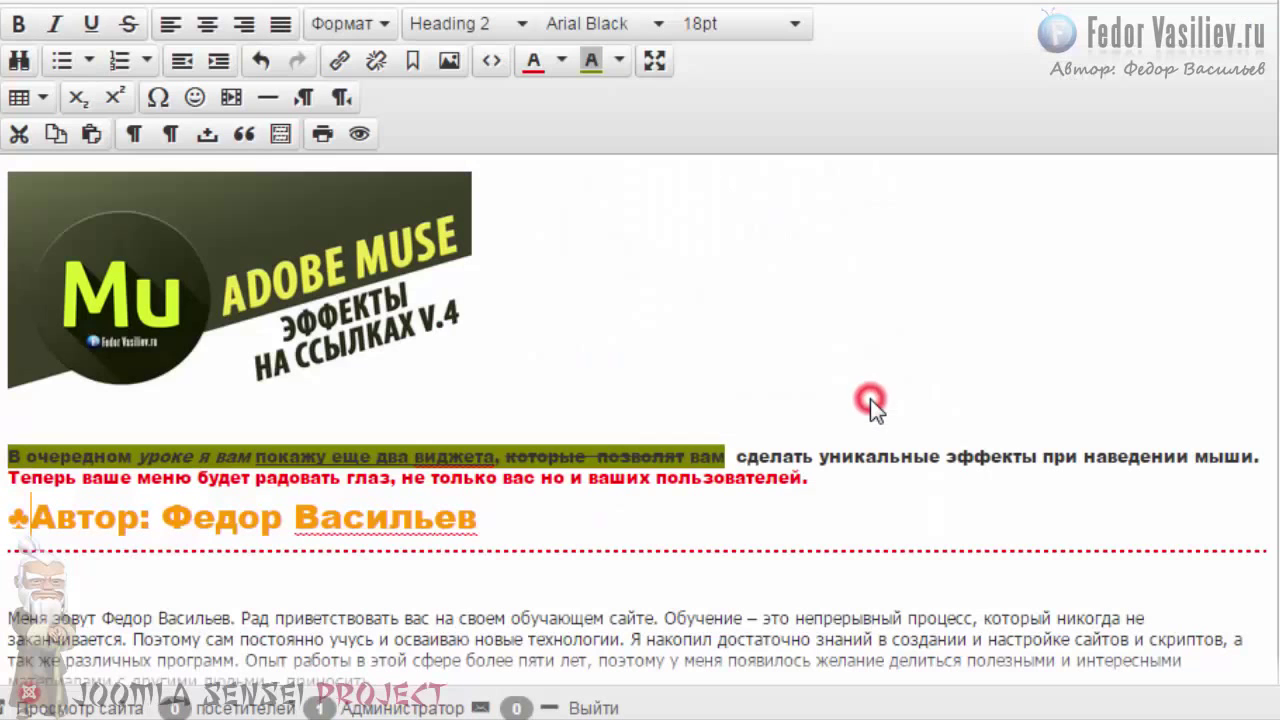
Add a space between the club symbol and the author heading text.
{"action": "left_click", "coordinate": [10, 517]}
{"action": "left_click_drag", "start_coordinate": [505, 519], "coordinate": [8, 518]}
{"action": "left_click", "coordinate": [38, 520]}
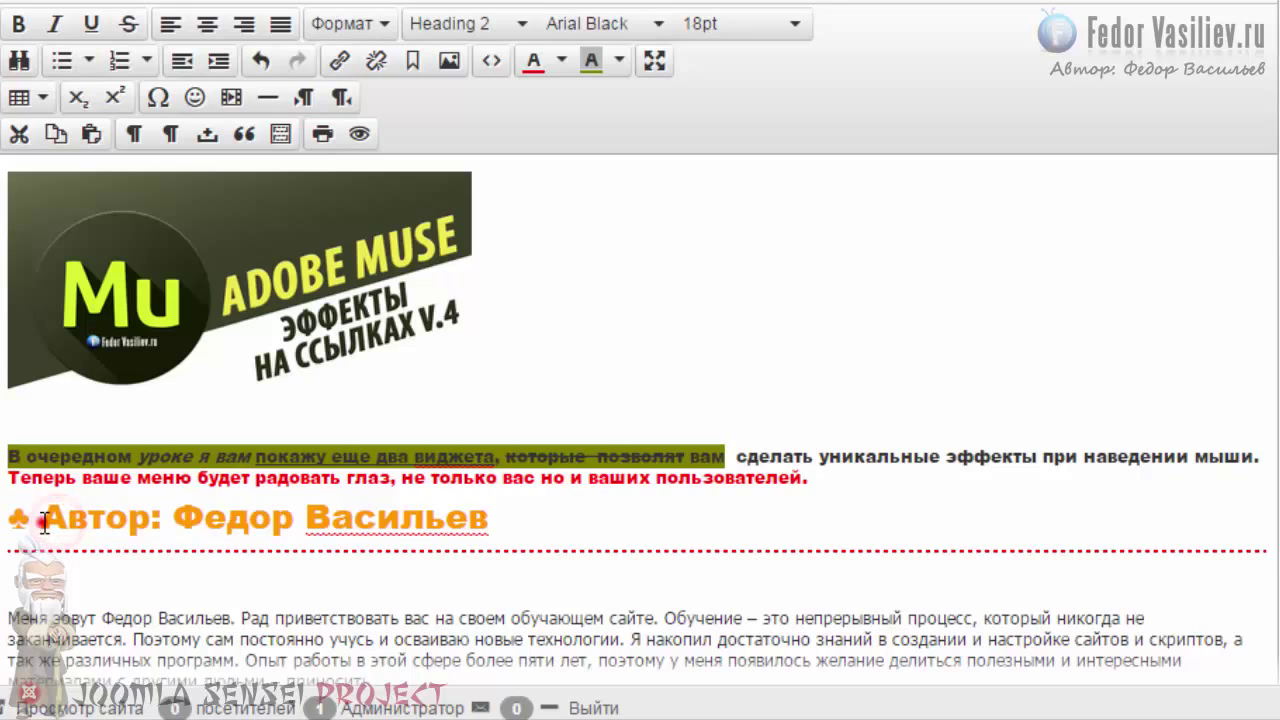
{"action": "left_click_drag", "start_coordinate": [40, 518], "coordinate": [495, 525]}
{"action": "left_click", "coordinate": [434, 523]}
Clear the formatting of the club symbol only, leaving the author heading text as it is.
{"action": "left_click_drag", "start_coordinate": [27, 527], "coordinate": [7, 524]}
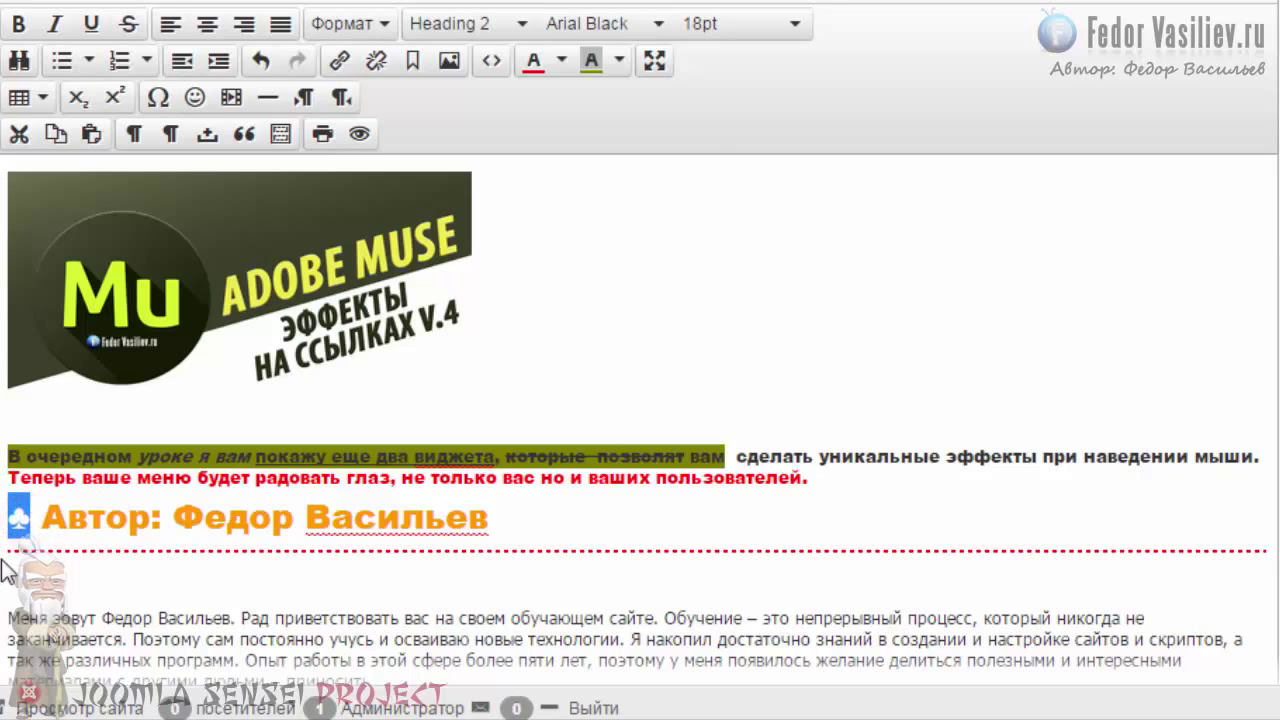
{"action": "left_click", "coordinate": [503, 17]}
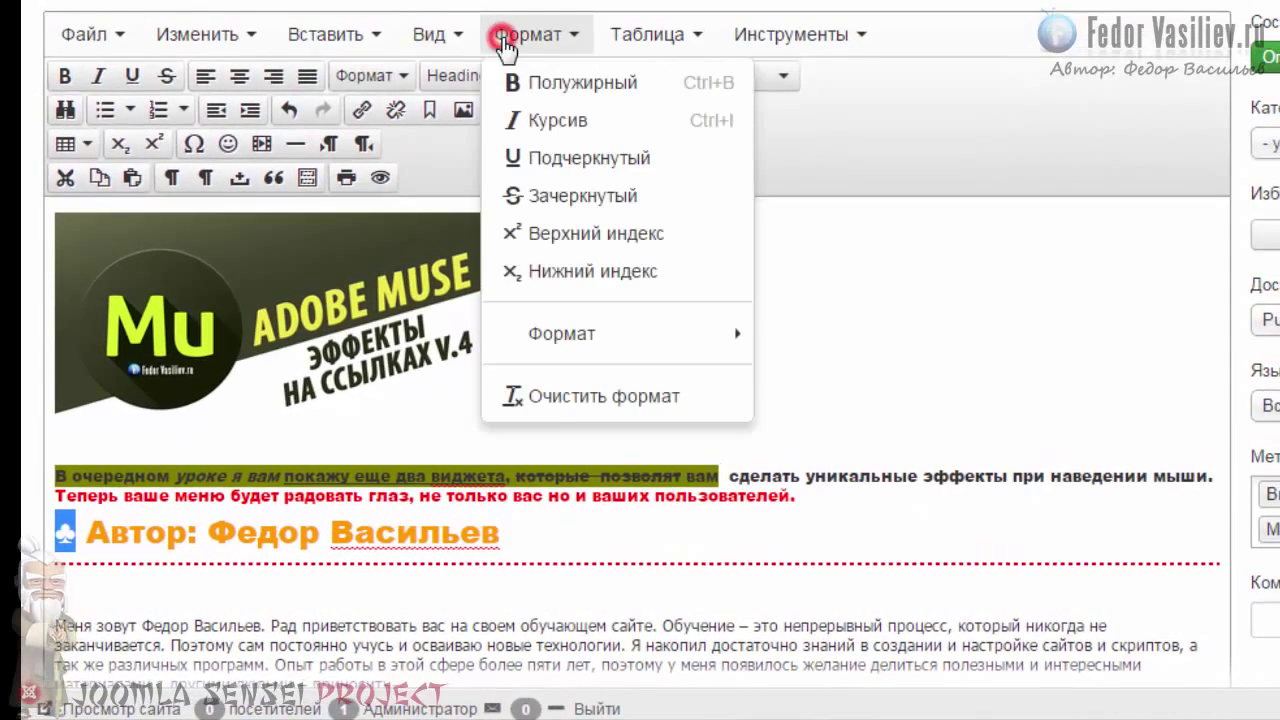
{"action": "left_click", "coordinate": [609, 400]}
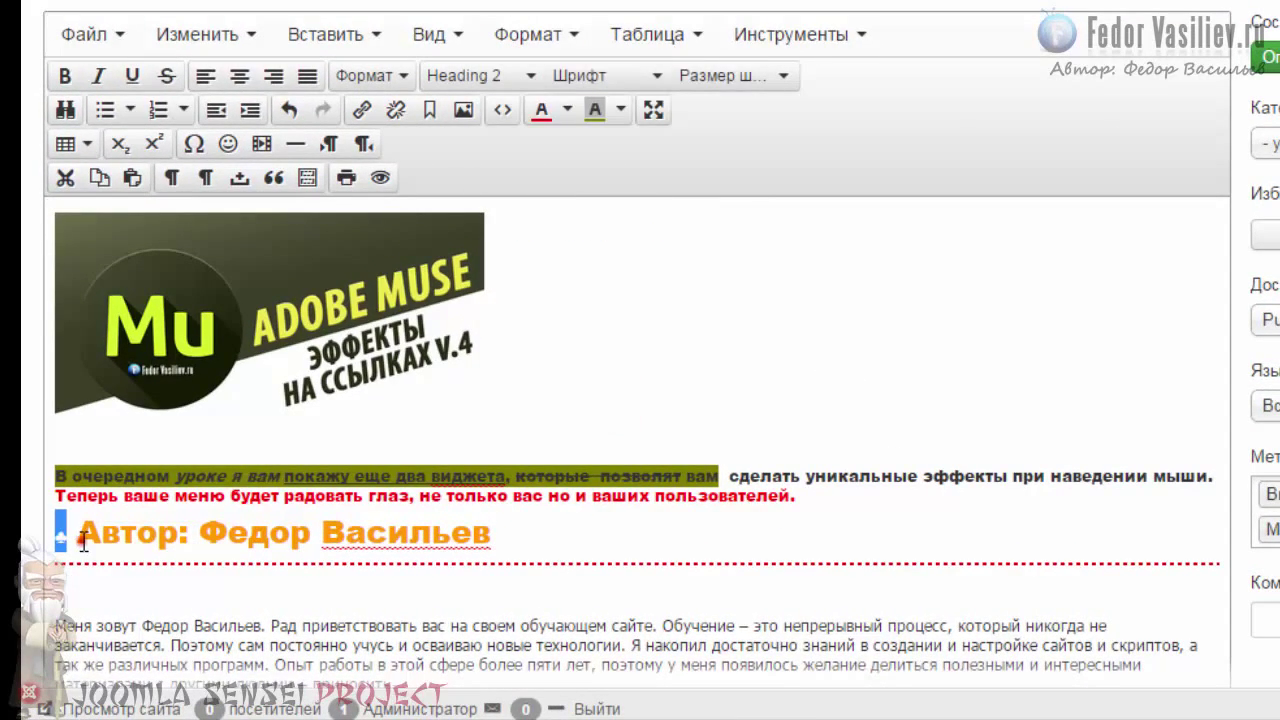
{"action": "left_click", "coordinate": [60, 533]}
{"action": "left_click", "coordinate": [58, 535]}
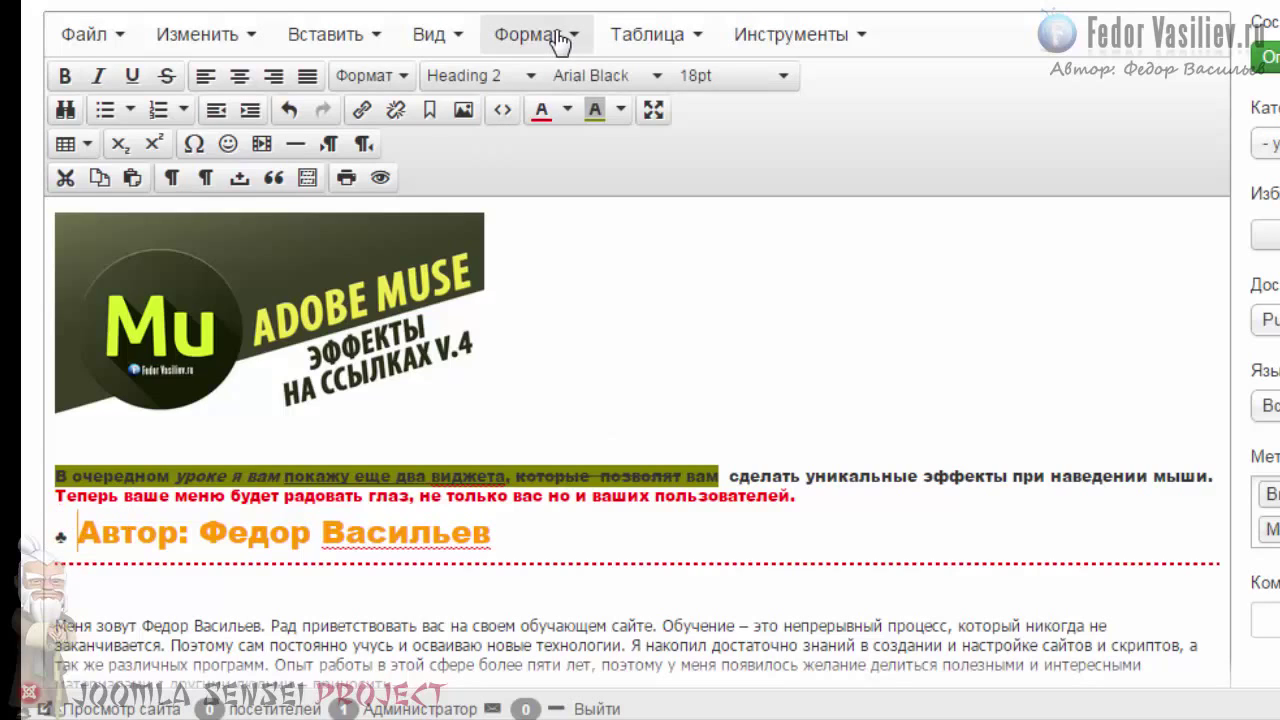
{"action": "left_click", "coordinate": [190, 40]}
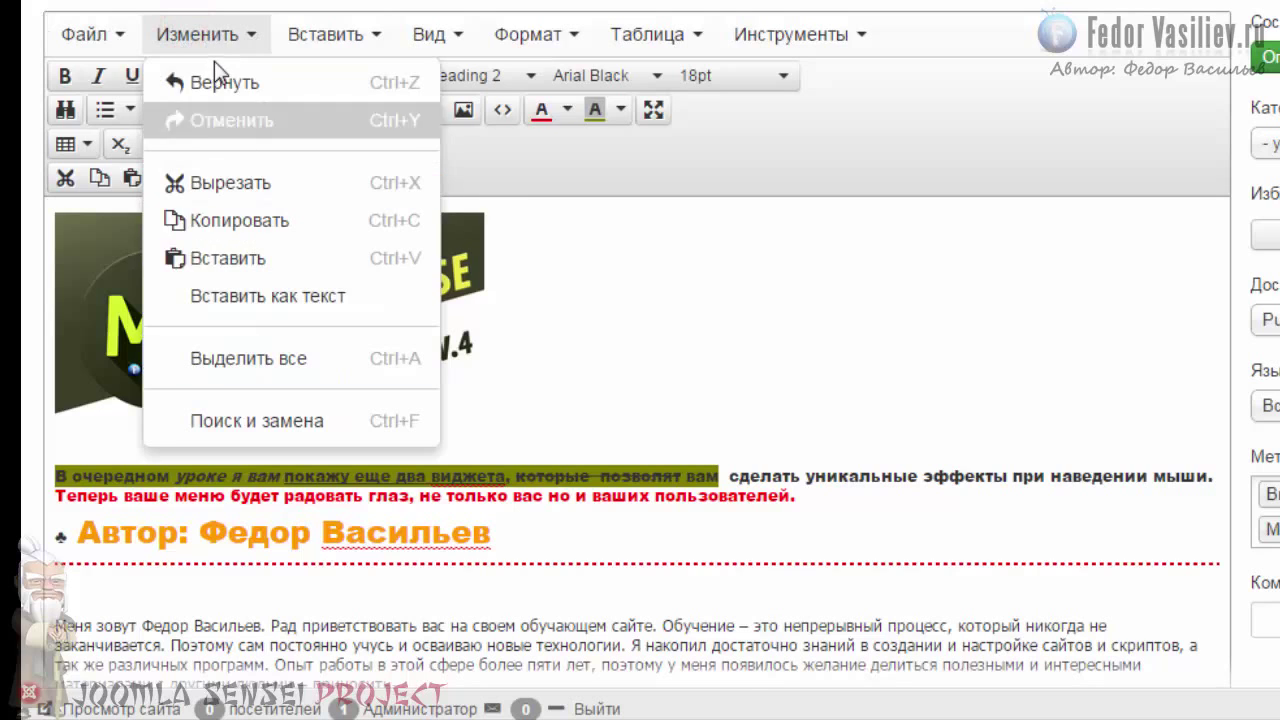
{"action": "left_click", "coordinate": [218, 34]}
{"action": "left_click", "coordinate": [310, 40]}
{"action": "left_click", "coordinate": [333, 28]}
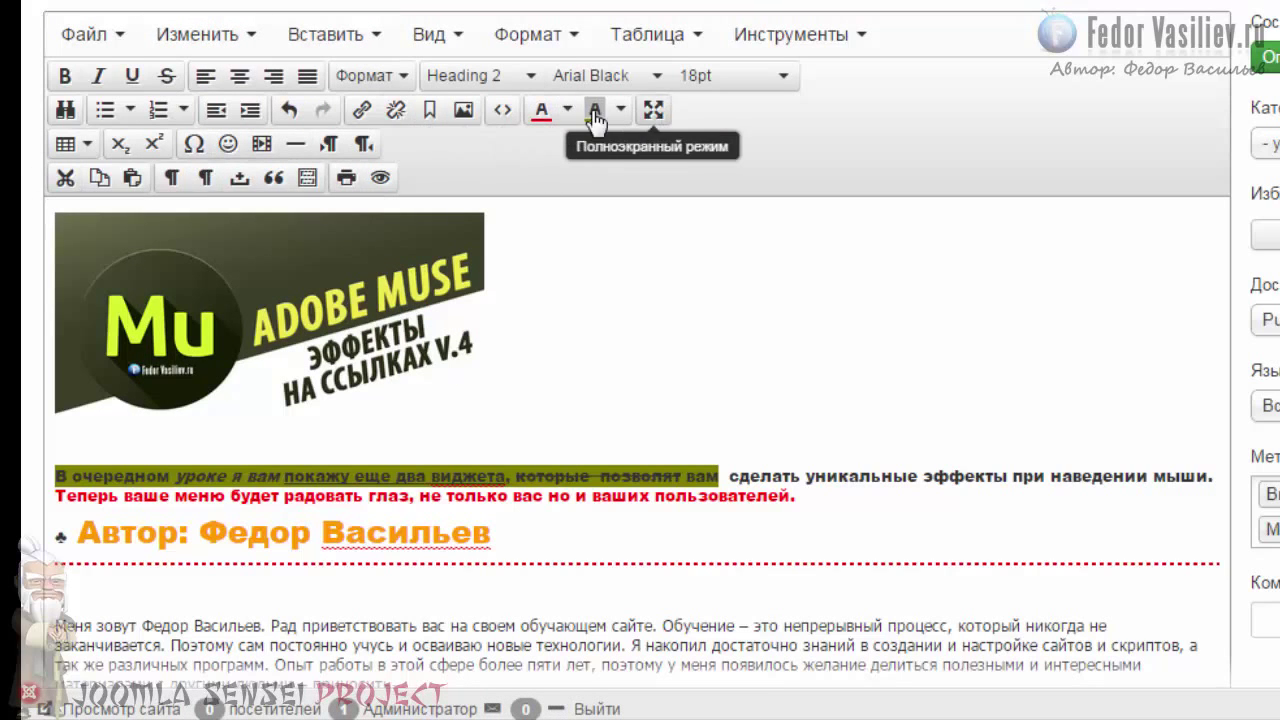
{"action": "left_click", "coordinate": [346, 40]}
{"action": "left_click", "coordinate": [346, 40]}
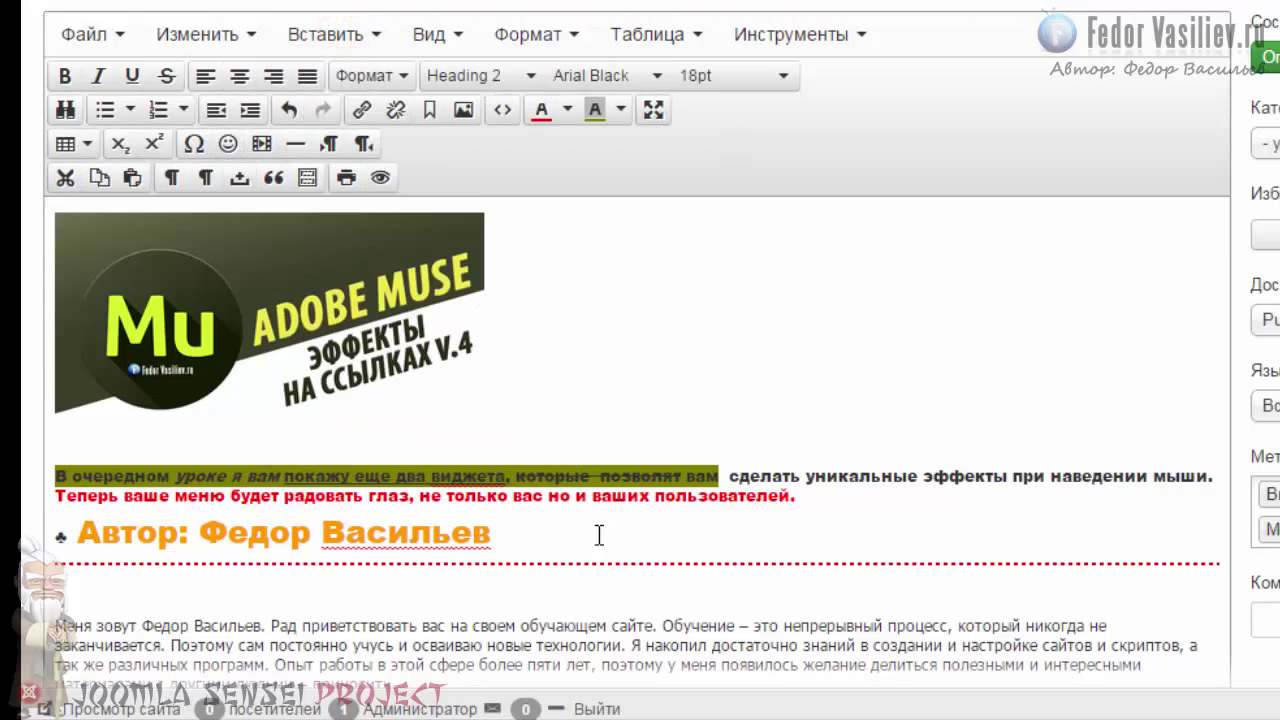
Insert the money-face smiley on the line below the dotted read-more divider and add a space before it.
{"action": "left_click", "coordinate": [529, 531]}
{"action": "left_click", "coordinate": [228, 144]}
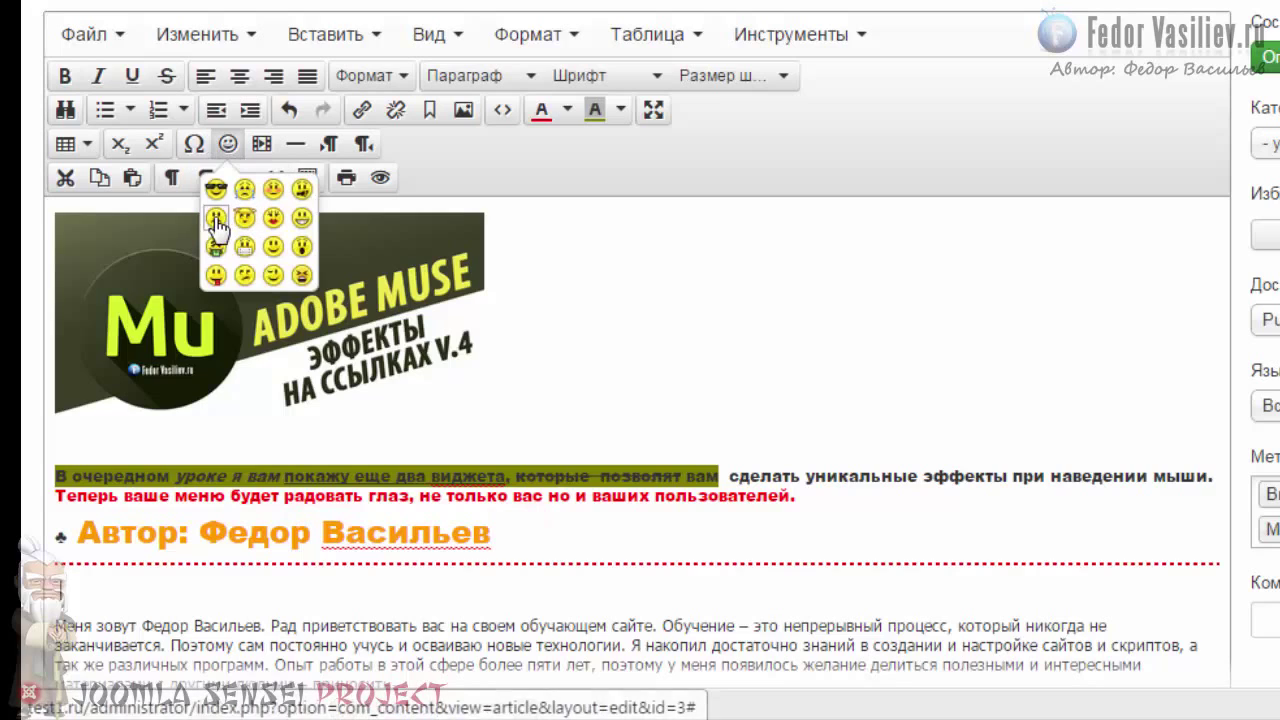
{"action": "left_click", "coordinate": [213, 245]}
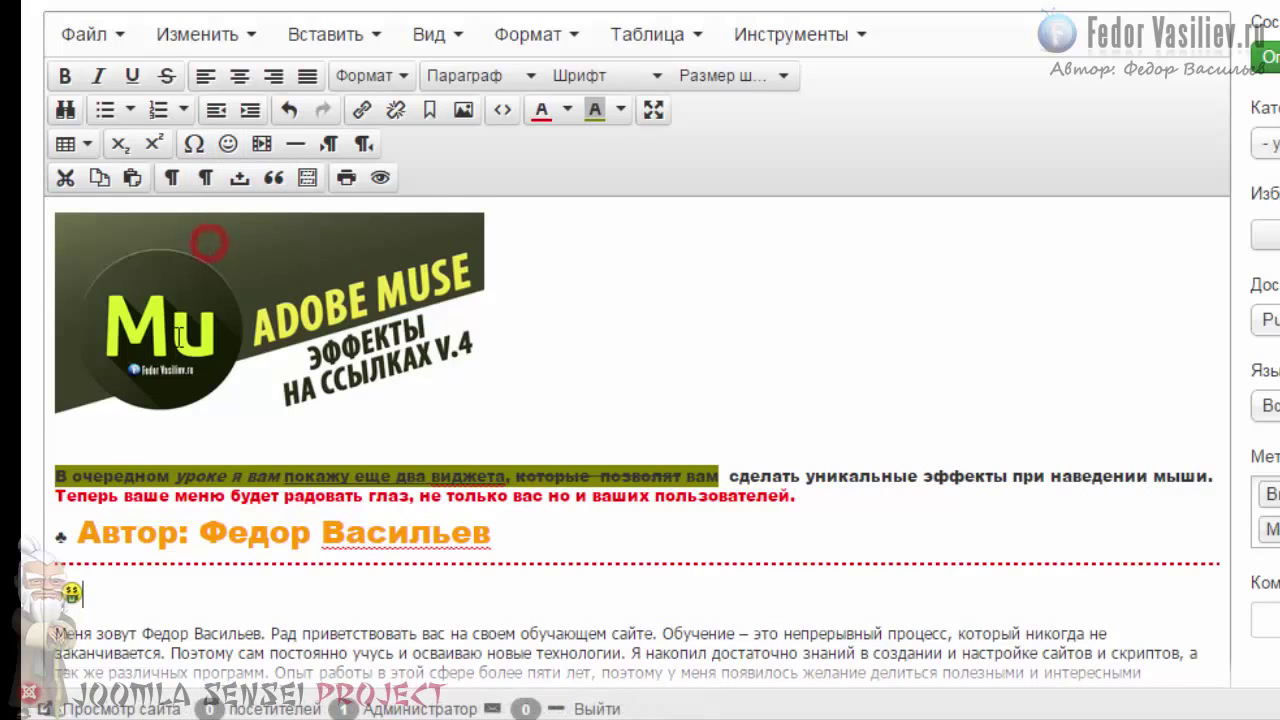
{"action": "scroll", "coordinate": [129, 615], "scroll_direction": "down", "scroll_amount": 2}
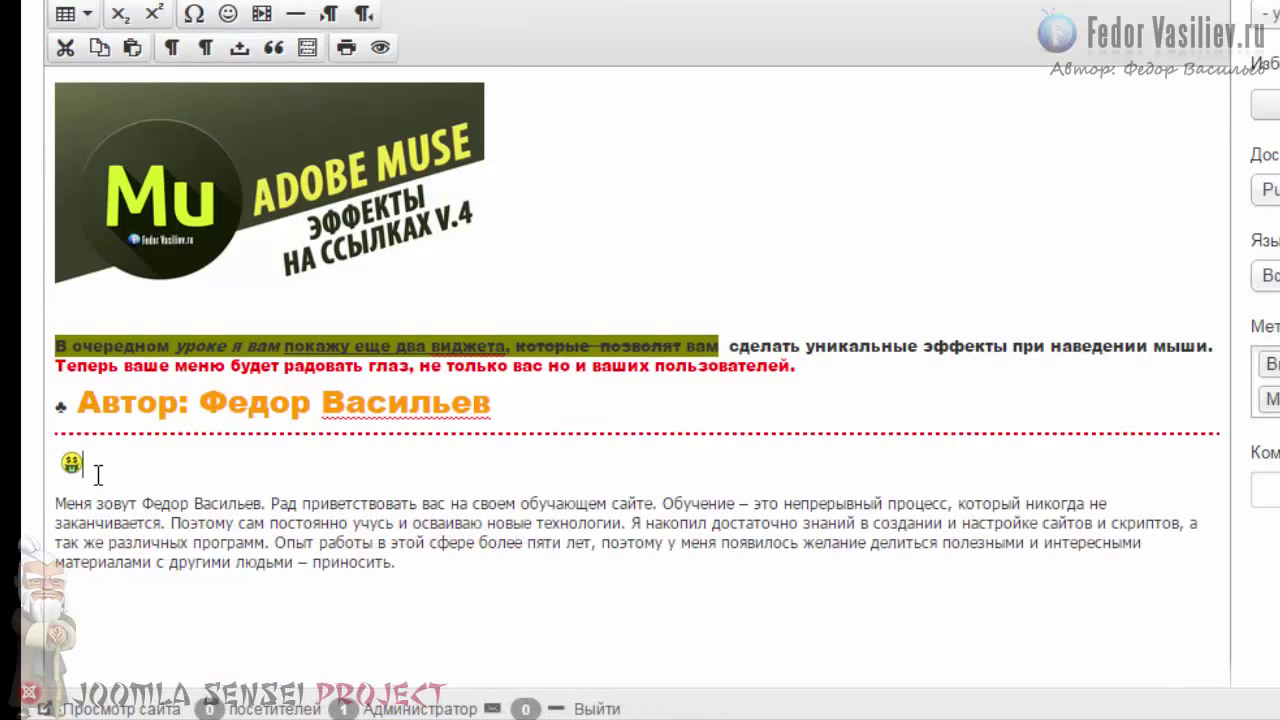
{"action": "key", "text": "shift+Left"}
Insert a horizontal line after the article's last paragraph, which ends with "приносить.".
{"action": "scroll", "coordinate": [436, 455], "scroll_direction": "down", "scroll_amount": 2}
{"action": "left_click", "coordinate": [436, 455]}
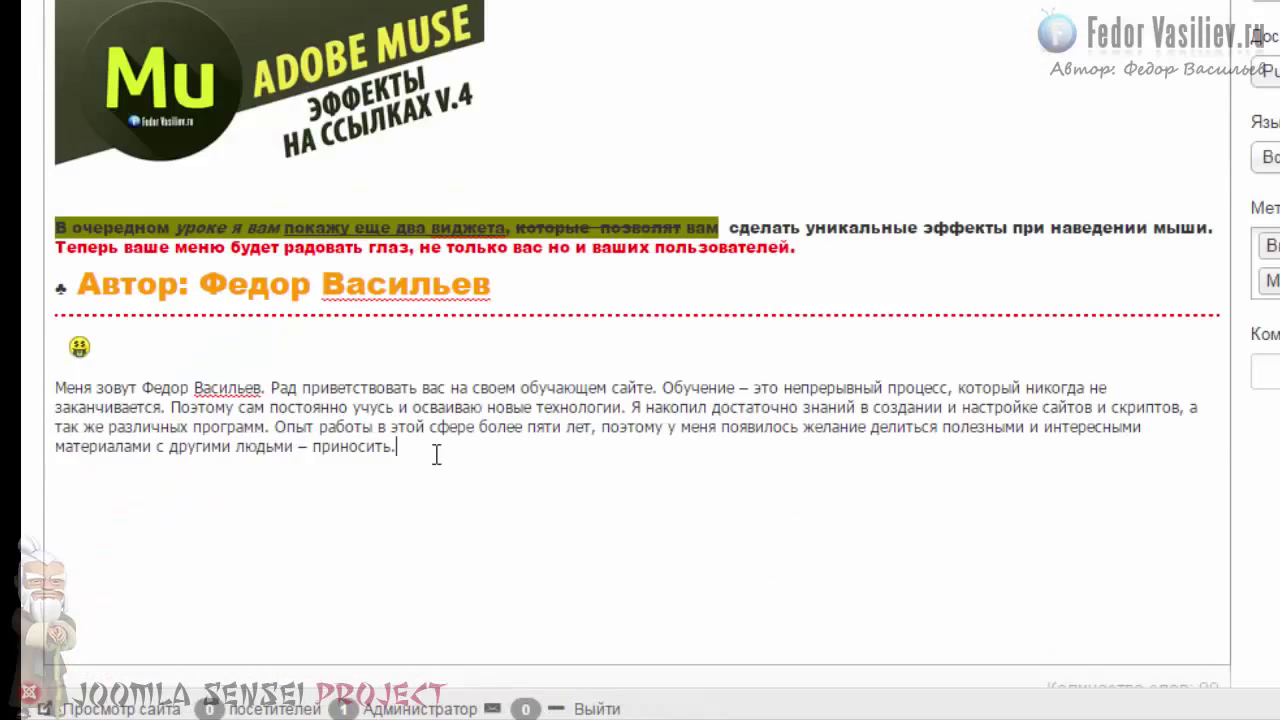
{"action": "scroll", "coordinate": [436, 455], "scroll_direction": "up", "scroll_amount": 4}
{"action": "left_click", "coordinate": [295, 27]}
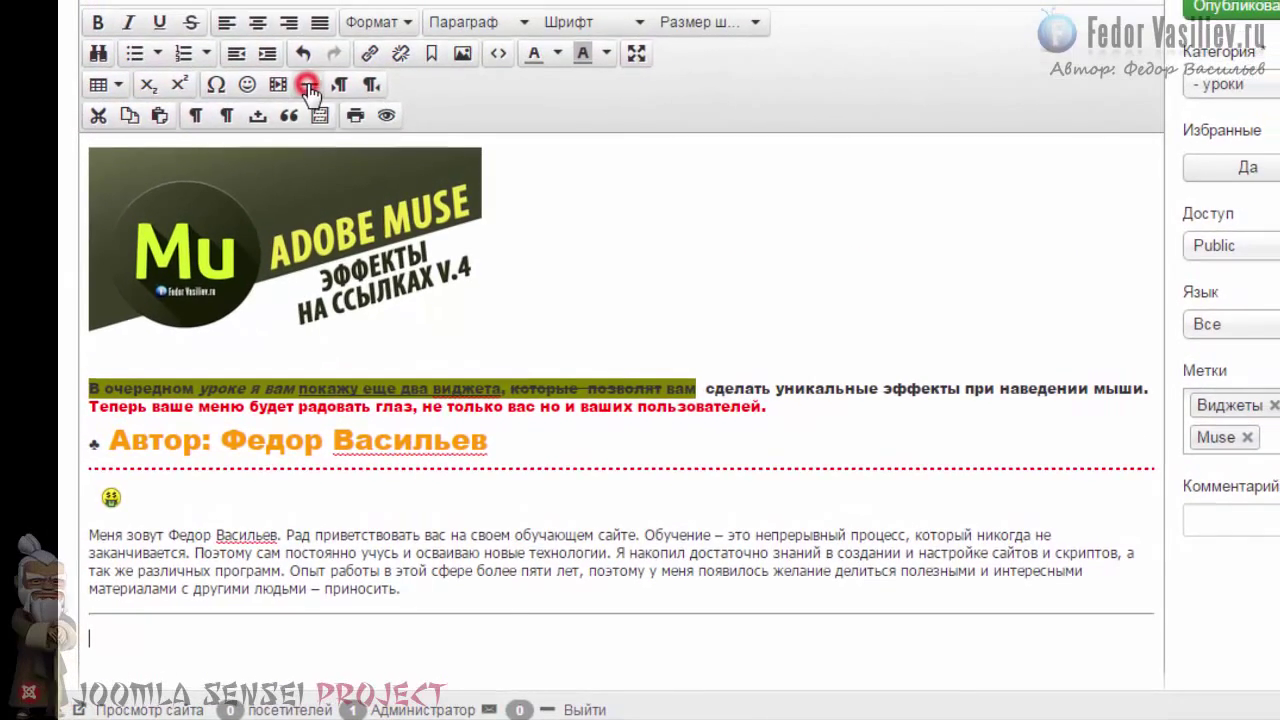
{"action": "scroll", "coordinate": [468, 580], "scroll_direction": "down", "scroll_amount": 4}
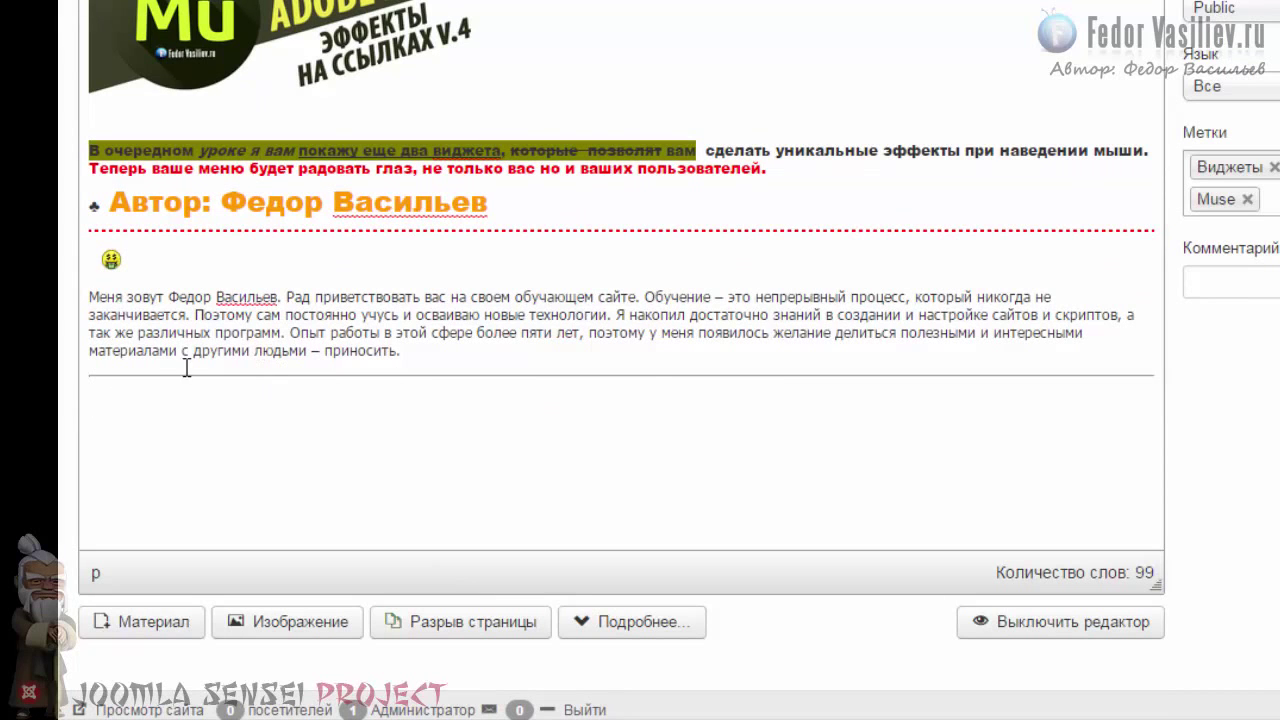
{"action": "scroll", "coordinate": [369, 422], "scroll_direction": "up", "scroll_amount": 4}
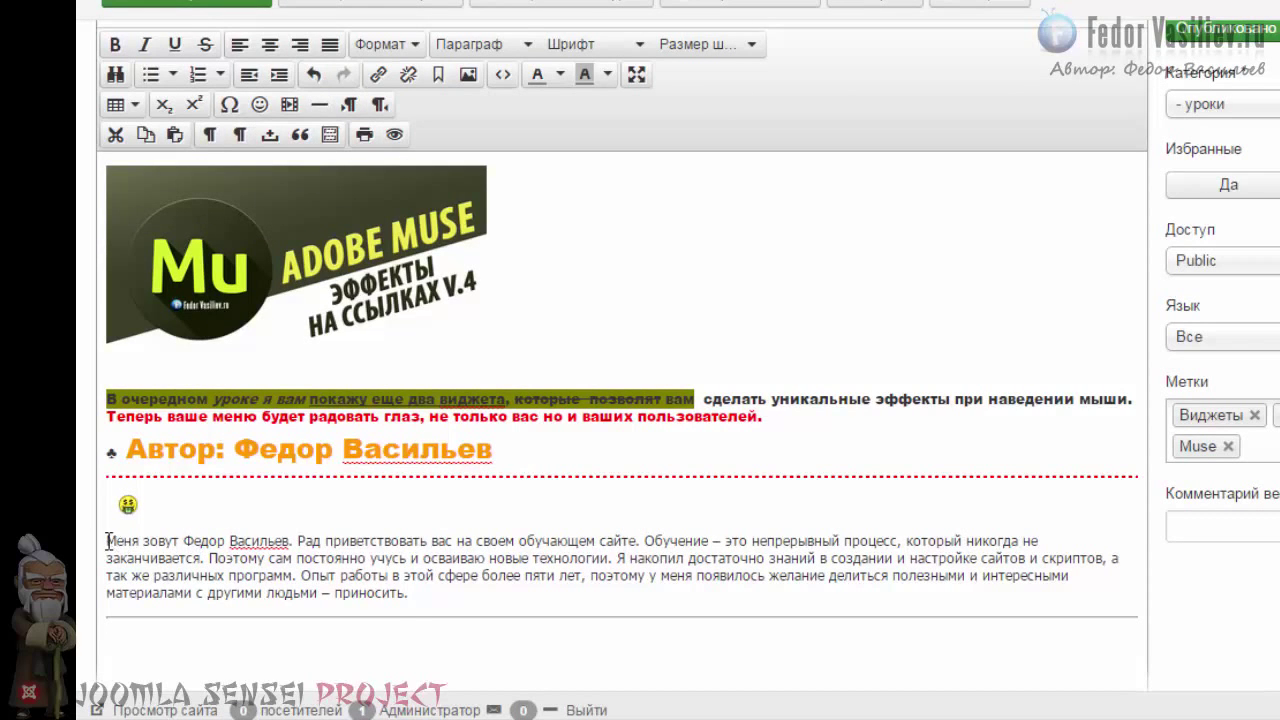
Format the whole paragraph below the smiley as a block quote.
{"action": "left_click_drag", "start_coordinate": [108, 541], "coordinate": [417, 601]}
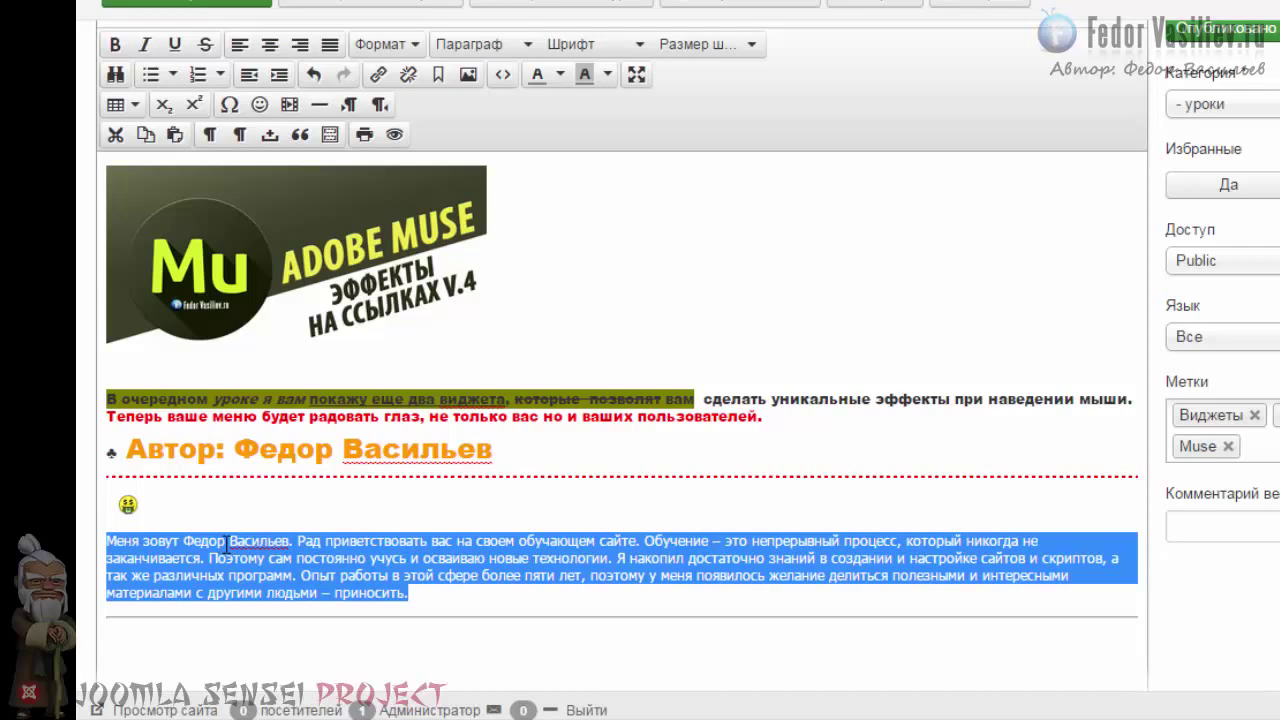
{"action": "left_click", "coordinate": [300, 145]}
{"action": "left_click", "coordinate": [189, 582]}
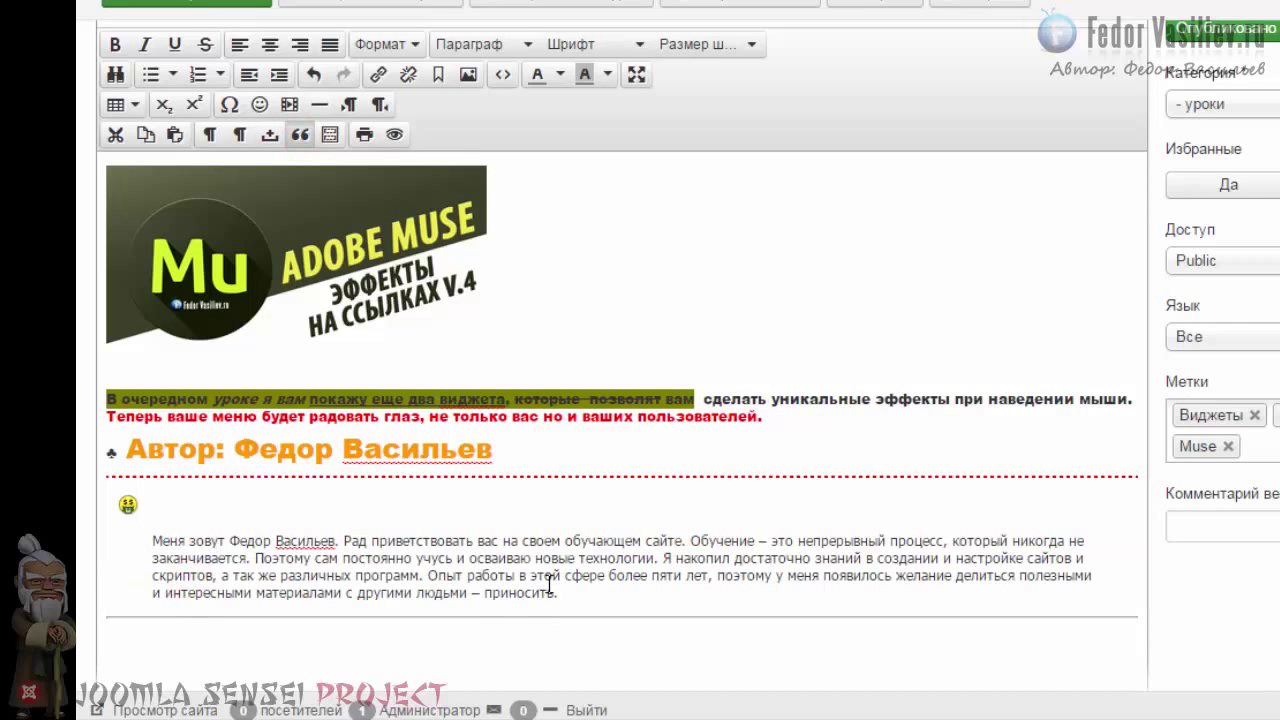
Preview the formatted article with its block quote paragraph and close the preview.
{"action": "scroll", "coordinate": [94, 525], "scroll_direction": "down", "scroll_amount": 1}
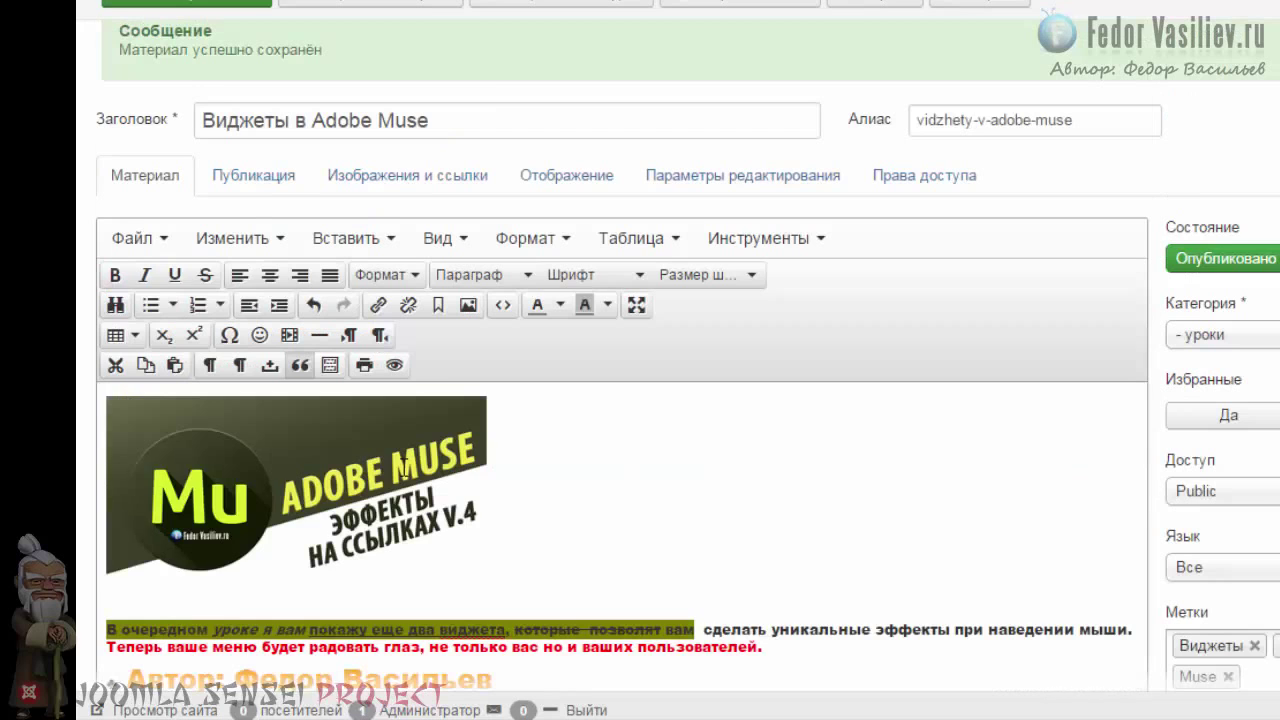
{"action": "scroll", "coordinate": [403, 468], "scroll_direction": "down", "scroll_amount": 5}
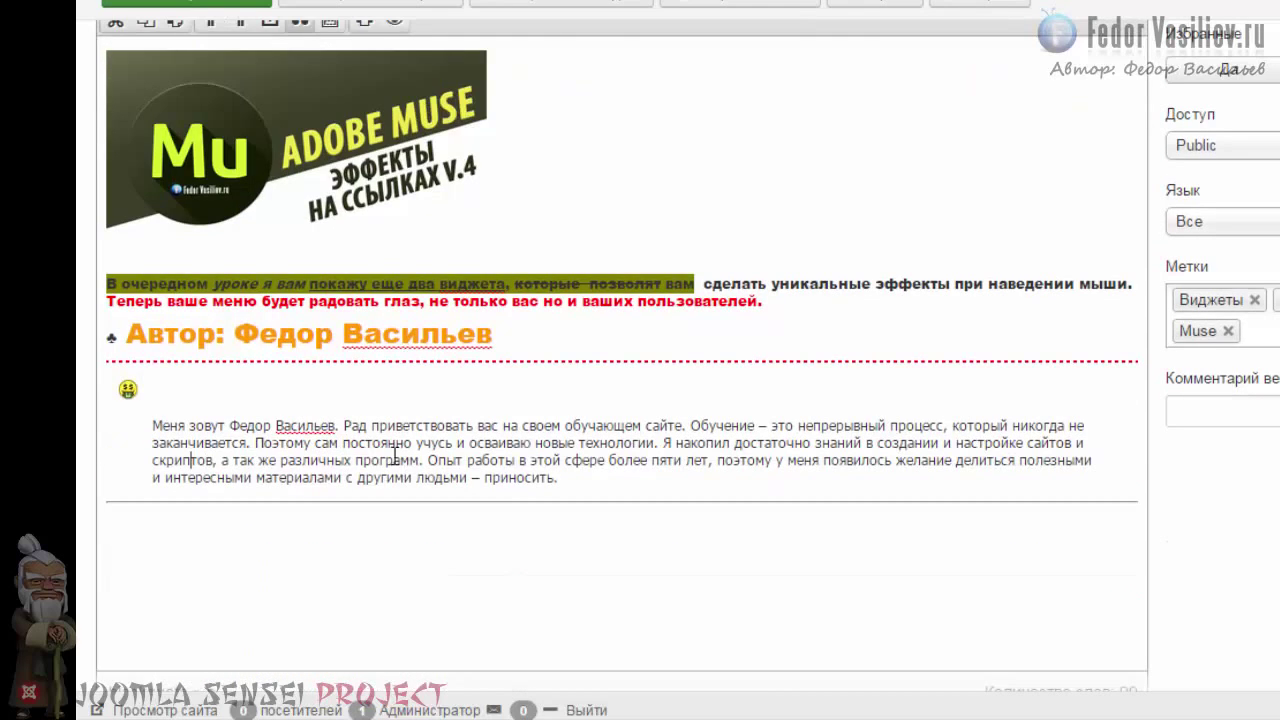
{"action": "left_click_drag", "start_coordinate": [563, 477], "coordinate": [141, 428]}
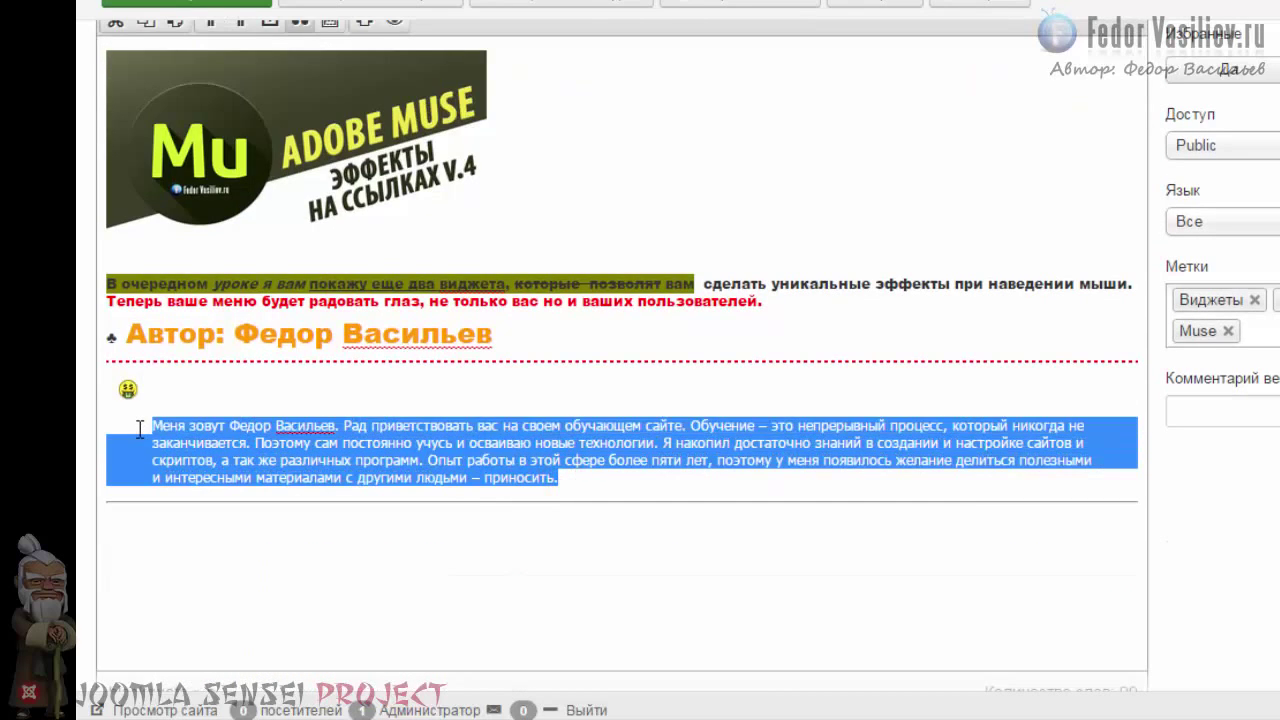
{"action": "scroll", "coordinate": [384, 450], "scroll_direction": "up", "scroll_amount": 3}
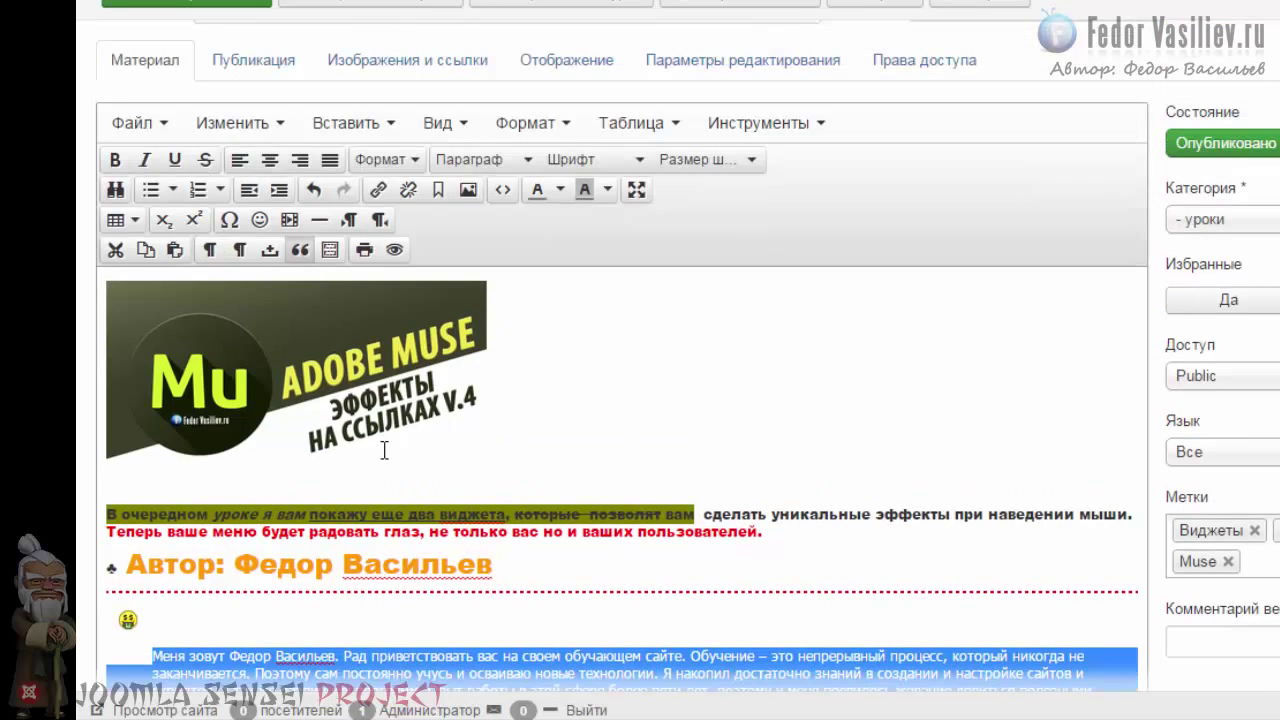
{"action": "left_click", "coordinate": [300, 254]}
{"action": "left_click", "coordinate": [394, 252]}
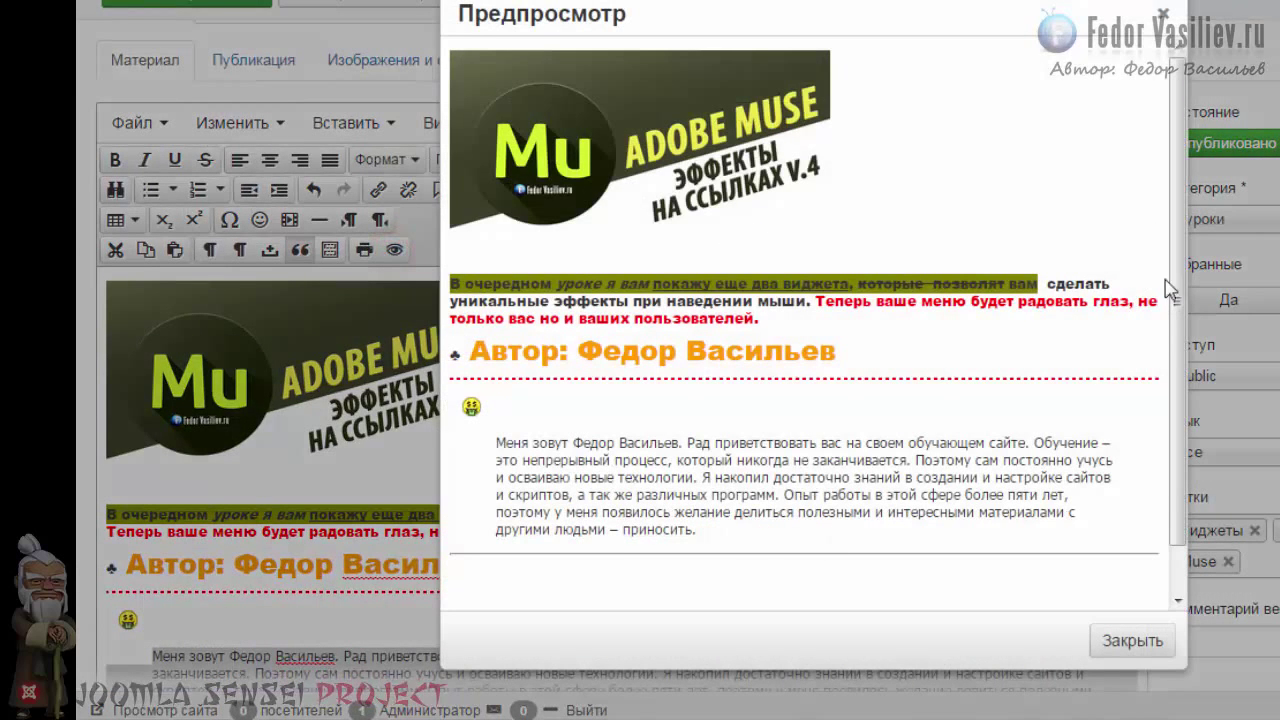
{"action": "scroll", "coordinate": [1170, 290], "scroll_direction": "down", "scroll_amount": 1}
{"action": "scroll", "coordinate": [1170, 290], "scroll_direction": "up", "scroll_amount": 1}
{"action": "scroll", "coordinate": [745, 255], "scroll_direction": "down", "scroll_amount": 1}
{"action": "scroll", "coordinate": [543, 286], "scroll_direction": "up", "scroll_amount": 1}
{"action": "left_click", "coordinate": [1128, 641]}
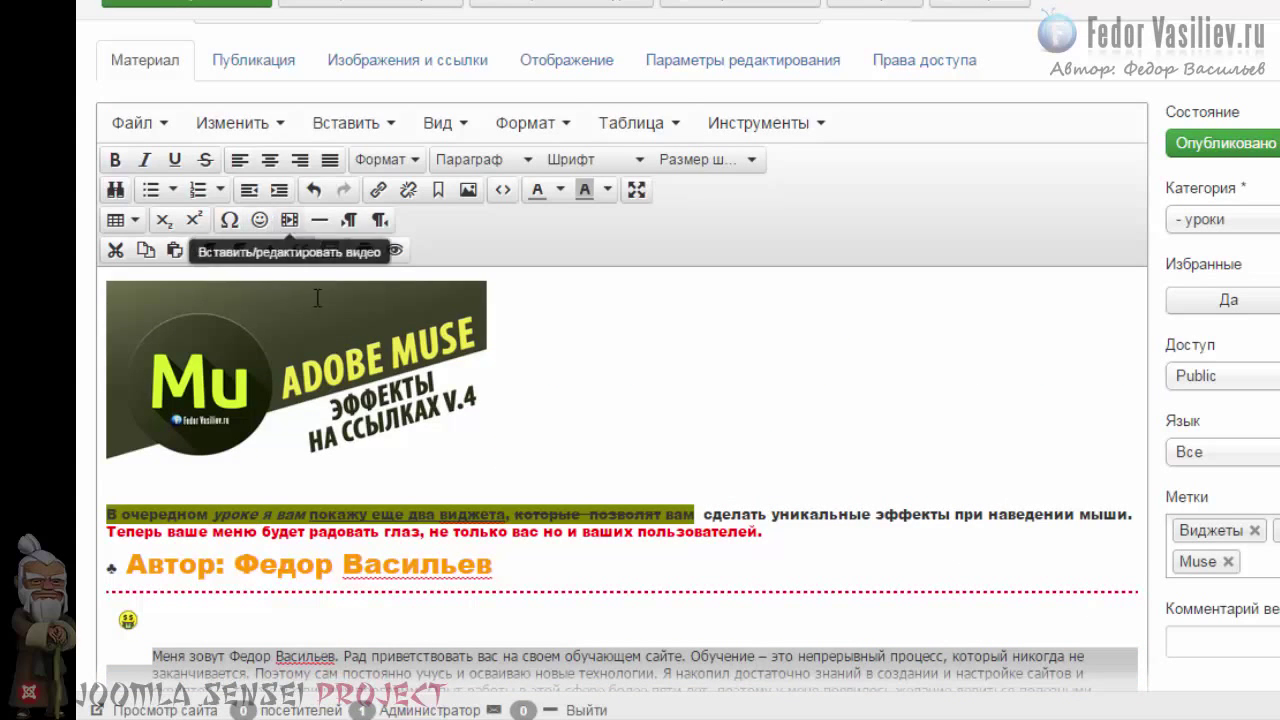
Examine the general settings and the embed code field for inserting a video, and cancel without inserting one.
{"action": "left_click", "coordinate": [288, 222]}
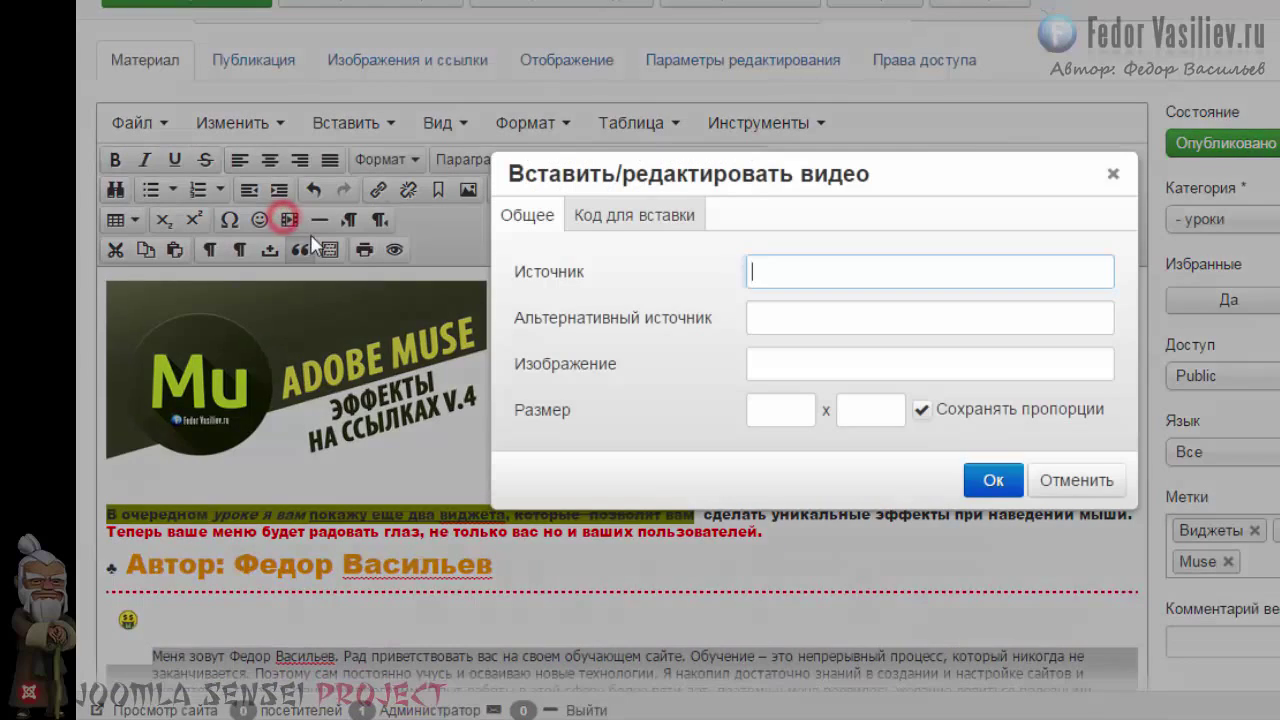
{"action": "left_click", "coordinate": [588, 214]}
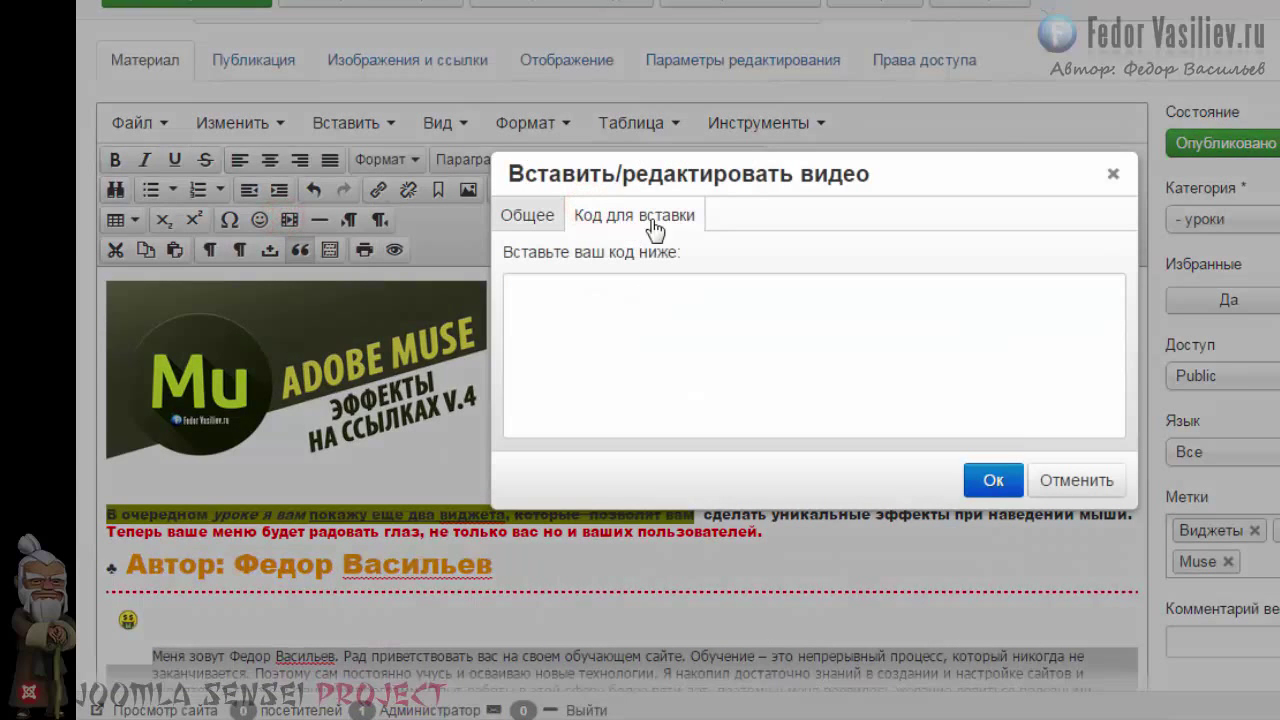
{"action": "left_click", "coordinate": [619, 284]}
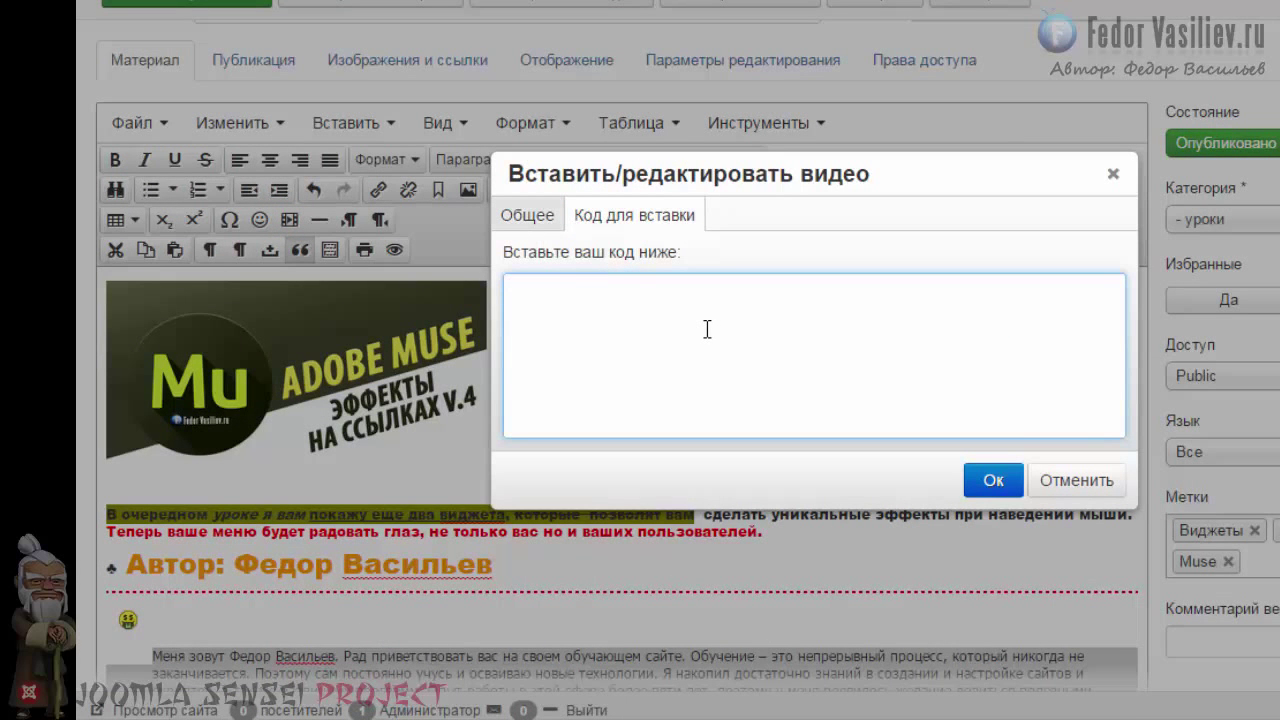
{"action": "left_click", "coordinate": [525, 220]}
{"action": "left_click", "coordinate": [592, 214]}
{"action": "left_click", "coordinate": [580, 300]}
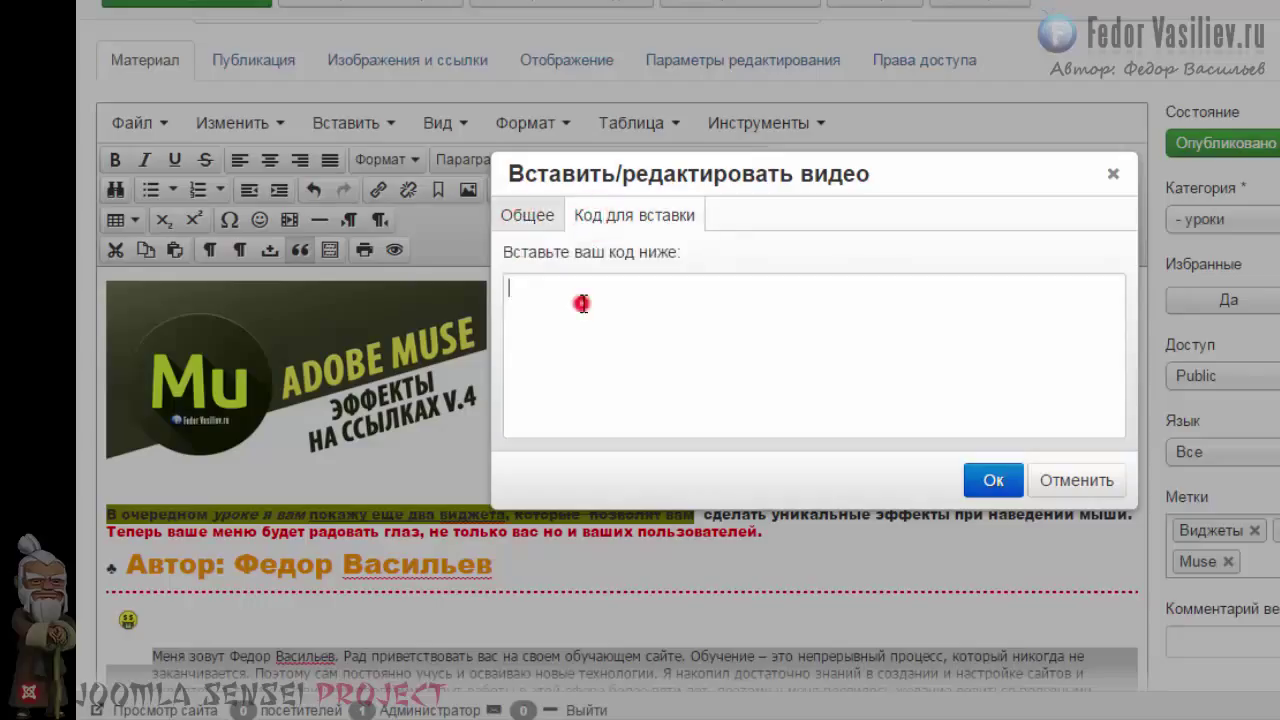
{"action": "left_click", "coordinate": [527, 215]}
{"action": "left_click", "coordinate": [586, 214]}
{"action": "left_click", "coordinate": [520, 218]}
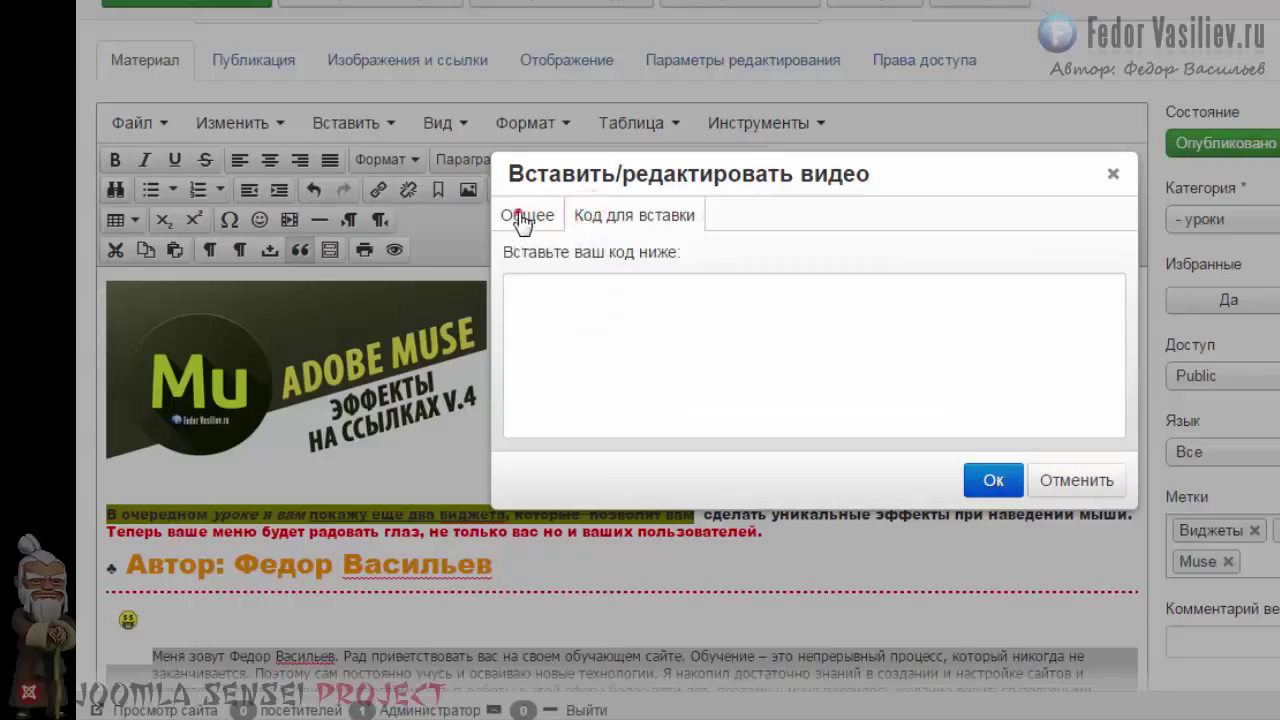
{"action": "left_click", "coordinate": [612, 214]}
{"action": "left_click", "coordinate": [562, 295]}
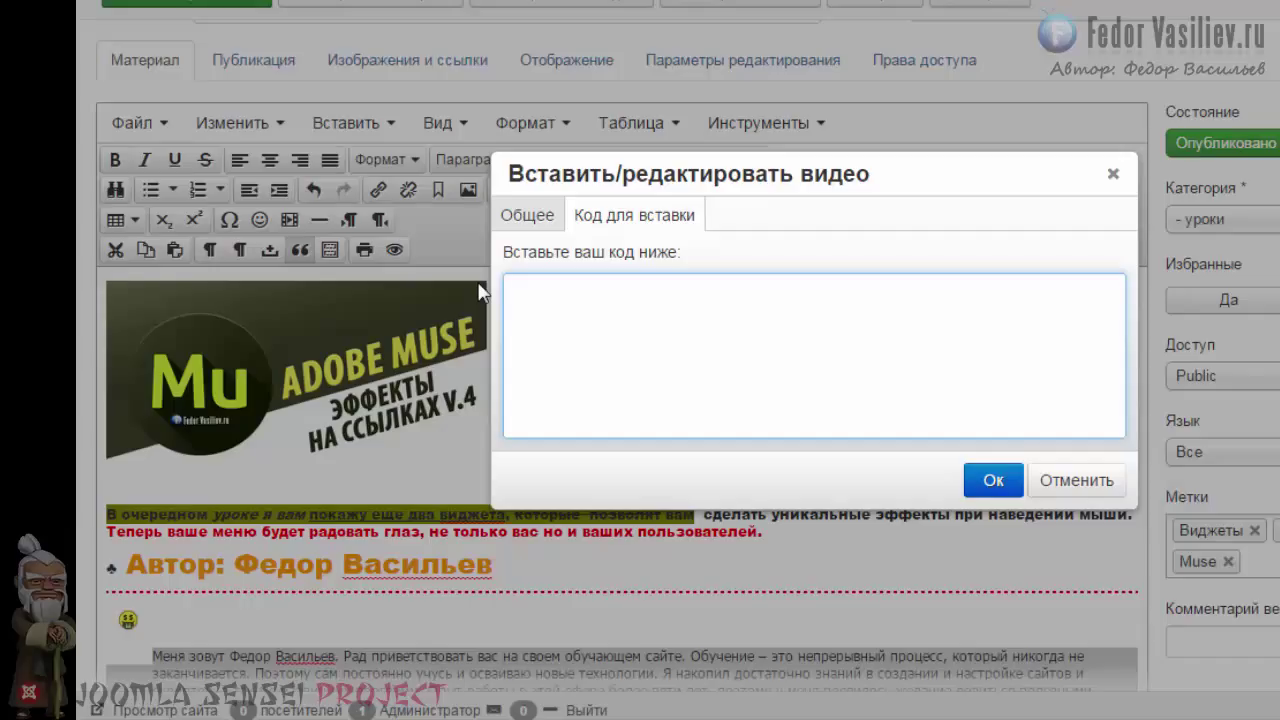
{"action": "left_click", "coordinate": [515, 218]}
{"action": "left_click", "coordinate": [609, 215]}
{"action": "left_click", "coordinate": [525, 220]}
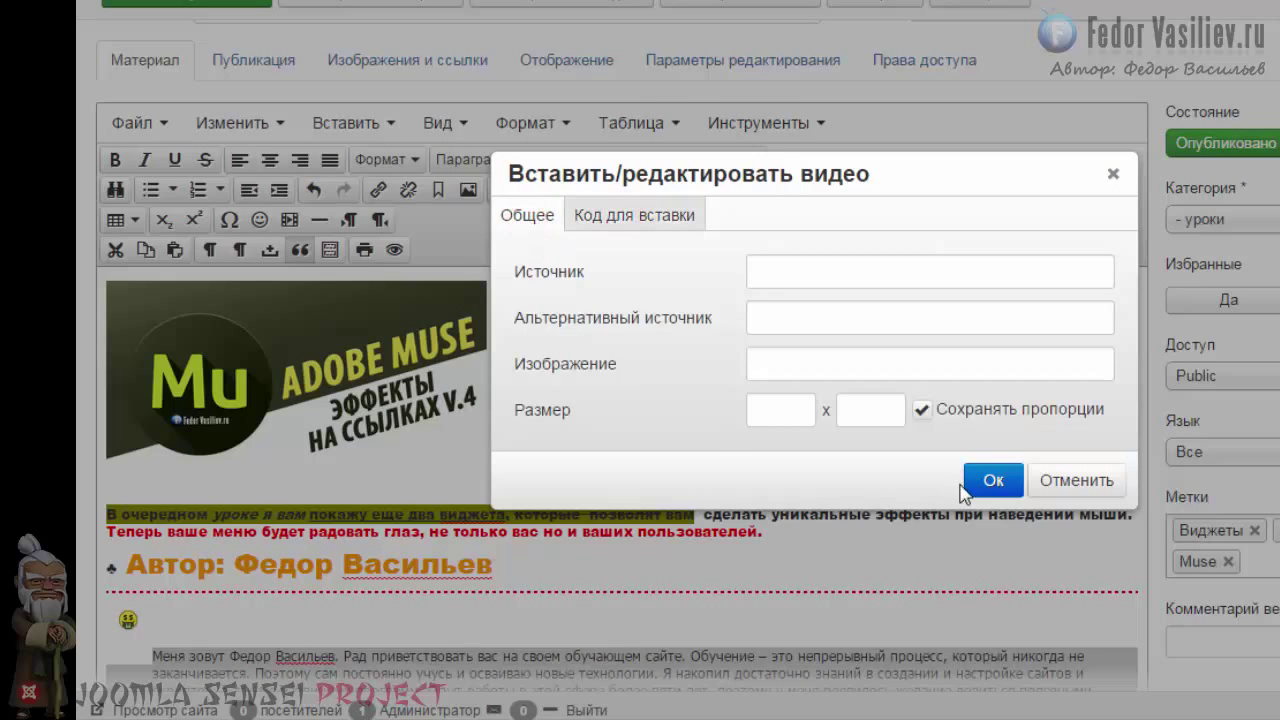
{"action": "left_click", "coordinate": [1068, 479]}
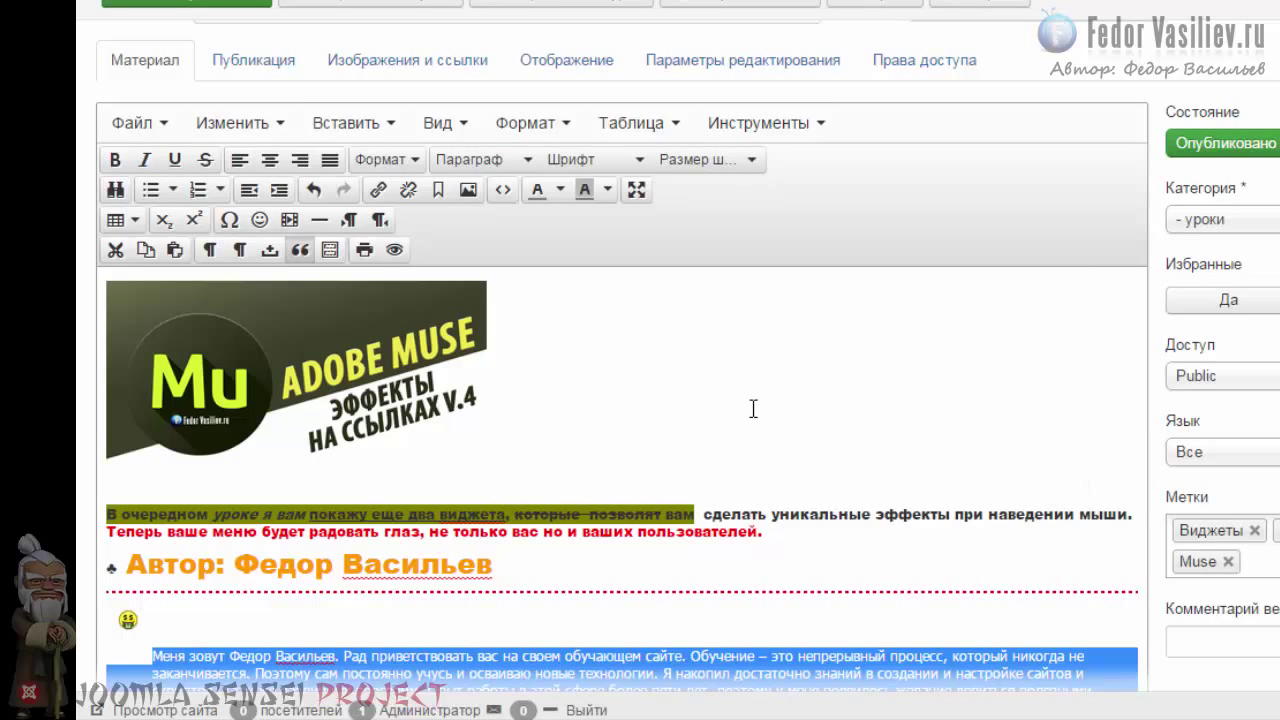
Review the block quote paragraph and examine the paragraph style, font and size applied to the author heading.
{"action": "scroll", "coordinate": [737, 403], "scroll_direction": "down", "scroll_amount": 2}
{"action": "left_click", "coordinate": [503, 450]}
{"action": "left_click_drag", "start_coordinate": [553, 594], "coordinate": [152, 540]}
{"action": "key", "text": "ctrl+s"}
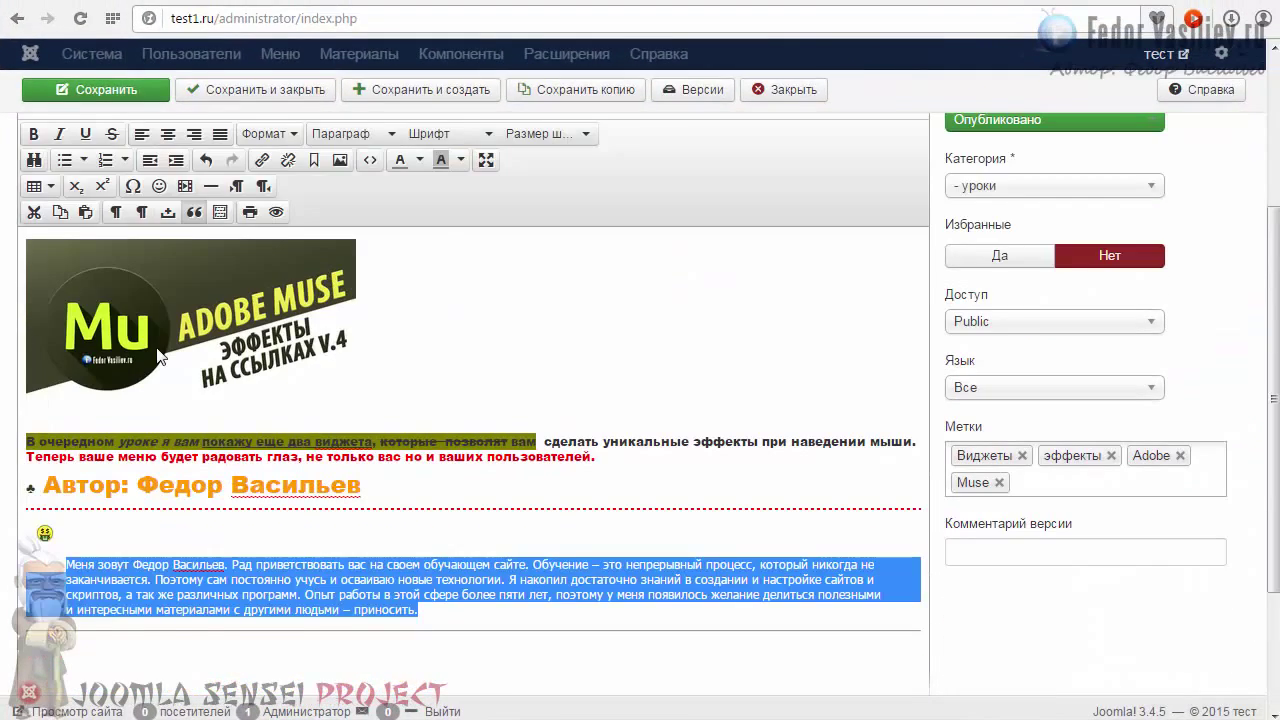
{"action": "scroll", "coordinate": [158, 355], "scroll_direction": "up", "scroll_amount": 1}
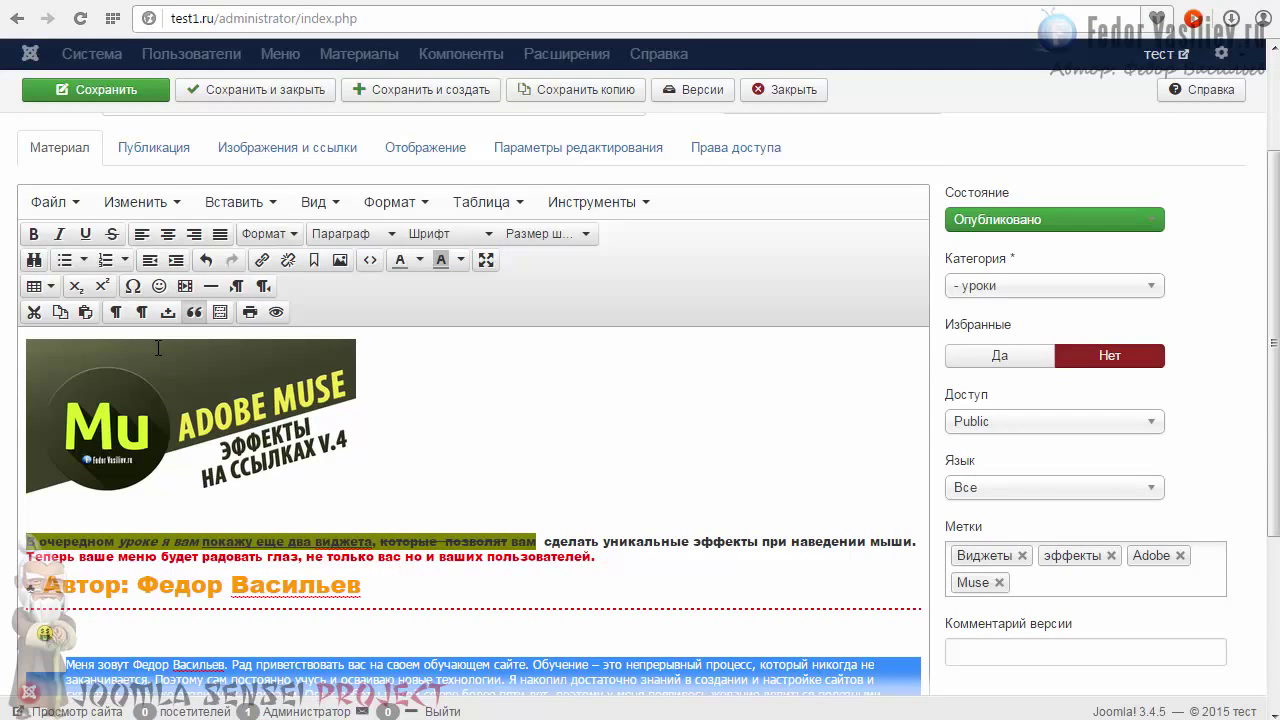
{"action": "scroll", "coordinate": [120, 400], "scroll_direction": "down", "scroll_amount": 2}
{"action": "left_click", "coordinate": [130, 467]}
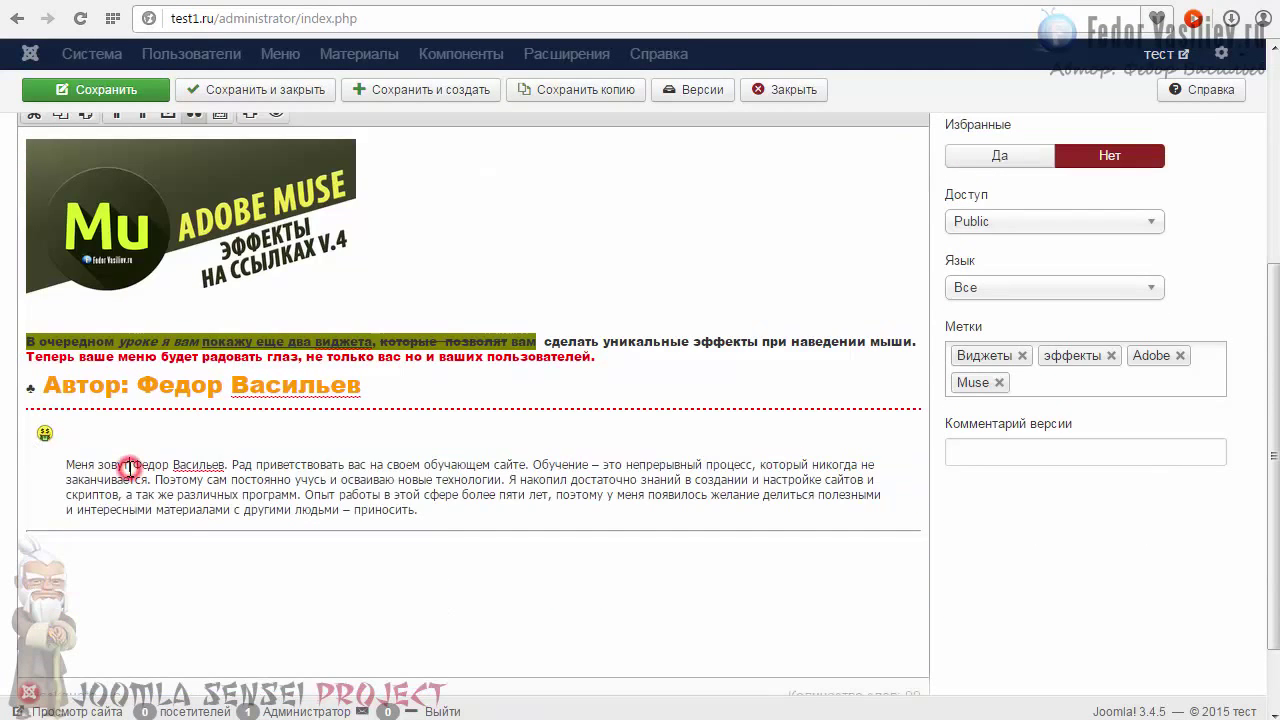
{"action": "left_click_drag", "start_coordinate": [428, 509], "coordinate": [380, 494]}
{"action": "scroll", "coordinate": [133, 518], "scroll_direction": "up", "scroll_amount": 2}
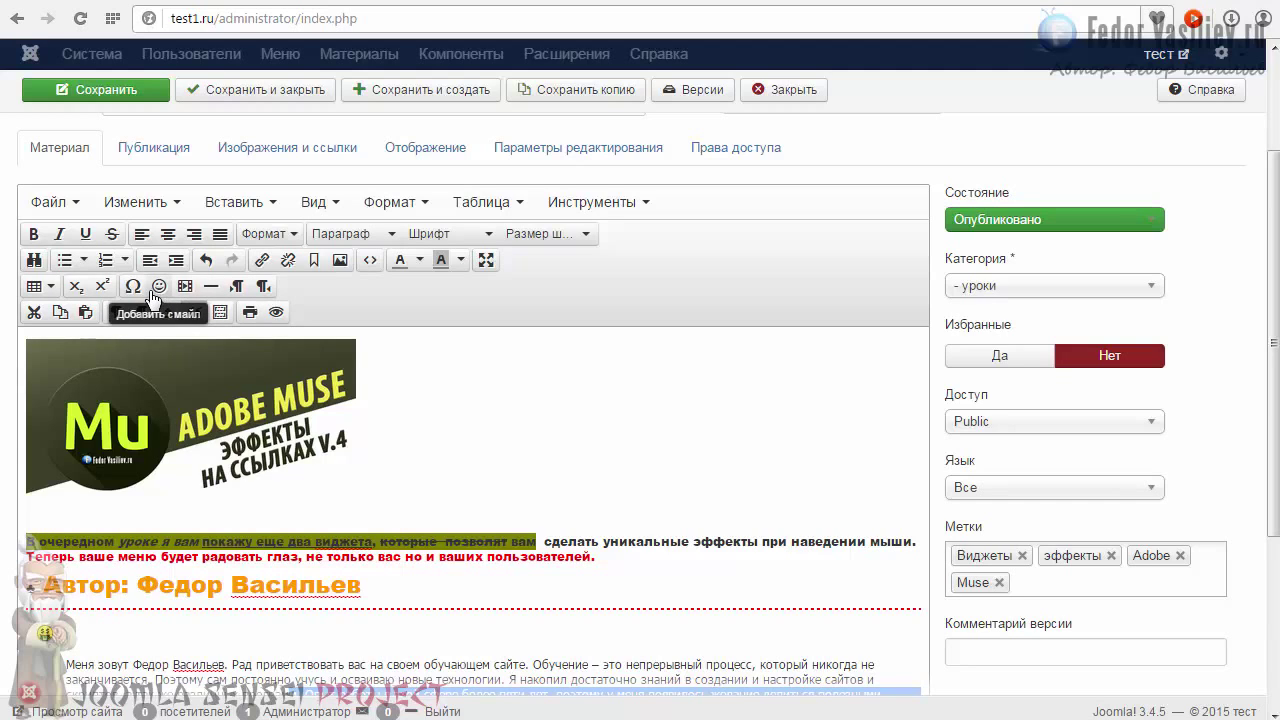
{"action": "left_click", "coordinate": [224, 584]}
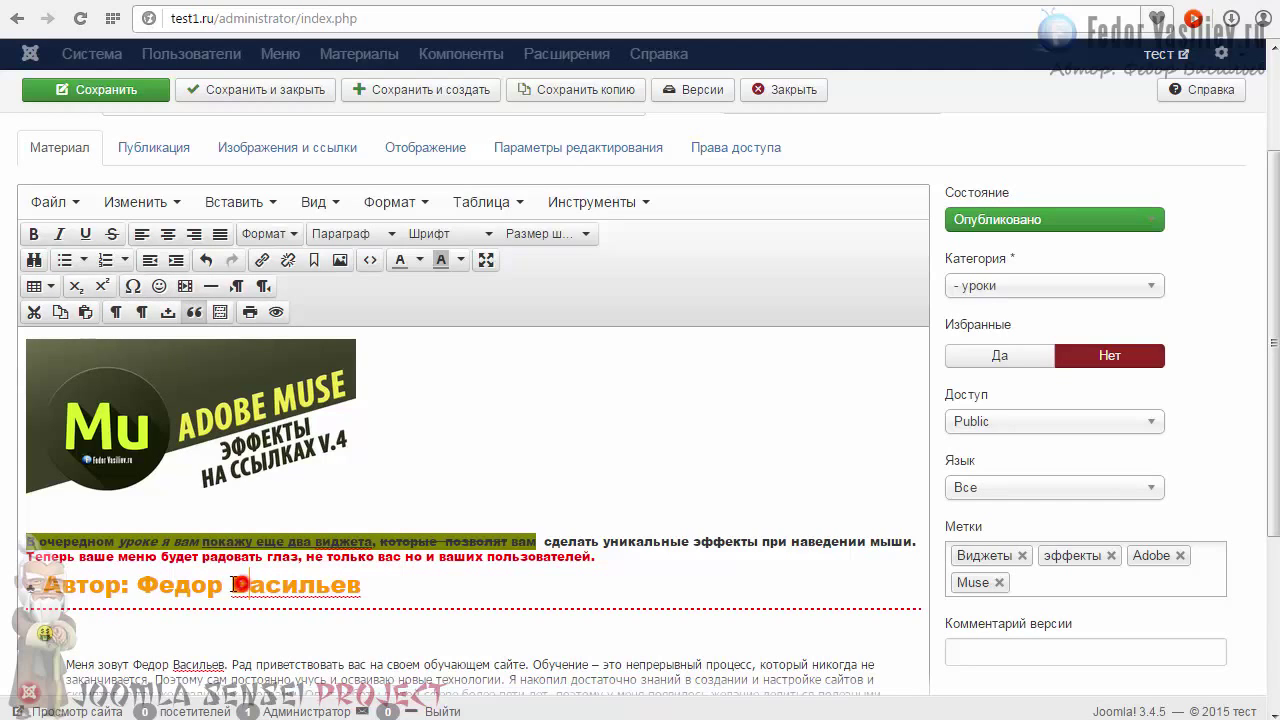
{"action": "double_click", "coordinate": [266, 581]}
{"action": "left_click", "coordinate": [288, 589]}
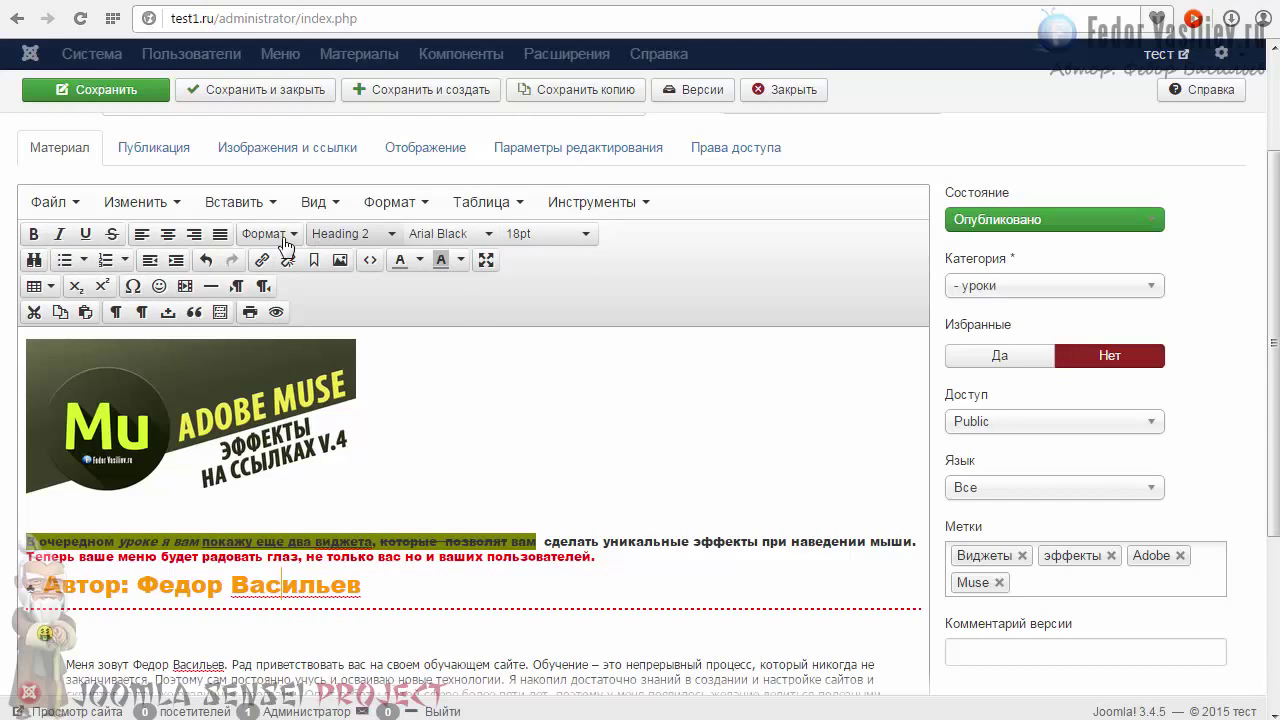
{"action": "scroll", "coordinate": [224, 493], "scroll_direction": "down", "scroll_amount": 2}
{"action": "scroll", "coordinate": [224, 493], "scroll_direction": "up", "scroll_amount": 2}
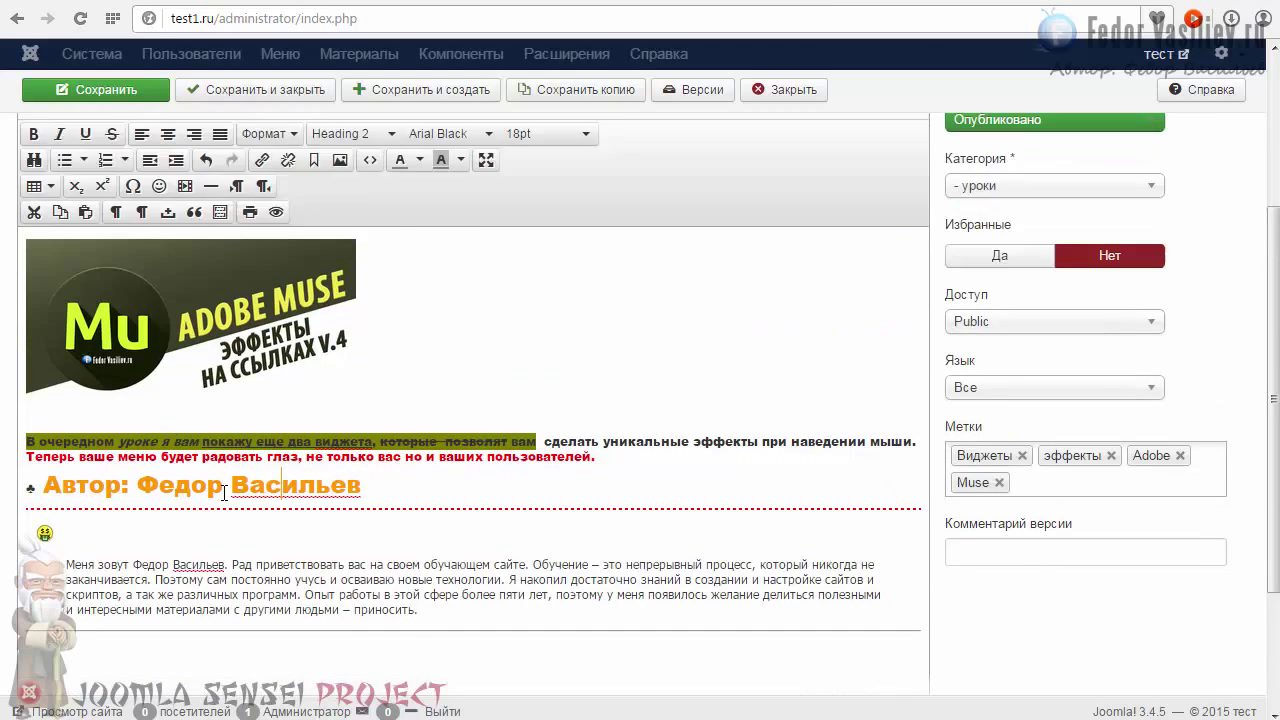